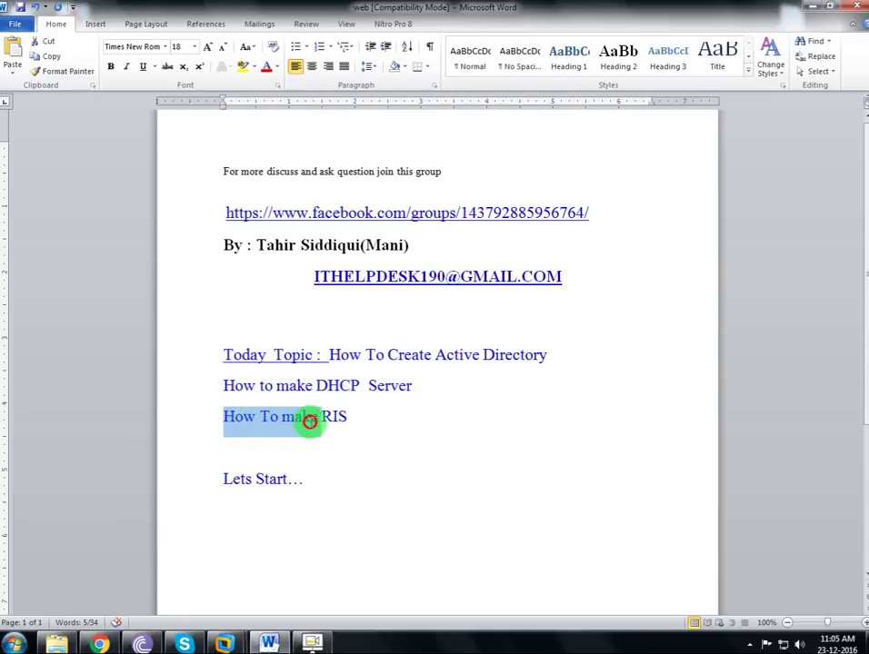
Type '(Remote G' after the 'How To make RIS' line, trim it, and minimize Word.
left_click(337, 448)
left_click(353, 418)
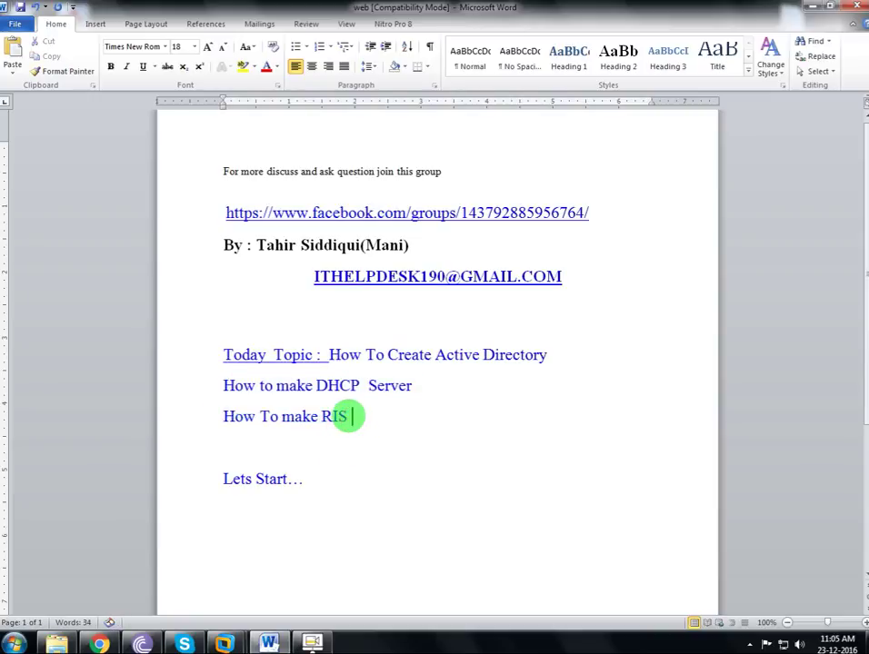
type("(Rem")
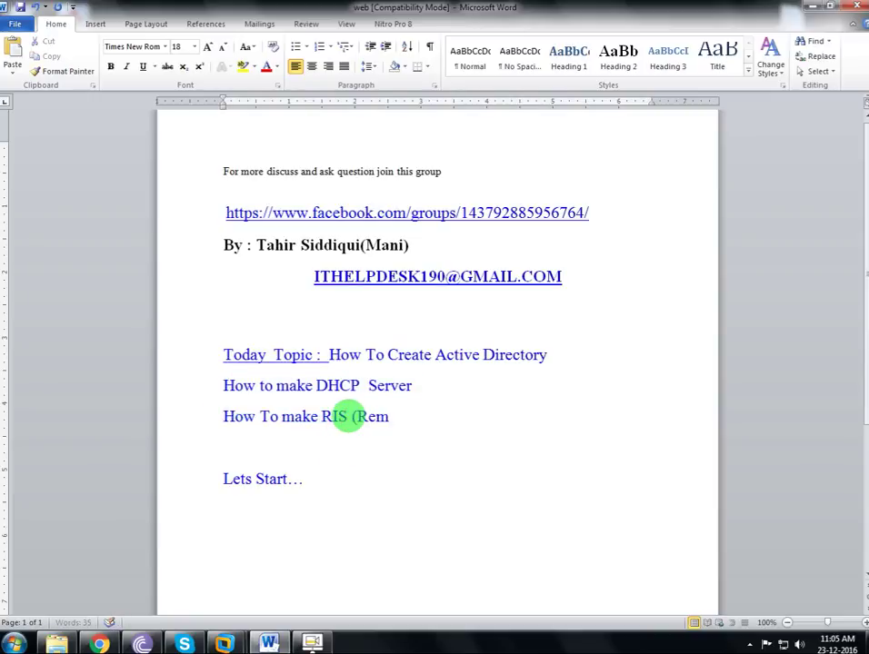
type("ote G")
key("BackSpace")
key("BackSpace")
key("BackSpace")
key("BackSpace")
key("BackSpace")
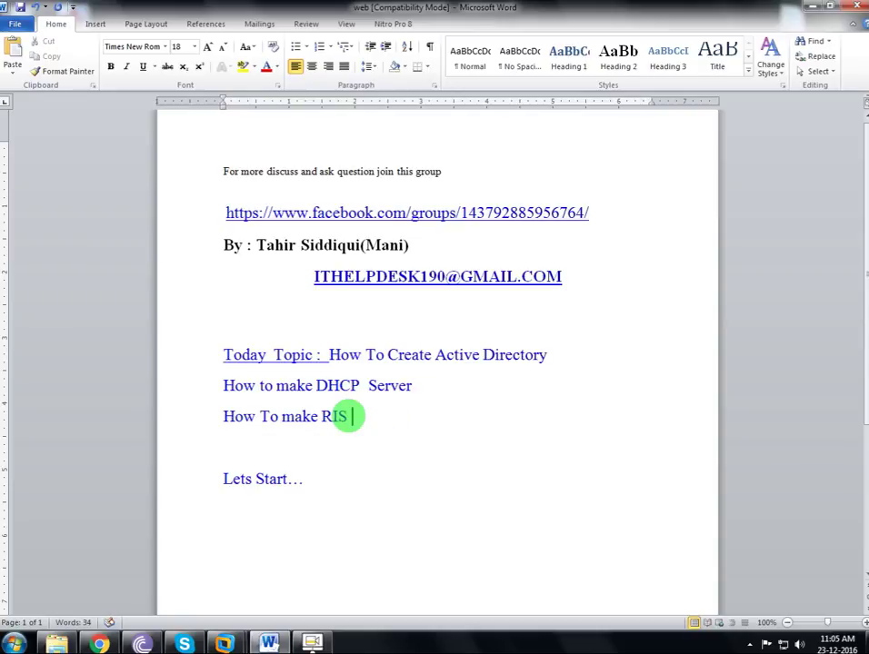
left_click(332, 636)
left_click(71, 582)
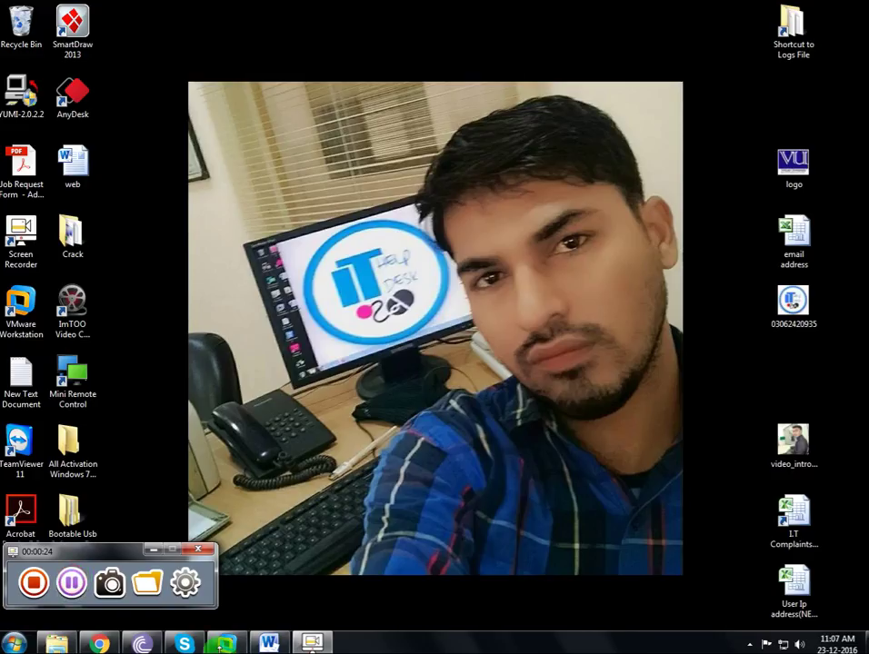
Restore the Windows Server VM and close Post-Setup Security Updates with Finish and Yes.
left_click(226, 644)
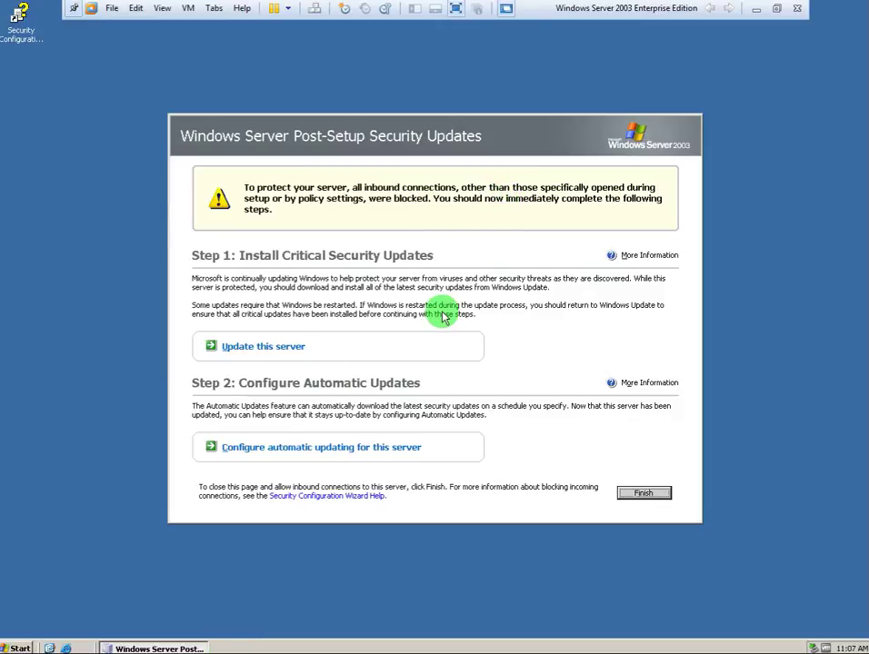
key("super")
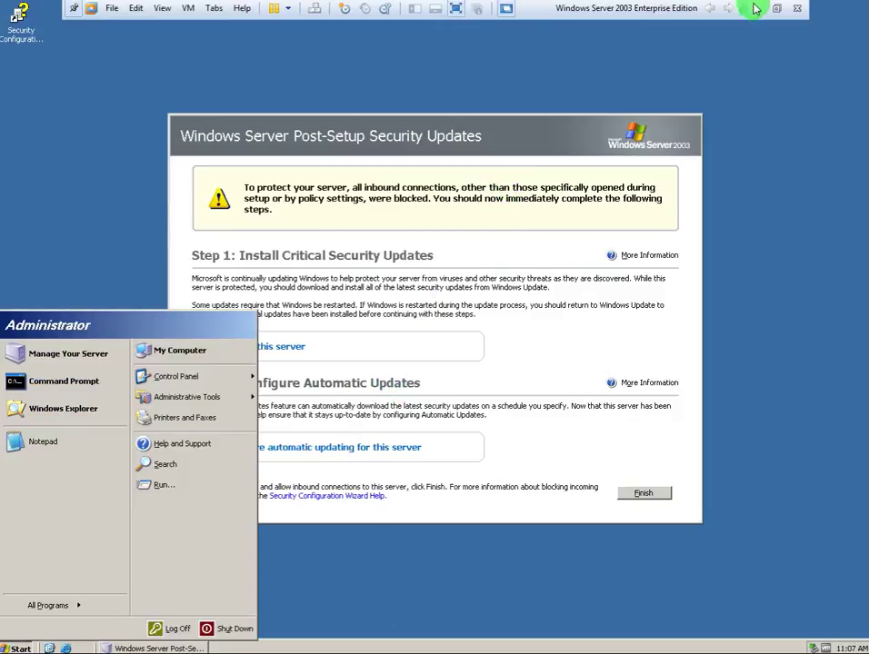
left_click(754, 9)
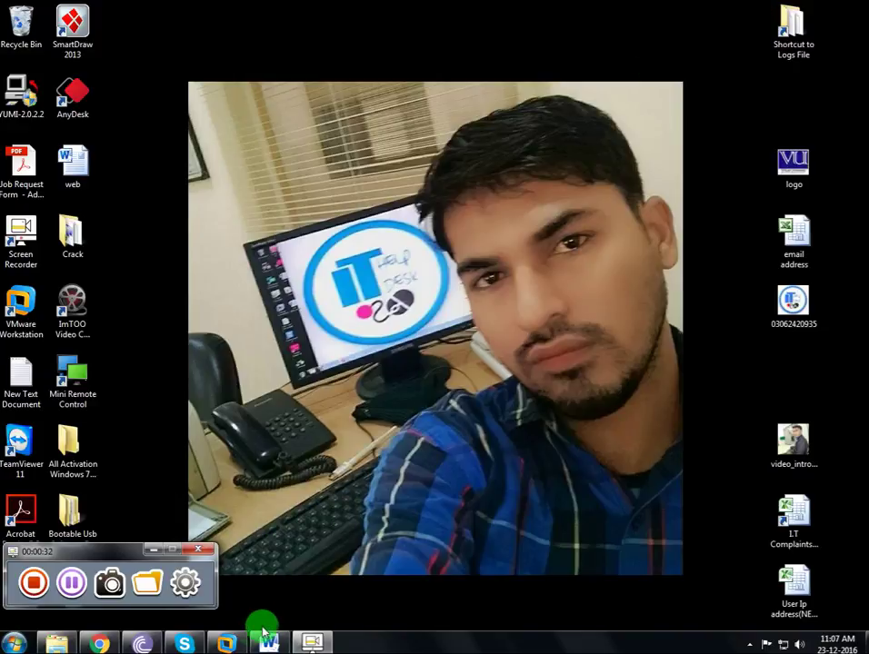
left_click(229, 642)
left_click(400, 540)
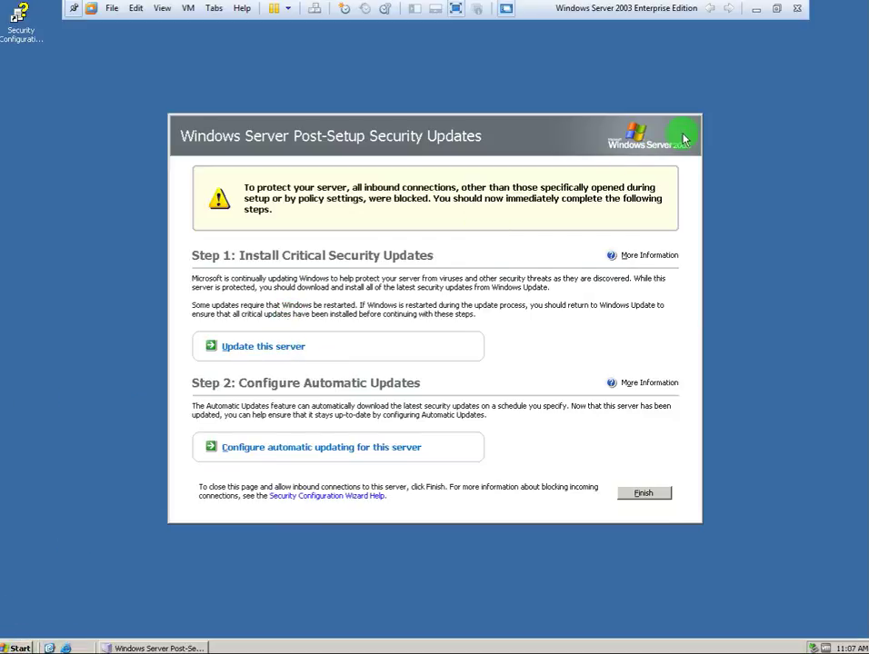
left_click(656, 498)
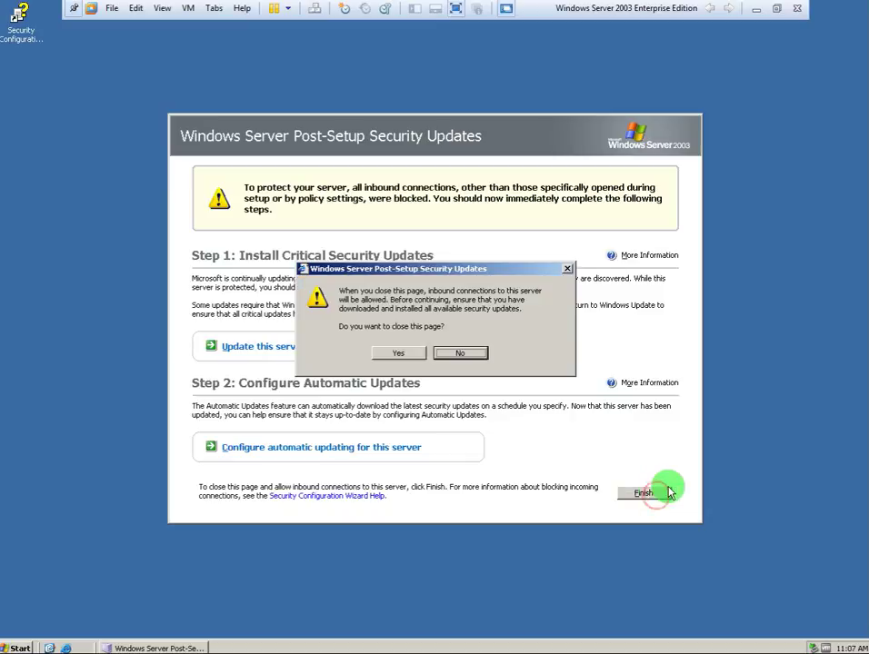
left_click(345, 351)
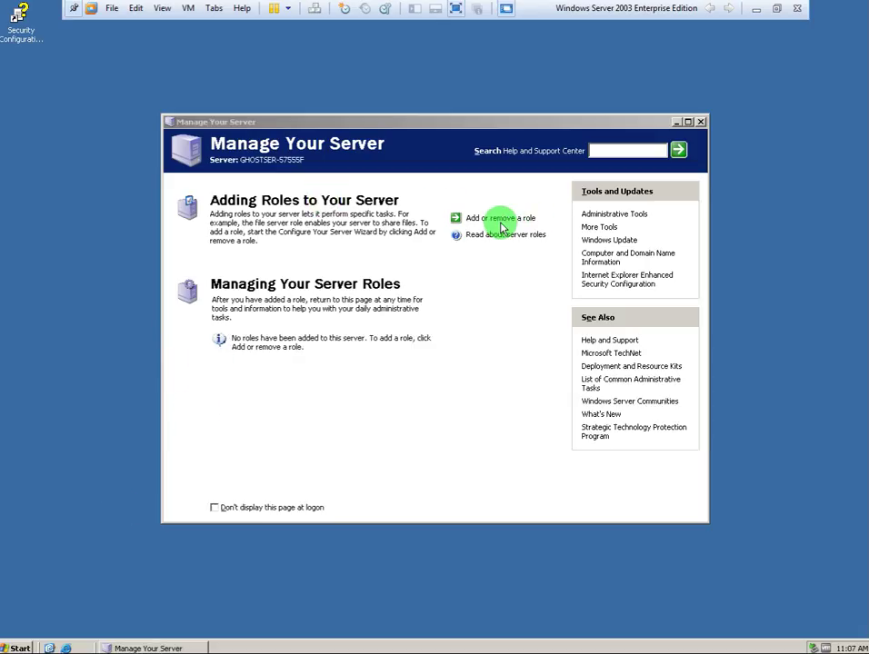
Start the Add a role wizard, then run dcpromo from the Run box.
left_click(500, 219)
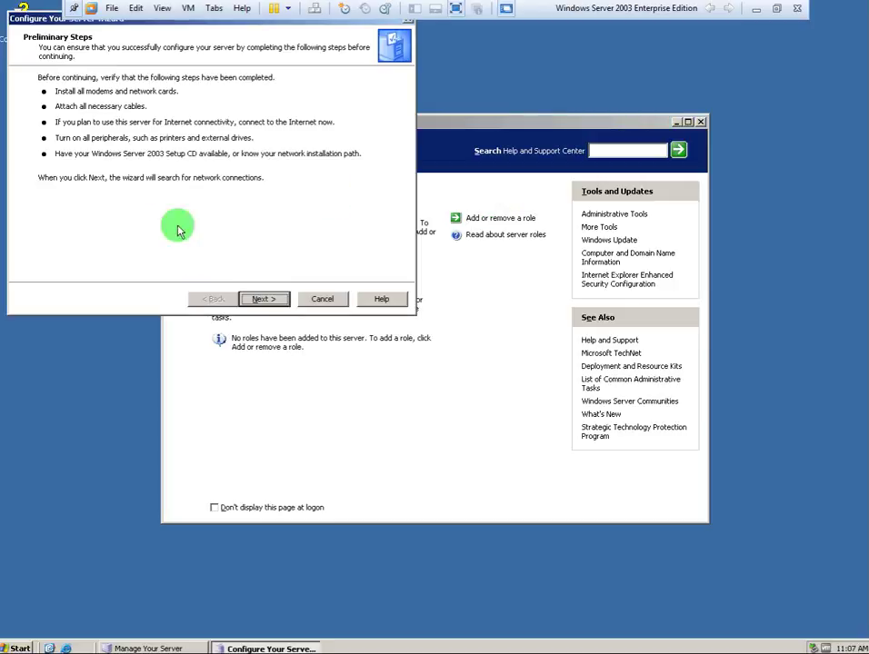
left_click(265, 301)
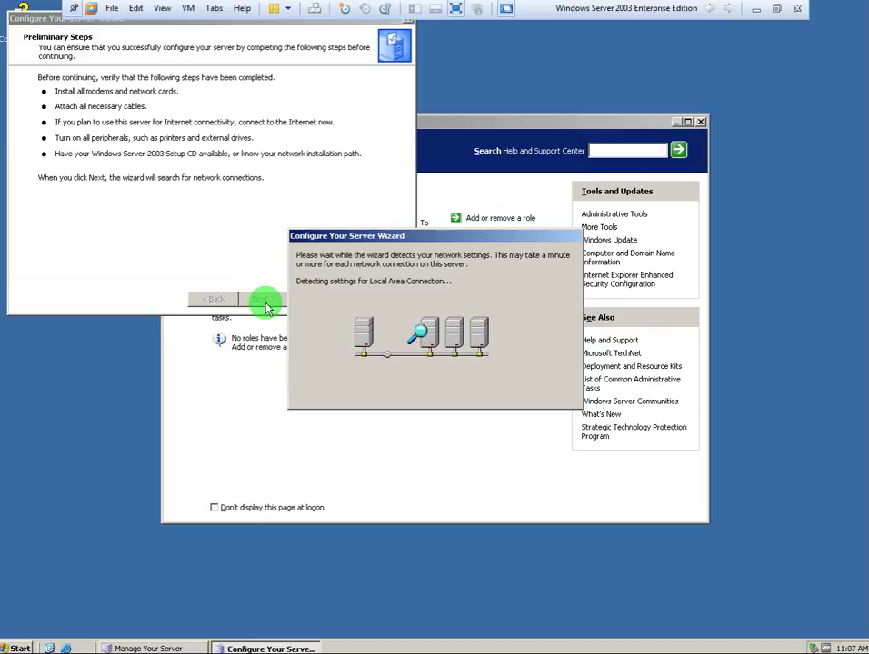
left_click(17, 643)
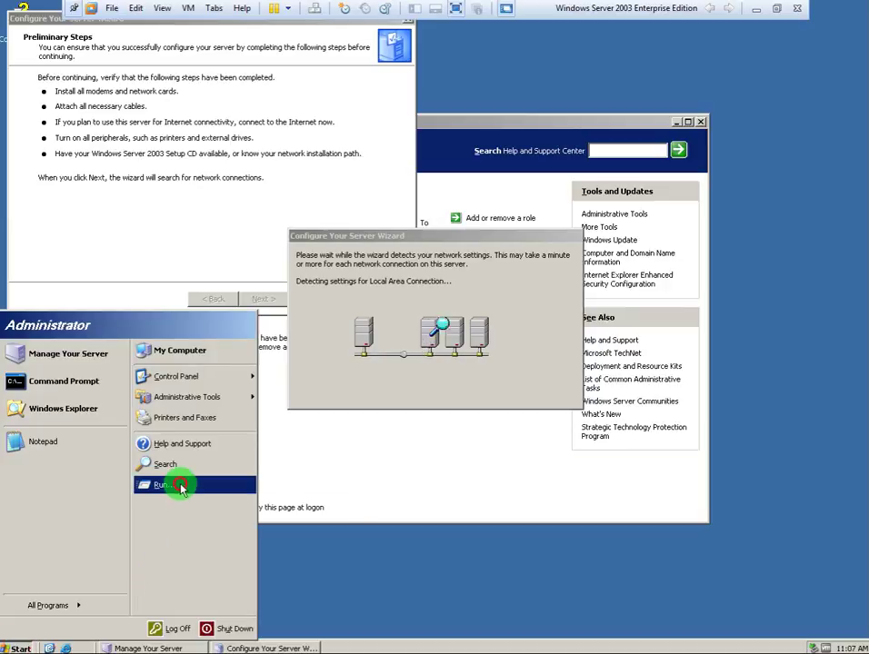
left_click(172, 484)
type("dcp")
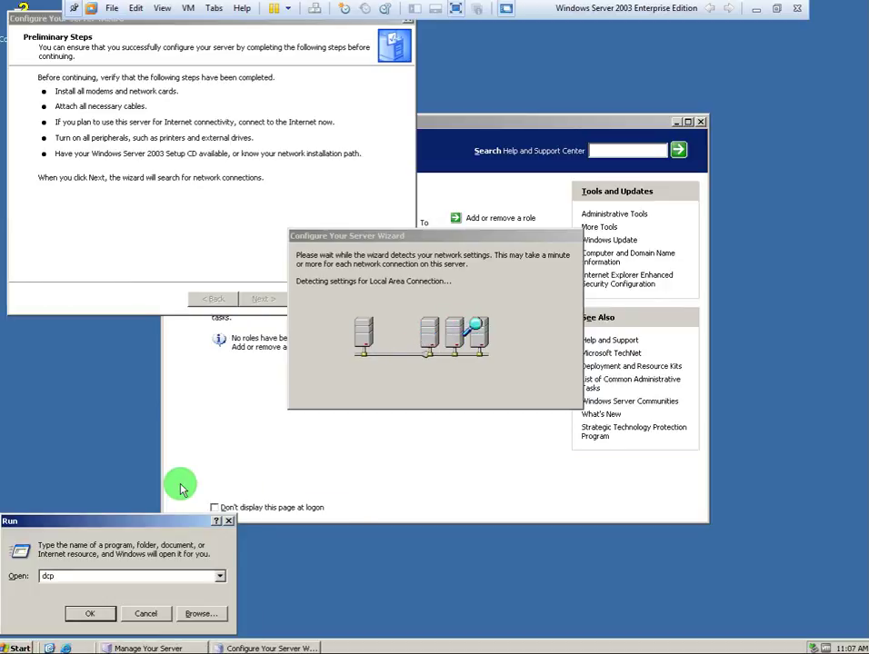
type("ro")
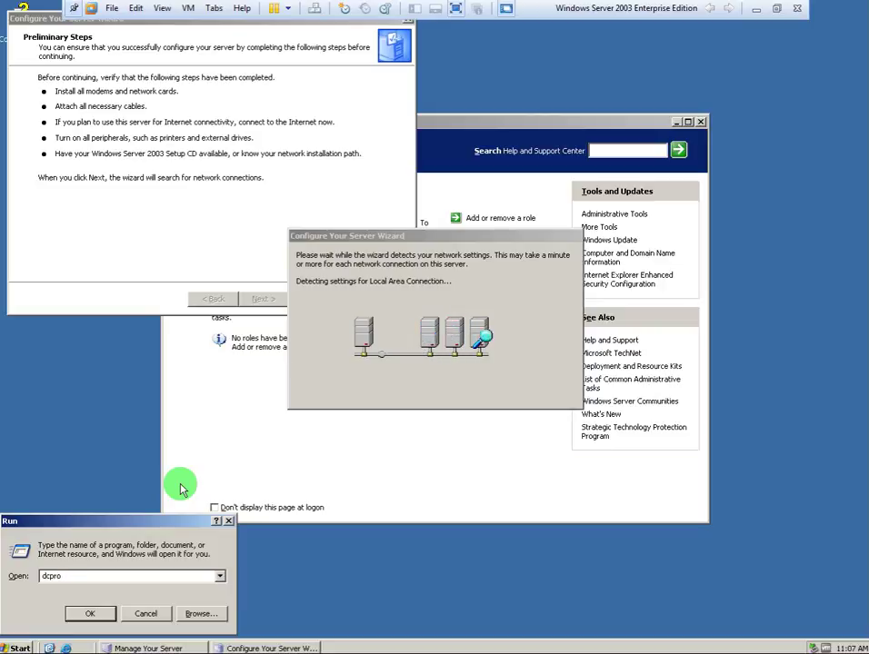
type("mo")
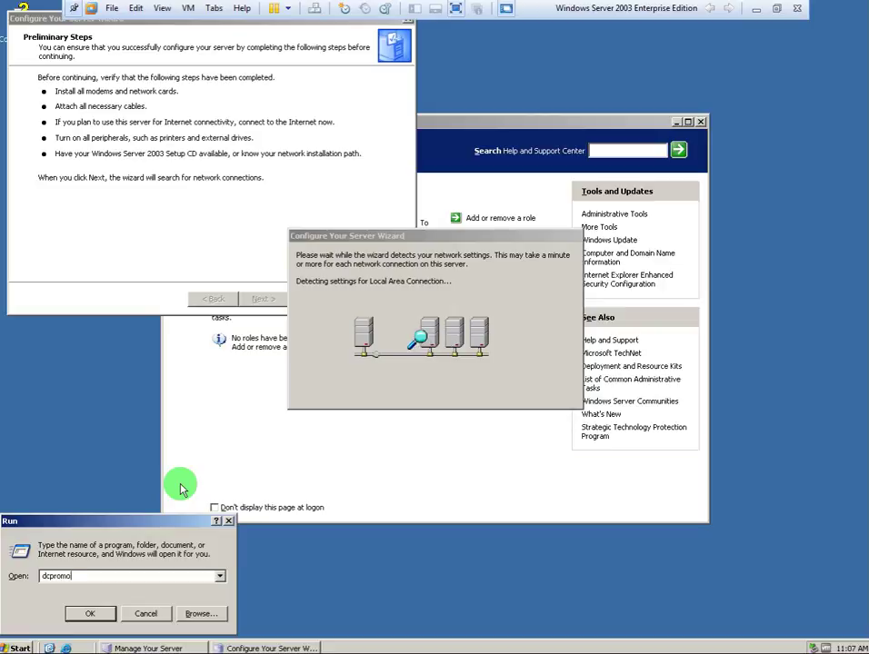
key("Return")
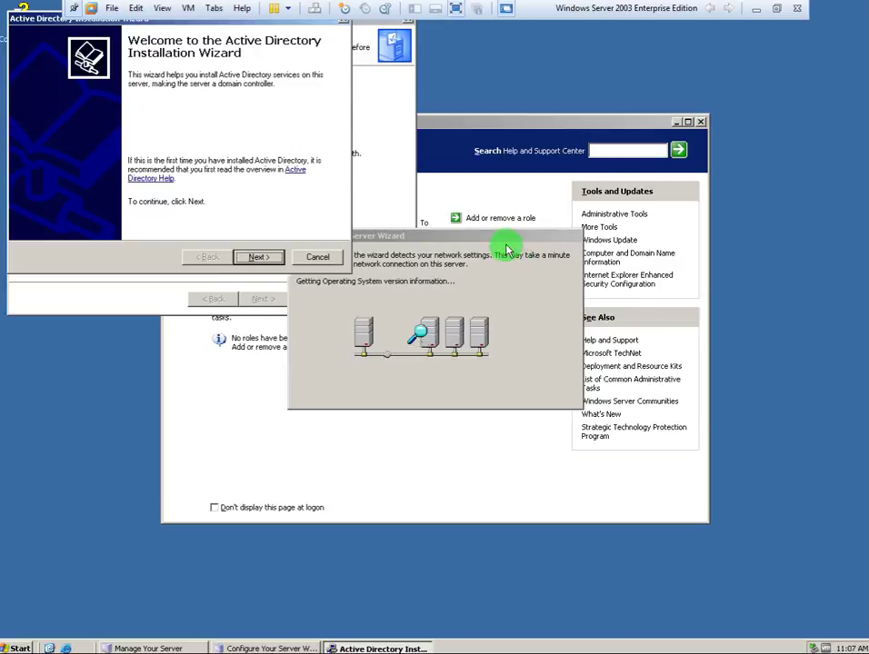
Browse the Domain Controller and DNS roles, cancel Configure Your Server, and reposition the AD wizard.
left_click(386, 202)
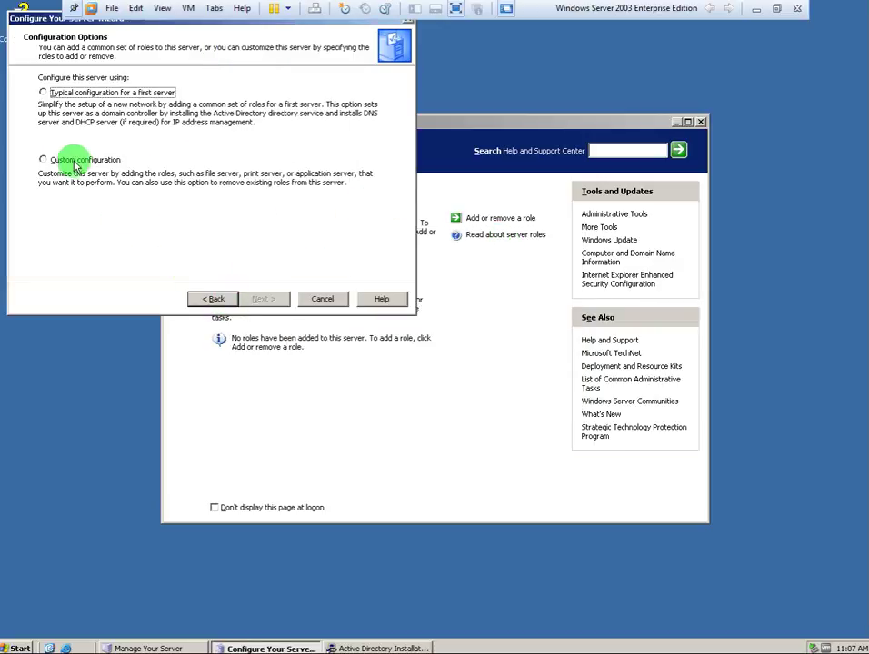
left_click(74, 161)
left_click(263, 299)
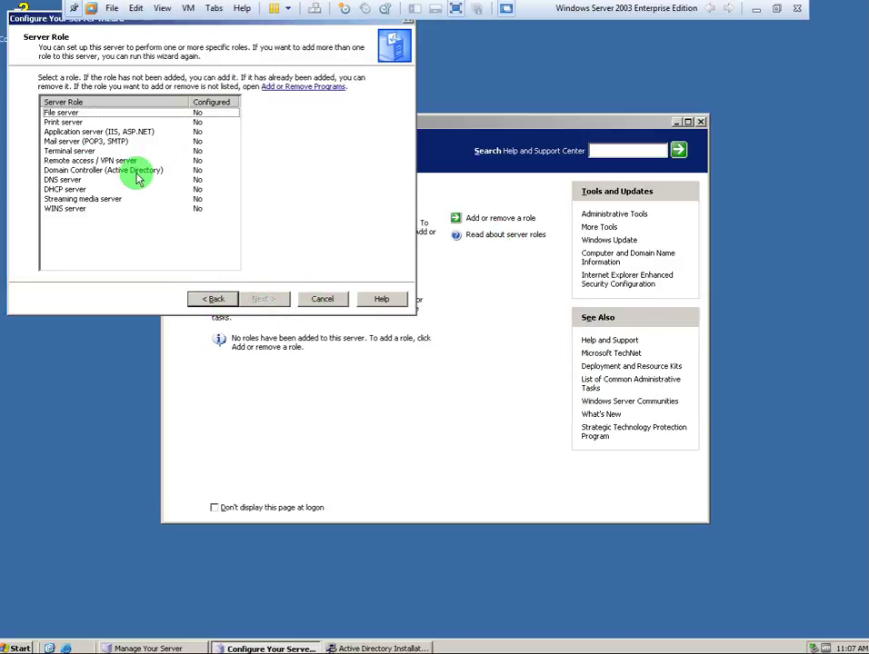
left_click(131, 170)
left_click(147, 140)
left_click(115, 179)
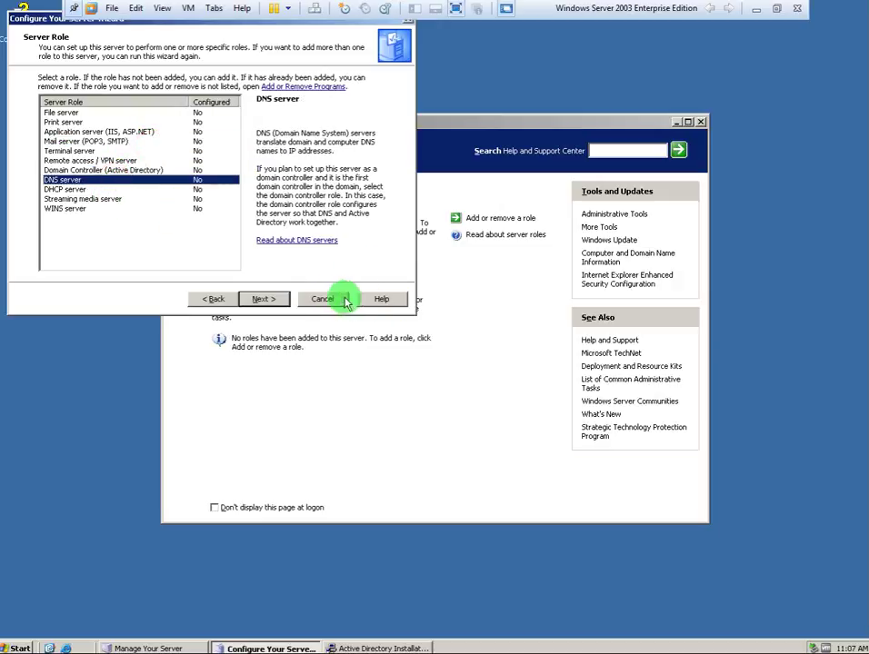
left_click(333, 299)
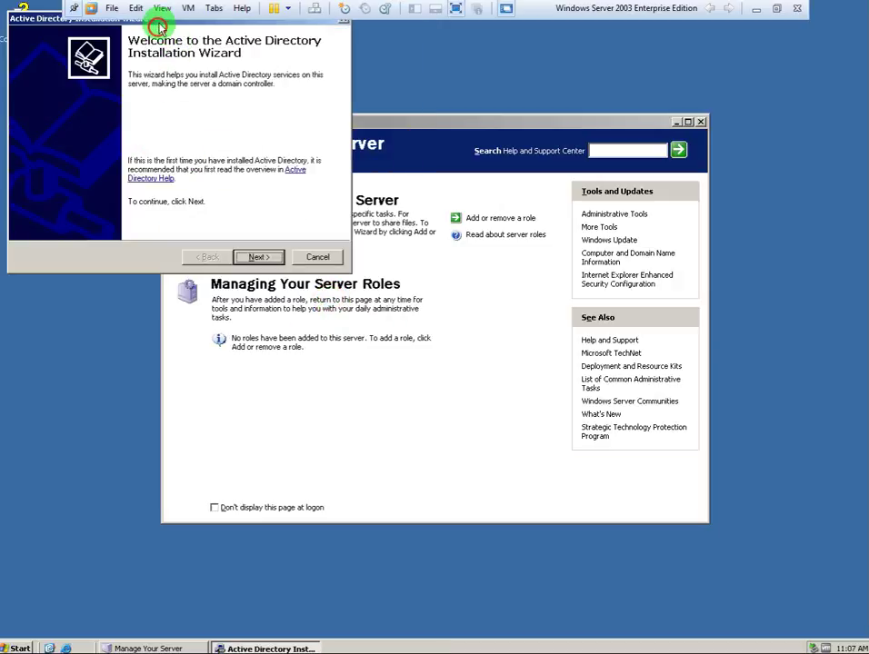
left_click_drag(156, 19, 196, 83)
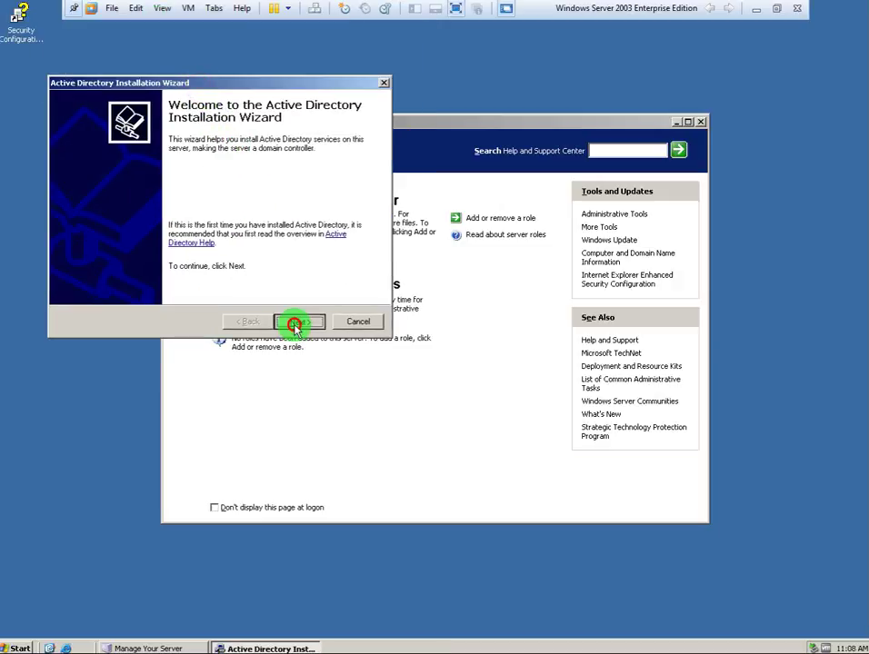
Pass Welcome and Compatibility, choosing a domain controller for a new domain in a new forest.
left_click(298, 321)
left_click(296, 322)
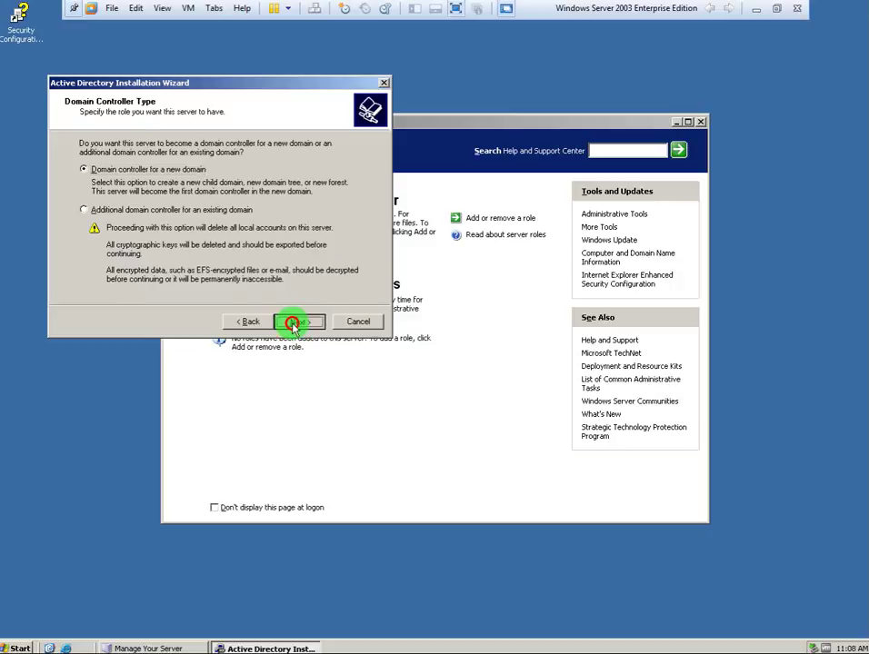
left_click(292, 322)
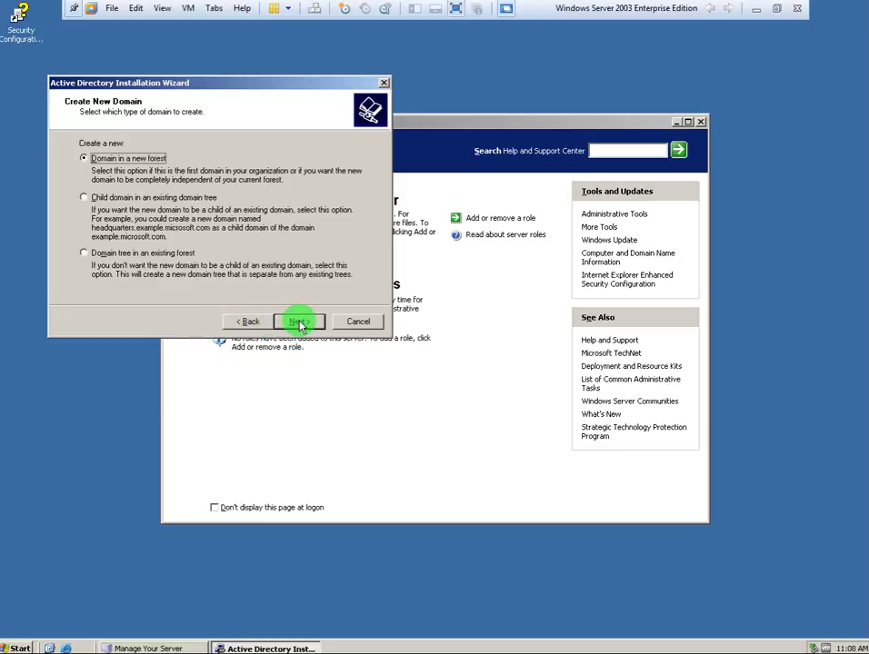
left_click(300, 324)
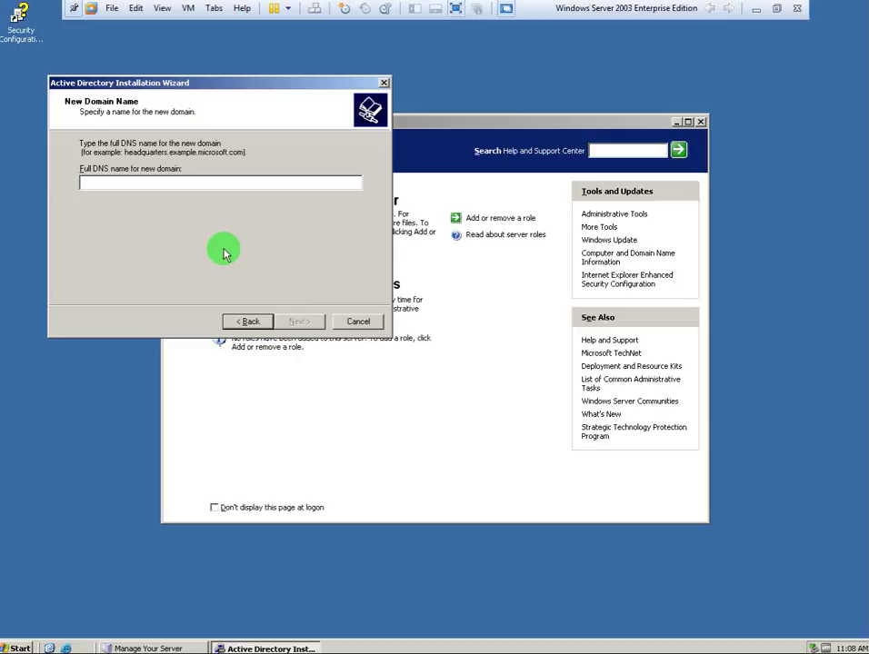
Enter GHOSTSERVER in the Full DNS name for new domain field.
type("G")
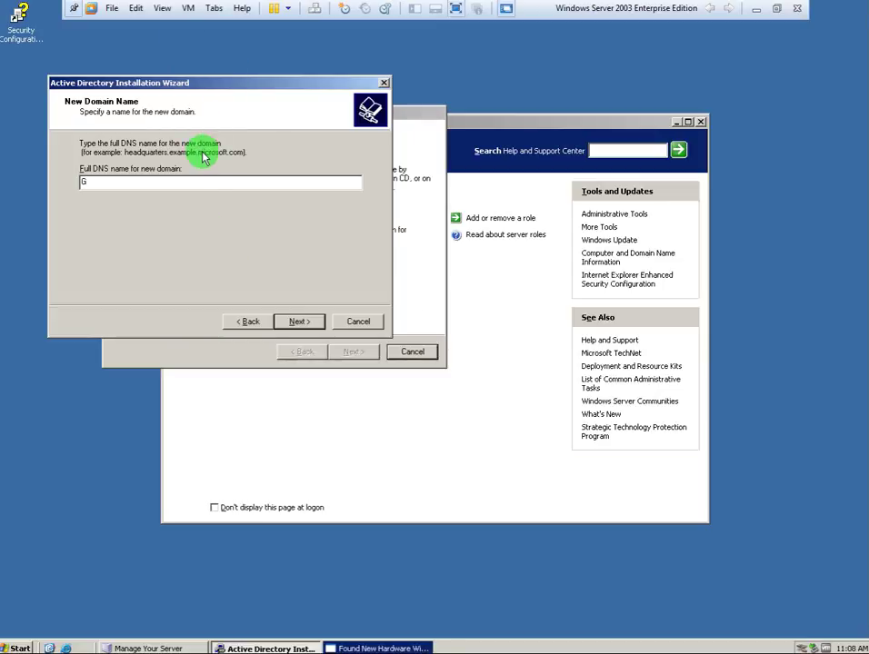
left_click(157, 186)
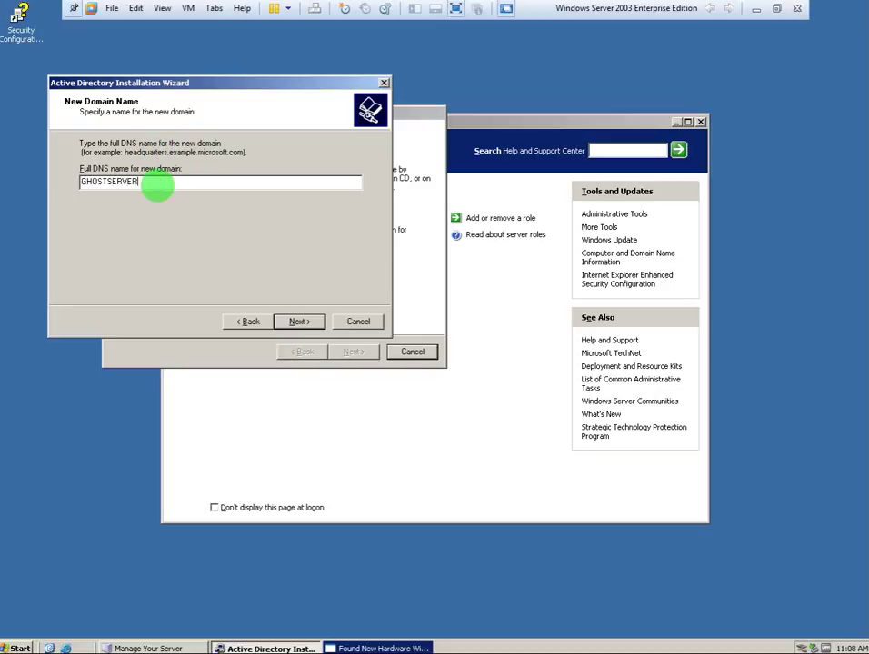
Create 'New Rich Text Document.rtf' on the desktop, open it in WordPad, and reposition the window.
left_click(215, 507)
right_click(223, 571)
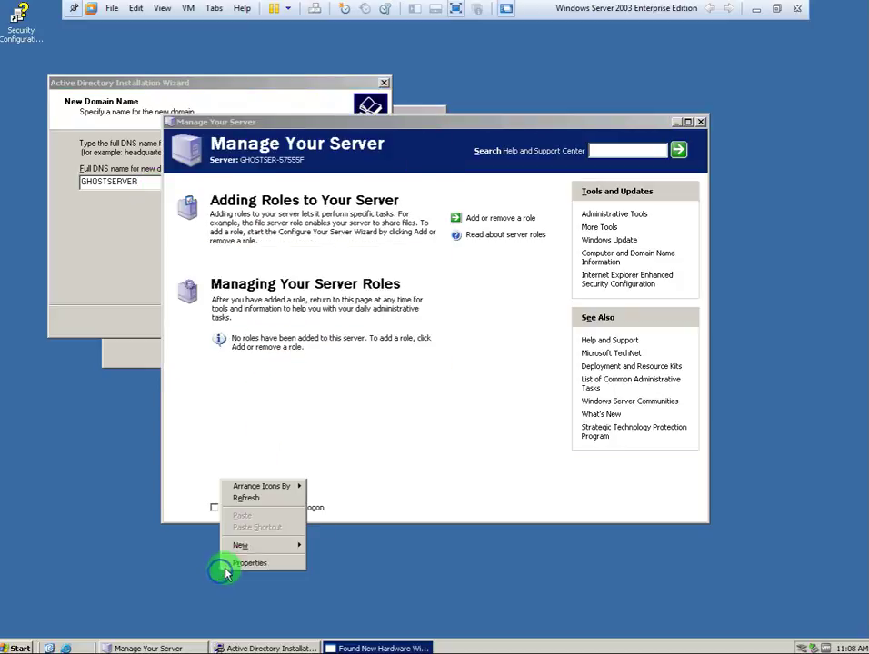
mouse_move(242, 546)
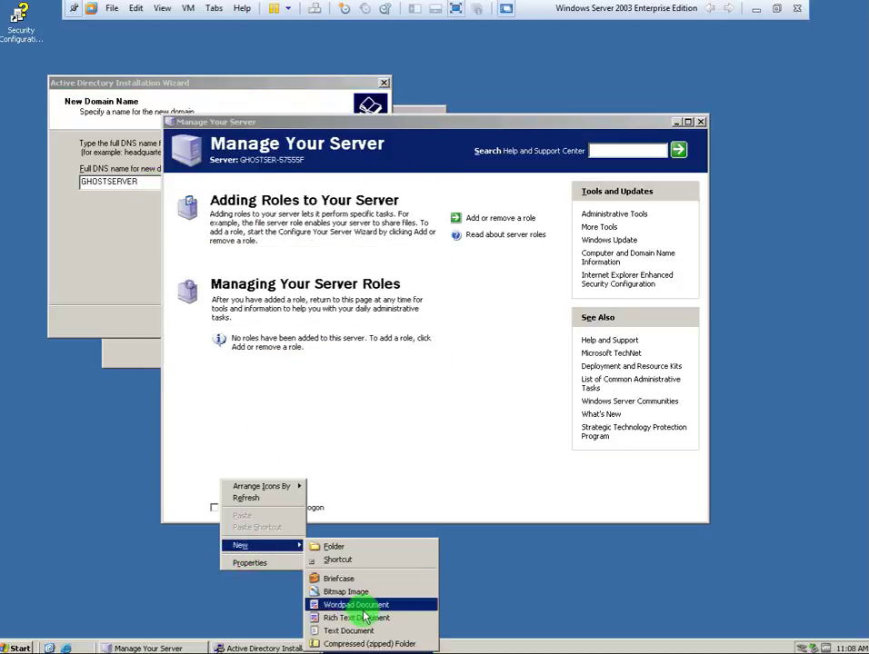
left_click(366, 621)
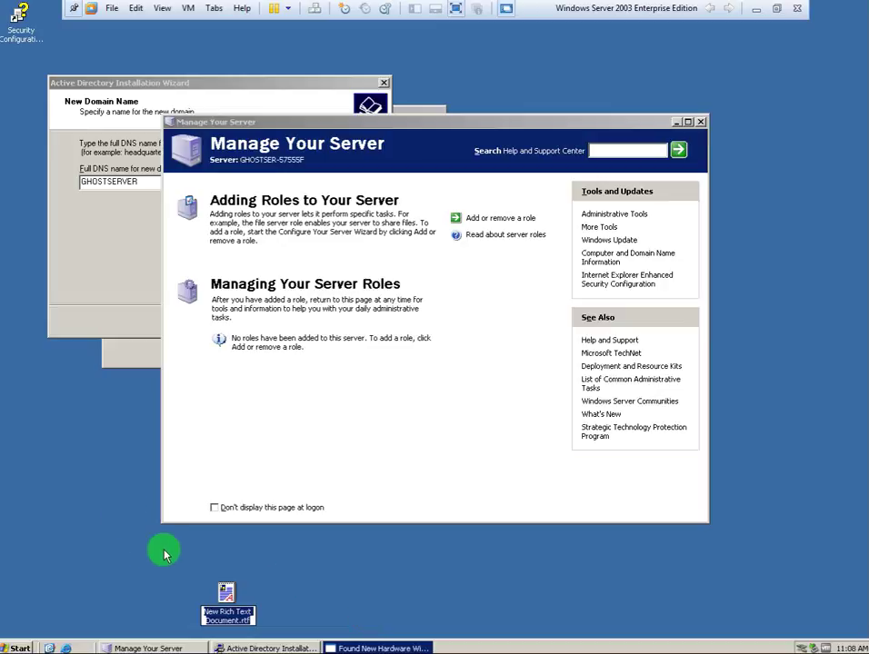
double_click(225, 589)
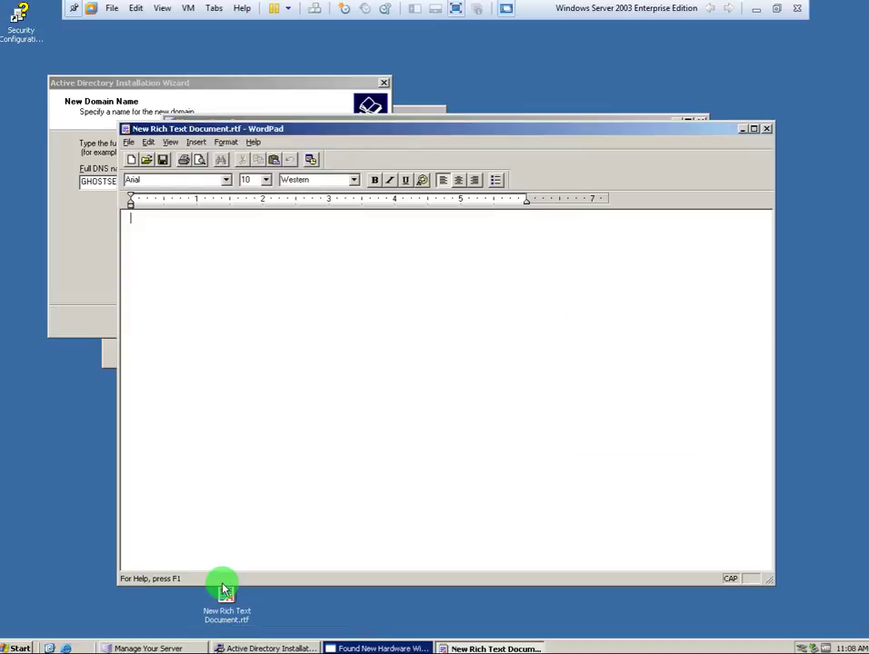
left_click(260, 136)
left_click_drag(259, 137, 426, 232)
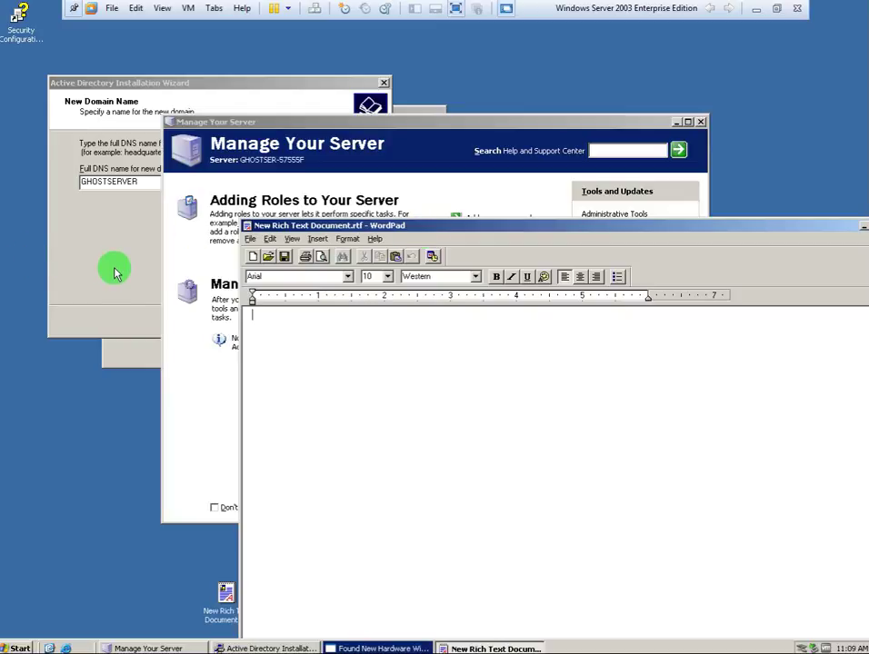
Cancel the Found New Hardware wizard and return to the empty WordPad document.
left_click(113, 267)
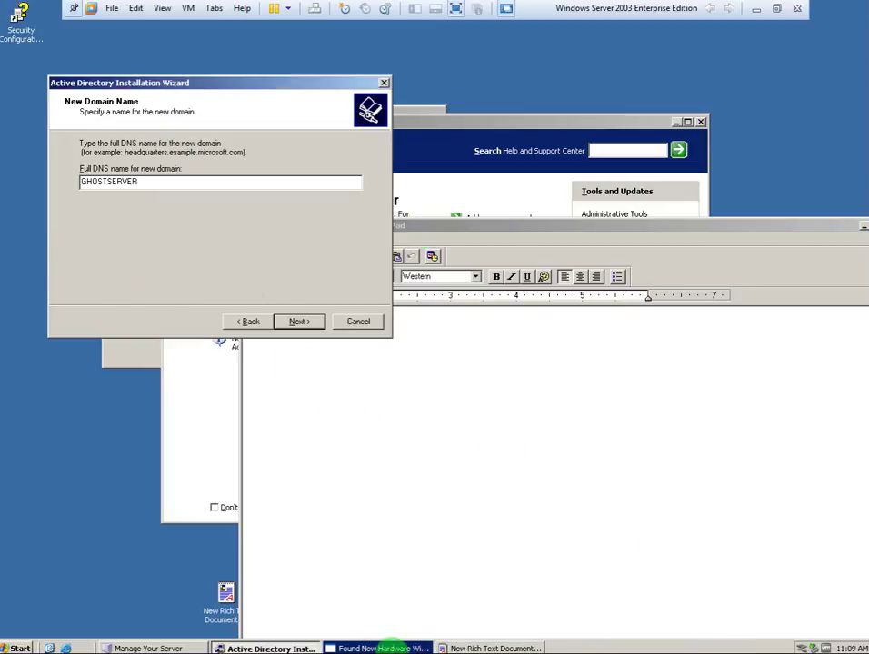
left_click(378, 647)
left_click(413, 352)
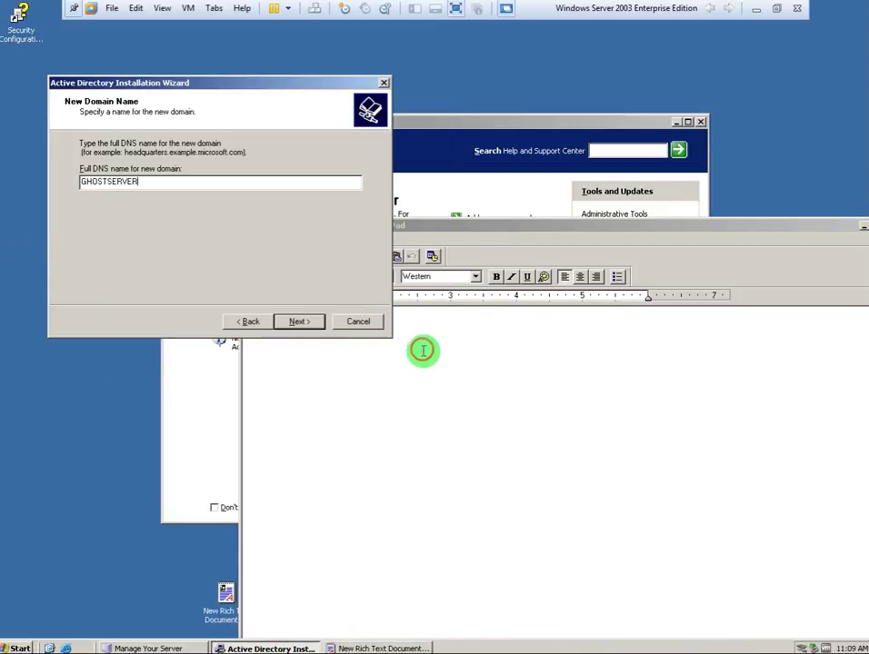
left_click(420, 502)
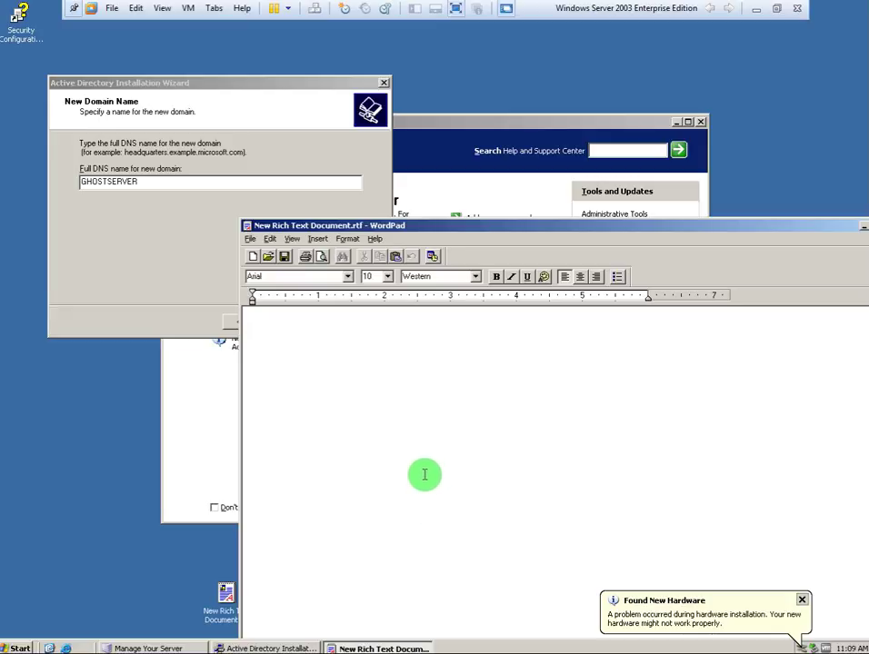
left_click(755, 8)
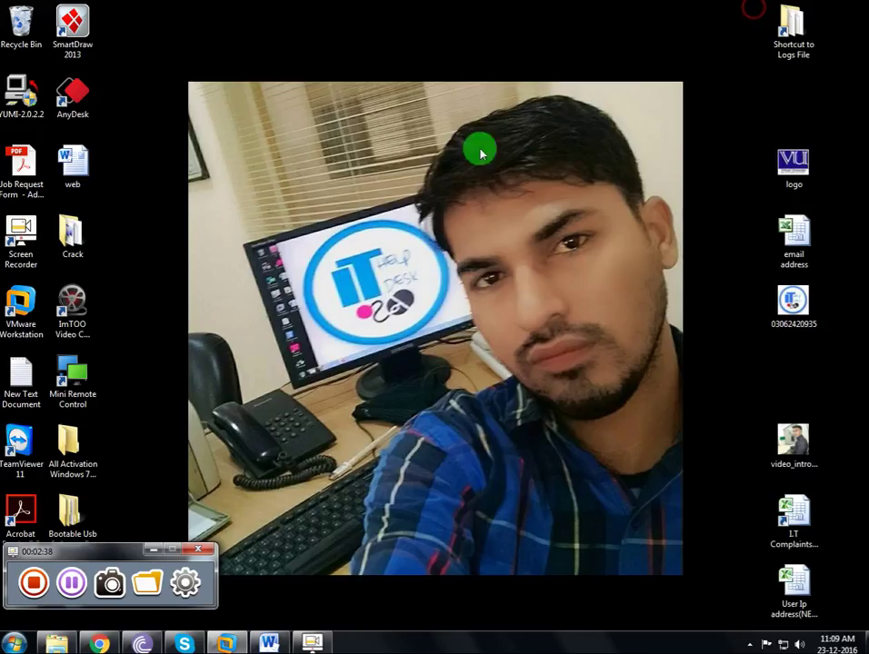
left_click(226, 644)
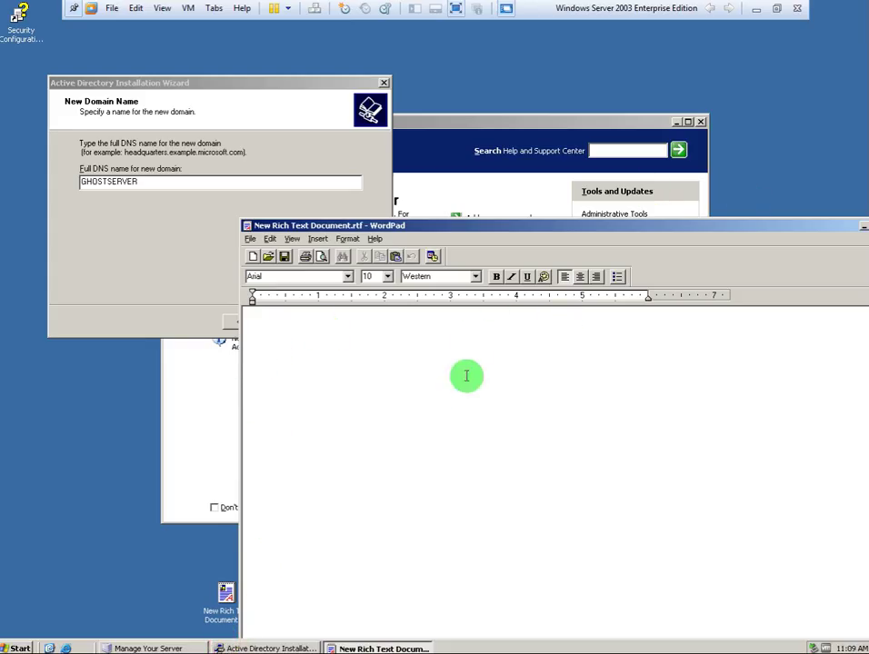
left_click(387, 449)
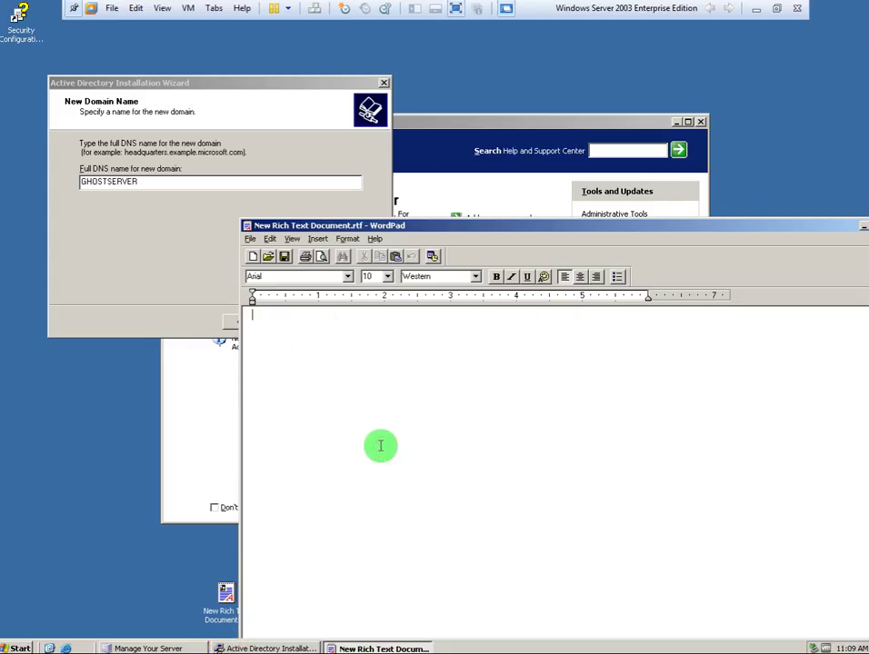
Write the note that a domain can have any name, e.g. abc.com.pk or adamjee.com.pk.
type("dOW")
key("BackSpace")
key("BackSpace")
key("BackSpace")
key("BackSpace")
key("BackSpace")
key("BackSpace")
type("omain name .... any u want to like .. abc.com.pk")
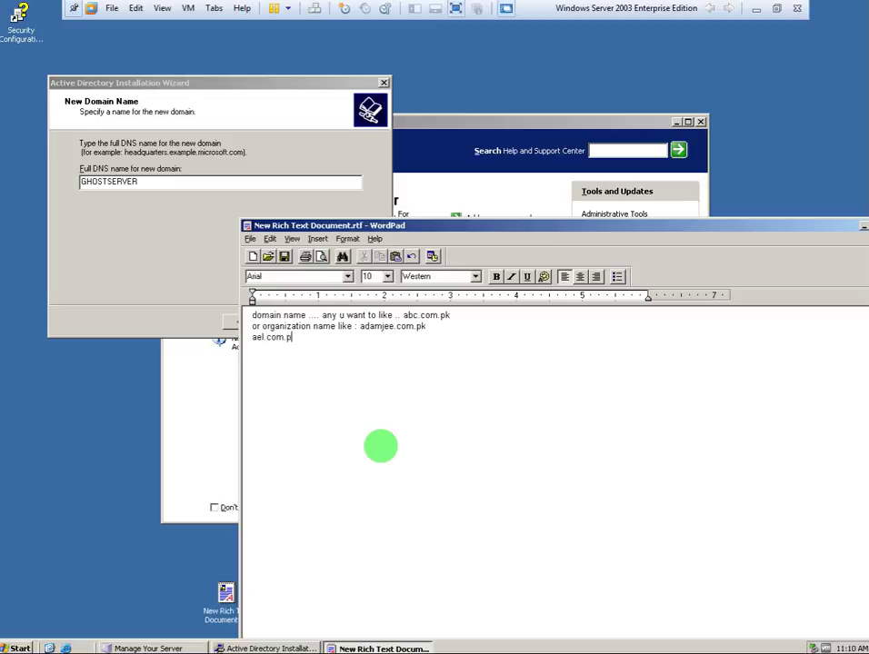
key("BackSpace")
key("BackSpace")
key("BackSpace")
key("BackSpace")
key("BackSpace")
type("l.com.pk")
key("Return")
key("Return")
Add the line 'am making new Ghost Server domain' to the note.
type("am ")
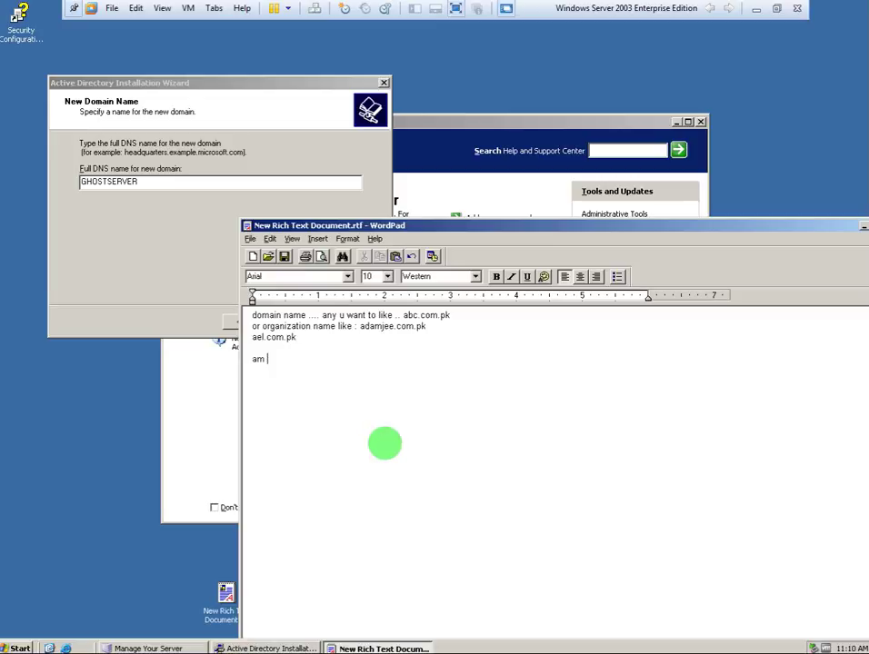
type("making new doma")
key("BackSpace")
key("BackSpace")
type("main so i ")
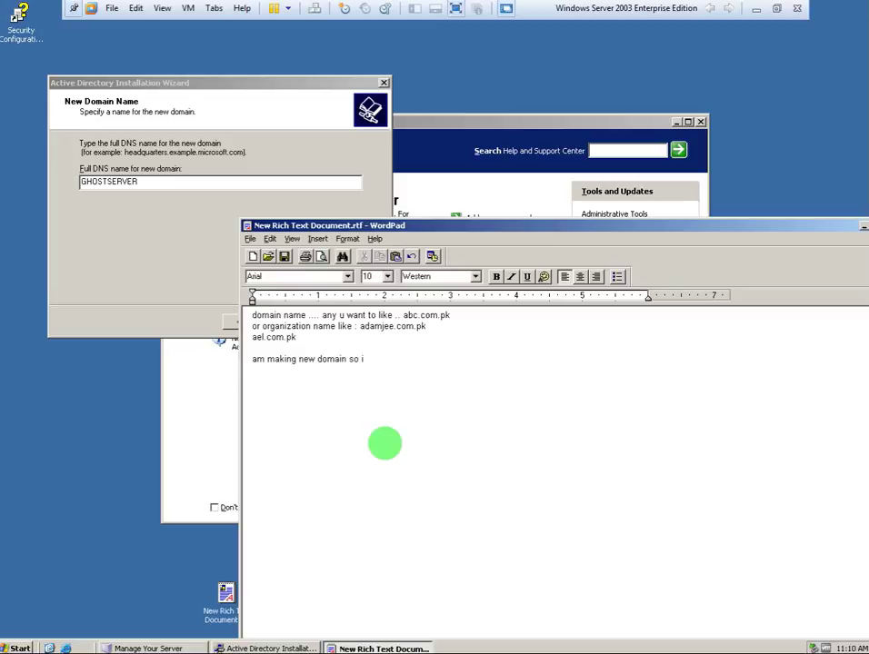
type("t")
type("ake a")
key("BackSpace")
key("BackSpace")
key("BackSpace")
key("BackSpace")
key("BackSpace")
key("BackSpace")
key("BackSpace")
key("BackSpace")
key("BackSpace")
key("BackSpace")
key("BackSpace")
key("BackSpace")
key("BackSpace")
key("BackSpace")
key("BackSpace")
key("BackSpace")
key("BackSpace")
type("omain")
key("BackSpace")
key("BackSpace")
key("BackSpace")
key("BackSpace")
key("BackSpace")
key("BackSpace")
type("Ghost Server domain")
Decline the single-label warning, change the DNS name to GHOSTSERVER.com.pk, and continue.
left_click(163, 247)
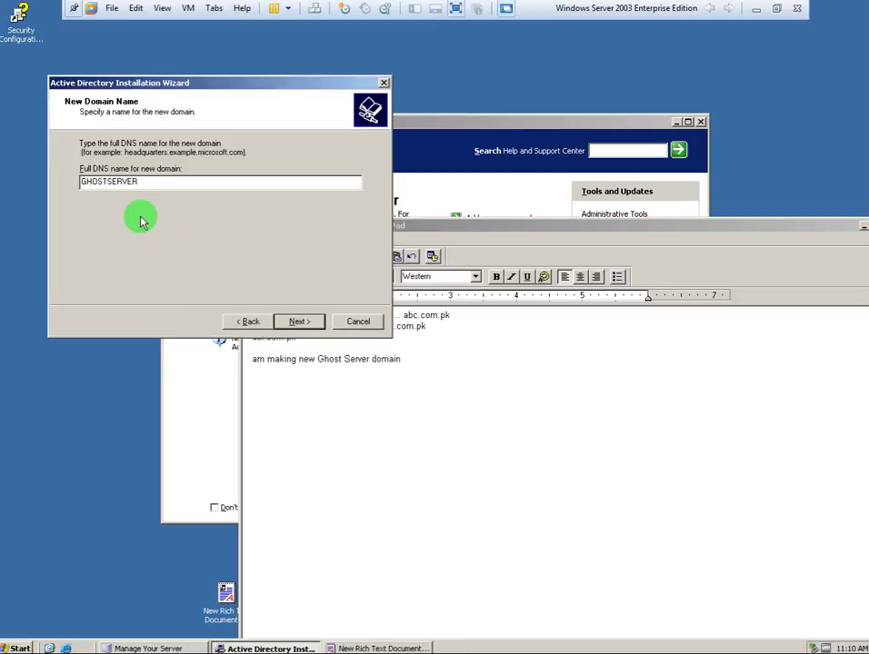
left_click(299, 321)
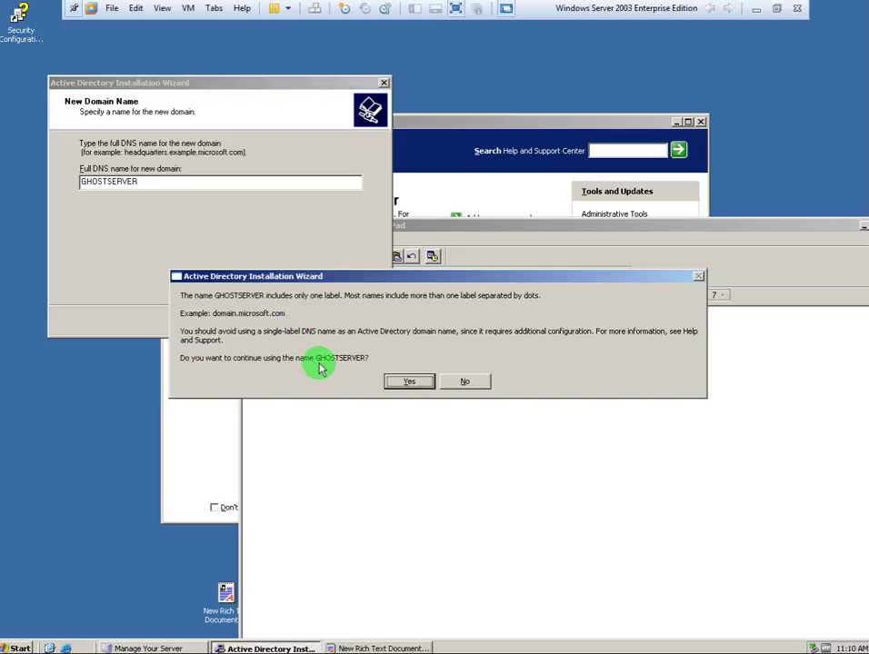
left_click(468, 381)
left_click(153, 186)
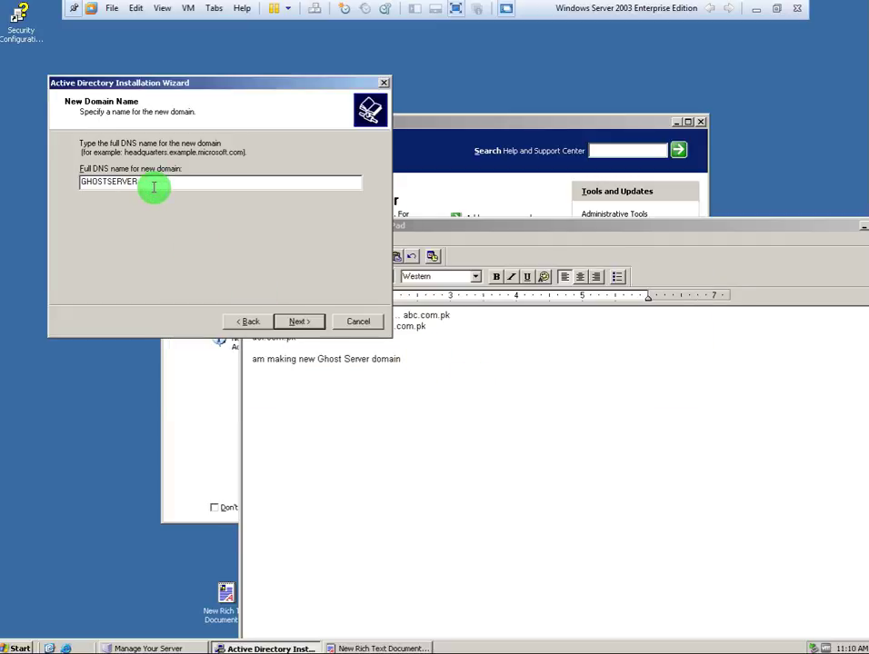
type(".com.pk")
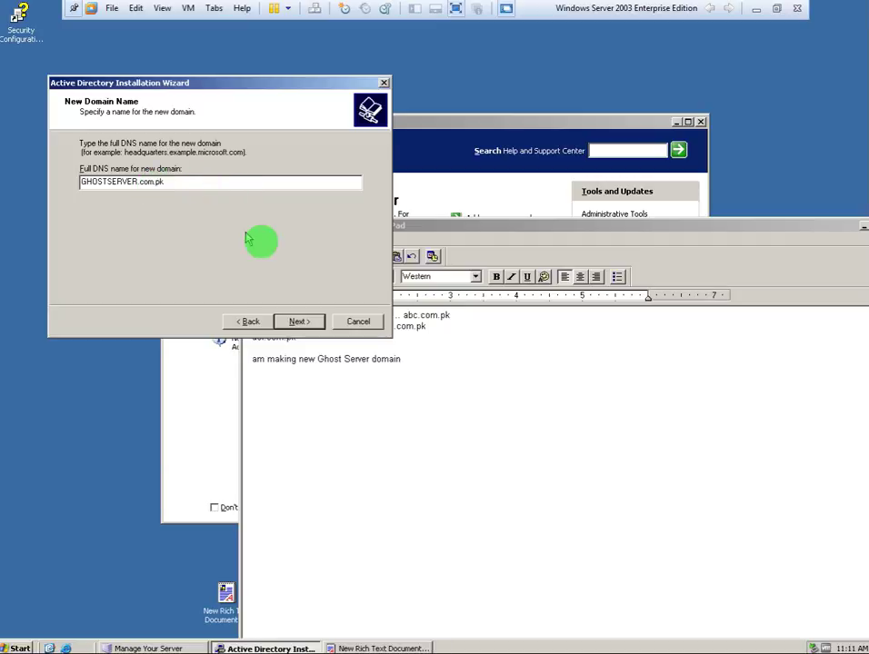
left_click(298, 322)
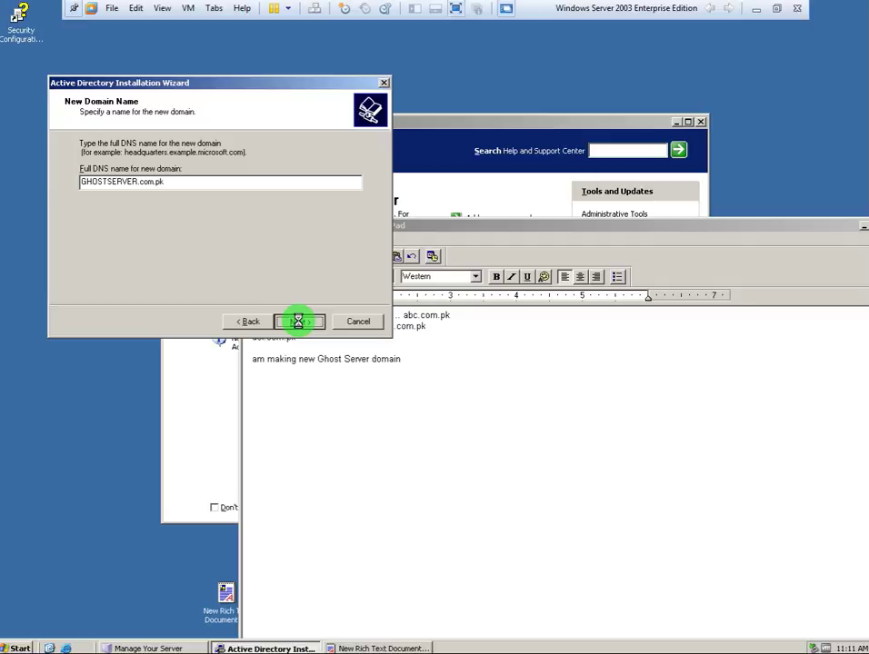
Start a new line in the WordPad notes below the Ghost Server line.
left_click(409, 374)
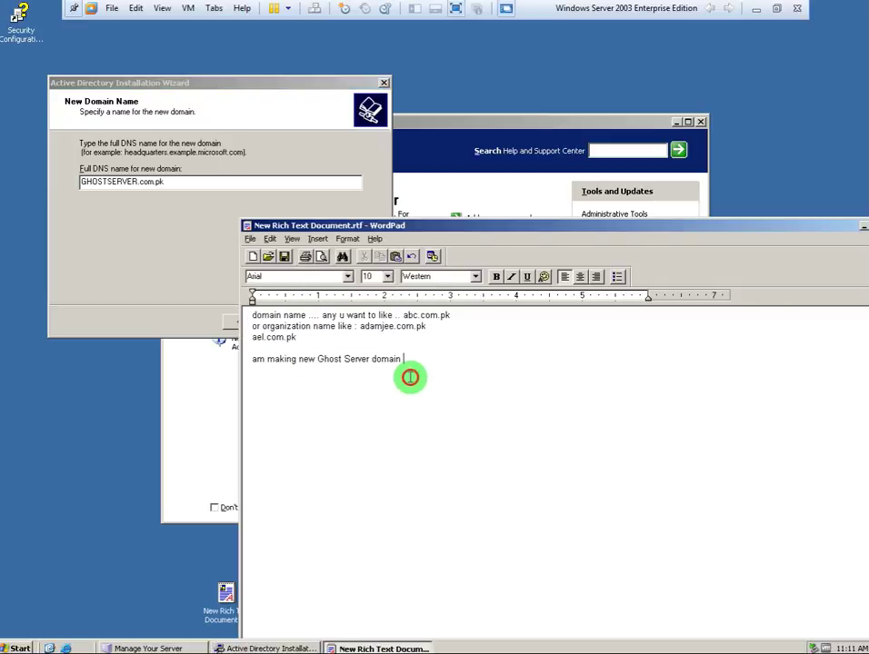
key("Return")
type("if")
key("BackSpace")
key("BackSpace")
Type 'right all in Caps or in small....' as the new WordPad line.
type("wi")
key("BackSpace")
key("BackSpace")
type("right all in ")
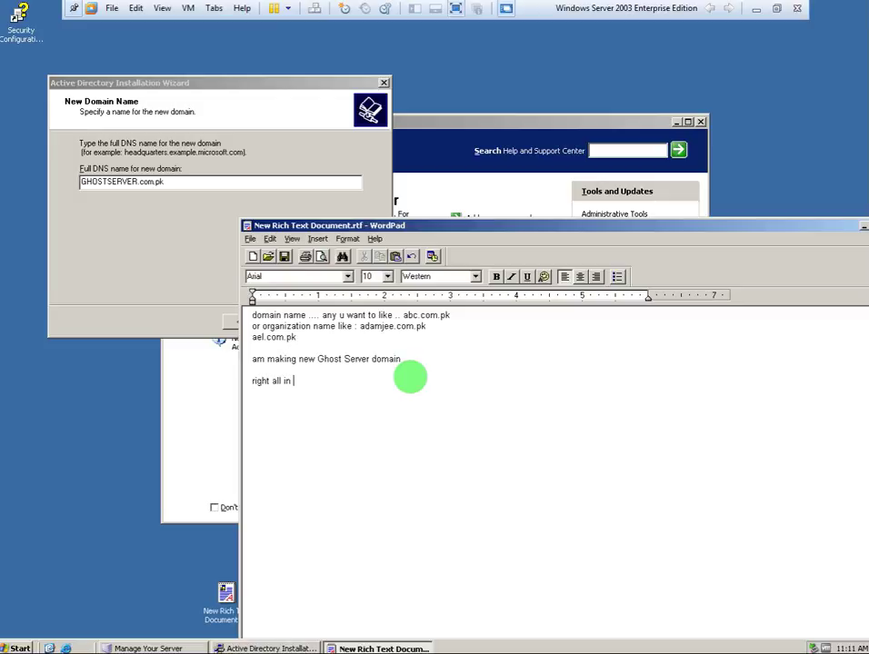
type("Caps")
key("BackSpace")
key("BackSpace")
type("ps or in small....")
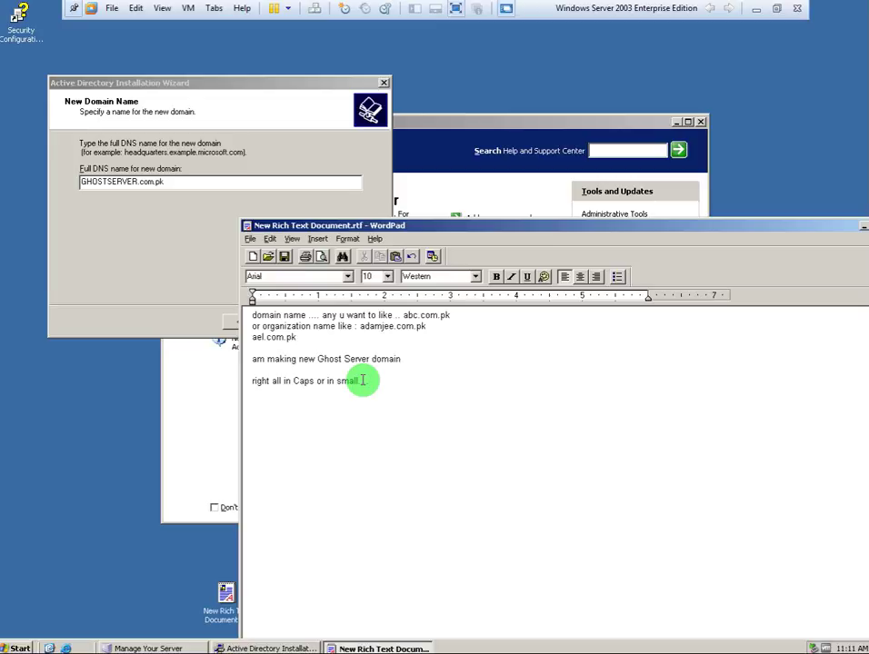
Go back to the domain name page and retype the suffix in capitals as COM.PK.
type("....")
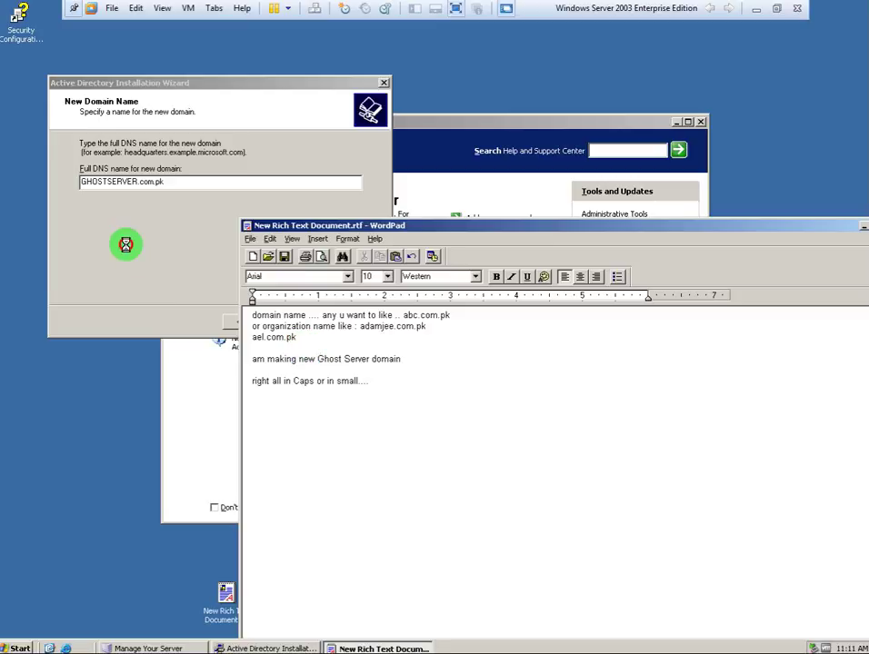
left_click(124, 246)
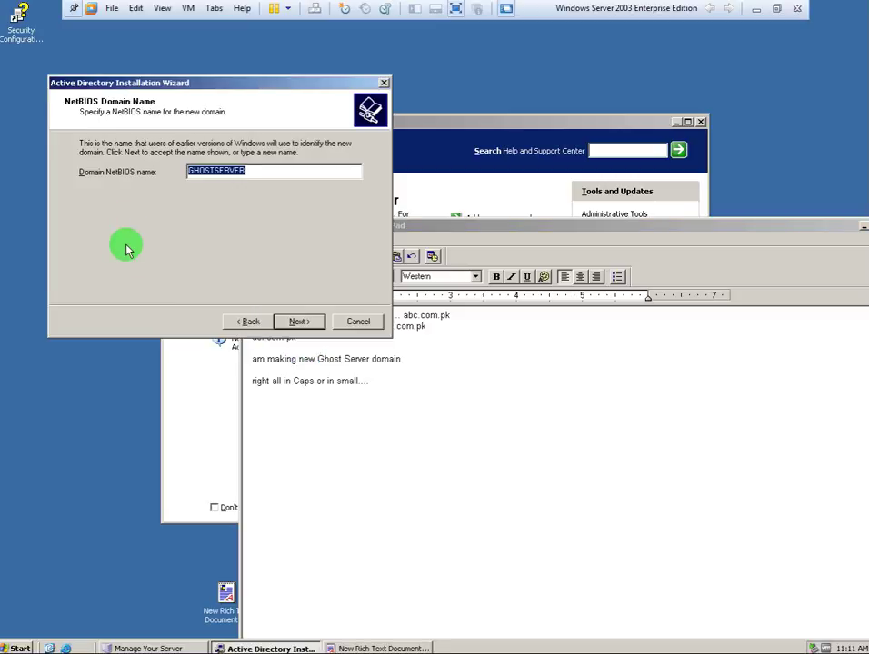
left_click(234, 321)
left_click(209, 186)
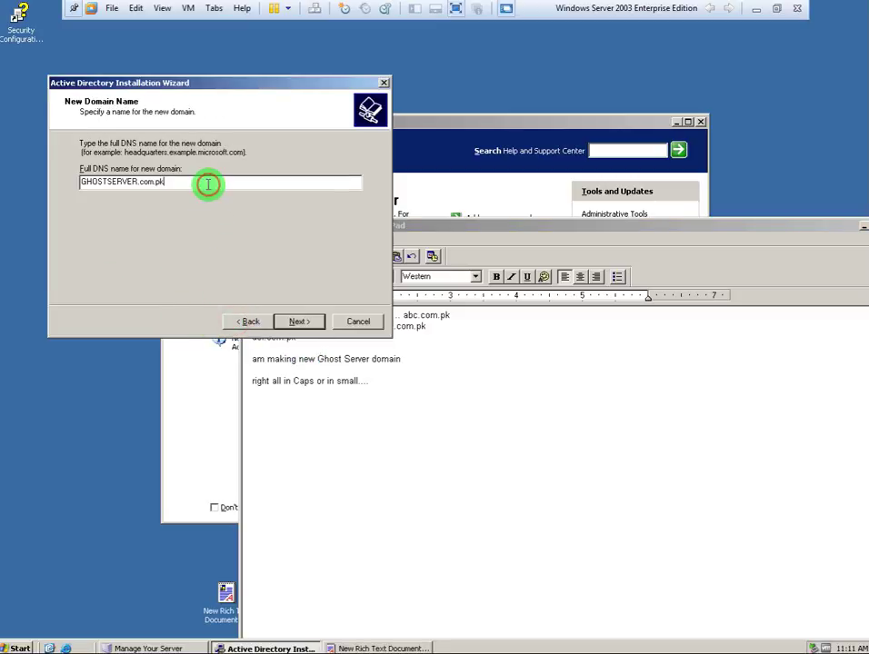
key("BackSpace")
key("BackSpace")
key("BackSpace")
key("BackSpace")
key("BackSpace")
key("BackSpace")
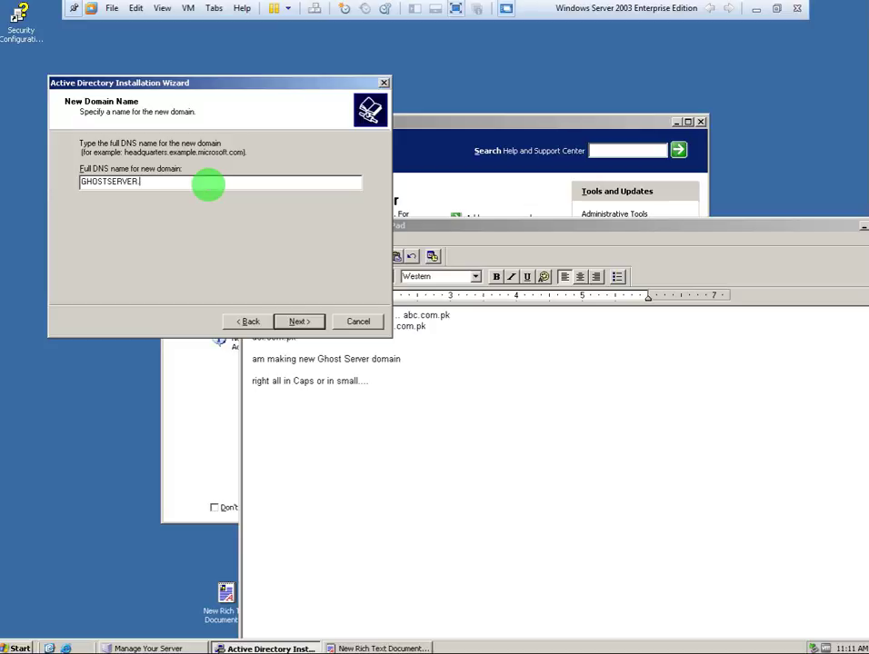
type("COM.PK")
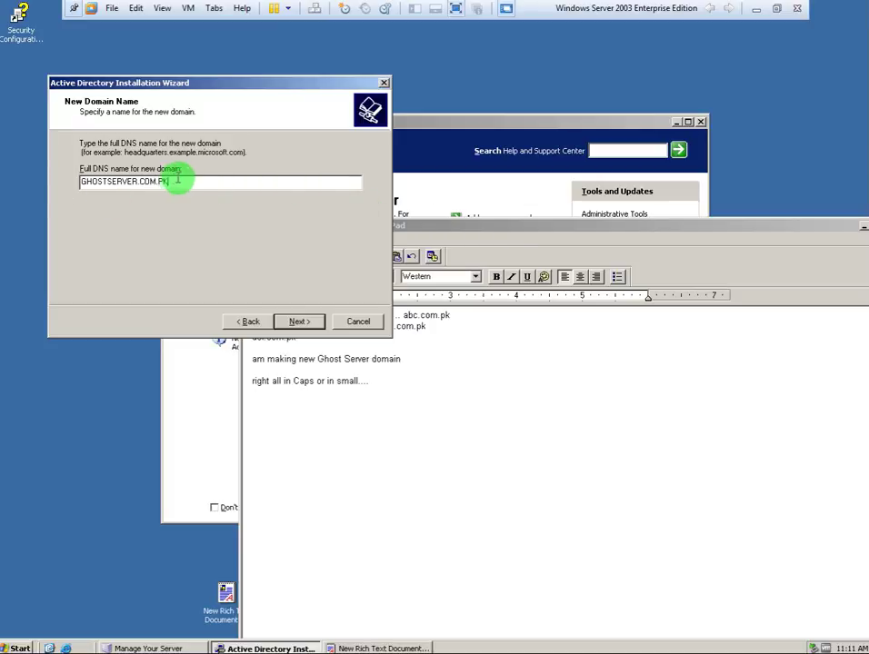
Proceed with GHOSTSERVER.COM.PK and accept the suggested NetBIOS name GHOSTSERVER.
left_click_drag(176, 178, 35, 174)
left_click(219, 182)
left_click(301, 322)
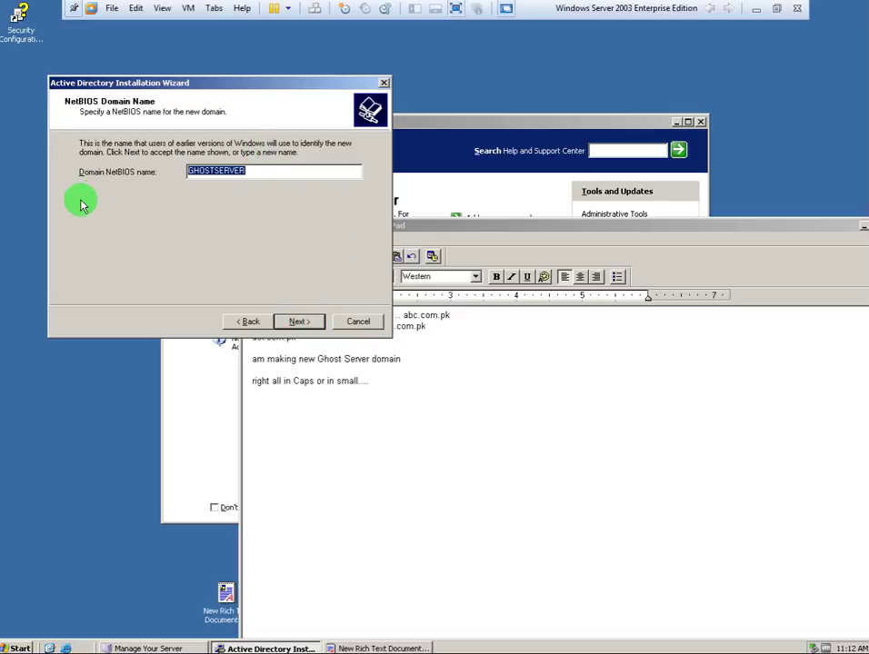
left_click(260, 170)
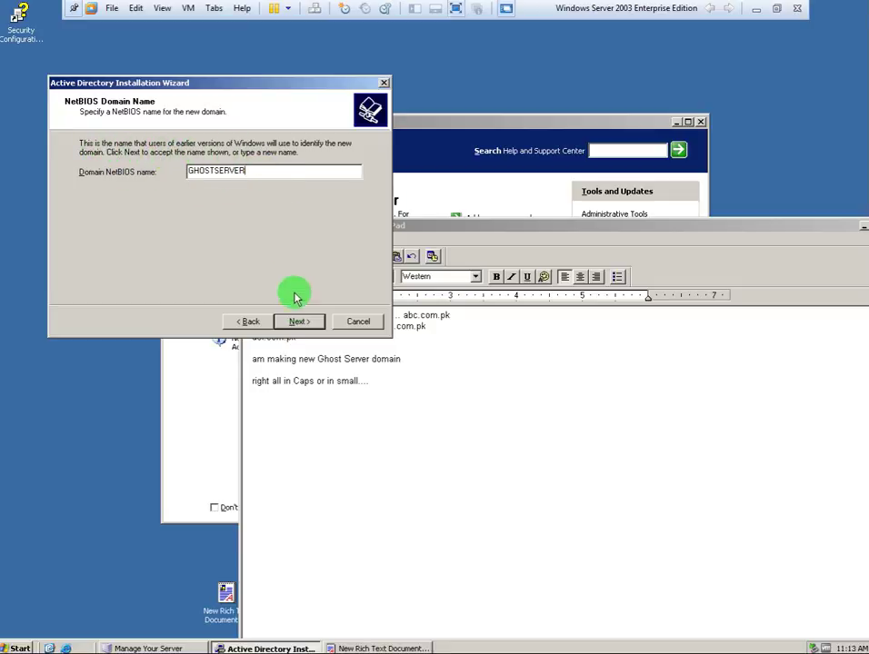
left_click(298, 322)
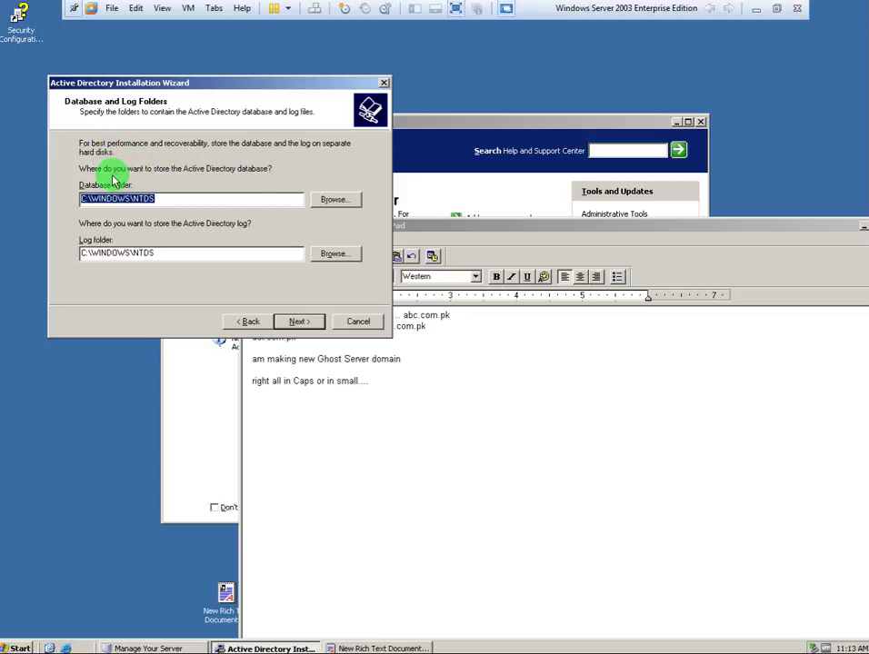
Add the line 'DONT CHANGE IT' to the WordPad notes.
left_click(180, 202)
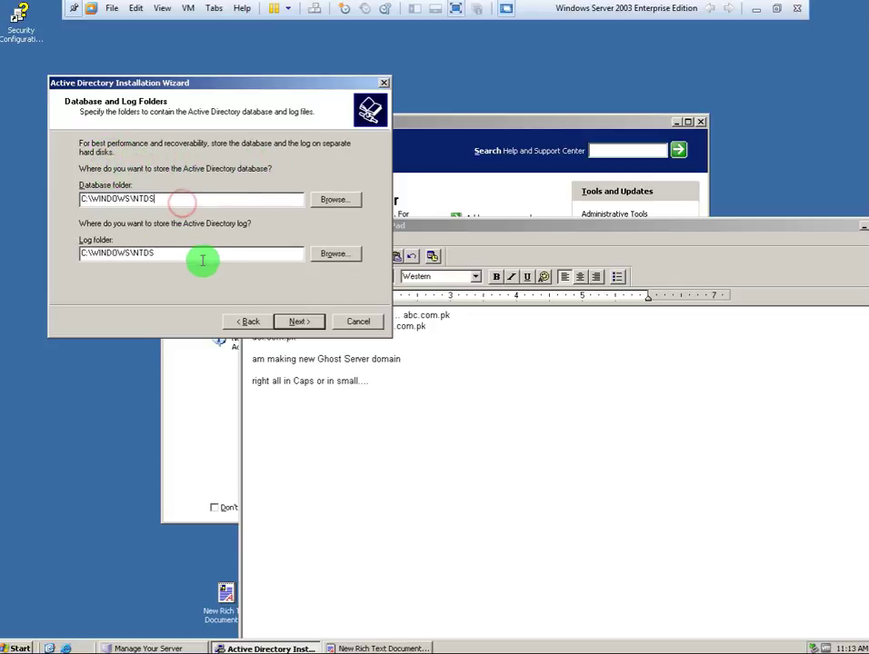
left_click(413, 423)
key("Return")
key("Return")
key("Return")
type("dE")
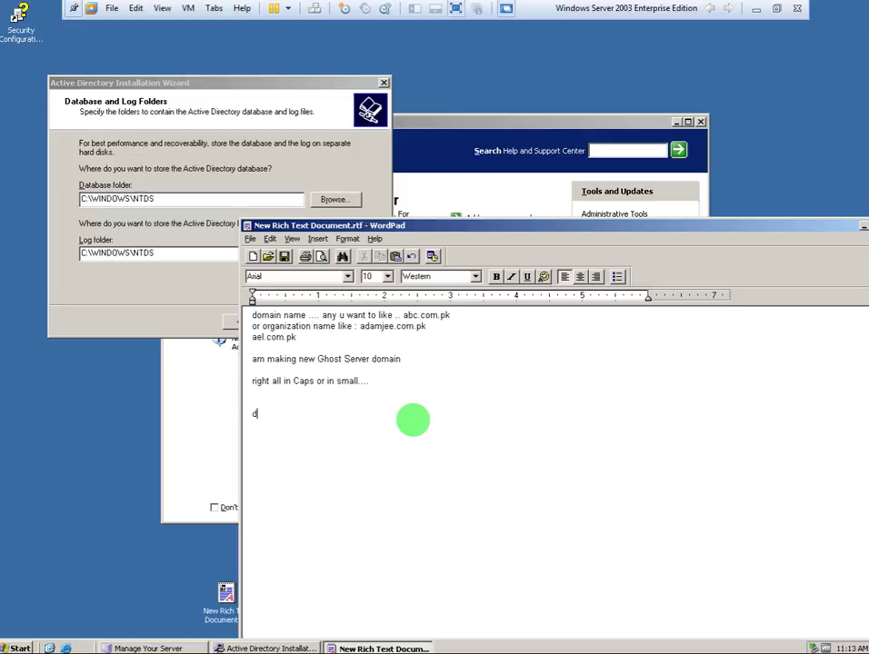
key("BackSpace")
key("BackSpace")
key("BackSpace")
type("DONT CHANg")
key("BackSpace")
type("GE IT")
key("Return")
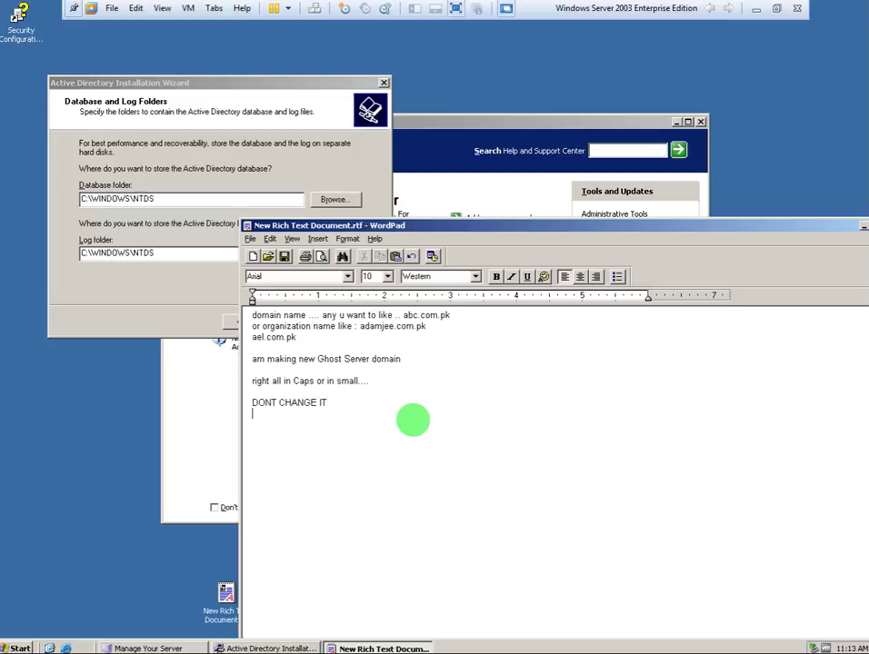
Accept the default database, log and SYSVOL (C:\WINDOWS\SYSVOL) folder locations.
left_click(101, 301)
left_click(298, 323)
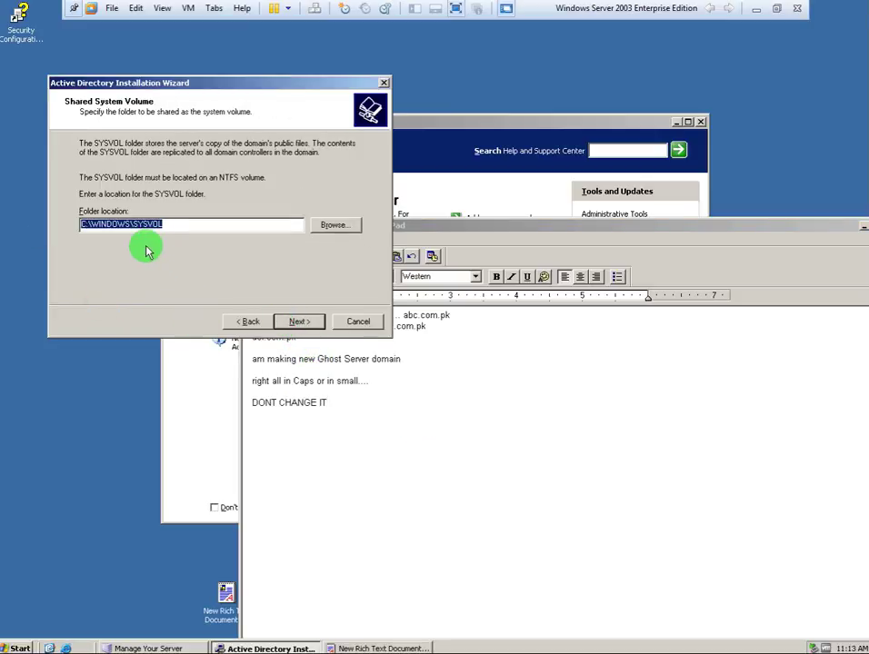
left_click(300, 323)
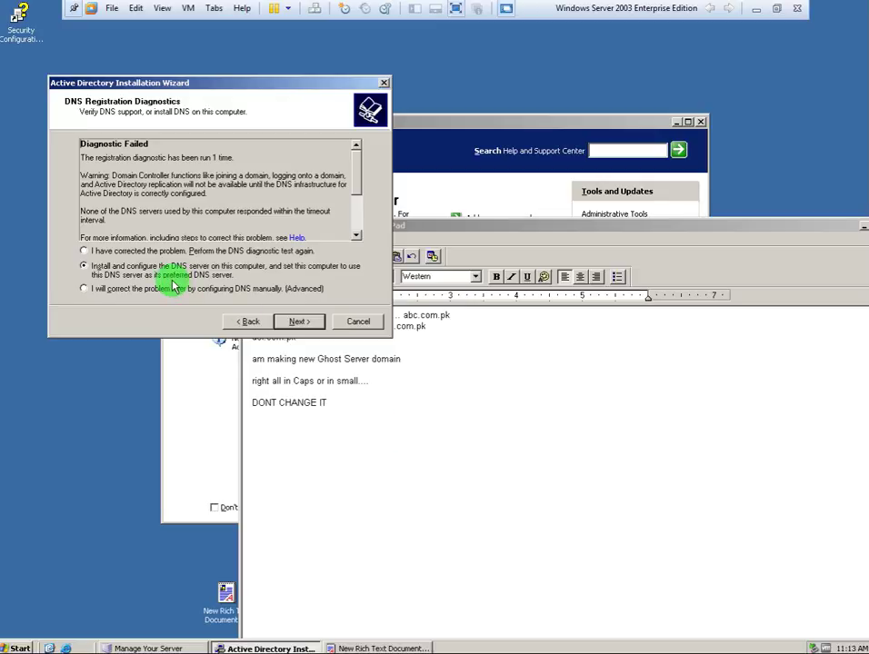
Choose 'Install and configure the DNS server on this computer', close Manage Your Server, and continue.
left_click(149, 251)
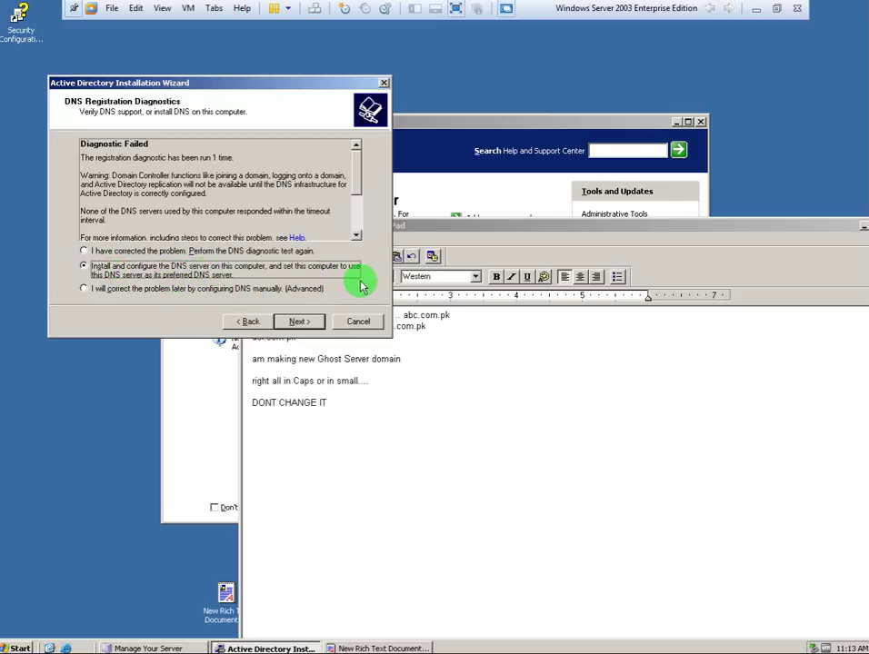
left_click(357, 439)
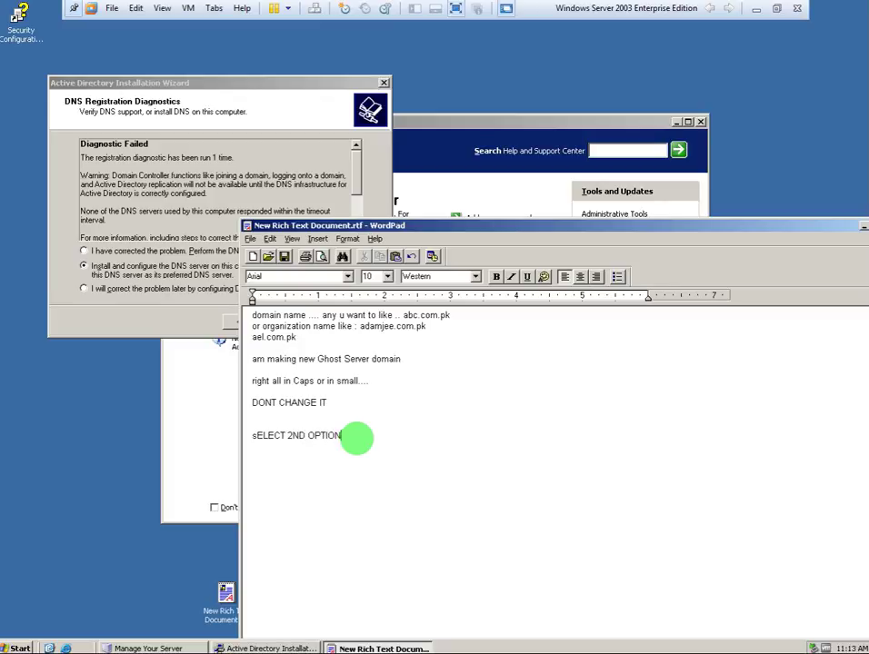
left_click(217, 363)
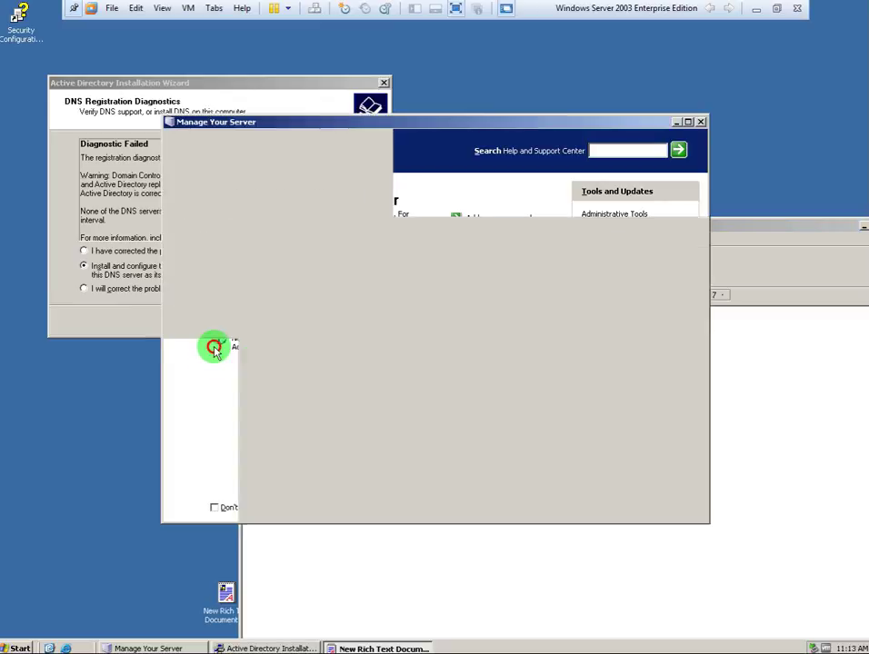
left_click(700, 122)
left_click(178, 317)
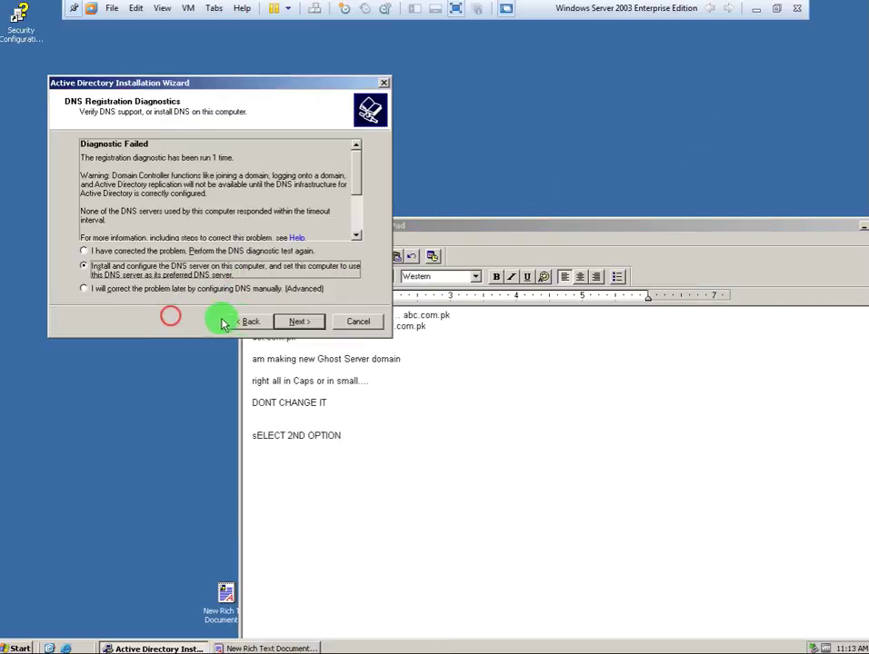
left_click(295, 323)
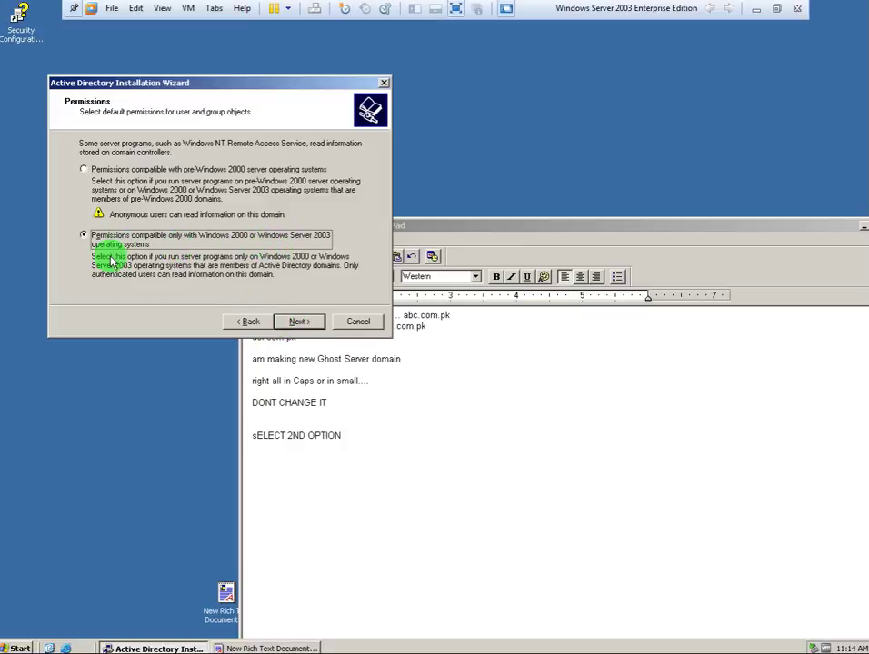
Keep Windows 2000/2003-only permissions, enter the restore mode password, and start the Active Directory configuration.
left_click(277, 324)
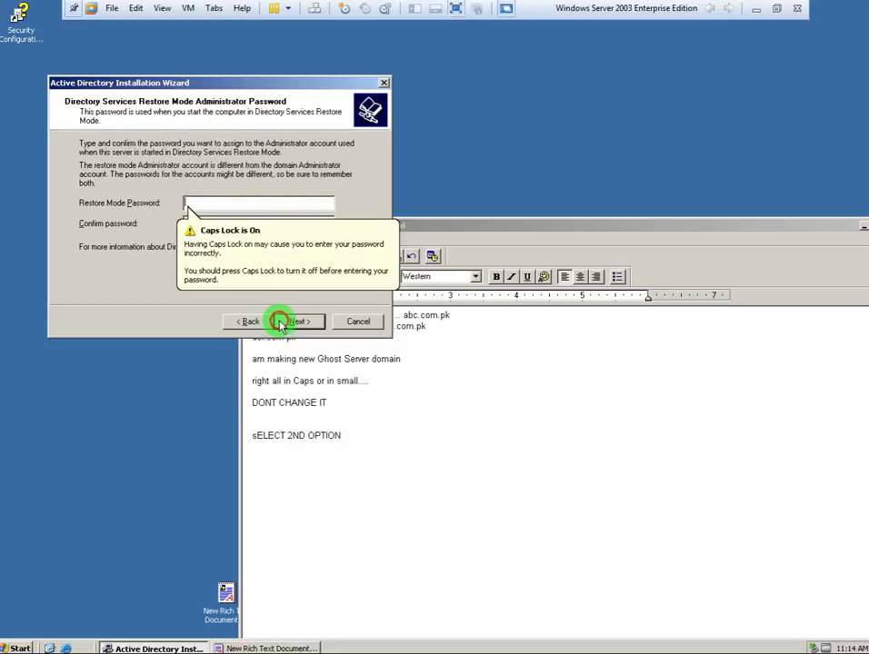
left_click(367, 458)
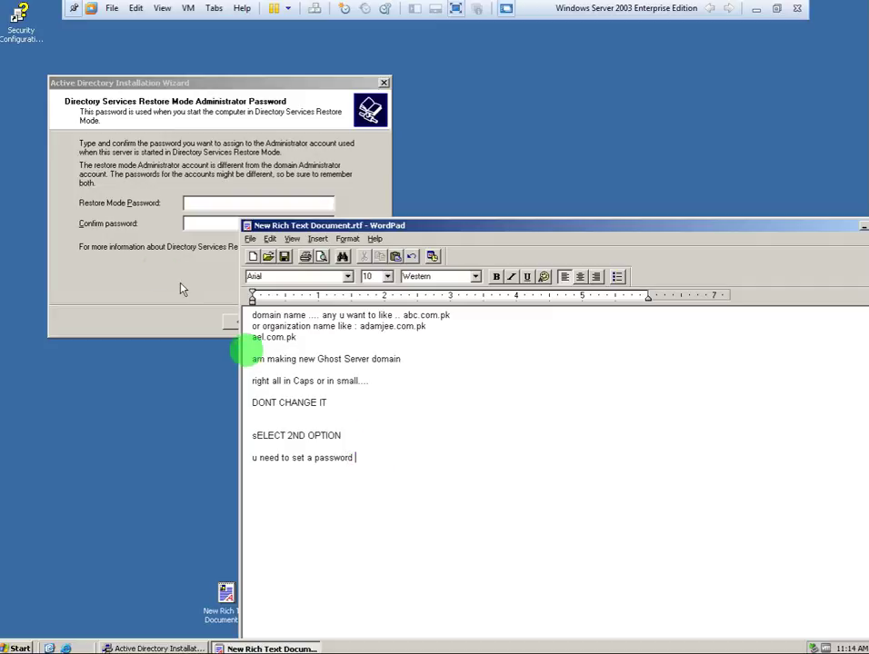
left_click(197, 203)
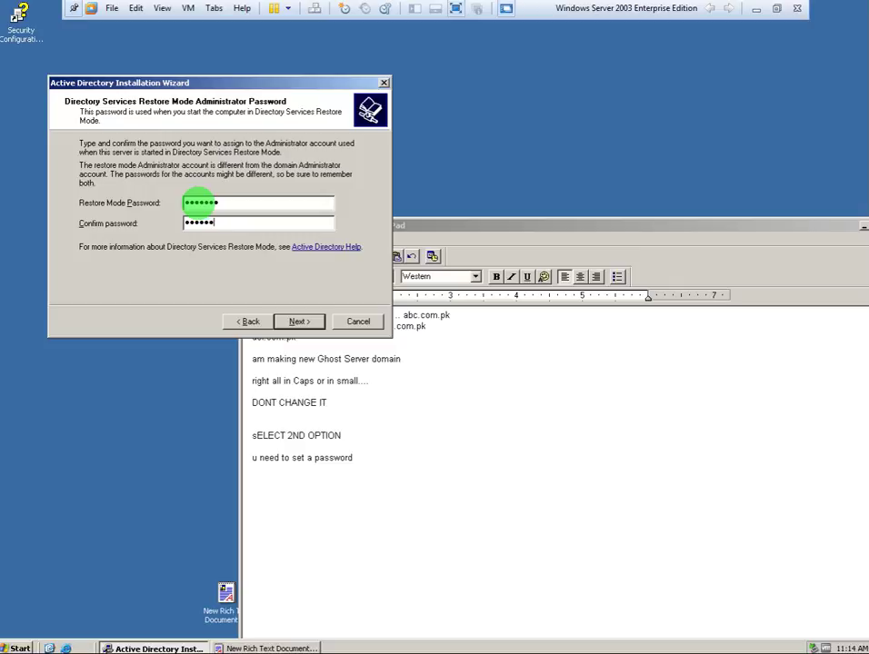
left_click(306, 323)
left_click(316, 323)
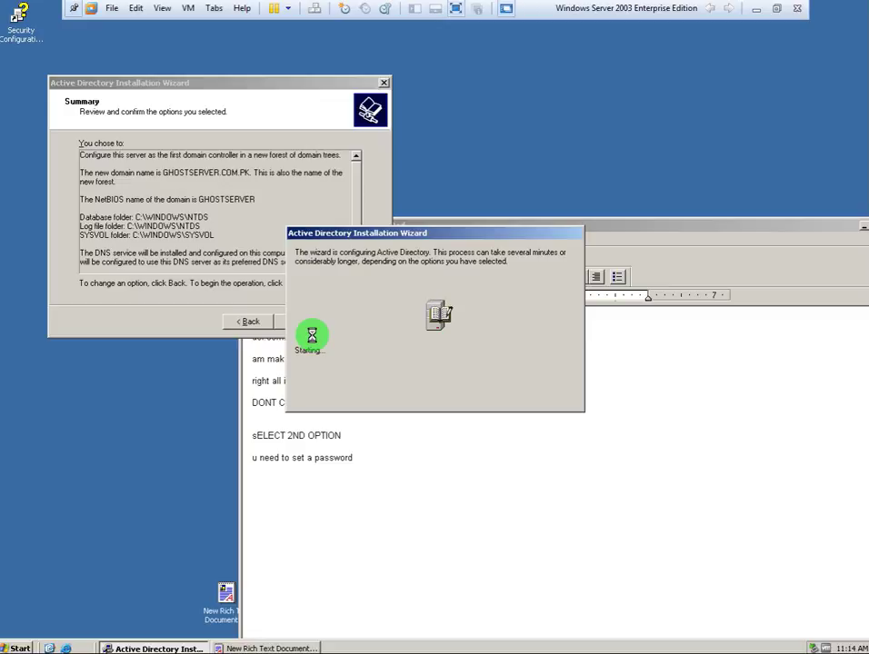
Minimize the WordPad notes and exit the VM's full-screen view.
left_click(383, 489)
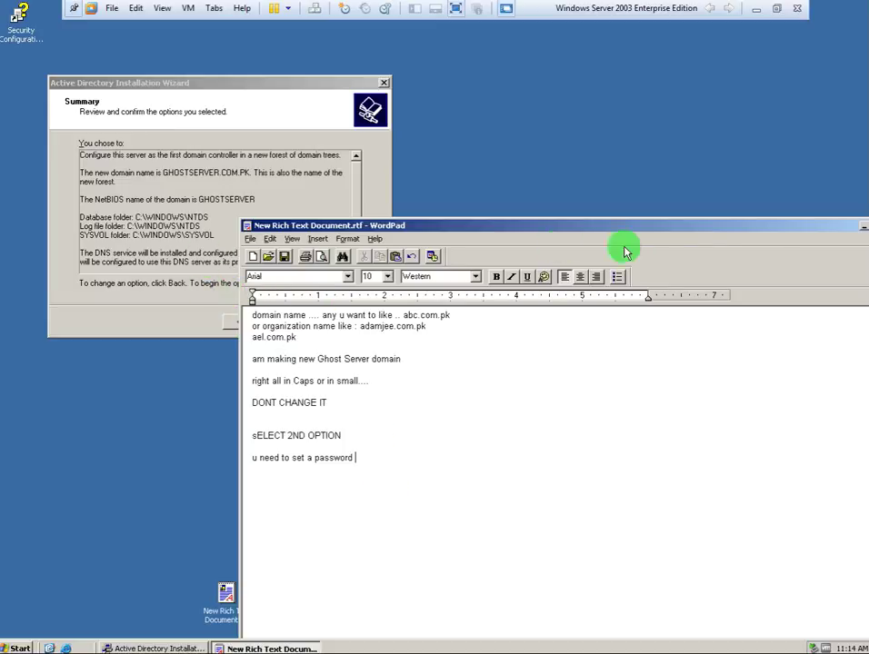
left_click(861, 229)
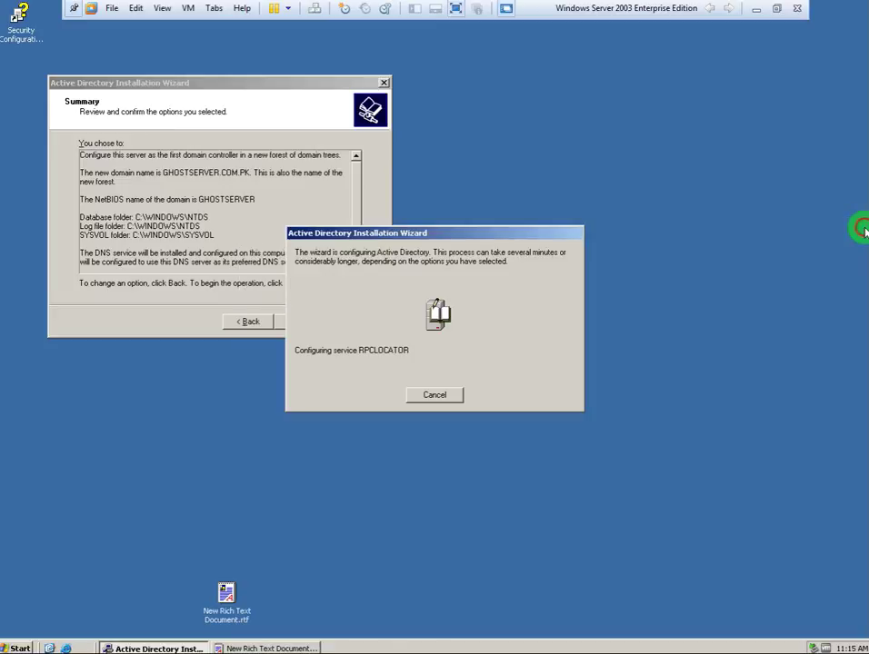
left_click(776, 9)
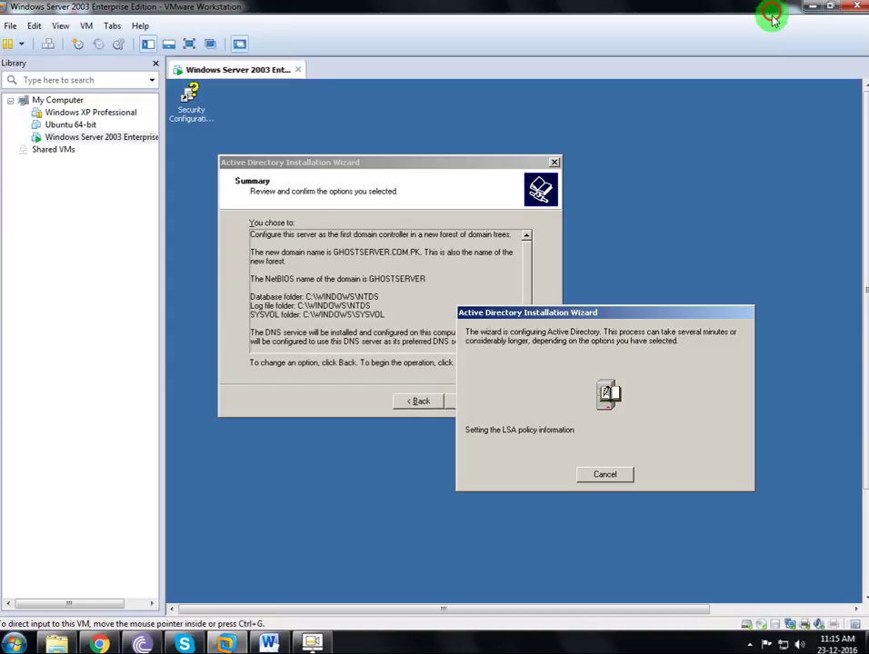
Switch the VM network adapter from NAT to custom VMnet0, then return to full screen.
left_click(797, 626)
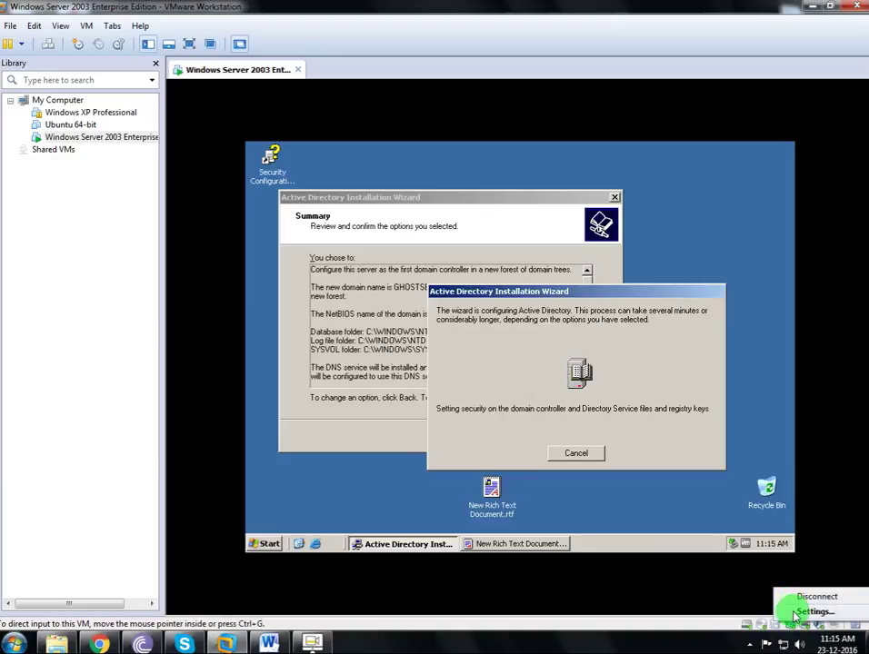
left_click(793, 614)
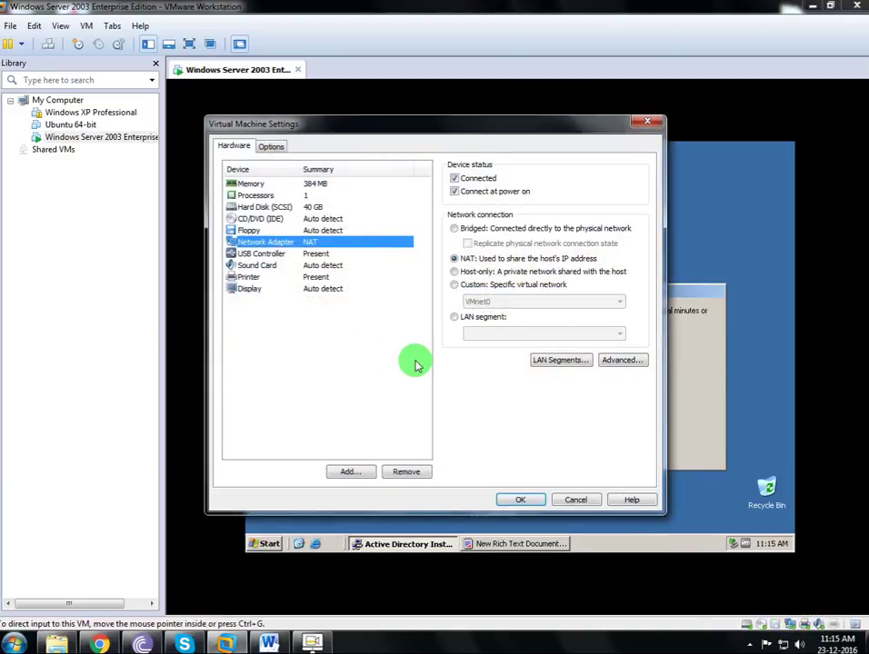
left_click(461, 284)
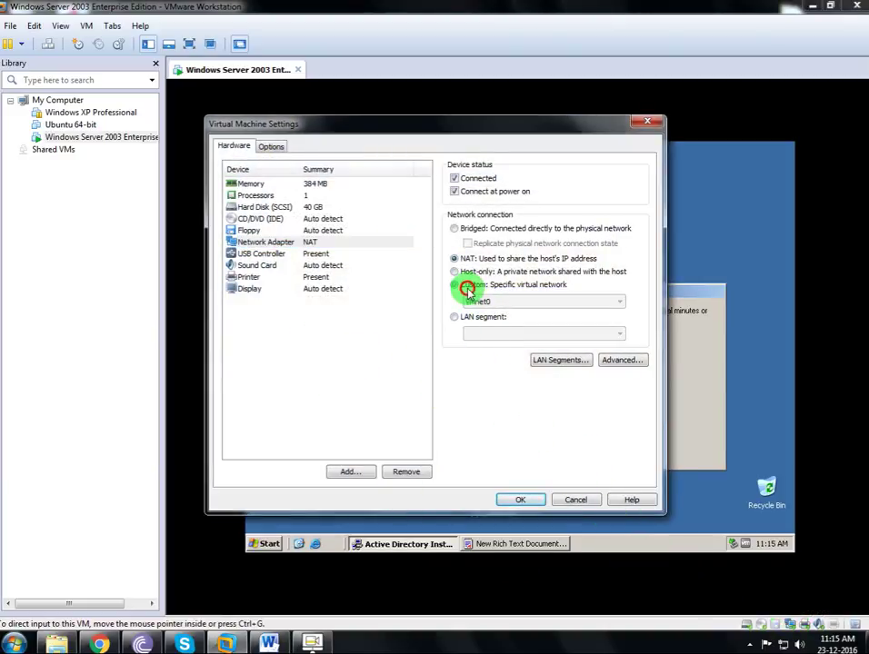
left_click(520, 500)
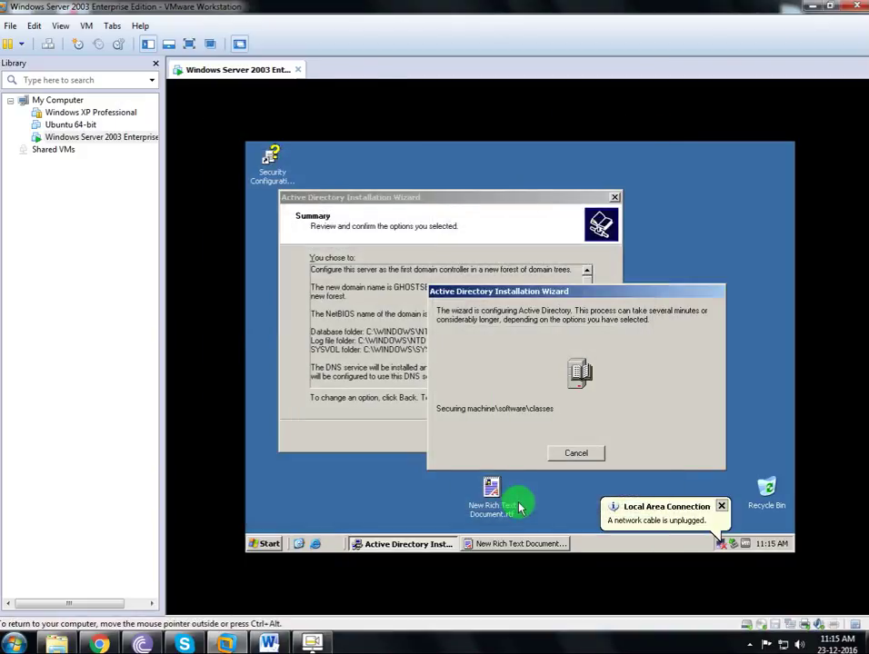
left_click(189, 42)
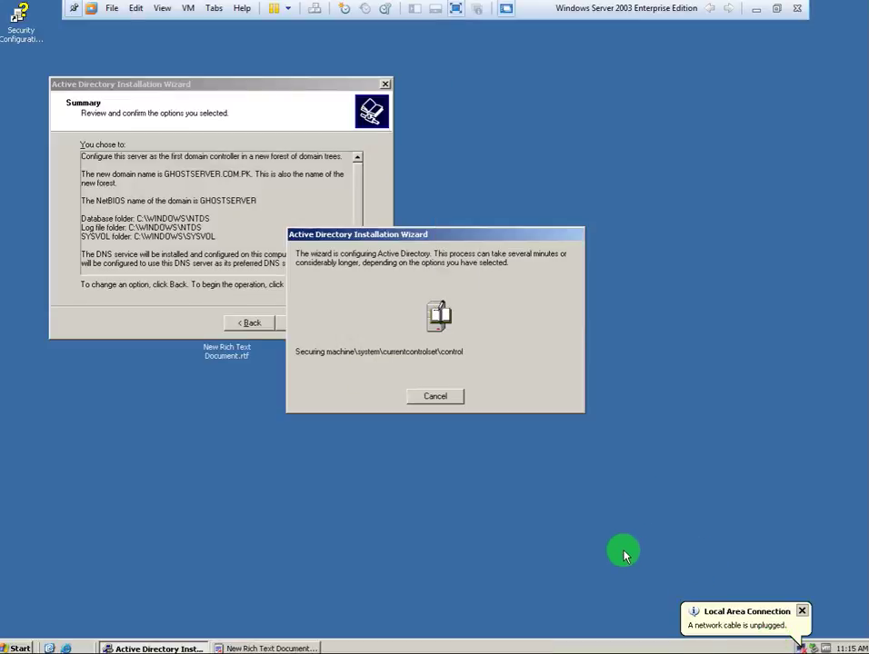
Show the connection icon in the tray and set TCP/IP to use a manually entered IP address.
double_click(798, 647)
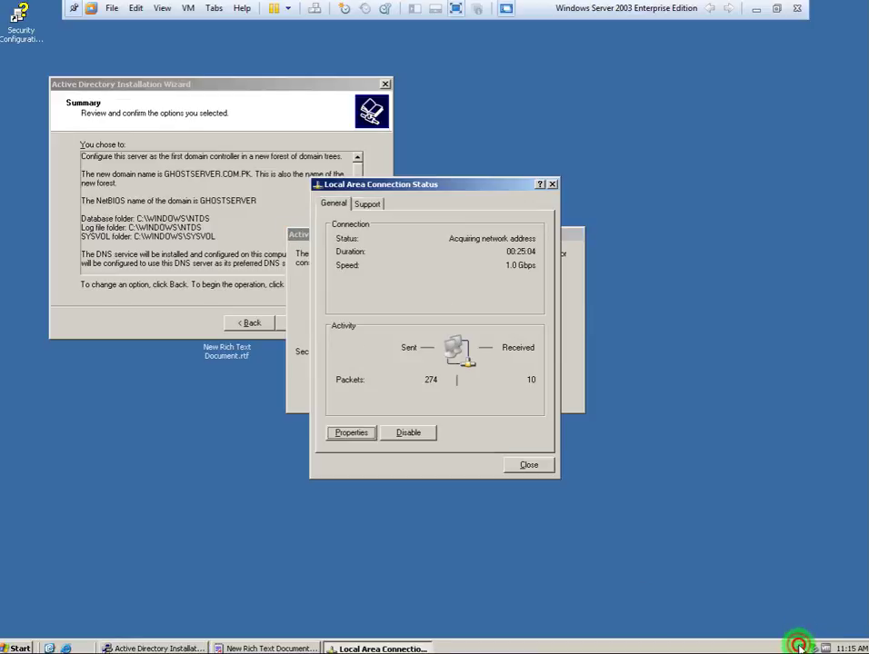
left_click(371, 203)
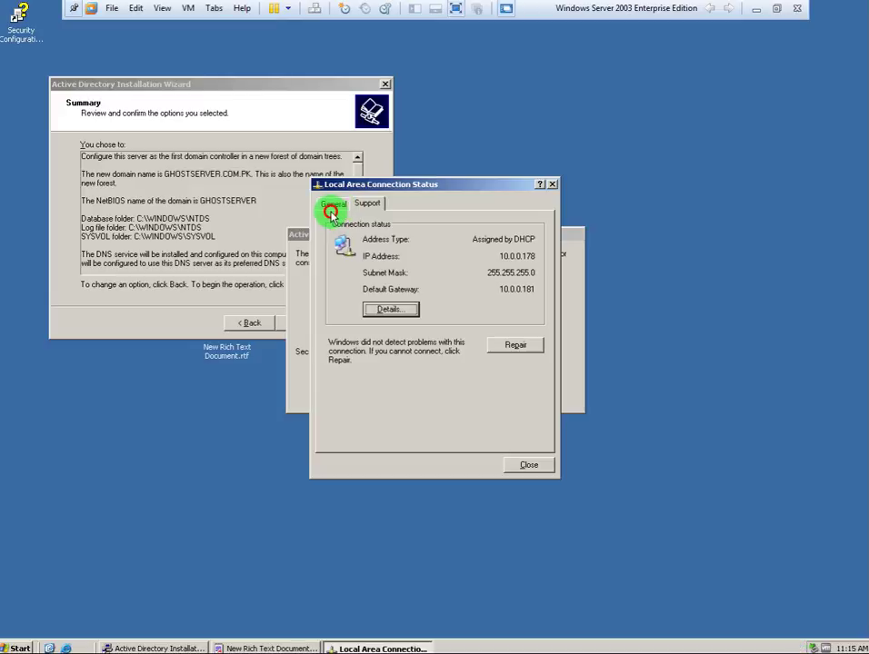
left_click(330, 211)
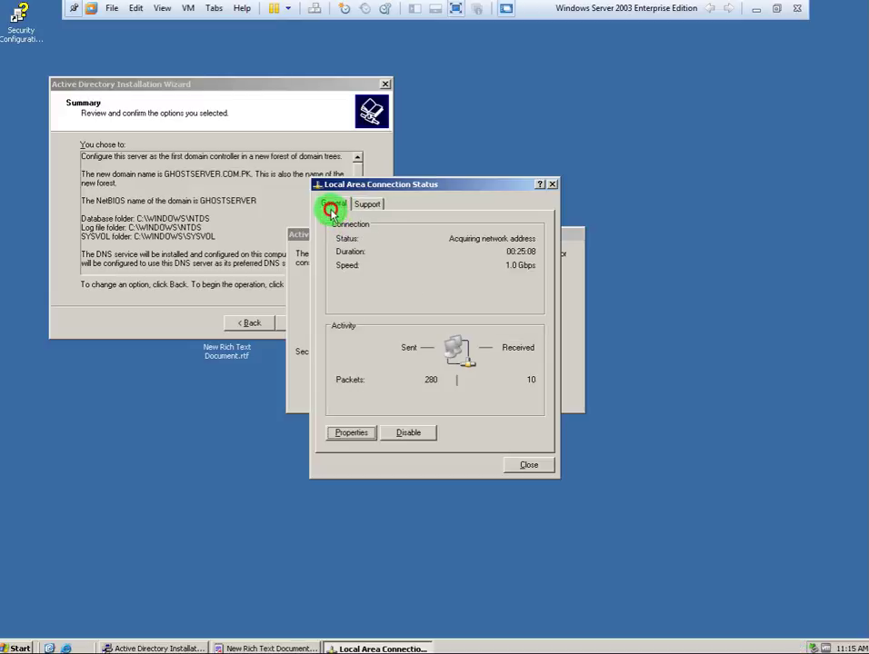
left_click(344, 435)
left_click(245, 288)
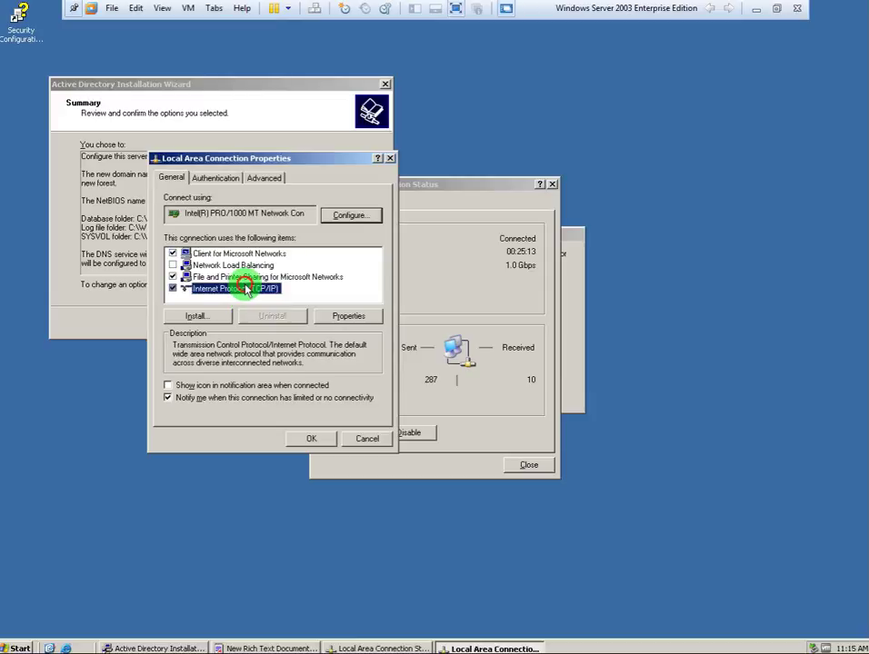
left_click(225, 386)
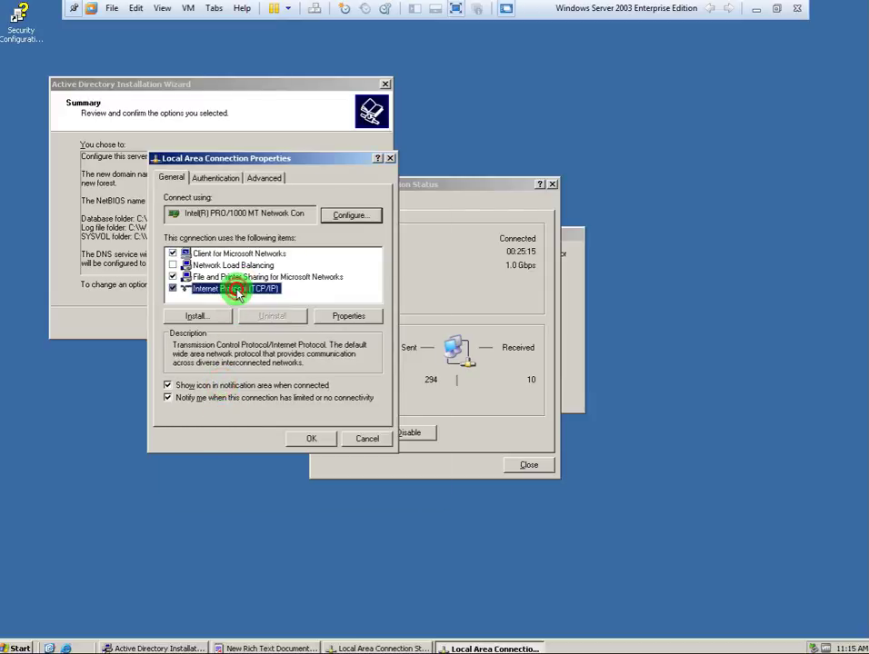
double_click(238, 291)
left_click(287, 299)
left_click(324, 316)
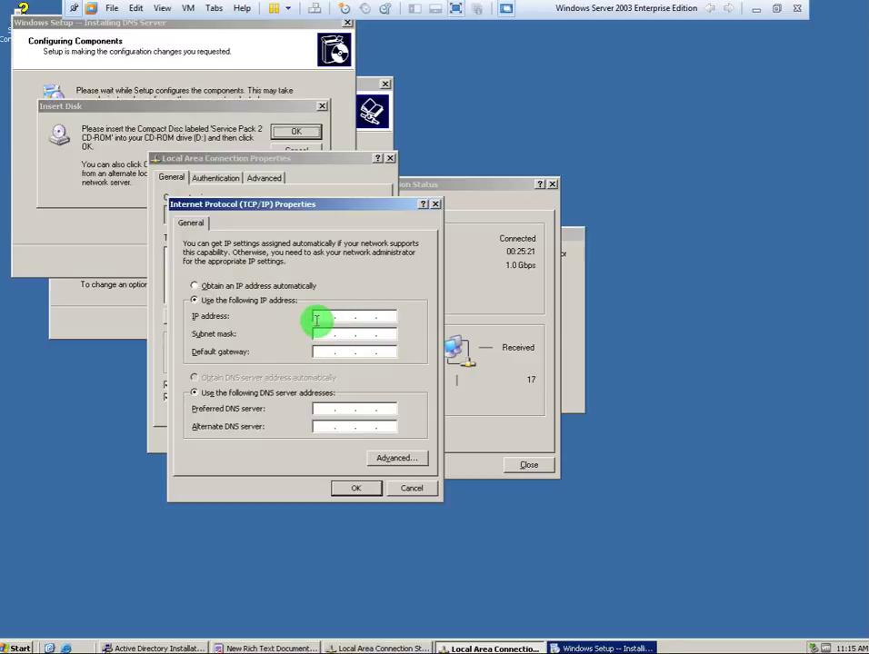
Accept the Insert Disk prompt, exit full screen, and bring up WordPad to note 'Required Windows Server 2003 Cd'.
left_click(65, 133)
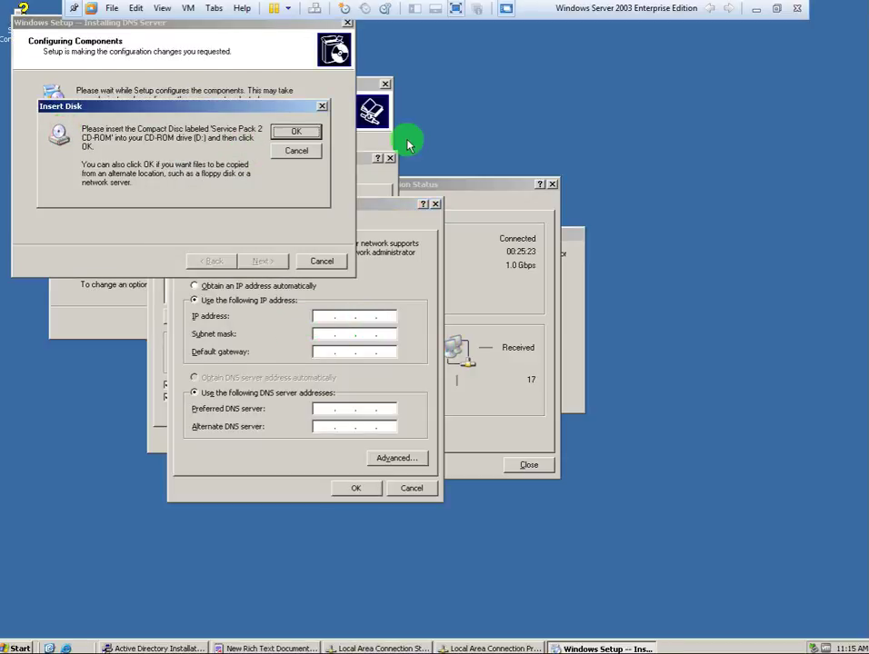
left_click(300, 134)
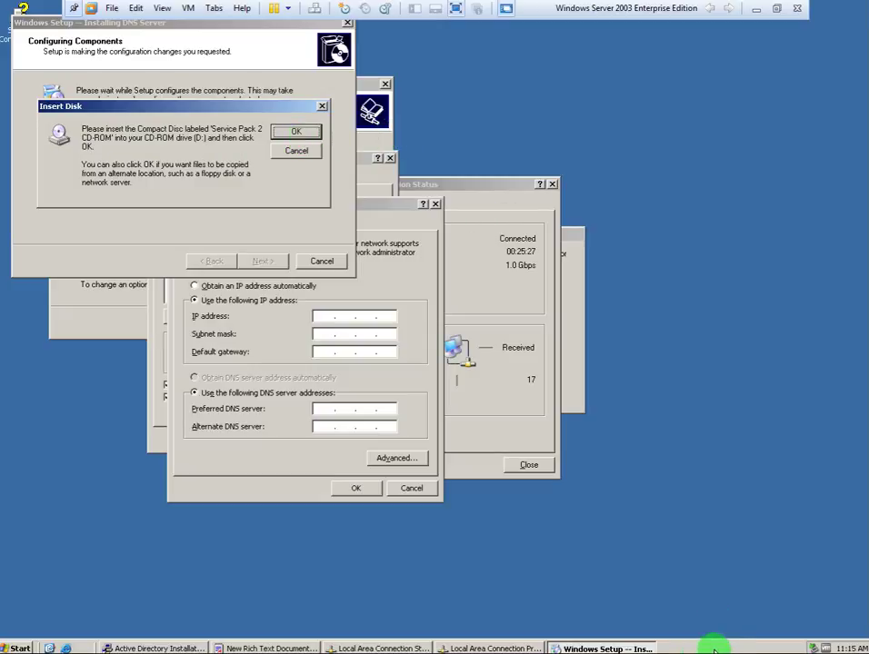
key("super")
left_click(776, 8)
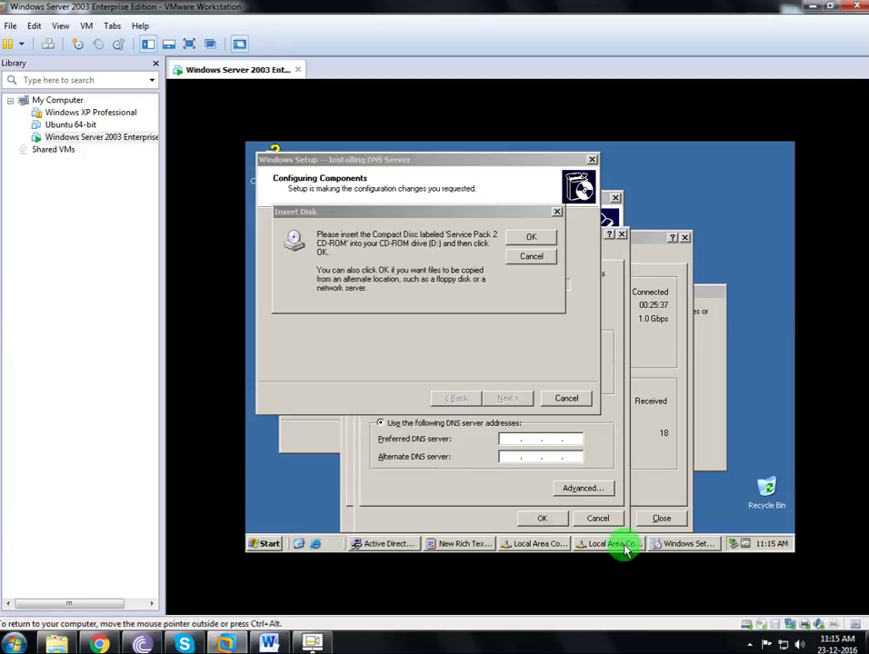
left_click(445, 544)
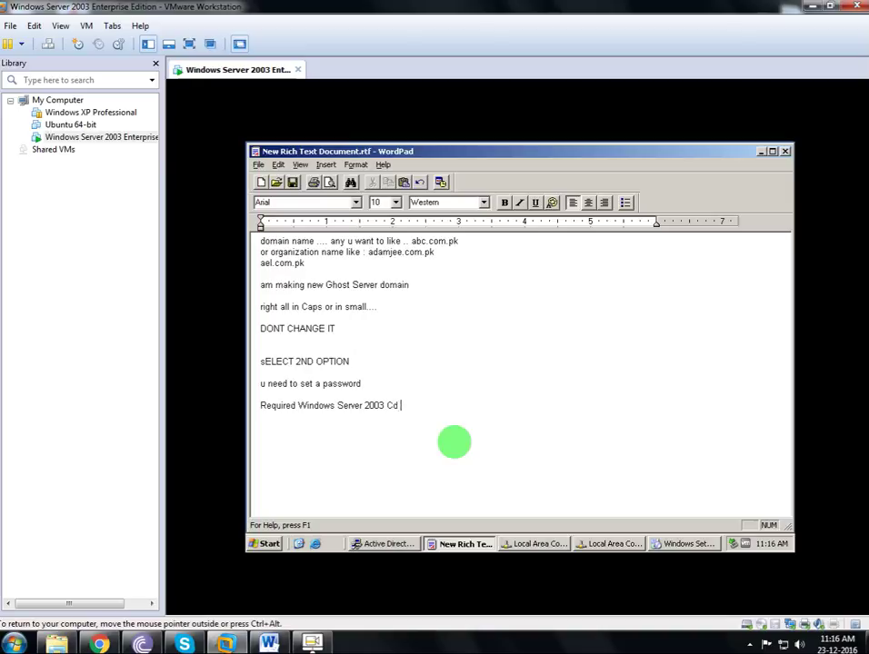
Mount the CRMEVOL_EN ISO from D:\OS\Server 2003 R2 SP2 Enterprise as the VM's CD/DVD drive.
left_click(762, 153)
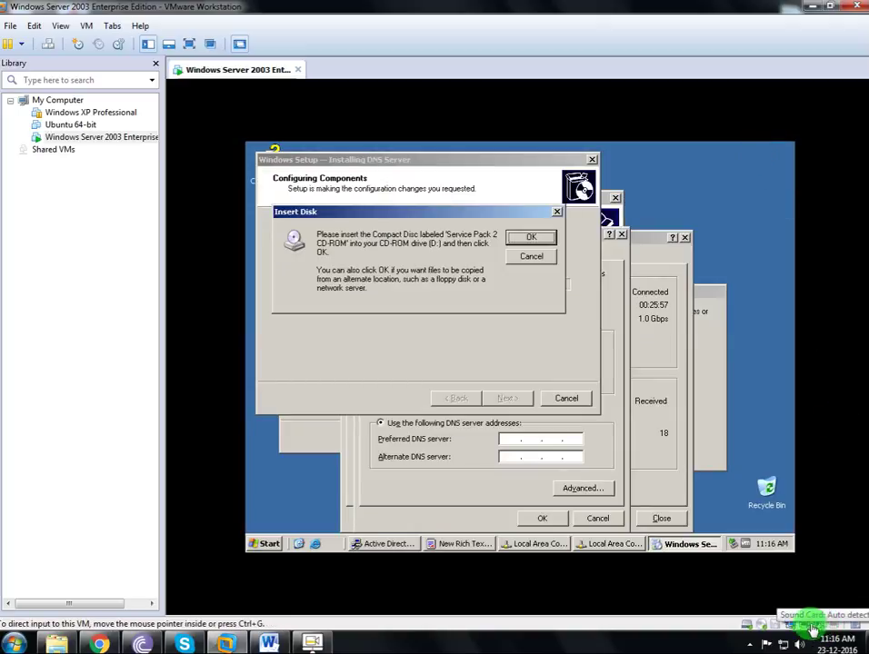
left_click(752, 624)
left_click(768, 613)
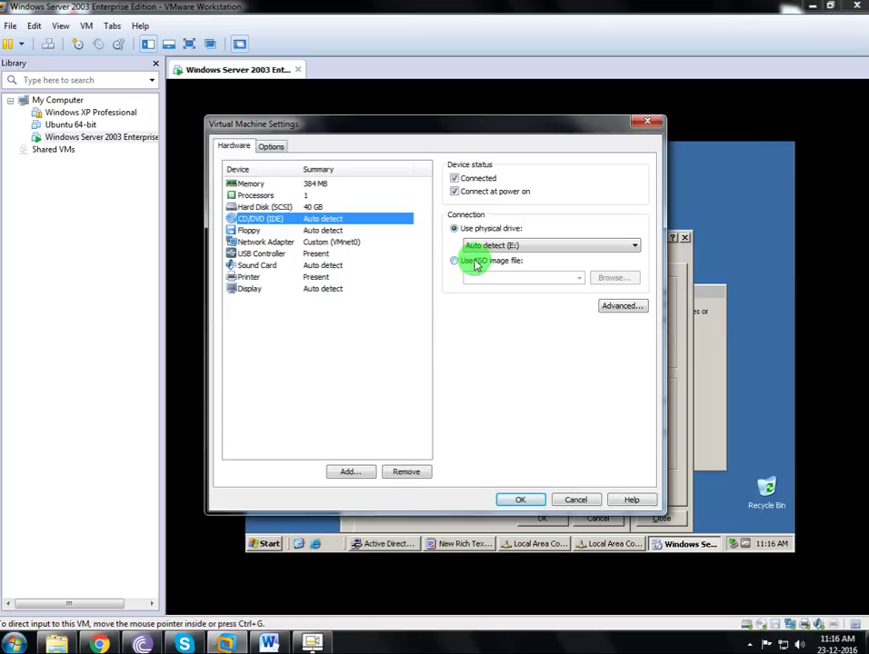
left_click(473, 262)
left_click(611, 278)
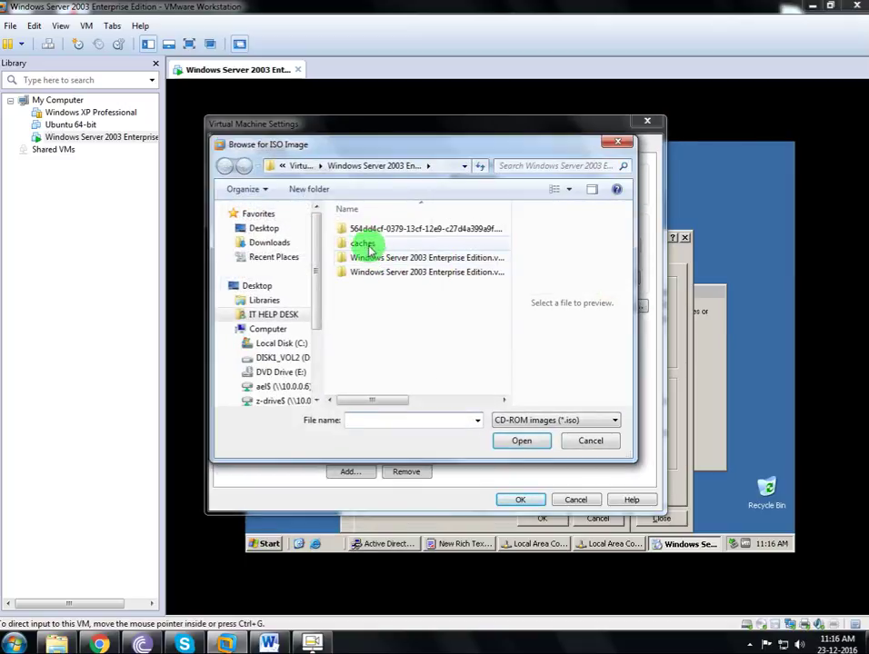
left_click(286, 356)
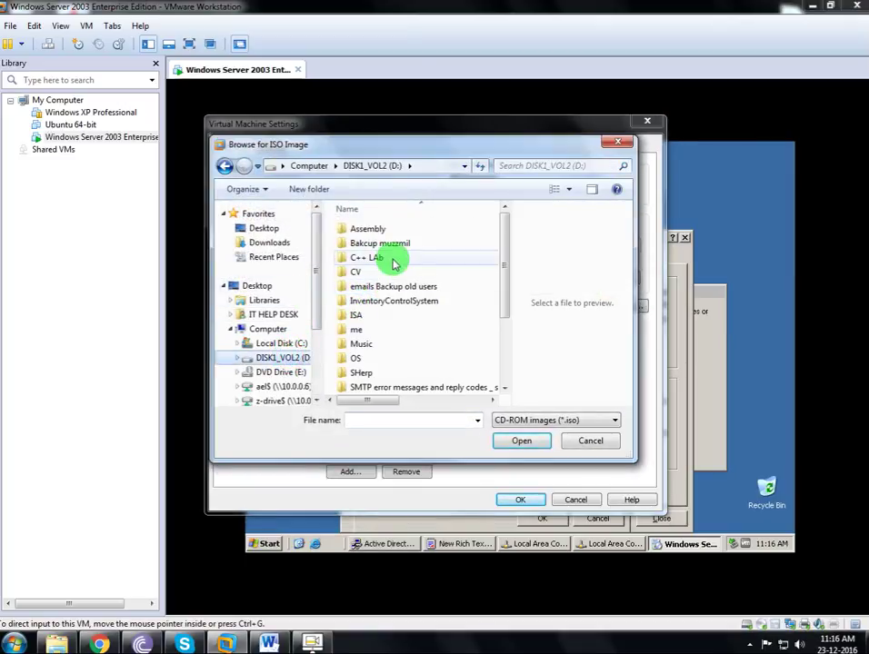
double_click(384, 357)
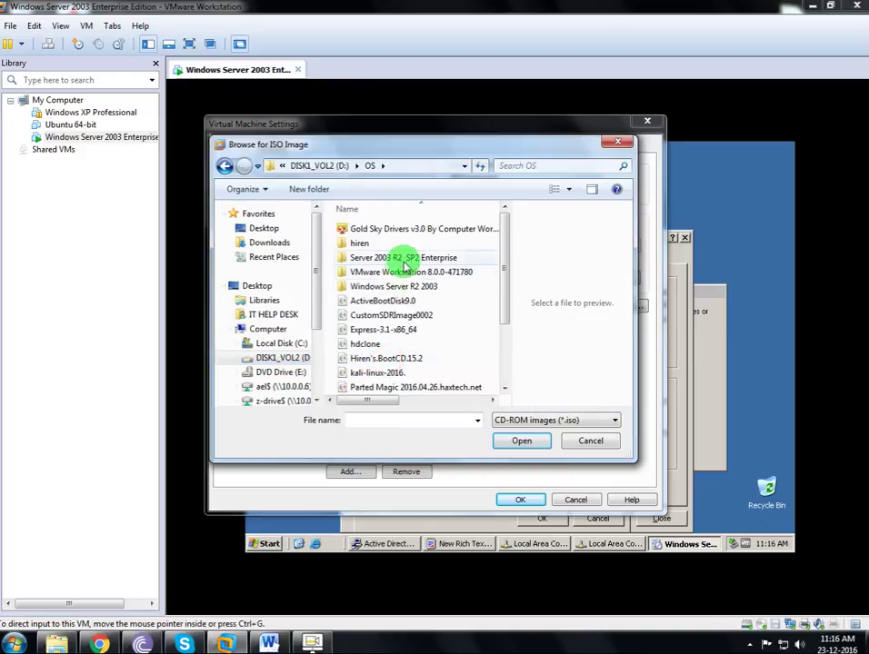
double_click(404, 259)
left_click(398, 243)
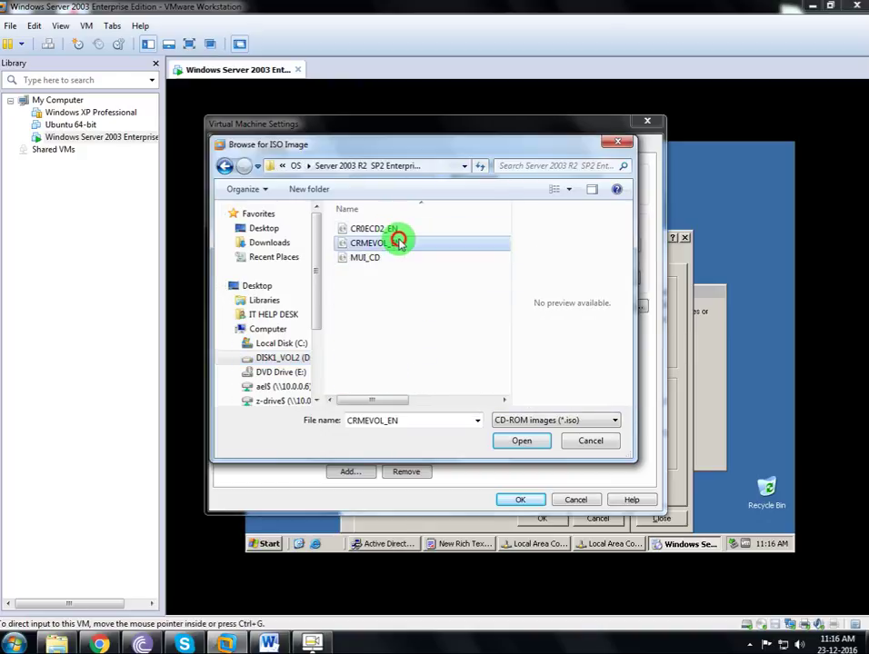
double_click(398, 243)
left_click(520, 499)
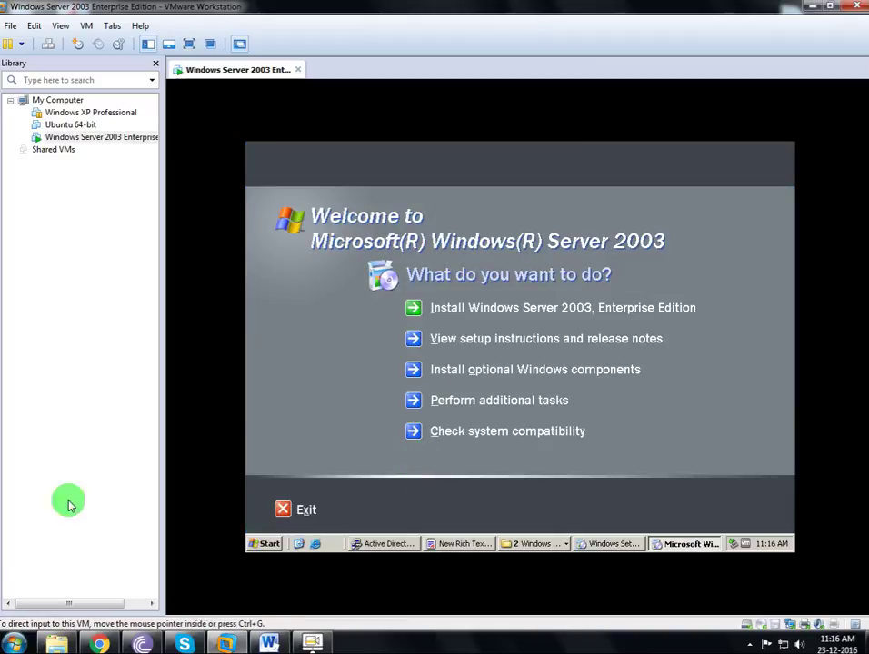
Exit the CD welcome screen and cancel the TCP/IP changes so DNS setup finishes with a dynamic IP.
left_click(300, 510)
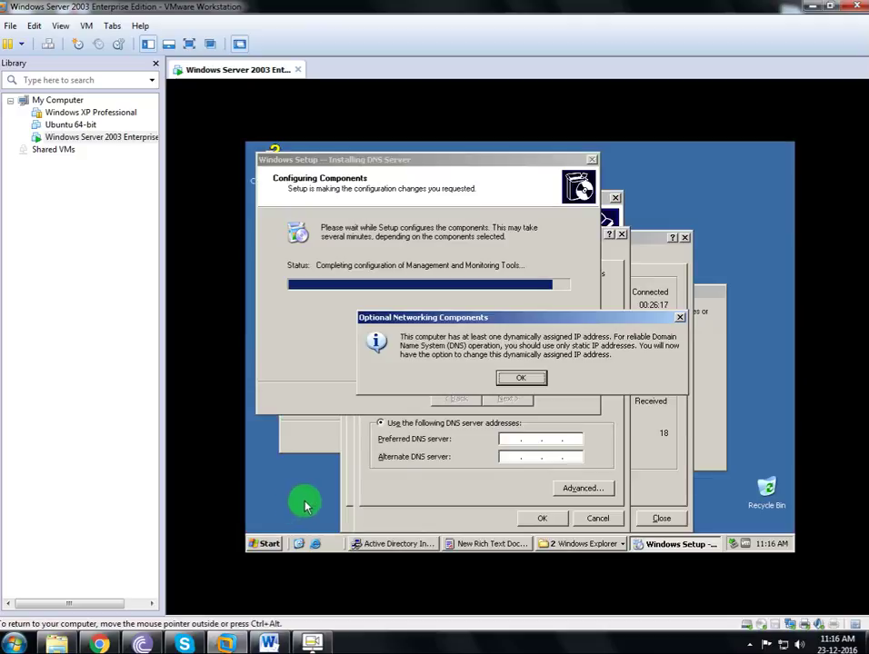
left_click(518, 378)
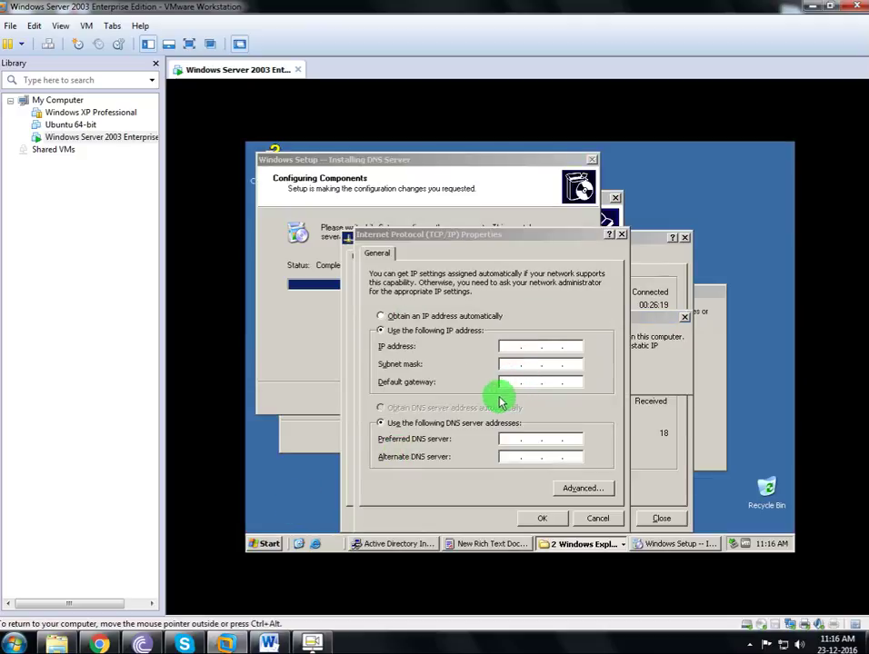
key("Escape")
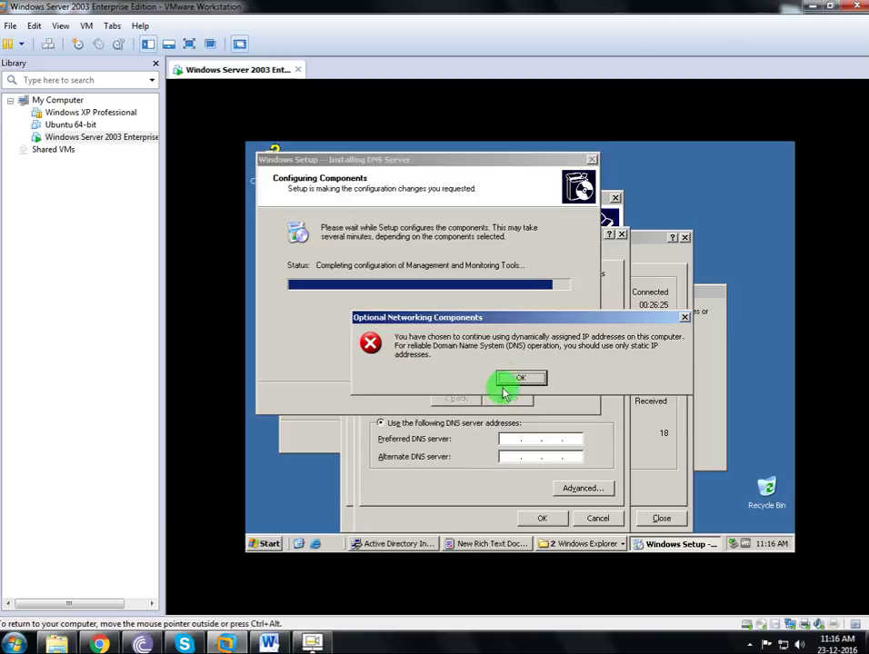
left_click(607, 515)
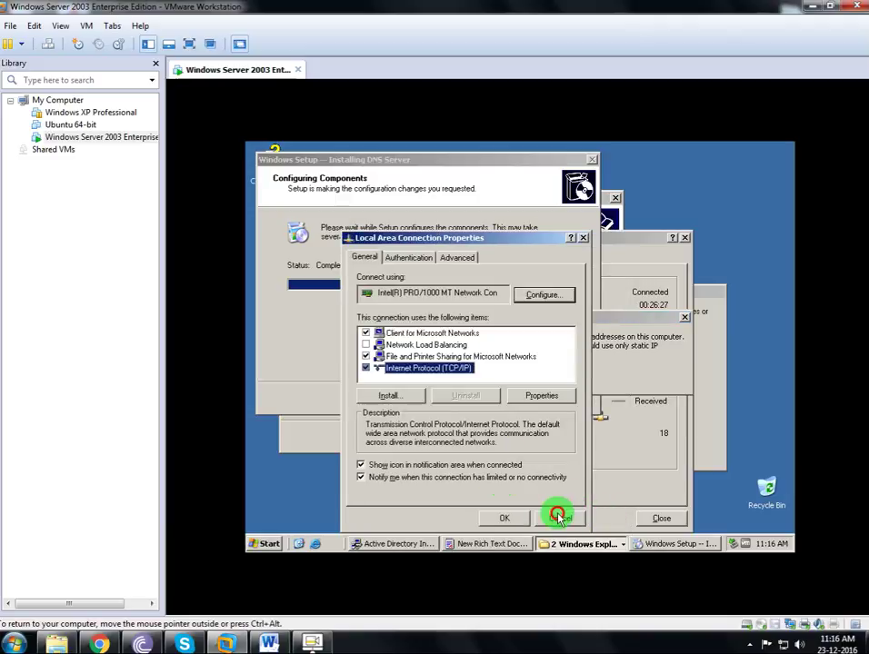
left_click(558, 517)
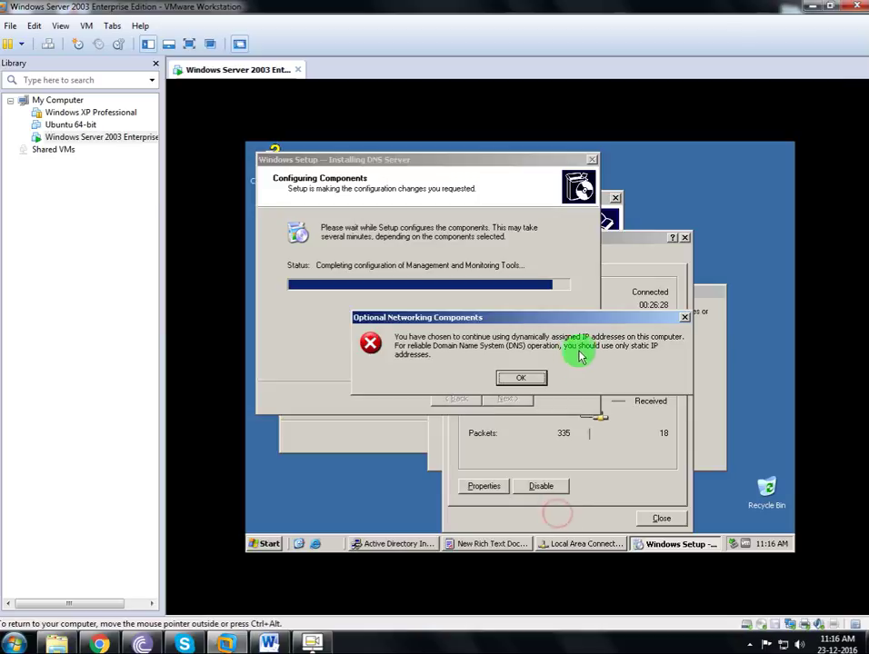
left_click(520, 381)
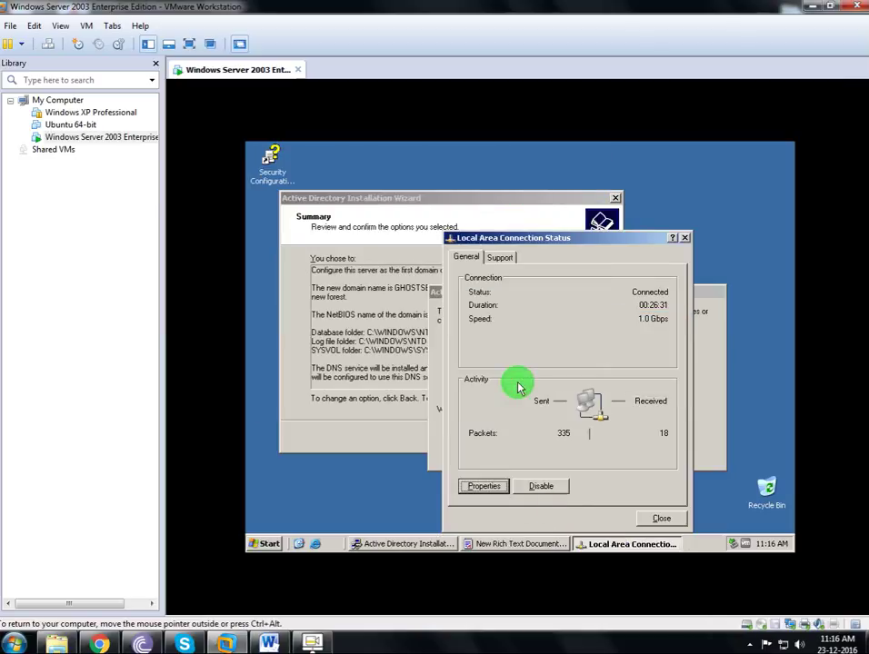
Enable 'Show icon in notification area when connected' for Local Area Connection and apply it.
left_click(498, 257)
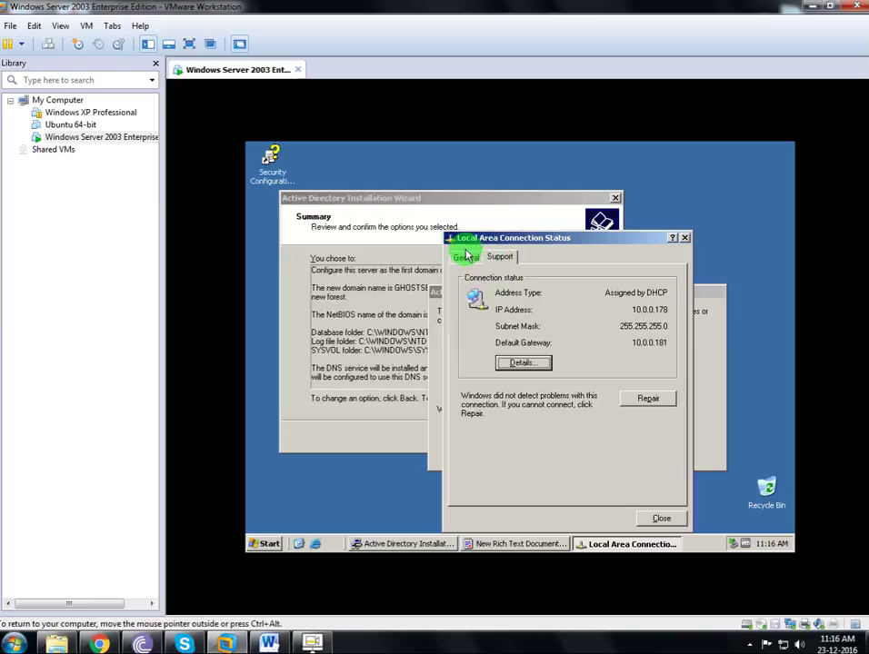
left_click(465, 258)
left_click(483, 485)
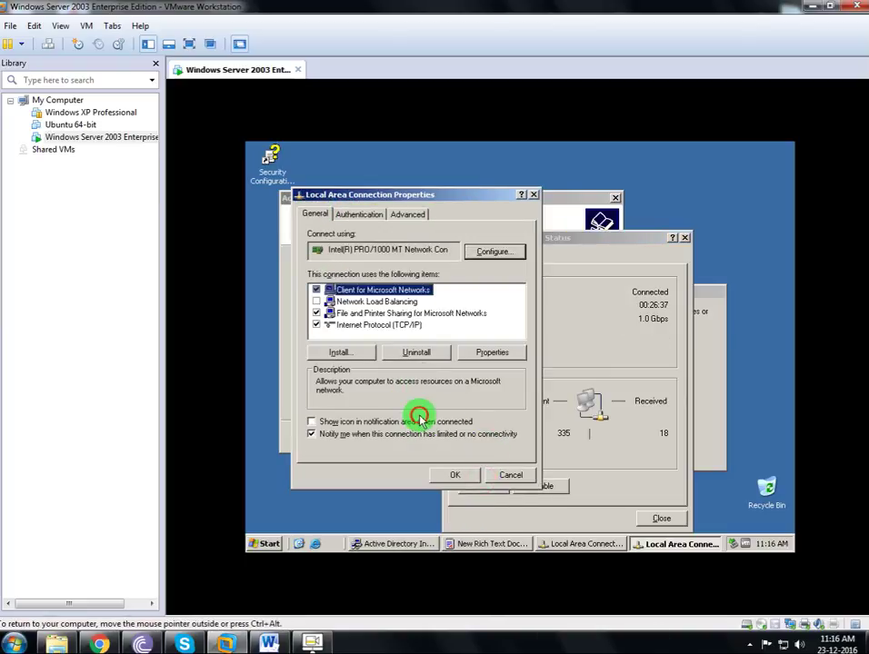
left_click(417, 423)
left_click(450, 474)
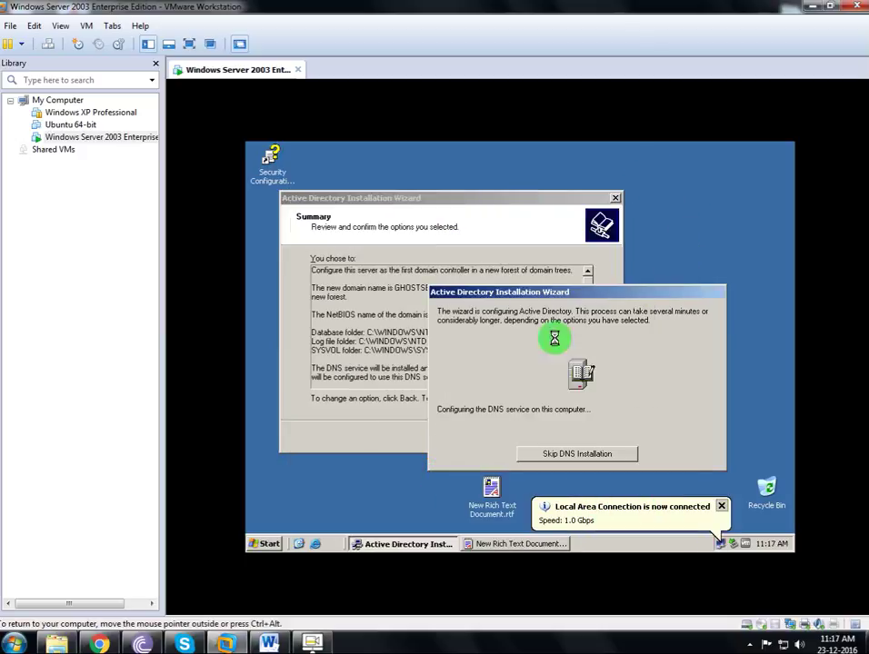
Check the connection's IP details from the tray icon, then close the status window.
double_click(719, 544)
right_click(720, 543)
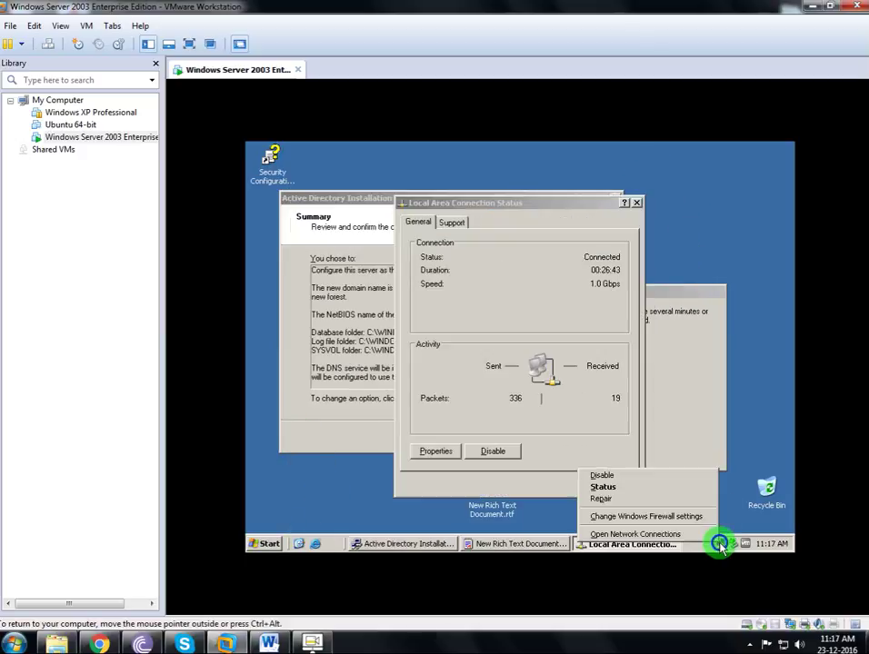
left_click(452, 222)
left_click(418, 222)
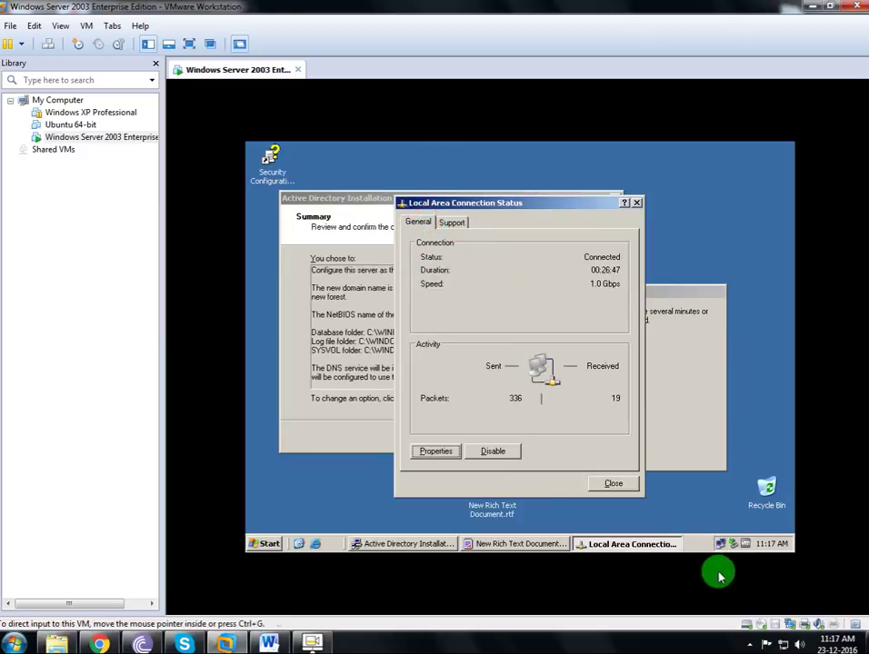
left_click(600, 483)
left_click(268, 542)
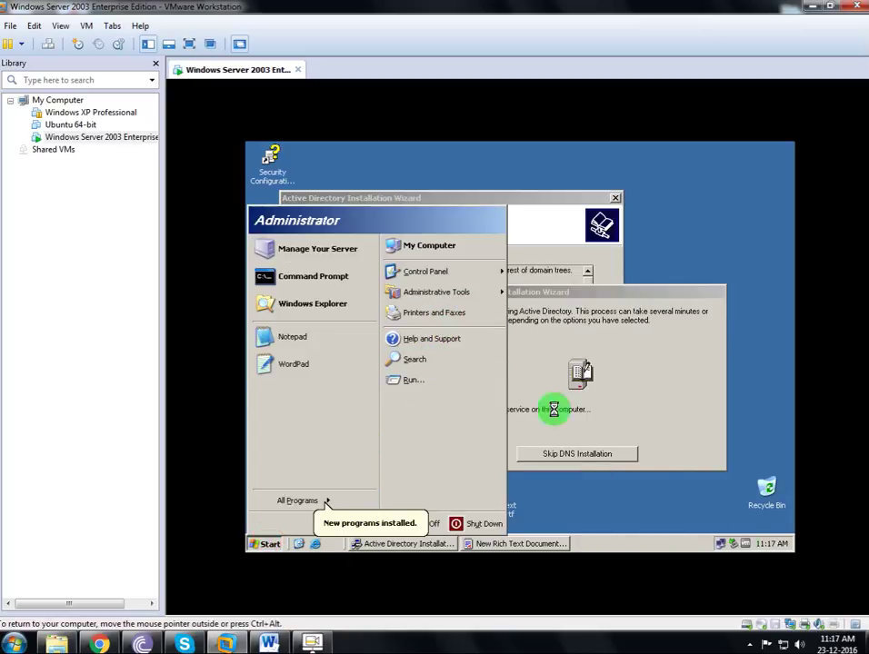
right_click(720, 544)
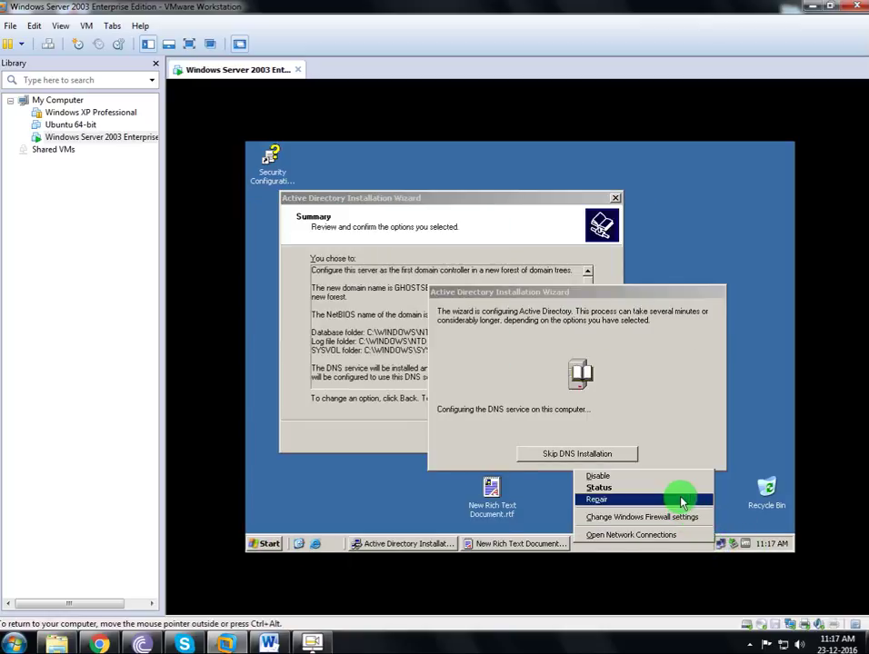
left_click(679, 534)
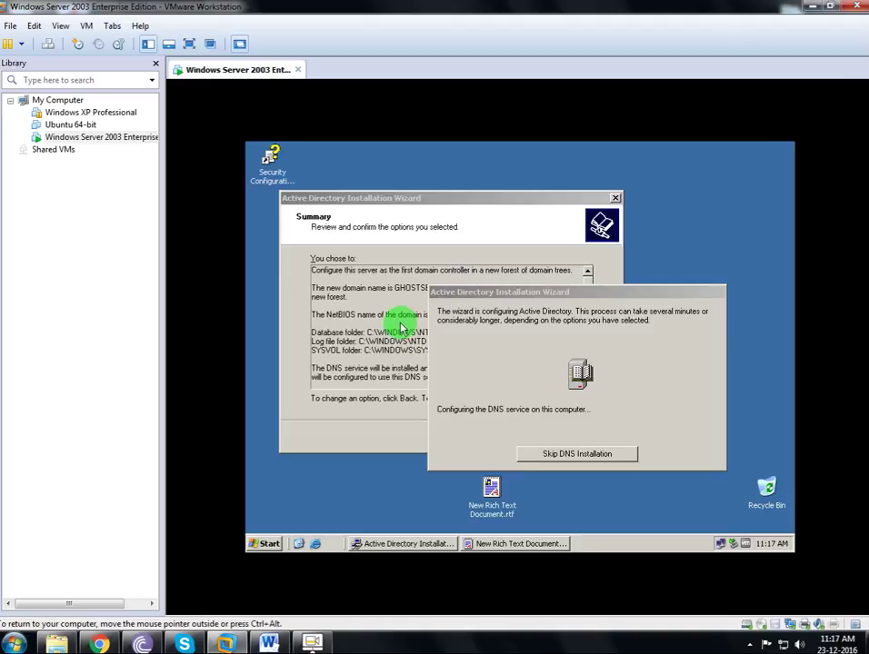
left_click(498, 543)
left_click(434, 467)
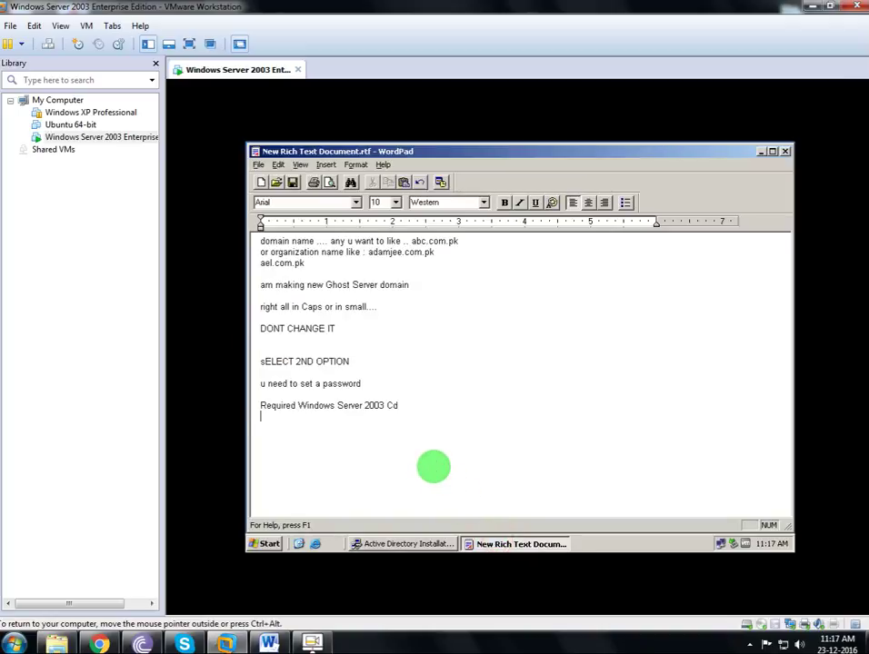
left_click(521, 545)
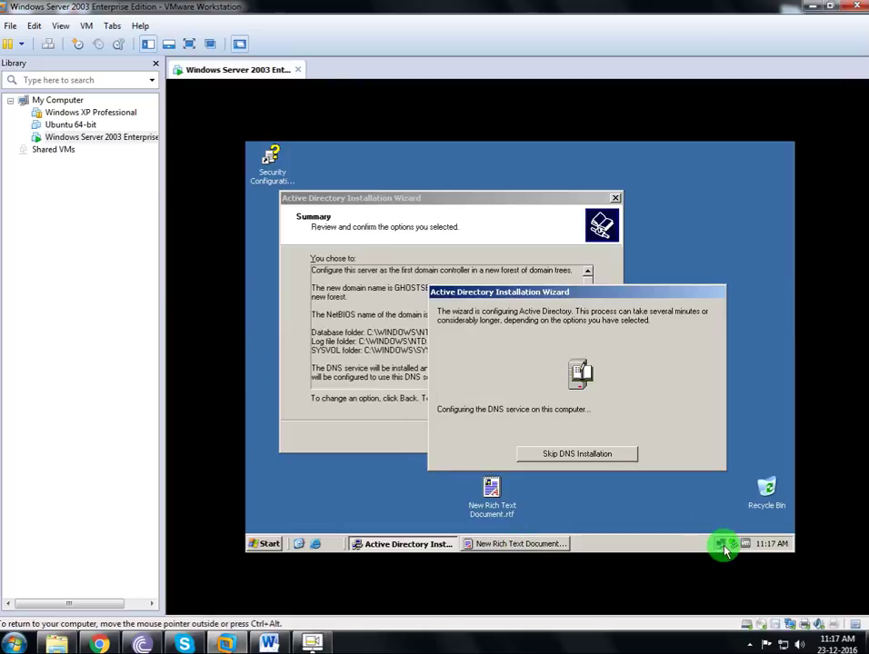
mouse_move(723, 546)
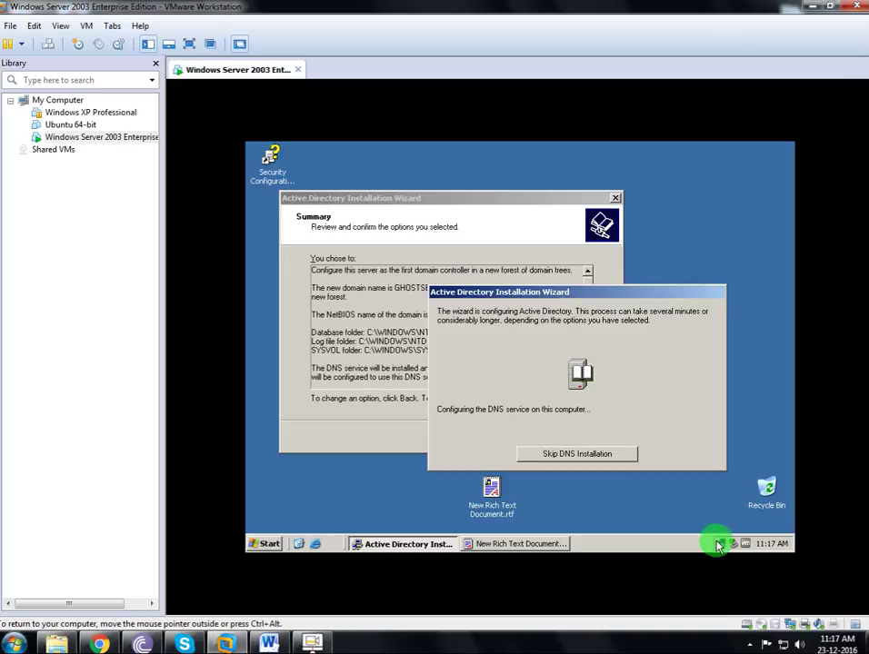
right_click(719, 544)
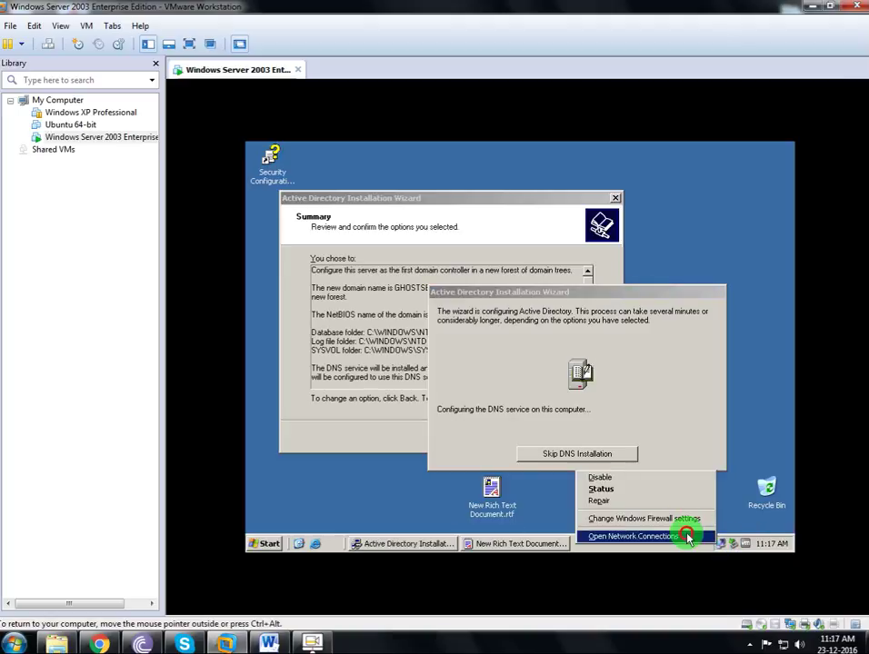
Start renaming Local Area Connection to 'Wan' in Network Connections, but keep the original name.
left_click(688, 537)
right_click(357, 323)
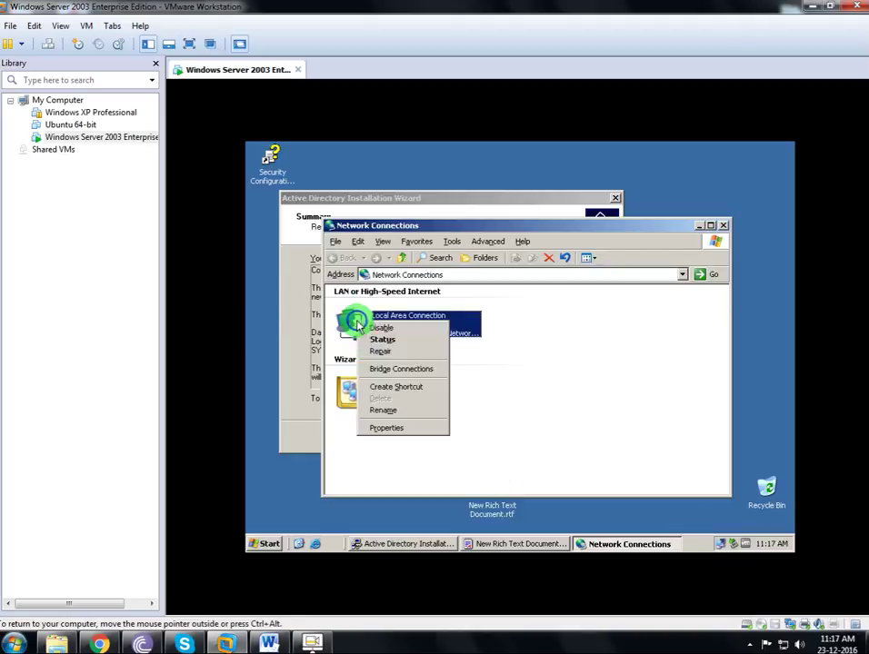
left_click(372, 334)
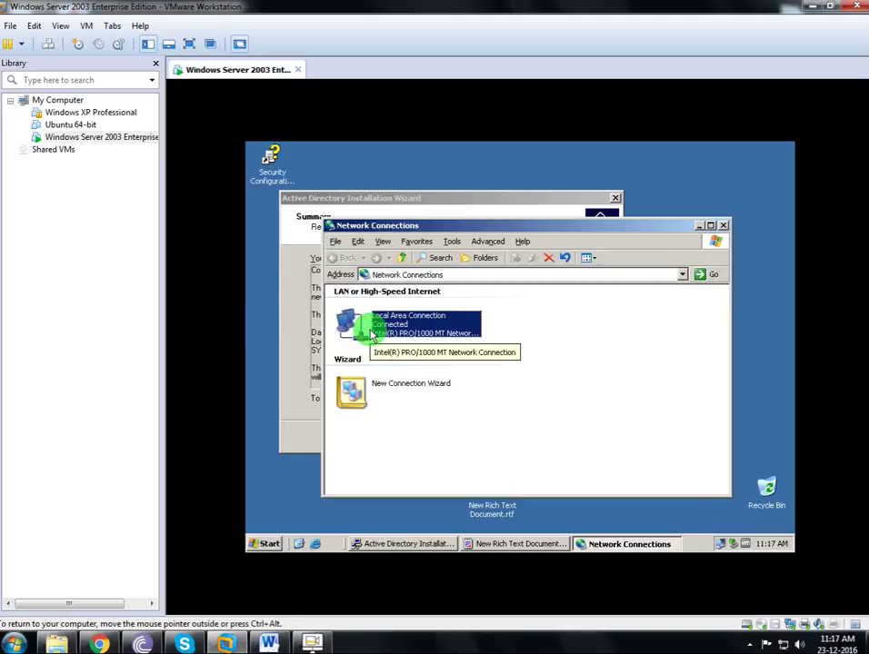
left_click(390, 316)
type("Wan")
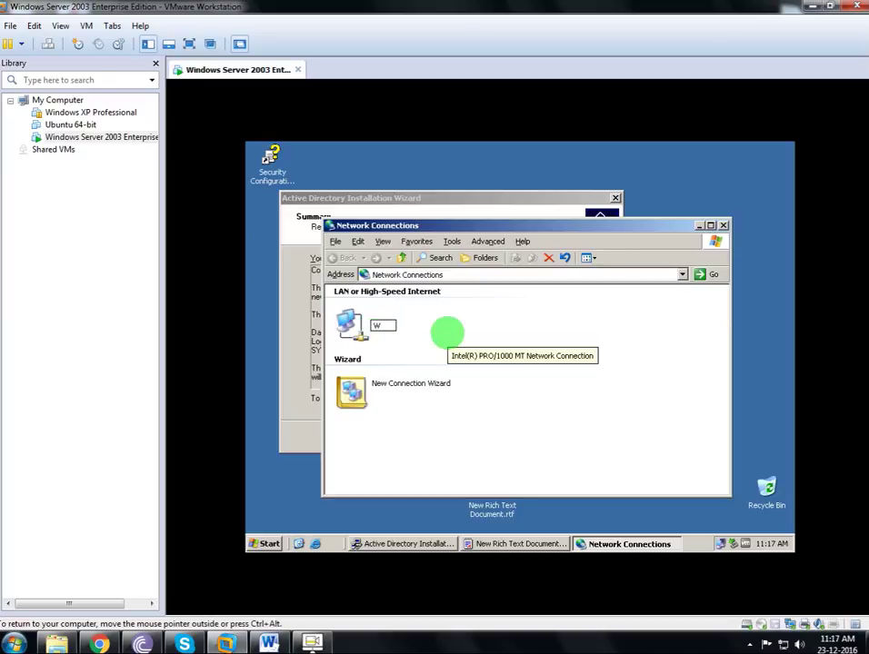
left_click(414, 329)
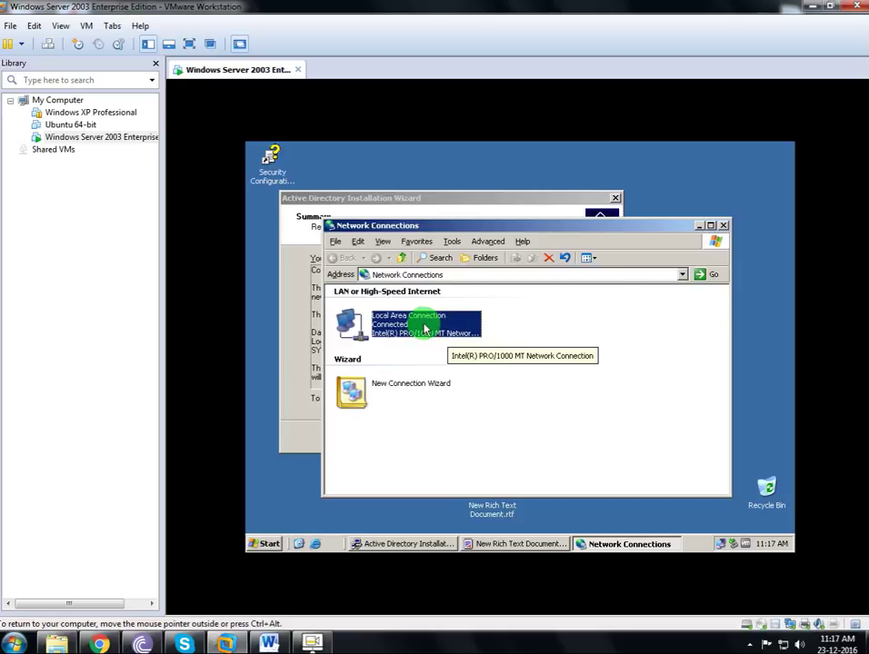
Open the Local Area Connection's TCP/IP settings and close them without changes.
right_click(424, 325)
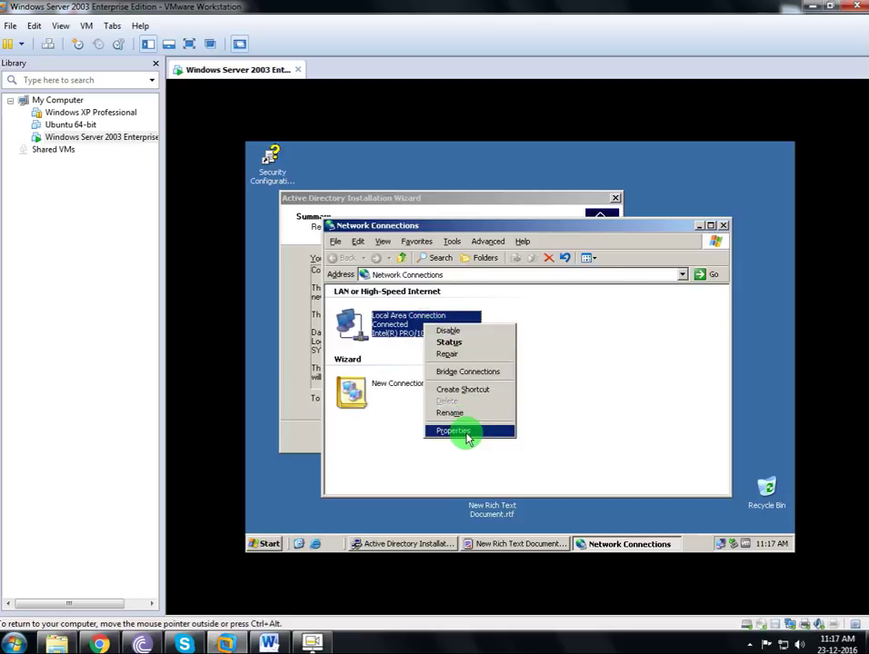
left_click(465, 431)
double_click(340, 297)
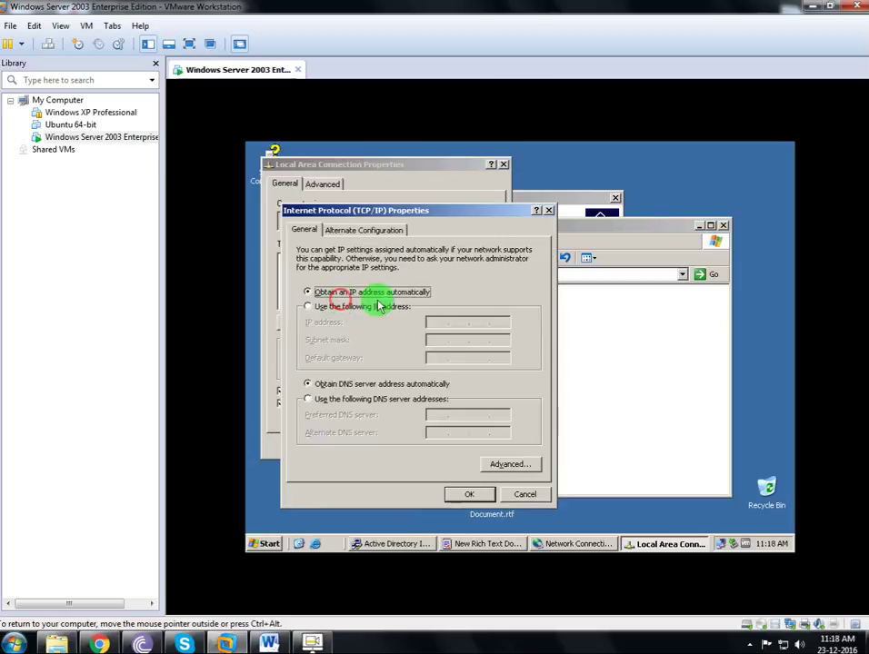
left_click(527, 497)
left_click(498, 447)
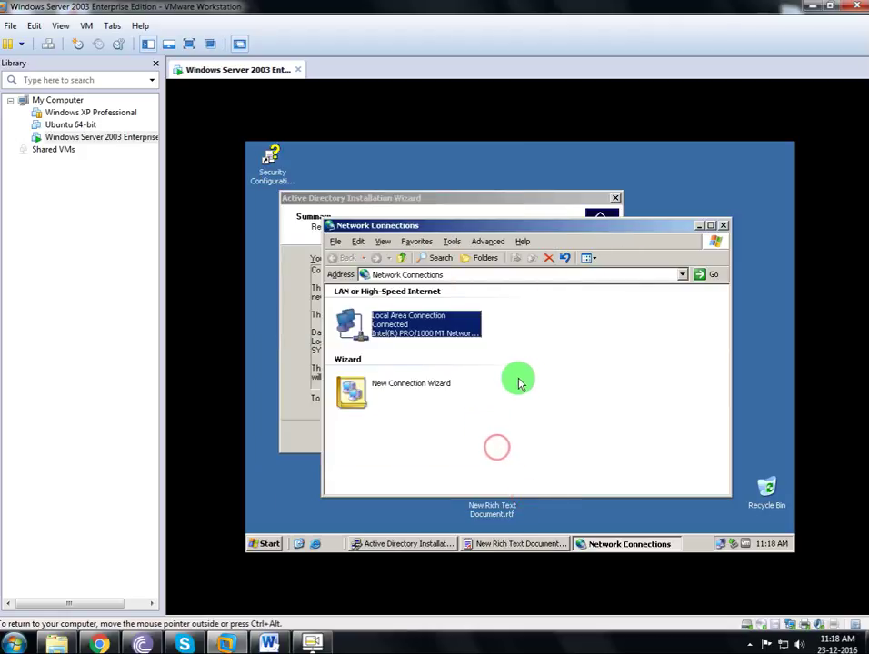
left_click(523, 375)
left_click(703, 225)
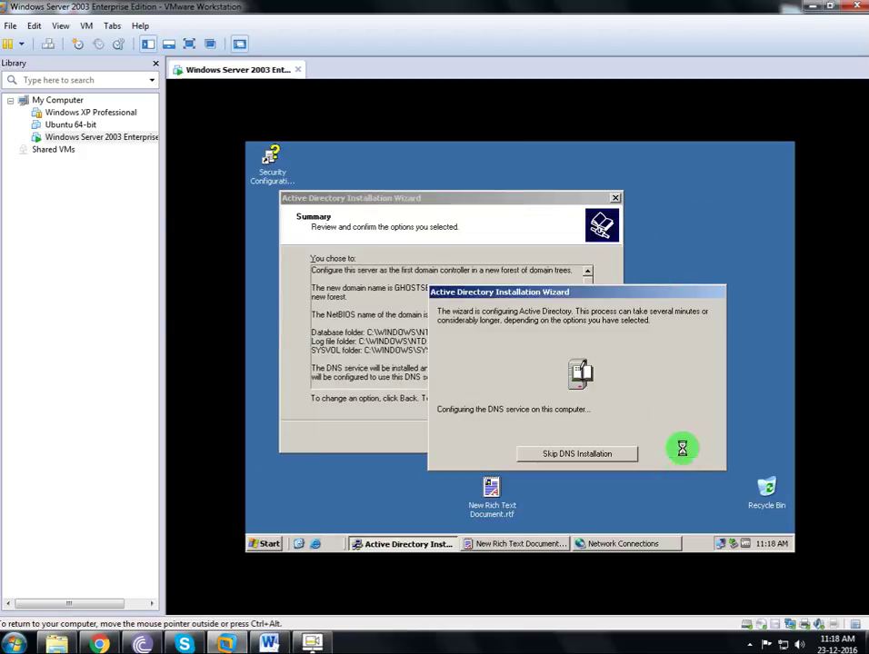
Disable the Local Area Connection.
left_click(636, 545)
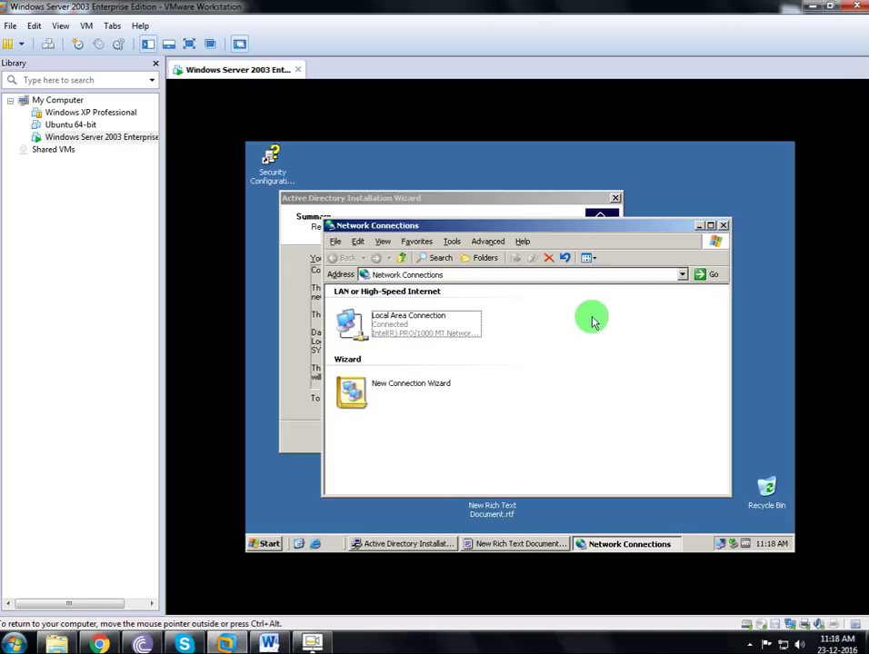
right_click(397, 323)
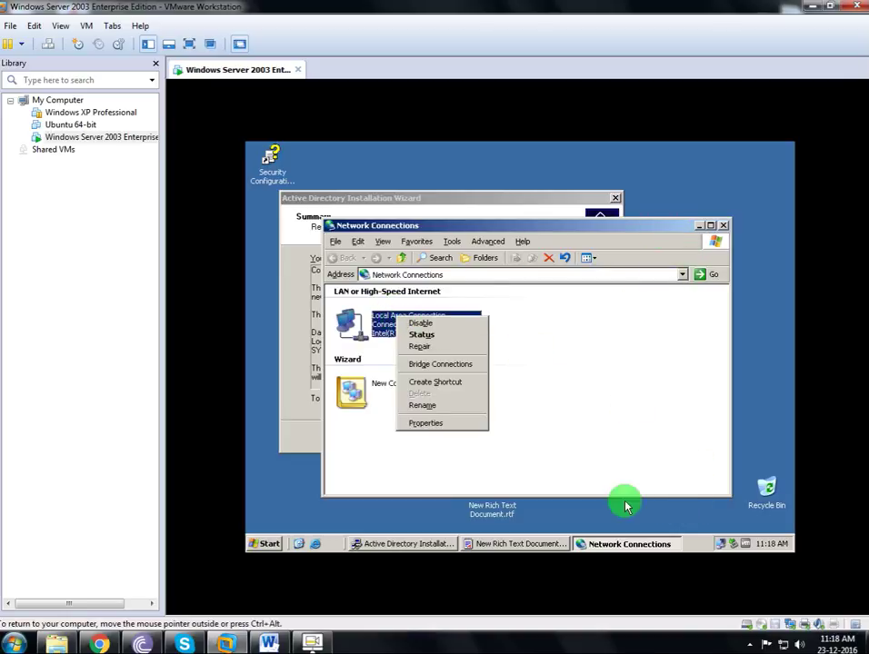
left_click(631, 543)
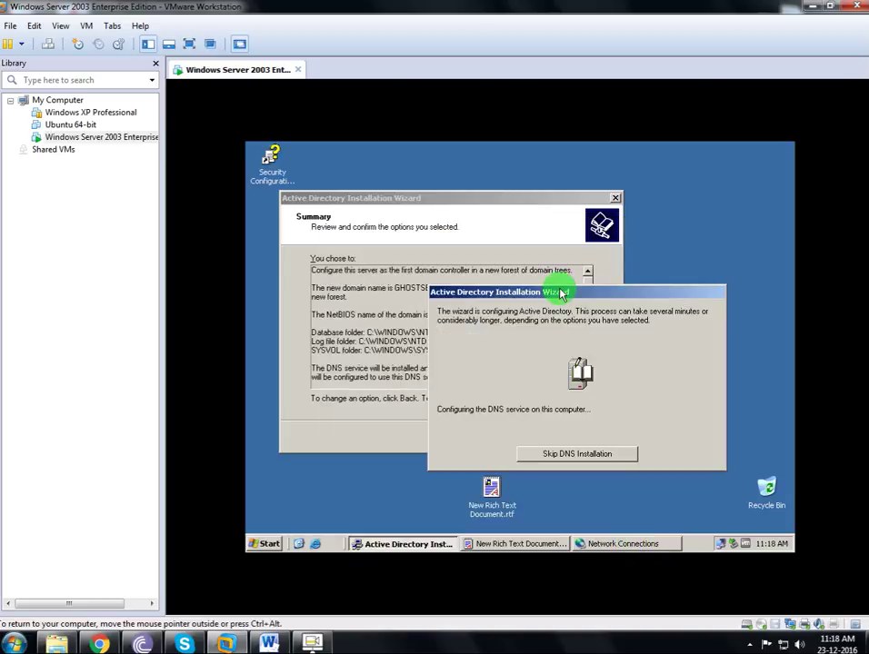
Re-enable the disabled Local Area Connection.
left_click_drag(593, 291, 501, 254)
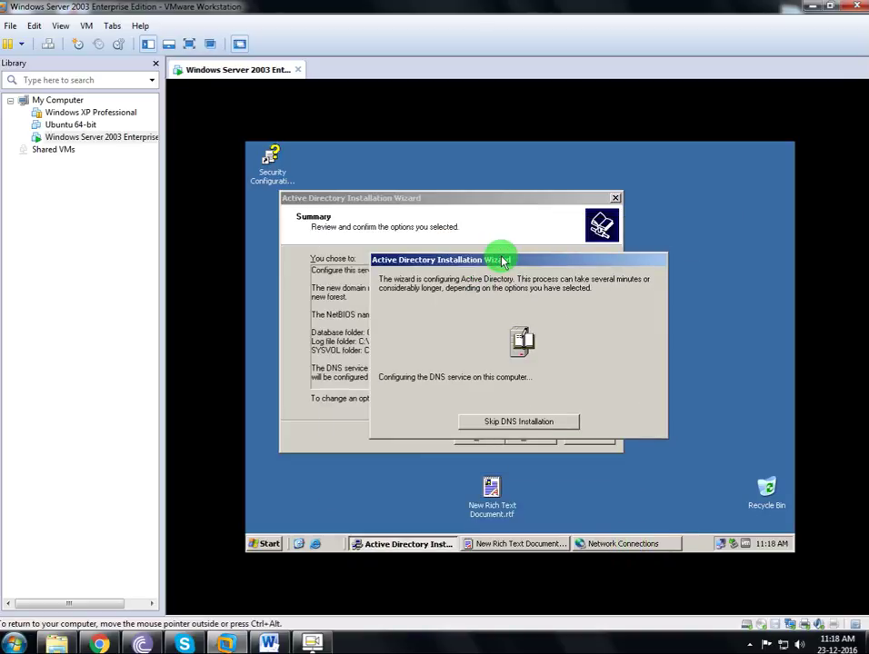
key("alt+Tab")
right_click(432, 319)
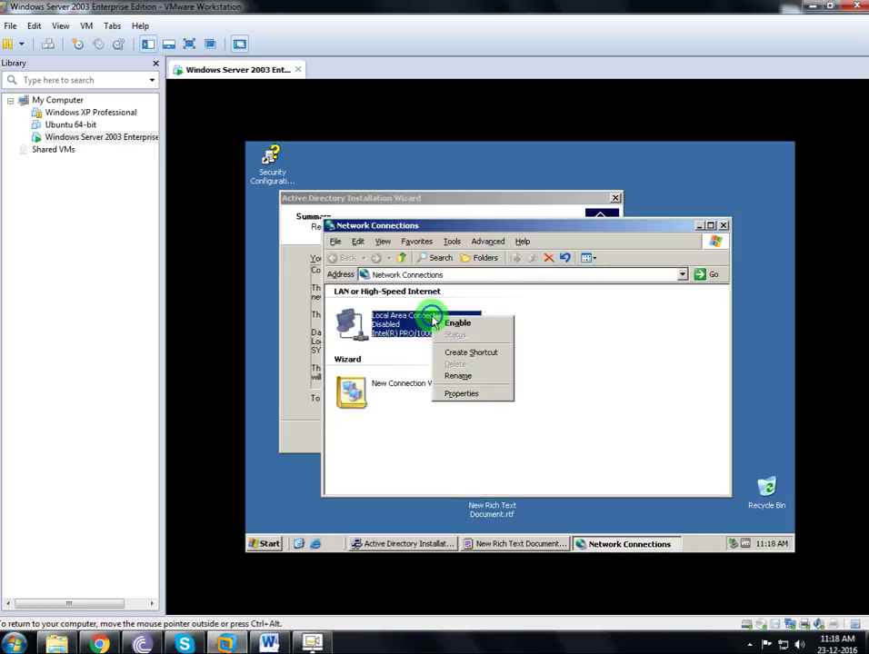
left_click(445, 323)
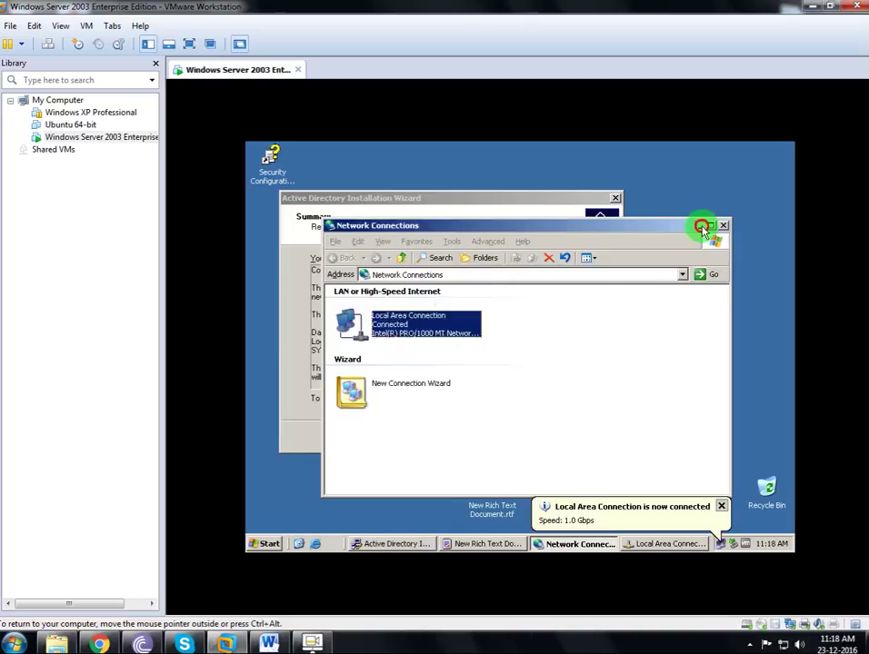
left_click(702, 227)
Check the connection status's Support details showing DHCP address 10.0.0.178.
left_click(620, 511)
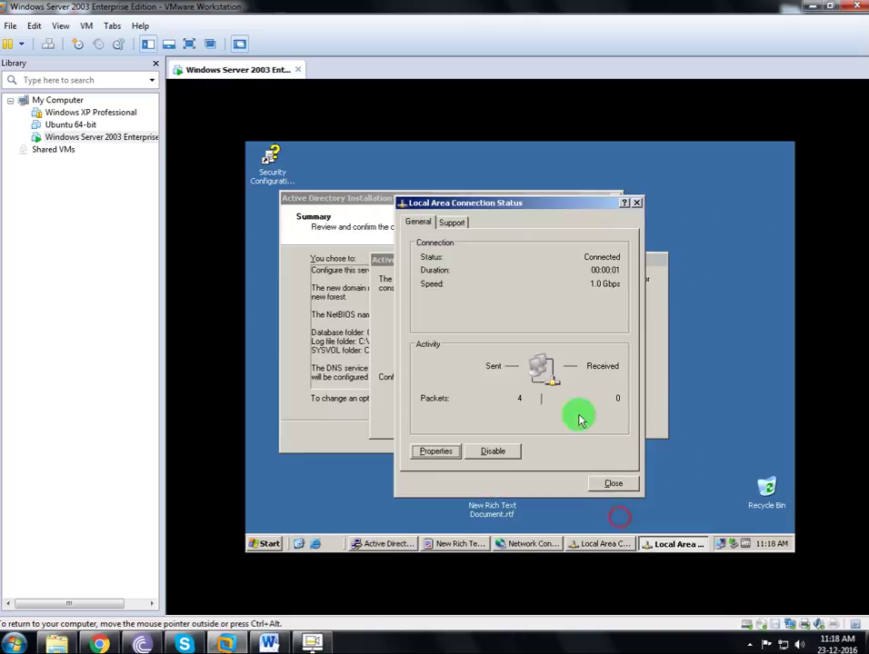
left_click(453, 222)
left_click(459, 326)
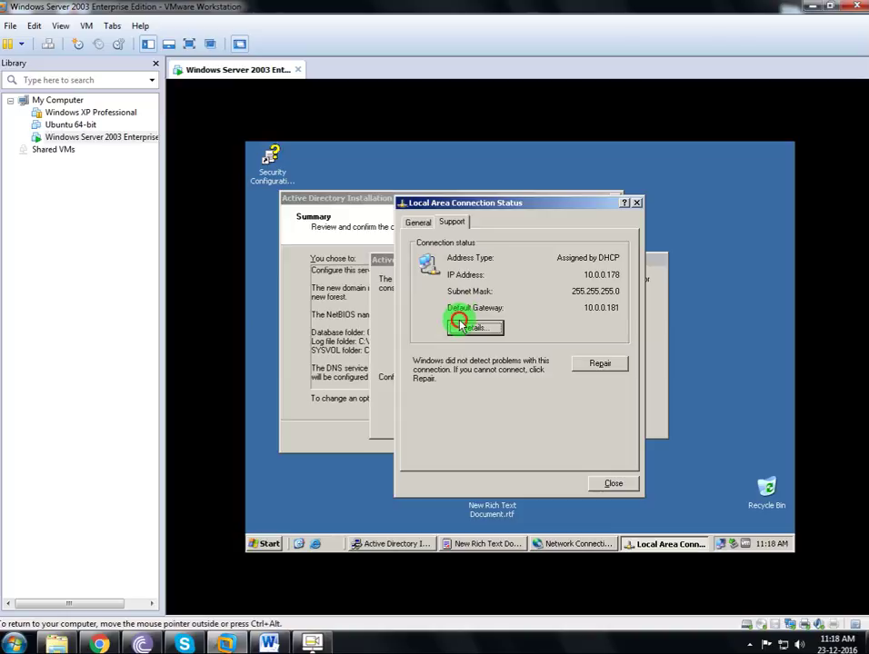
left_click(618, 484)
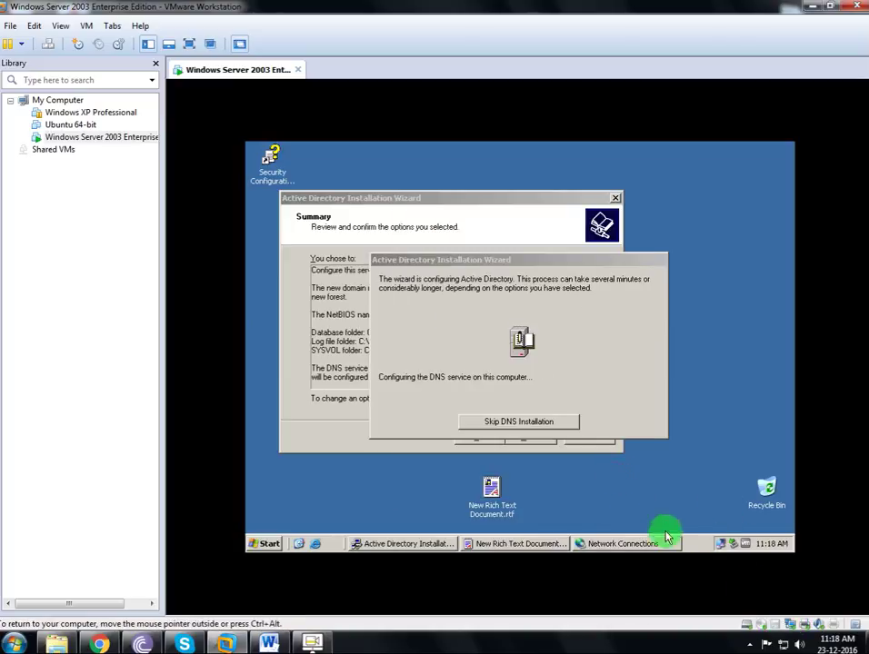
left_click(592, 542)
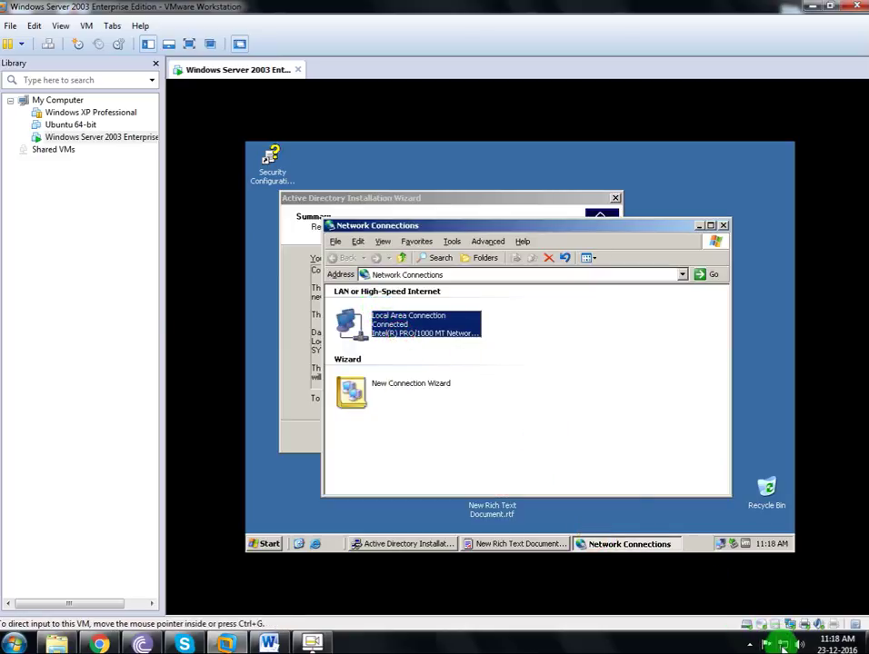
Switch the virtual machine's network adapter to the custom VMnet2 network.
left_click(776, 625)
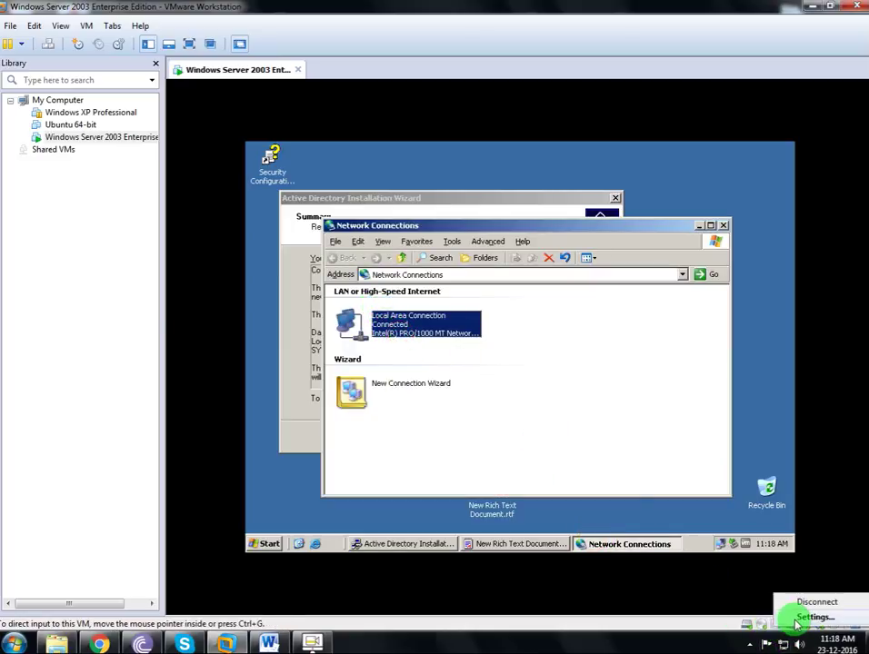
left_click(800, 618)
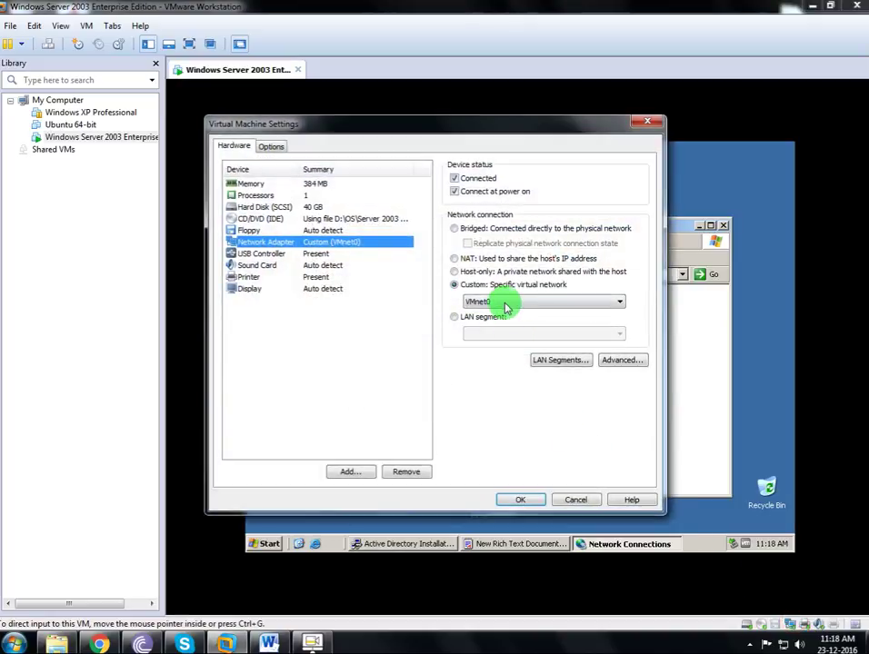
left_click(506, 306)
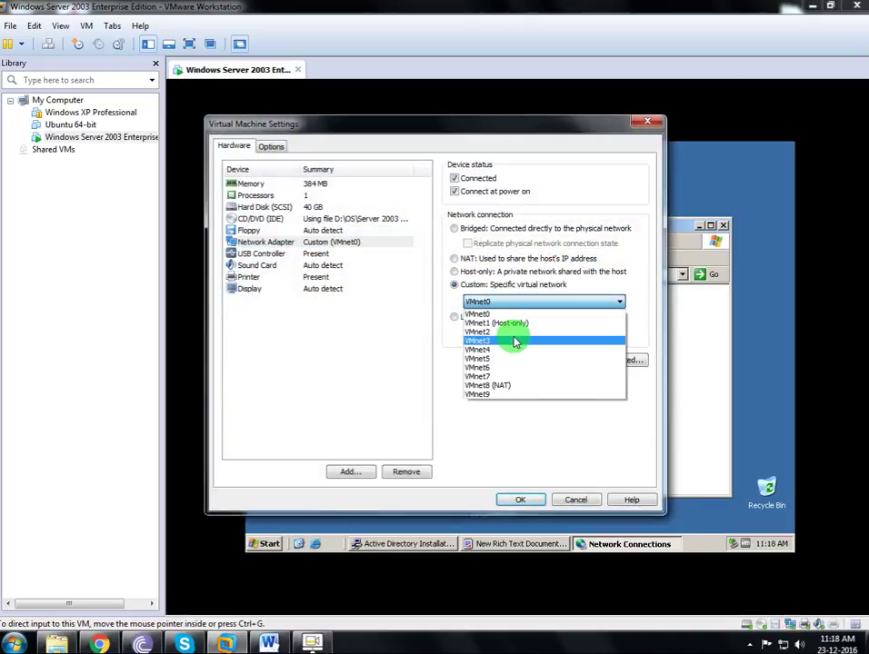
left_click(513, 337)
left_click(520, 498)
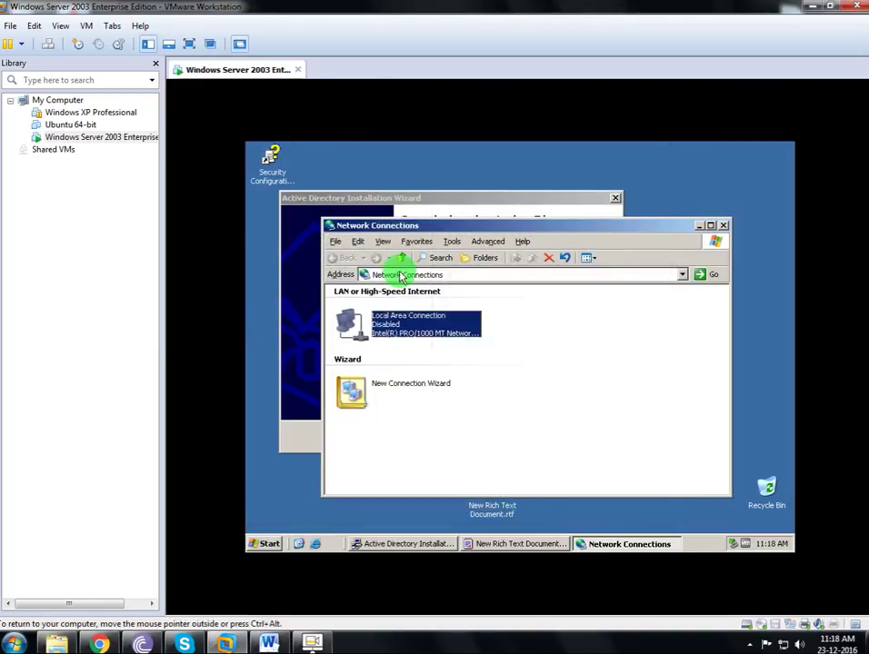
Re-enable the Local Area Connection and finish the Active Directory installation wizard.
right_click(392, 320)
left_click(401, 330)
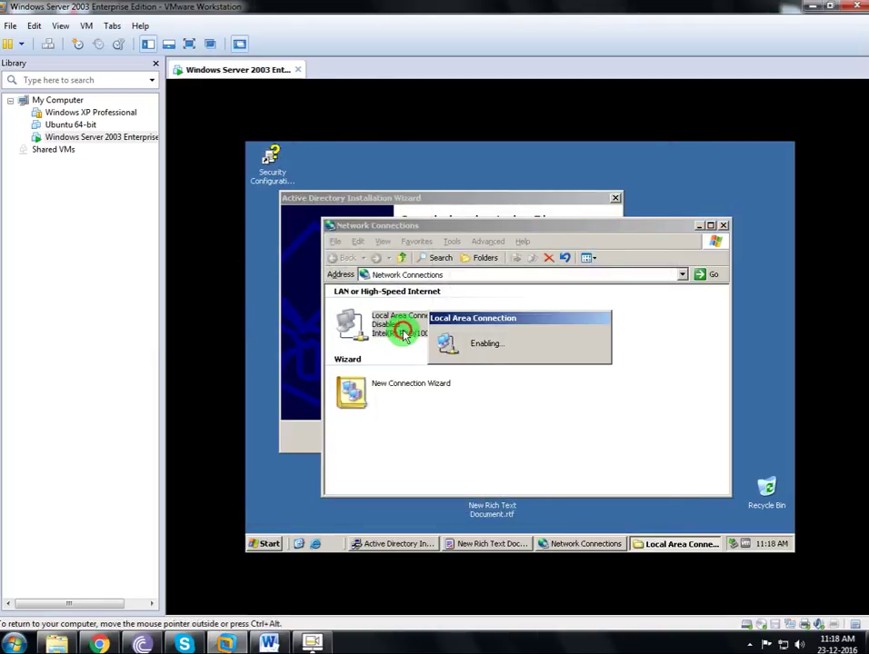
left_click(699, 226)
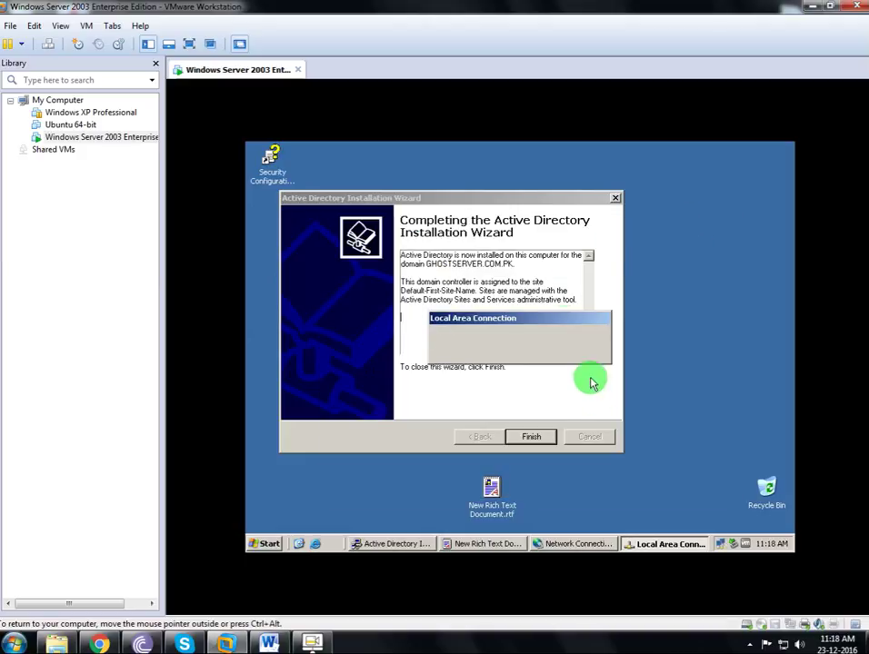
left_click(538, 436)
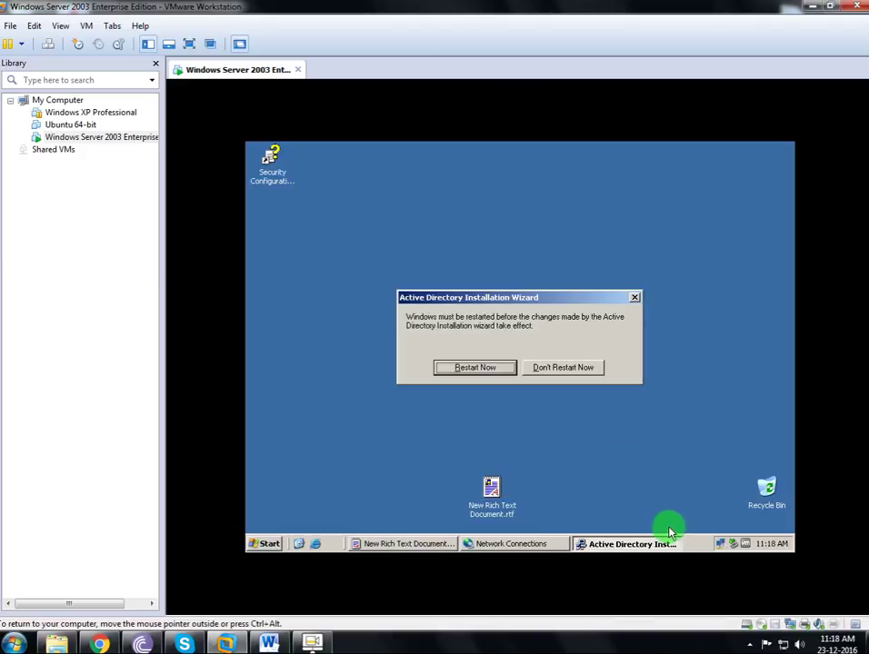
Review the Local Area Connection's status and address details while repositioning the restart prompt.
left_click(721, 546)
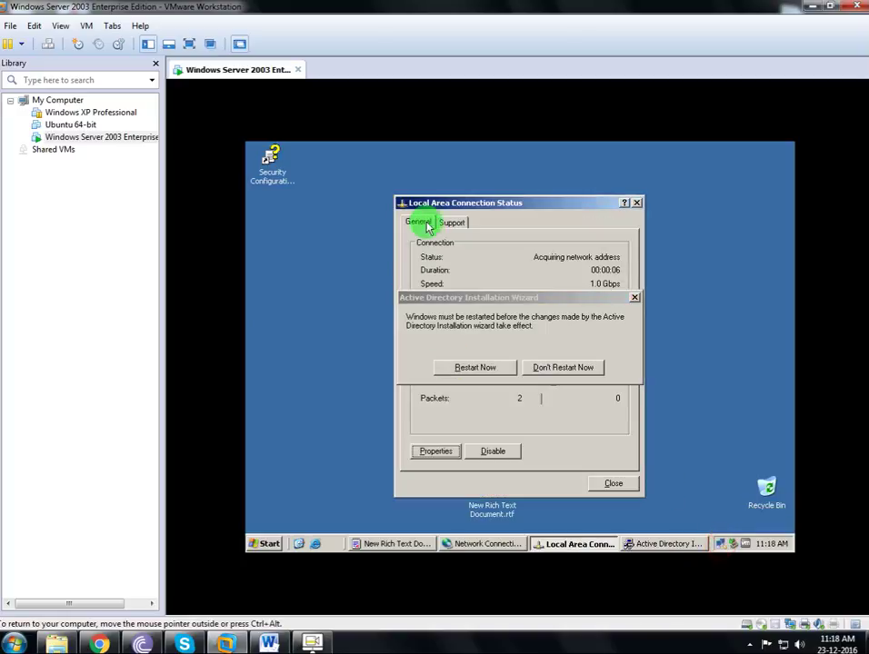
left_click(452, 221)
left_click(583, 338)
left_click_drag(566, 301, 625, 383)
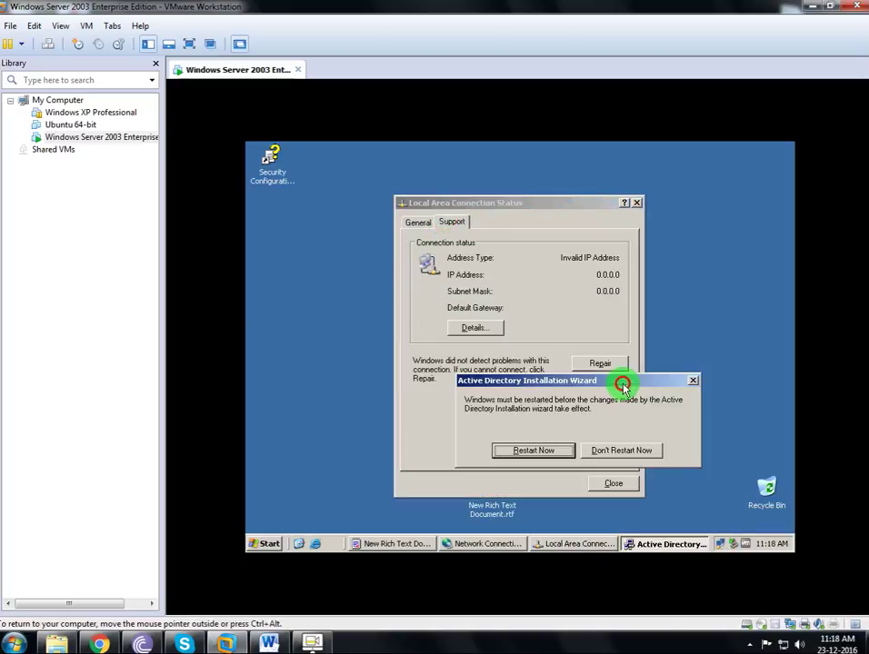
left_click(420, 226)
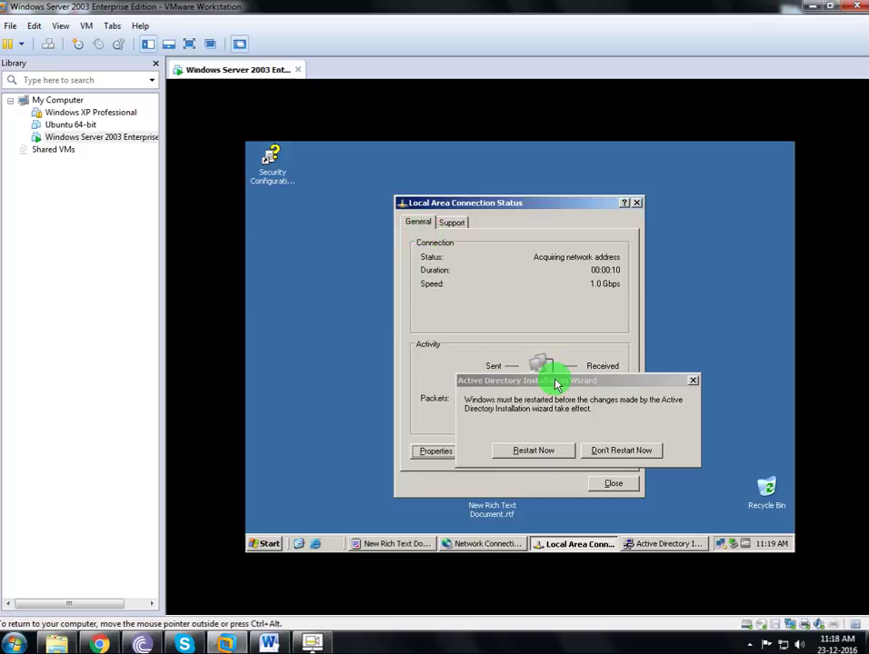
left_click_drag(559, 380, 432, 272)
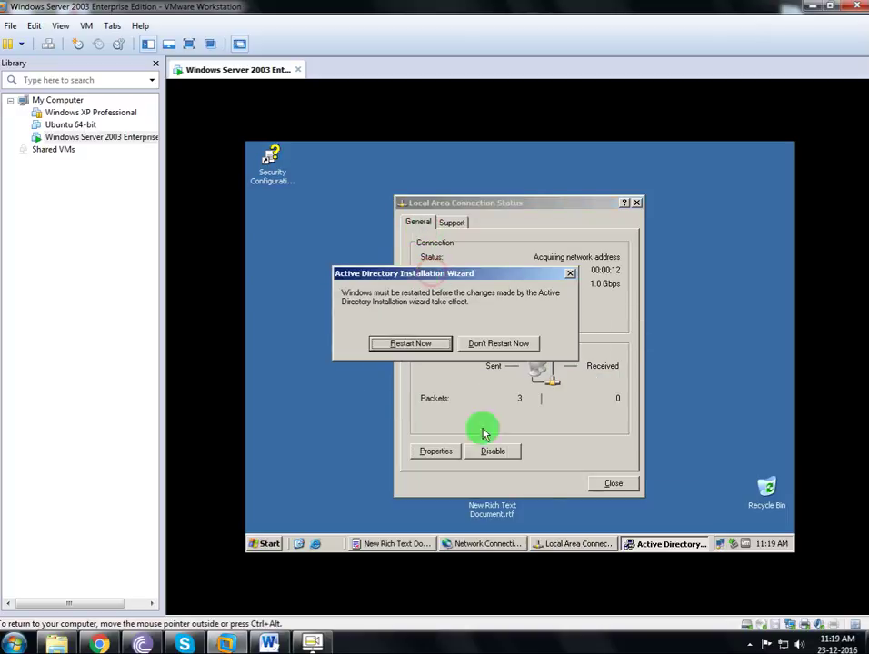
left_click(554, 541)
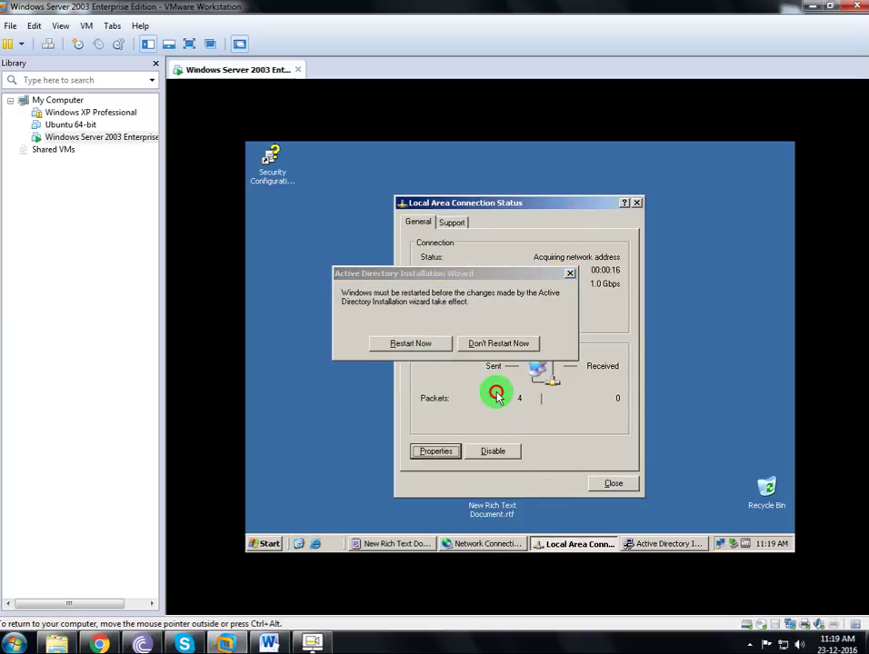
left_click(451, 223)
left_click(505, 287)
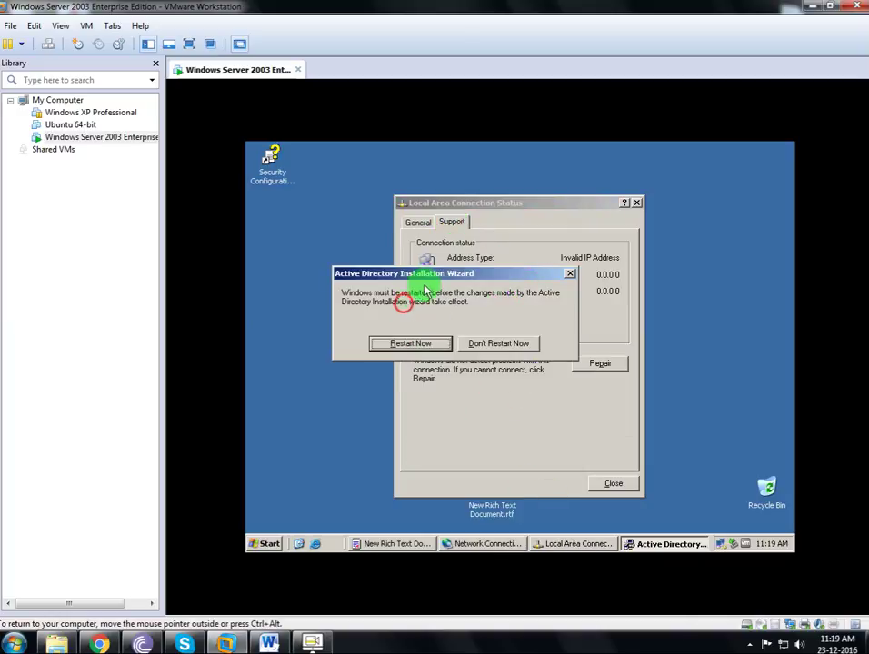
left_click_drag(415, 274, 347, 294)
left_click(420, 229)
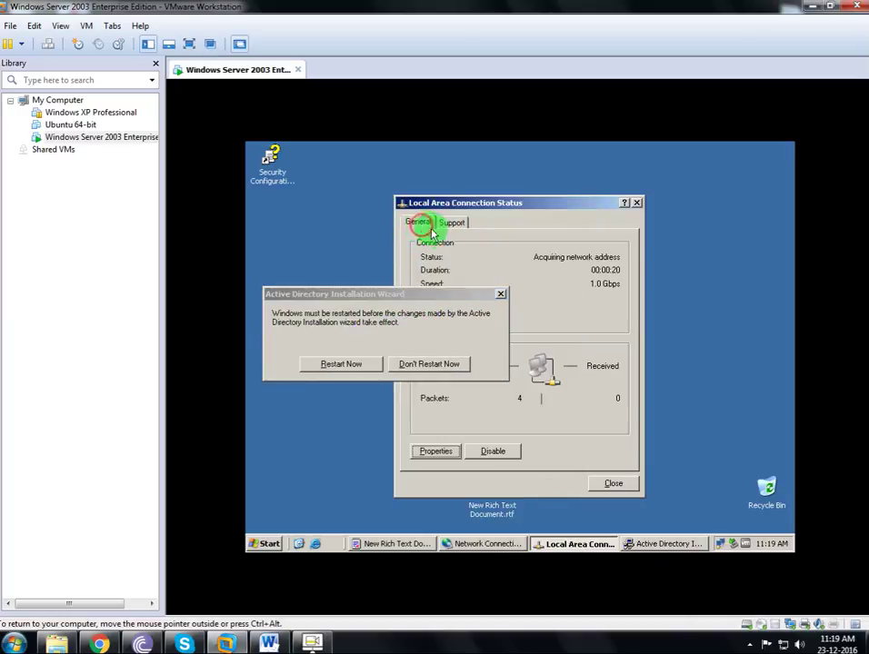
Choose Restart Now, which triggers WordPad's 'Save changes to New Rich Text Document.rtf?' prompt.
left_click(584, 415)
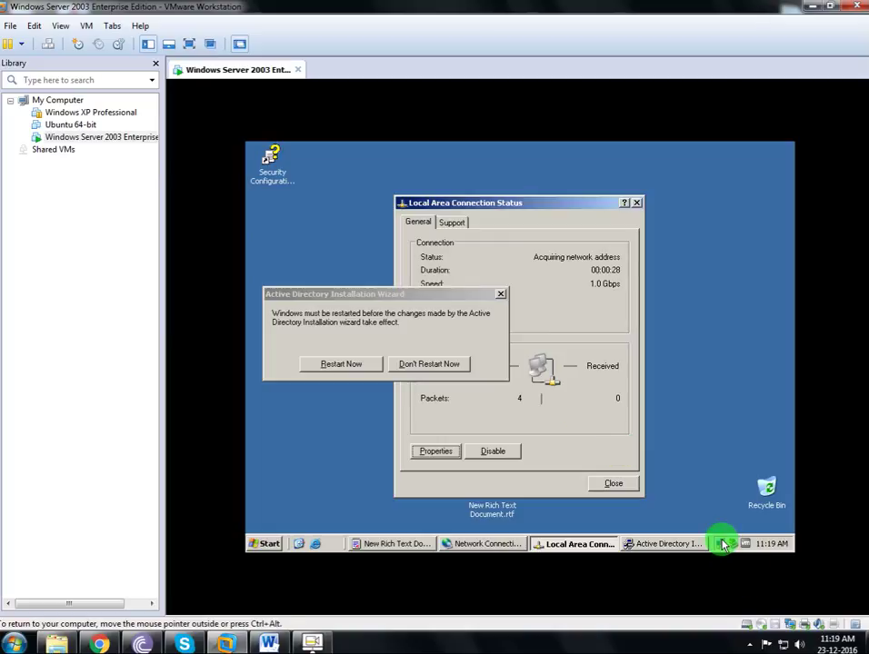
mouse_move(722, 544)
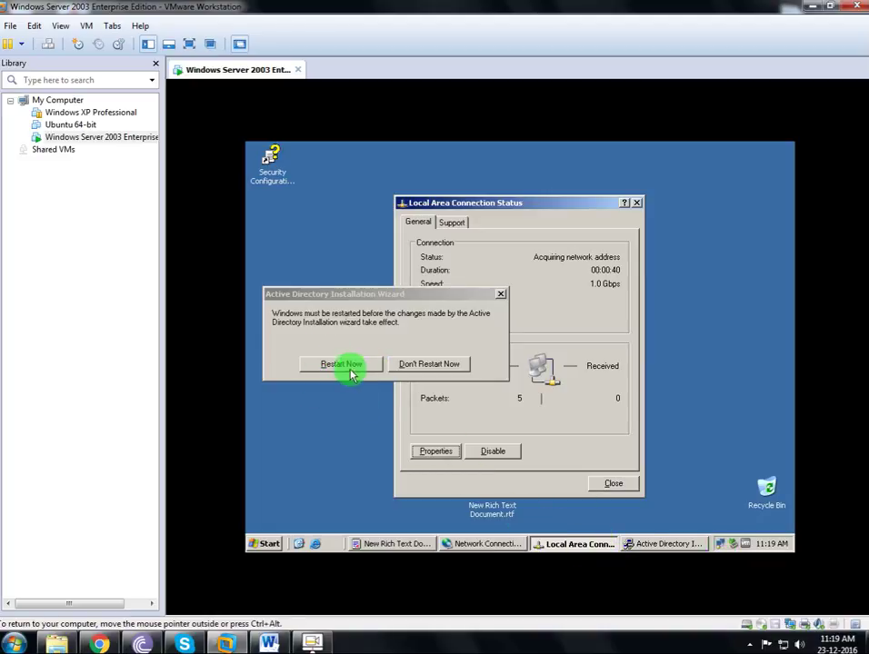
left_click(406, 545)
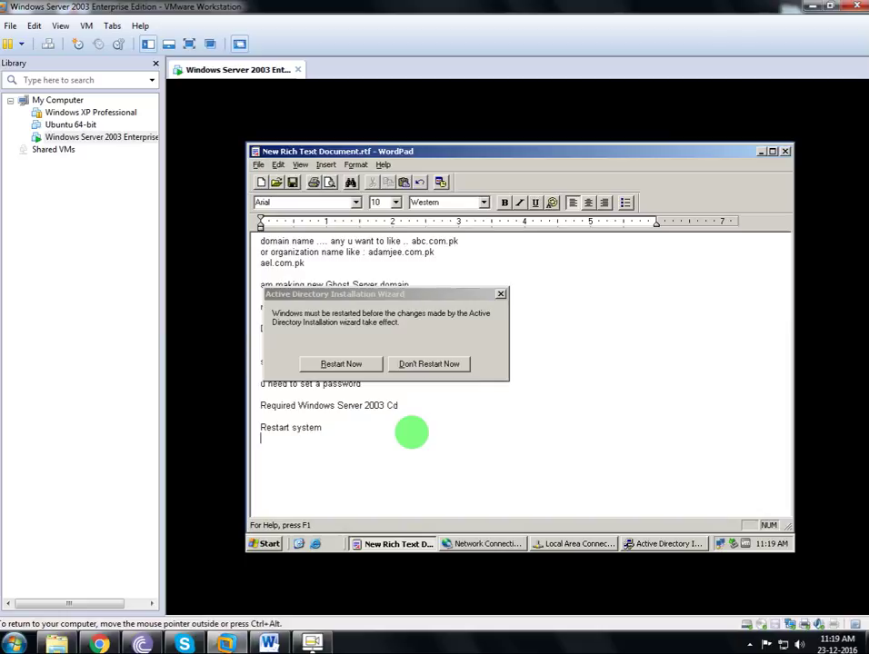
left_click(327, 363)
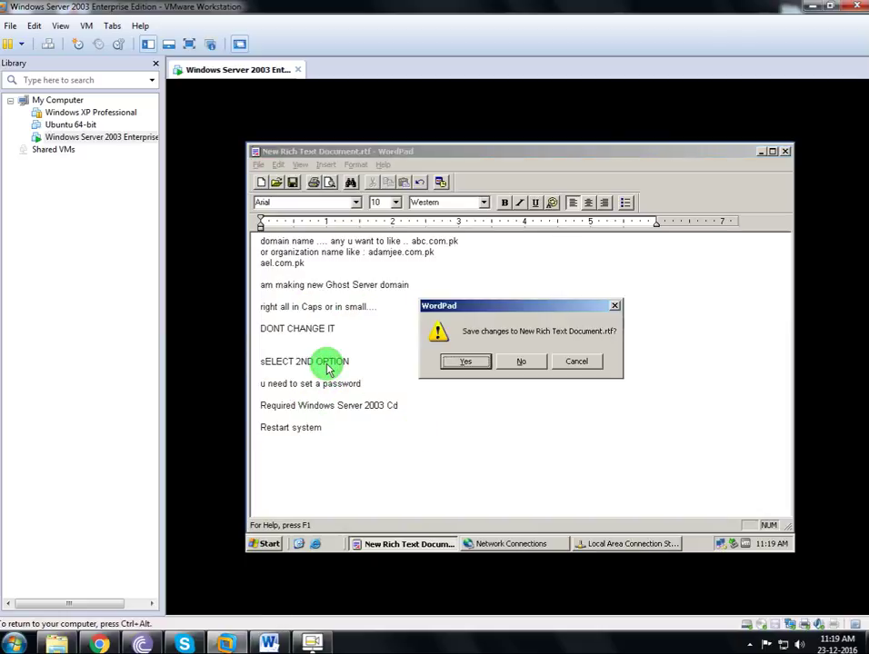
Save the New Rich Text Document.rtf notes, watch the reboot full screen, then minimize VMware.
left_click(453, 361)
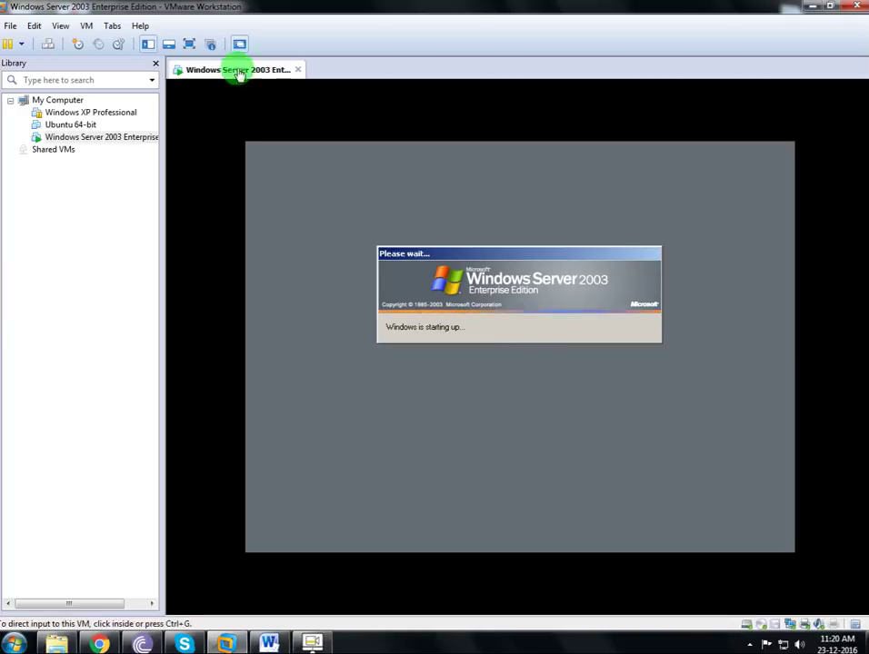
left_click(189, 45)
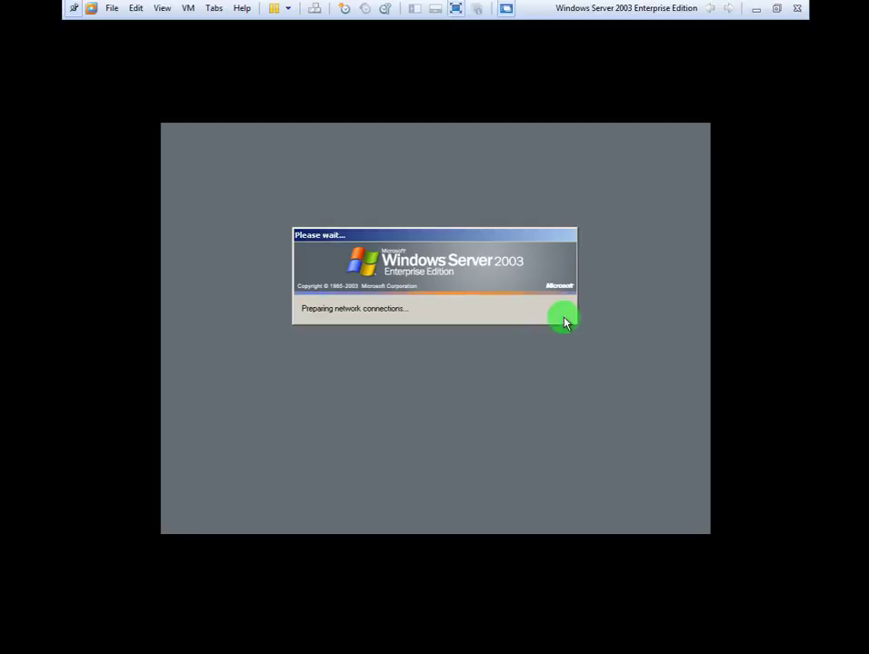
left_click(758, 9)
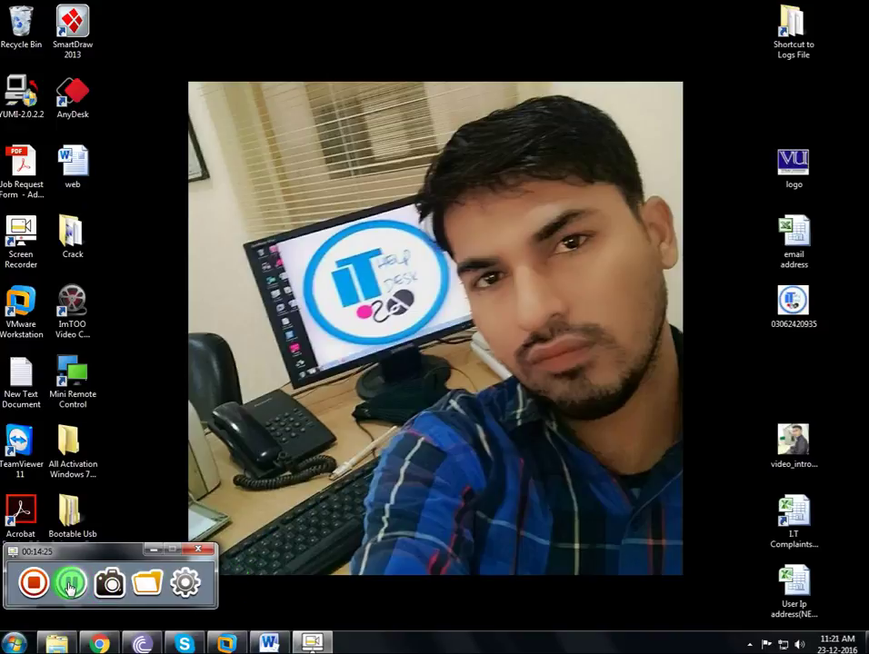
Log back on to the rebooted server and close Manage Your Server.
left_click(226, 645)
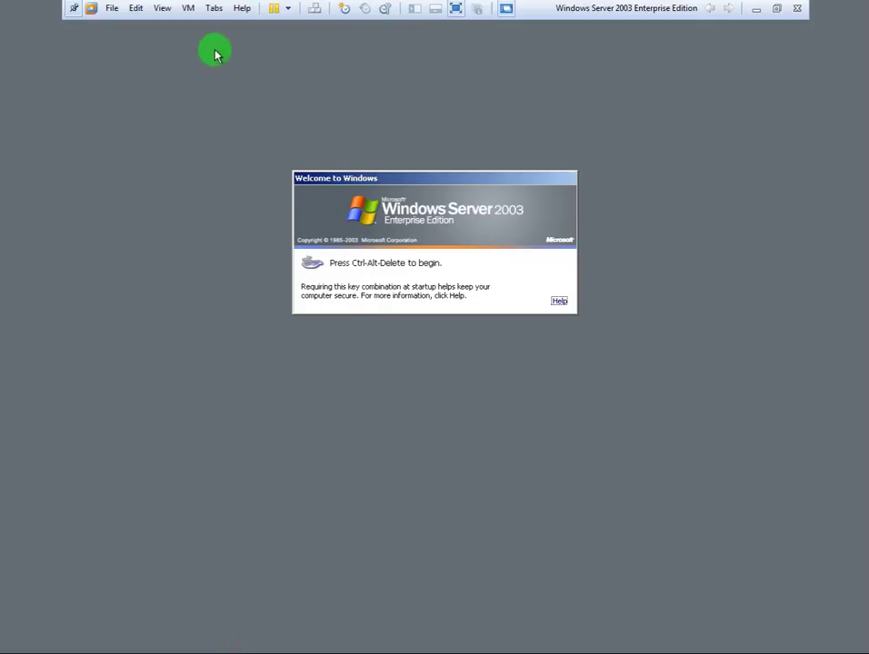
left_click(315, 8)
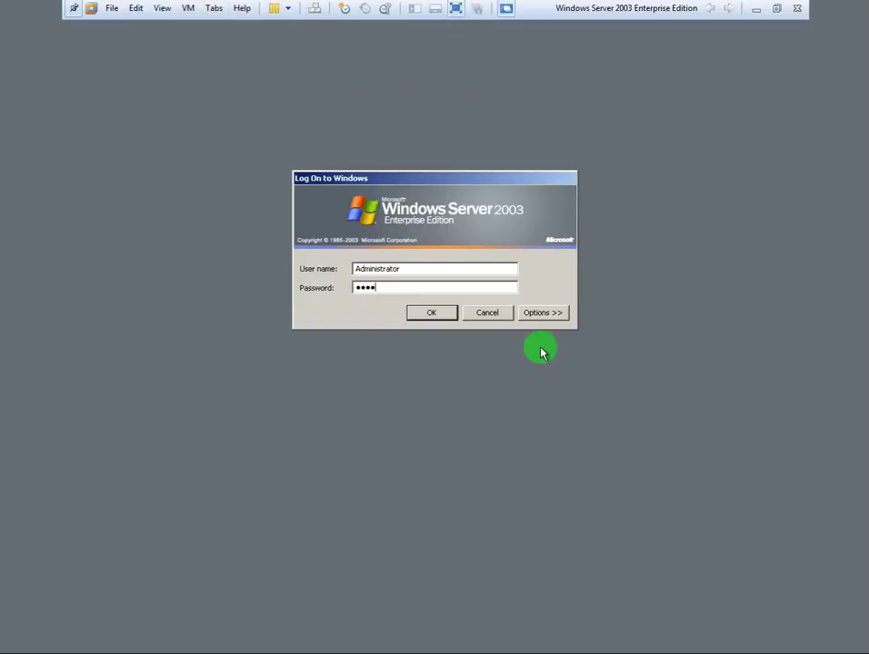
key("Return")
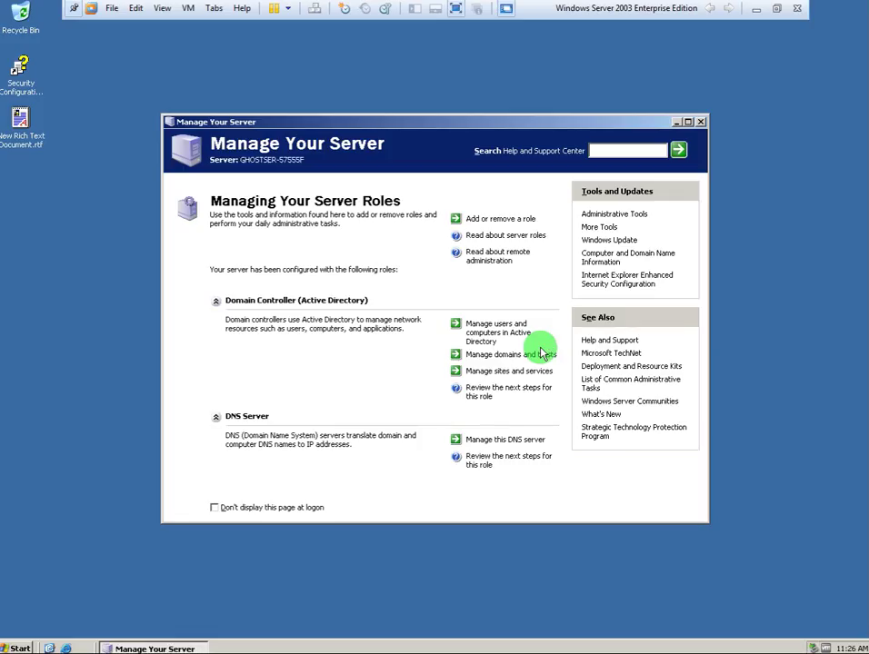
left_click(699, 121)
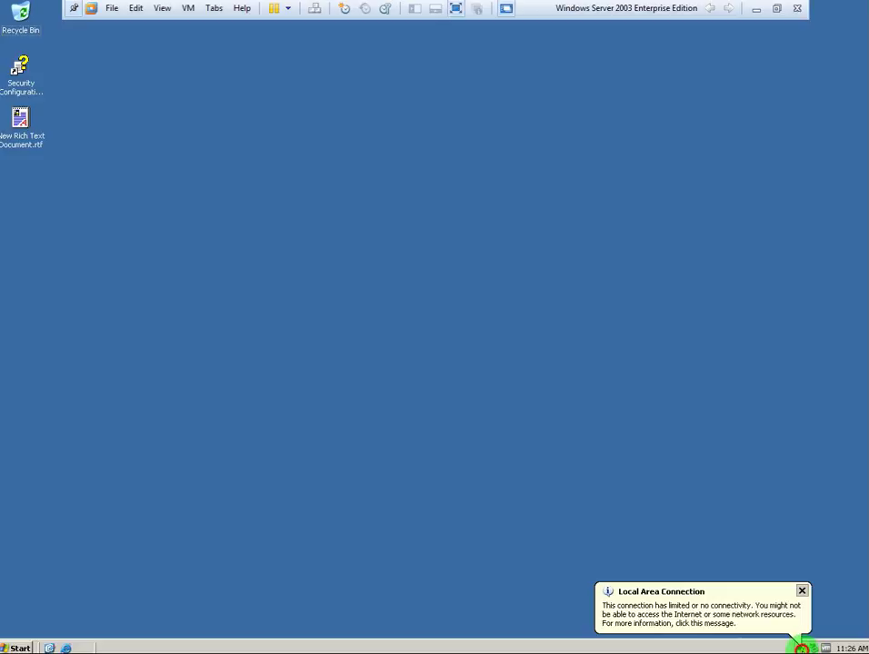
Check the Local Area Connection status and open its properties.
double_click(801, 648)
left_click(341, 432)
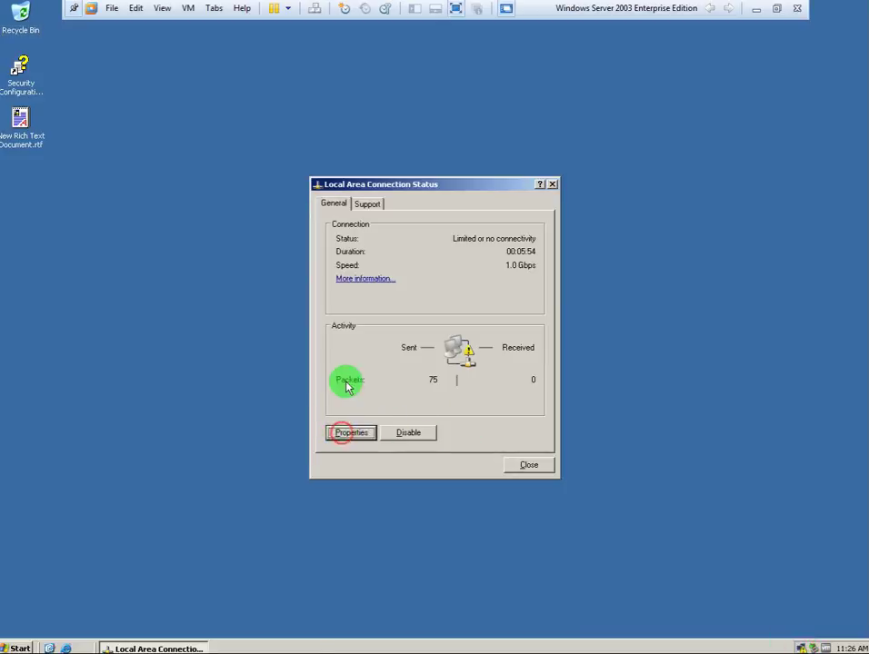
key("Escape")
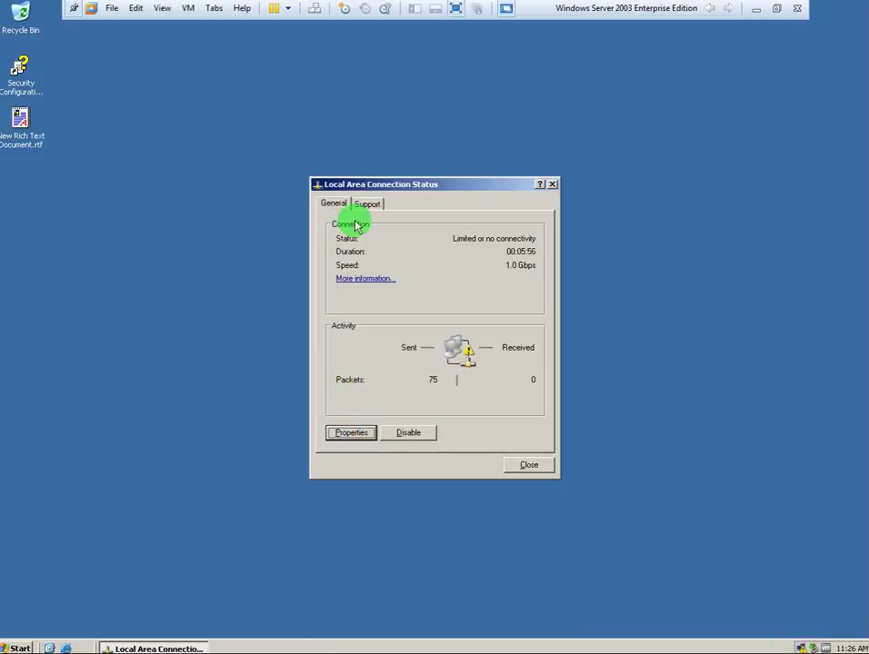
left_click(368, 204)
left_click(339, 203)
left_click(356, 433)
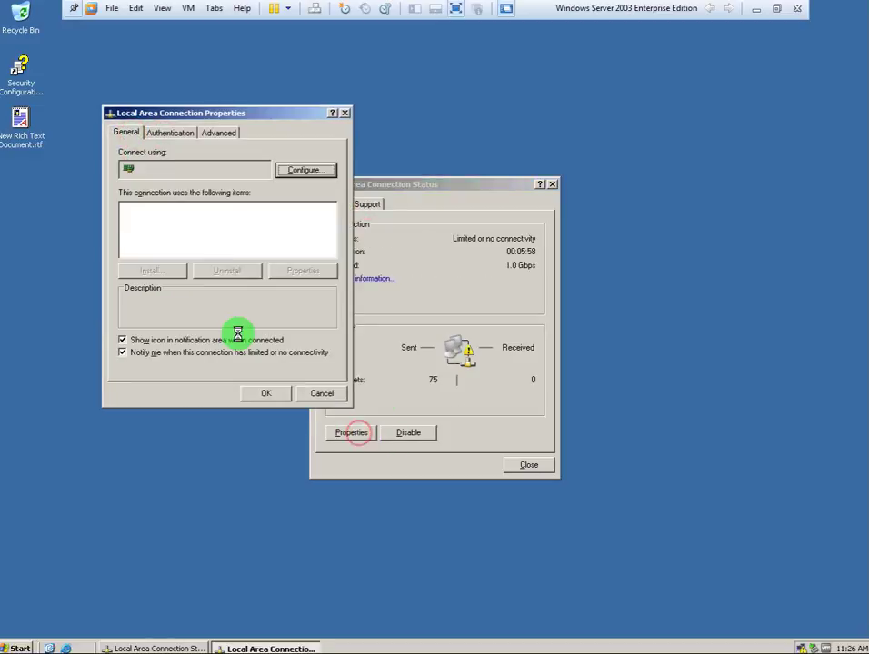
Reopen the saved RTF notes in WordPad, cancel the connection properties, and exit full screen.
left_click(19, 132)
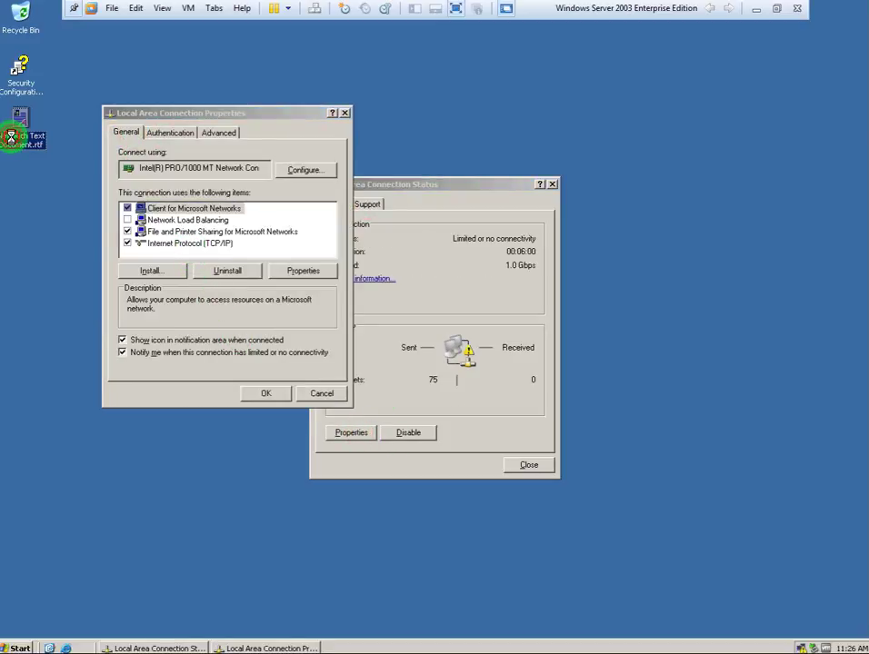
left_click(514, 463)
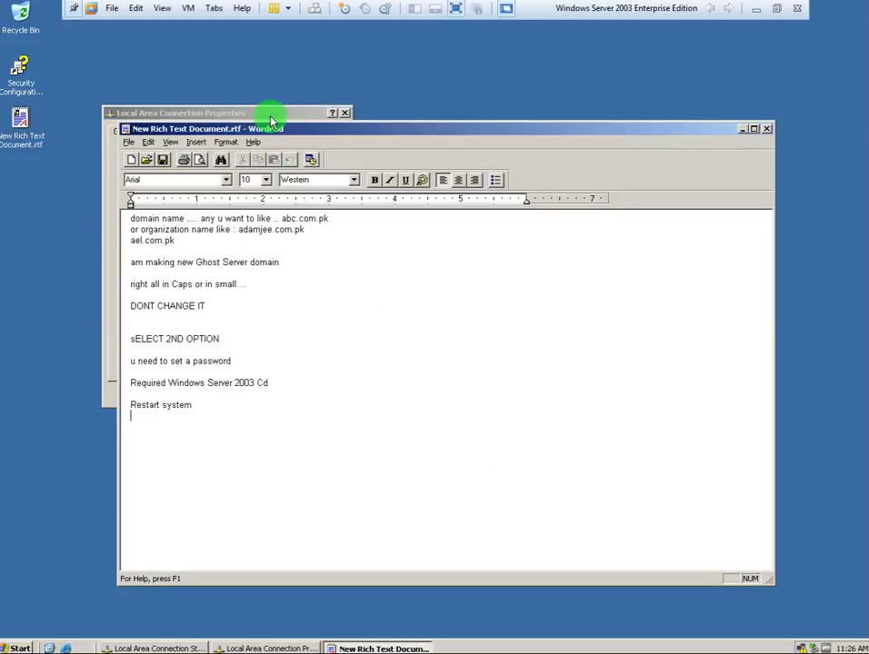
left_click(270, 115)
left_click(318, 394)
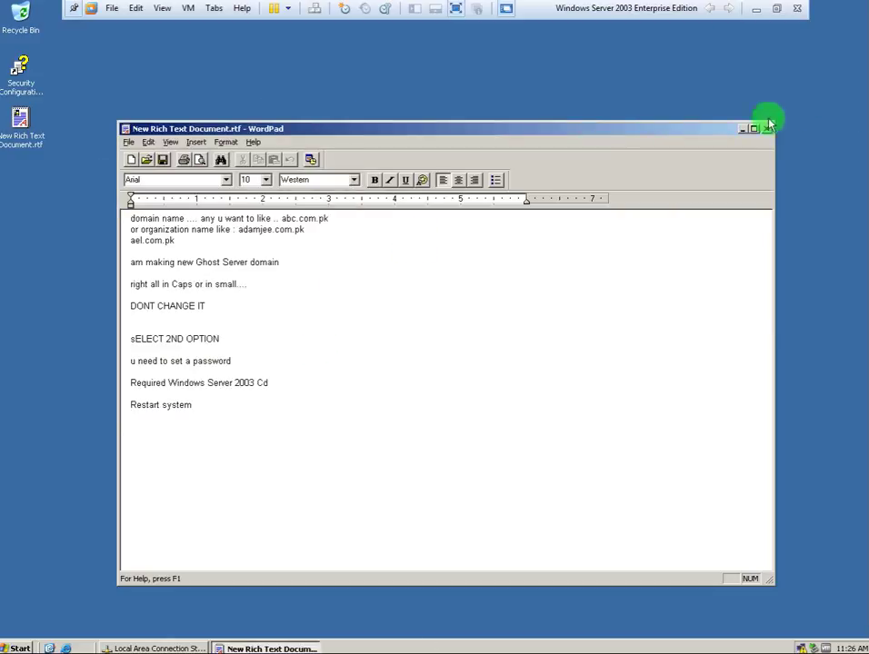
left_click(777, 10)
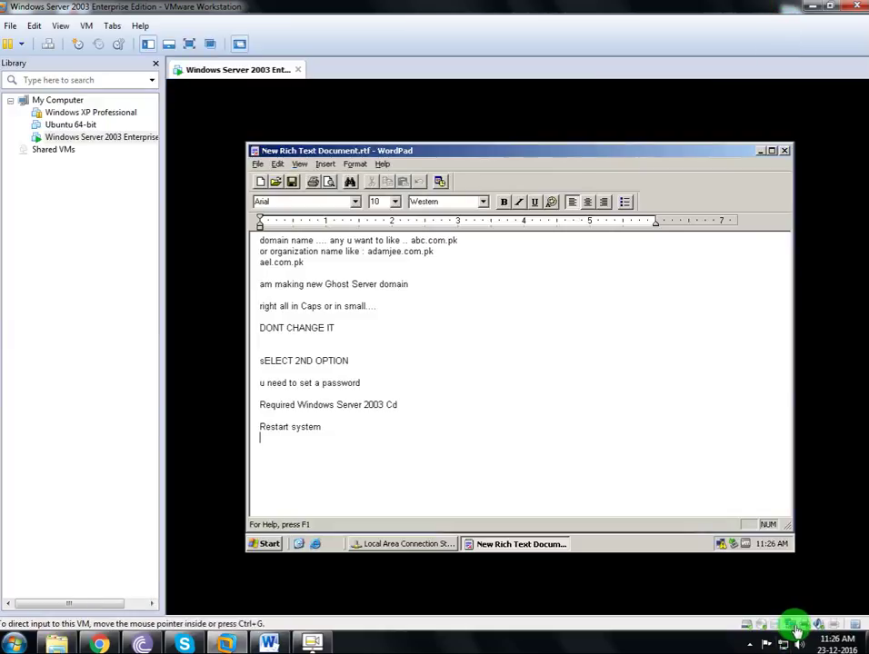
Open the virtual machine settings and review the Options, VMware Tools, and network adapter pages.
left_click(797, 627)
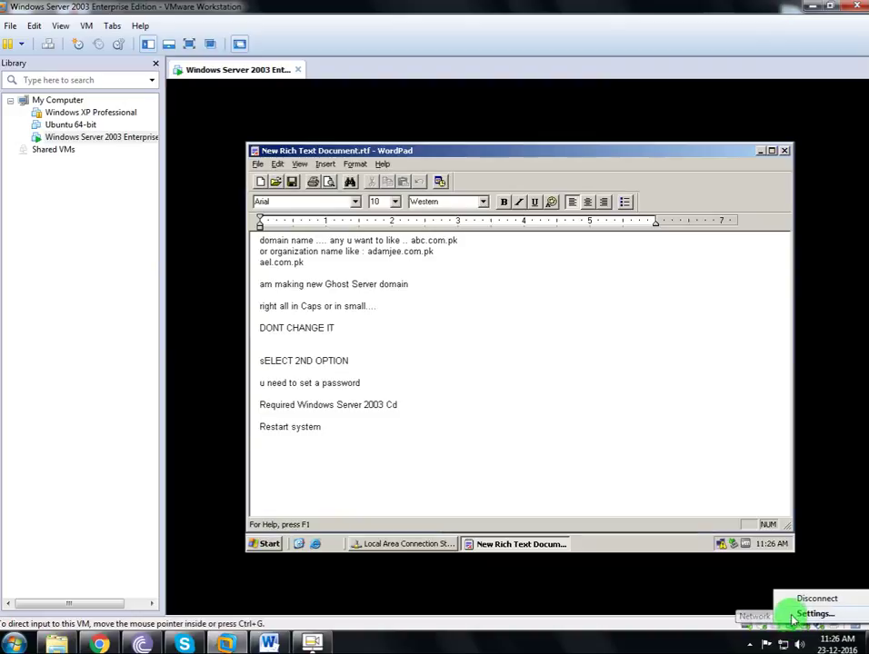
left_click(792, 615)
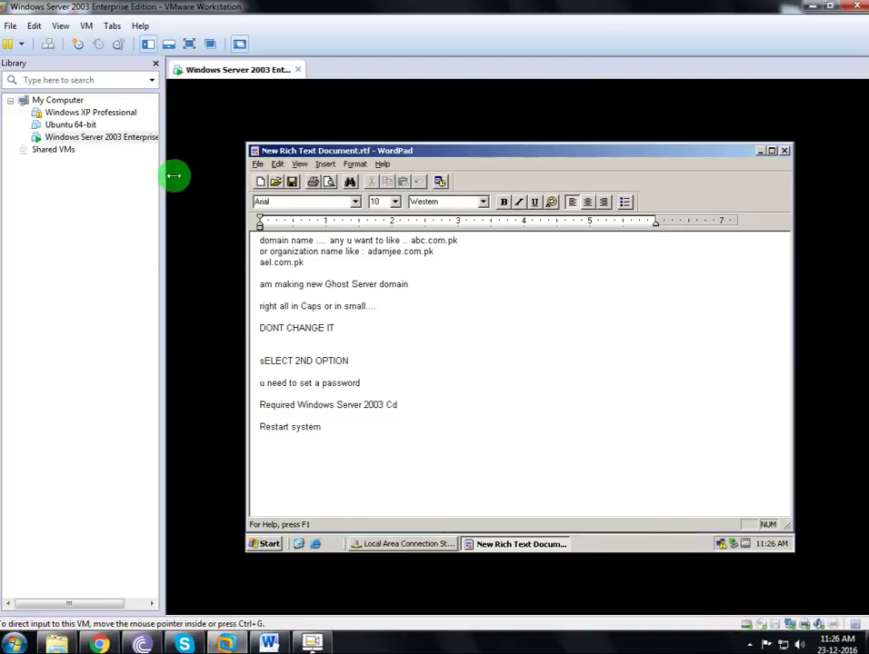
right_click(91, 139)
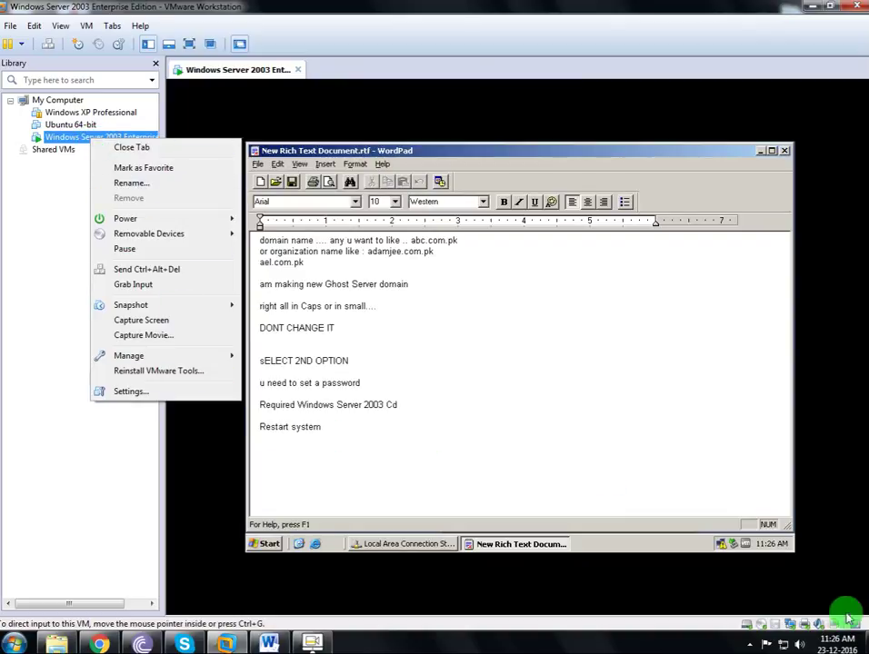
left_click(798, 623)
left_click(800, 611)
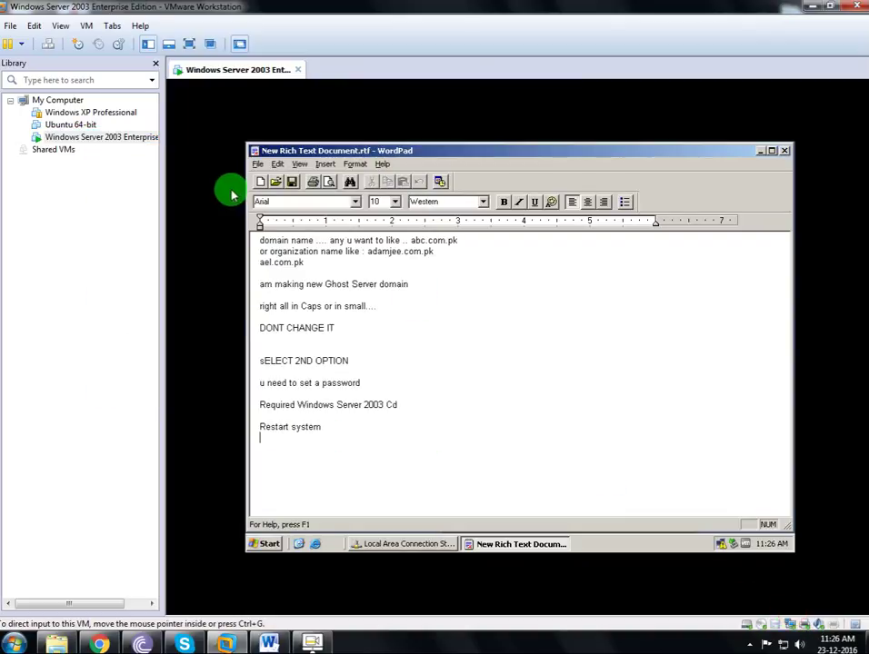
left_click(272, 147)
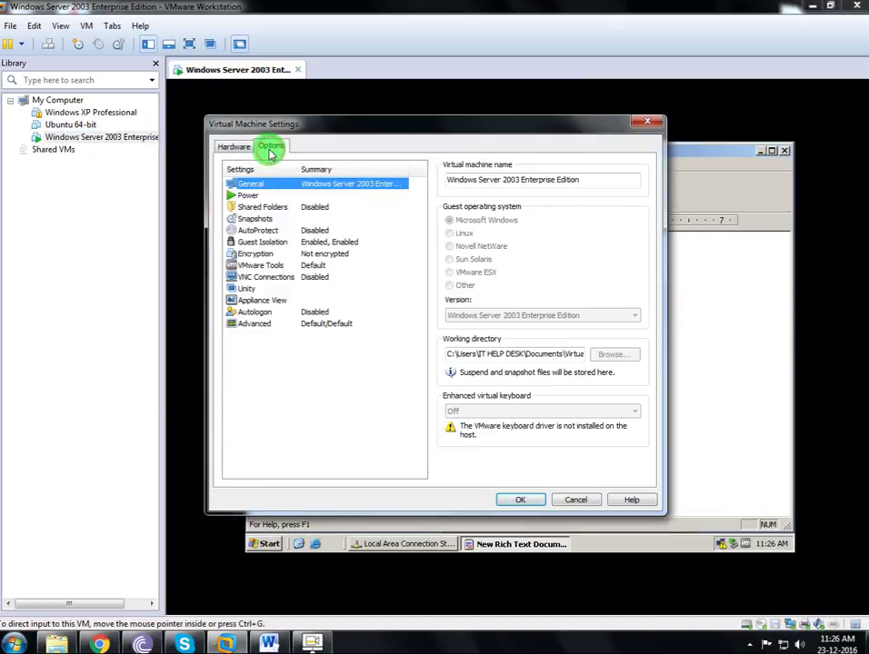
left_click(276, 264)
left_click(234, 146)
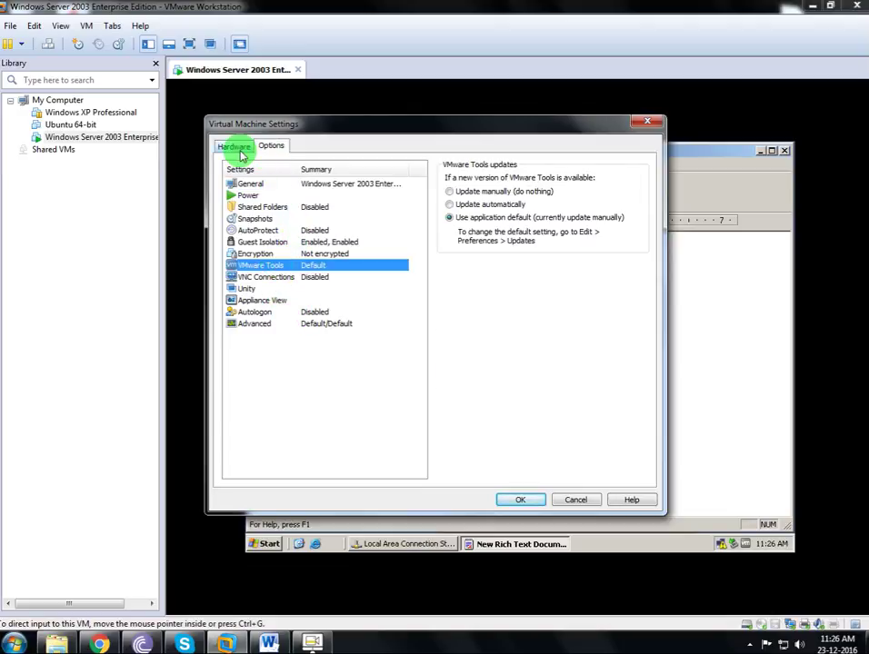
left_click(274, 243)
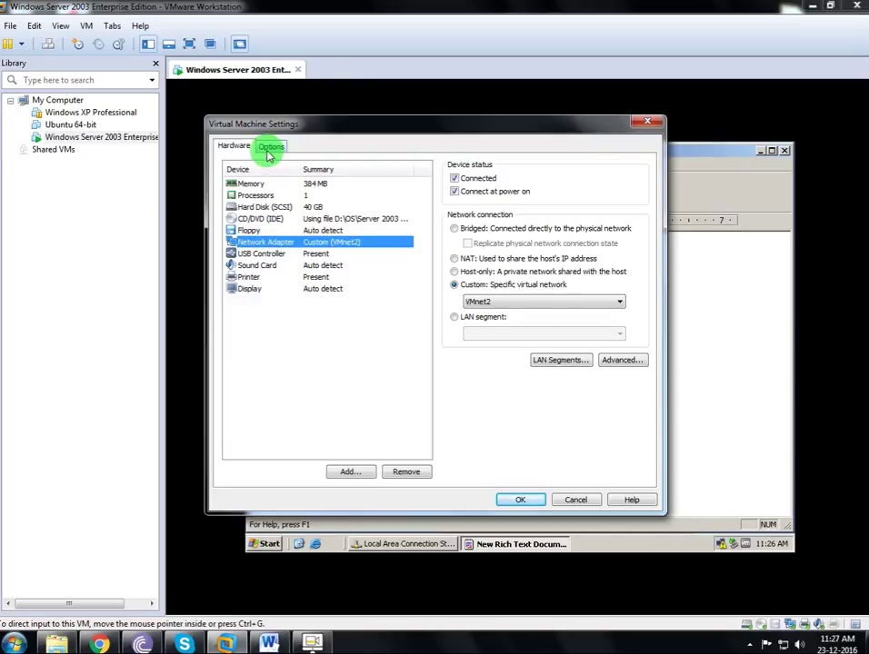
Add a new network adapter connected to custom VMnet3 and apply the settings.
left_click(343, 472)
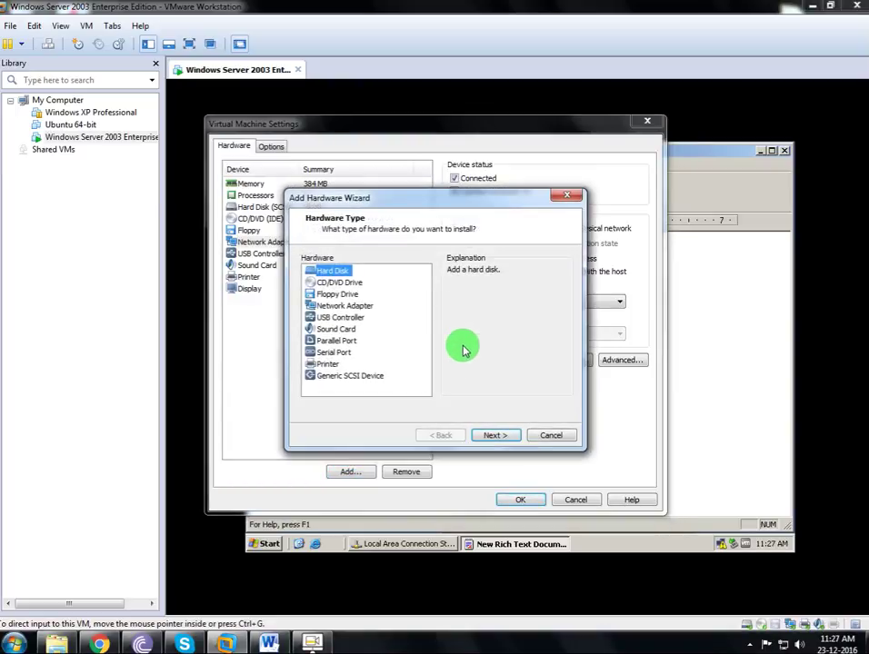
left_click(345, 305)
left_click(496, 436)
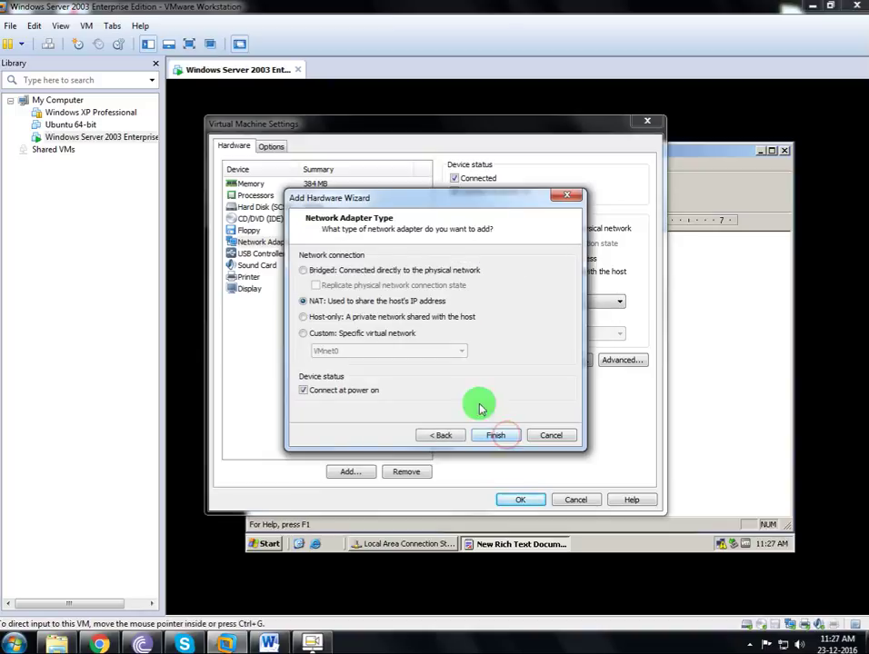
left_click(362, 333)
left_click(368, 351)
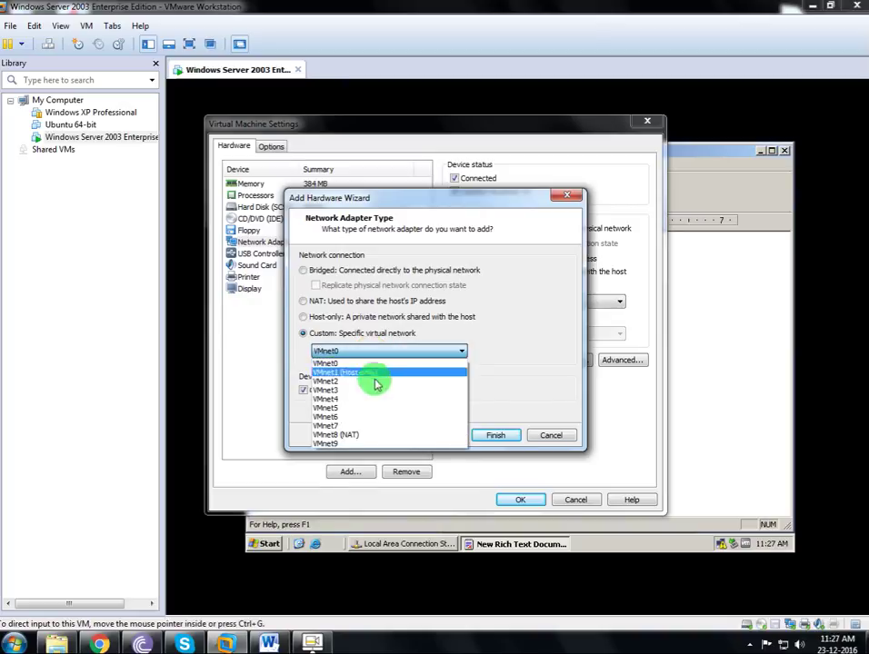
left_click(373, 389)
left_click(499, 436)
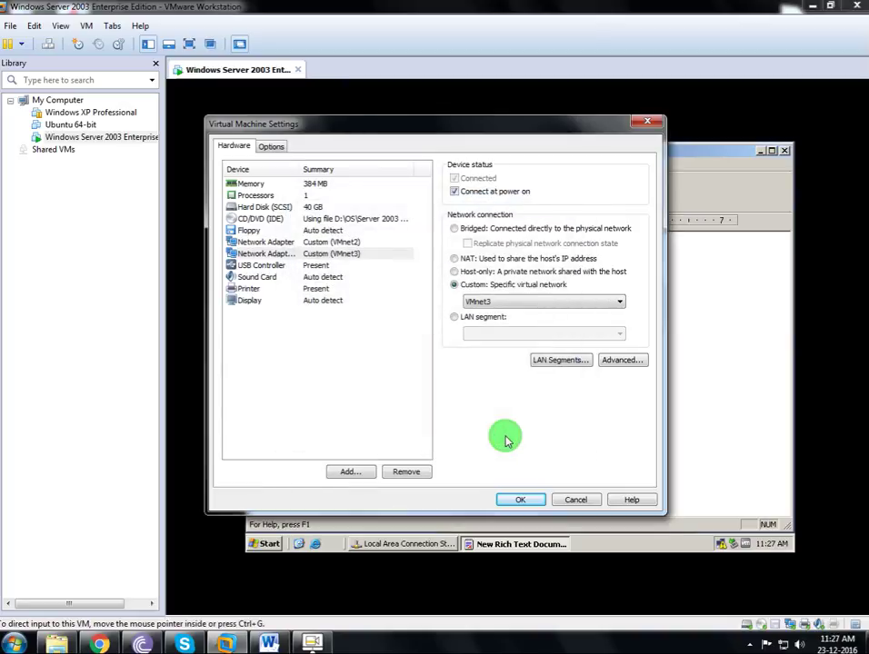
left_click(533, 501)
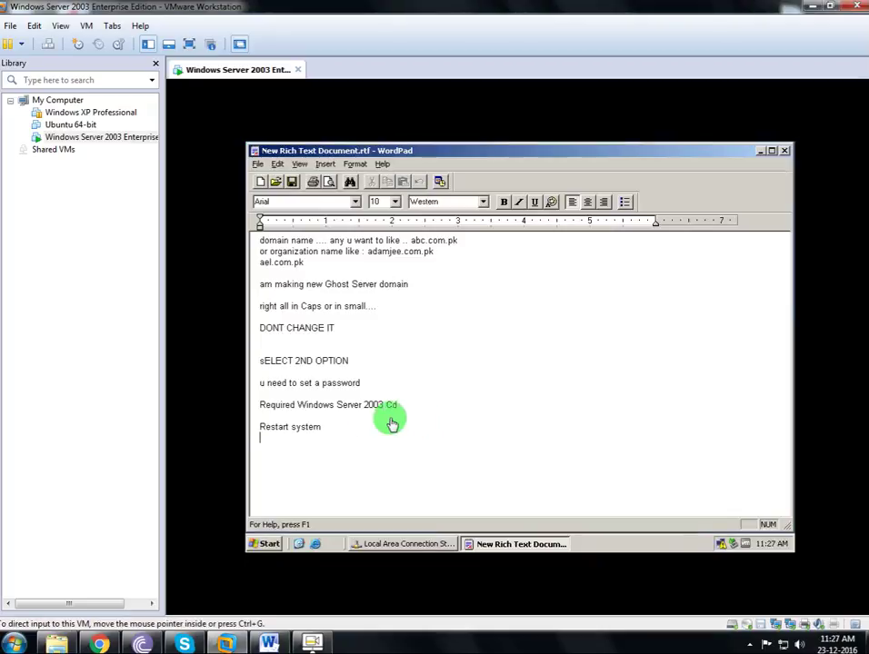
Replace the old WordPad notes with 'u required 2 lan' for external and internal cards.
left_click_drag(342, 439, 254, 283)
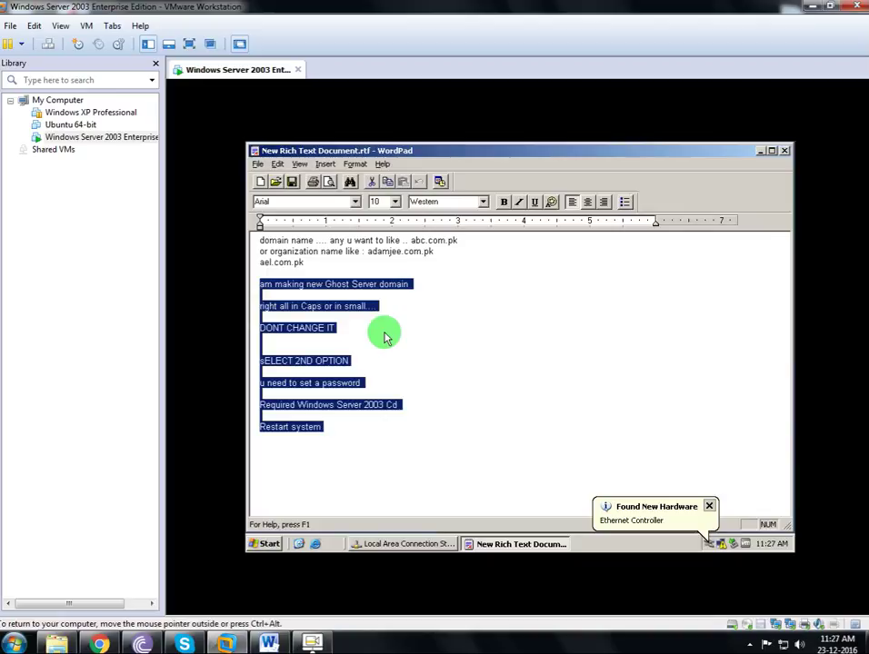
key("ctrl+a")
key("Delete")
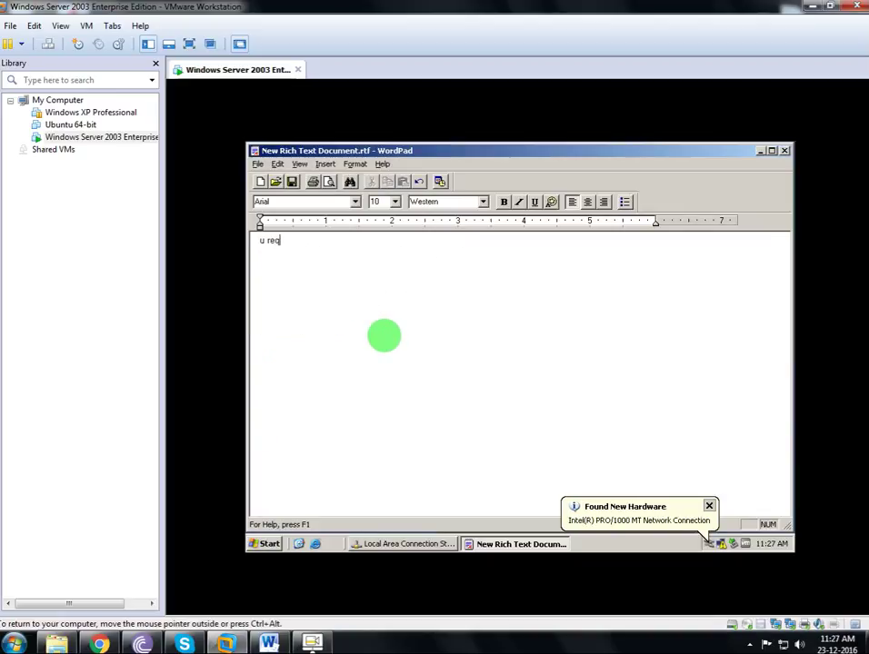
type("u required 2")
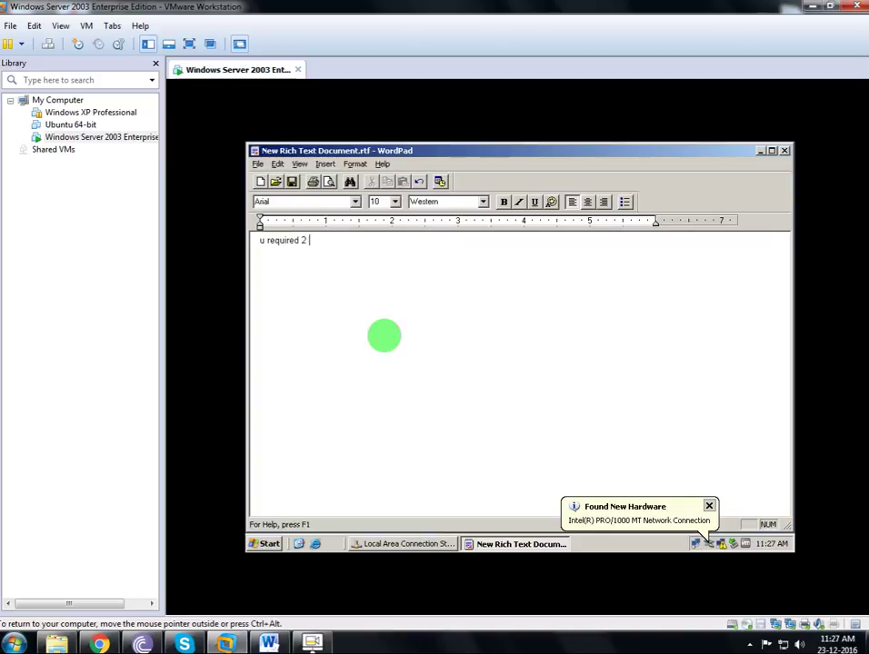
type(" lan  Card")
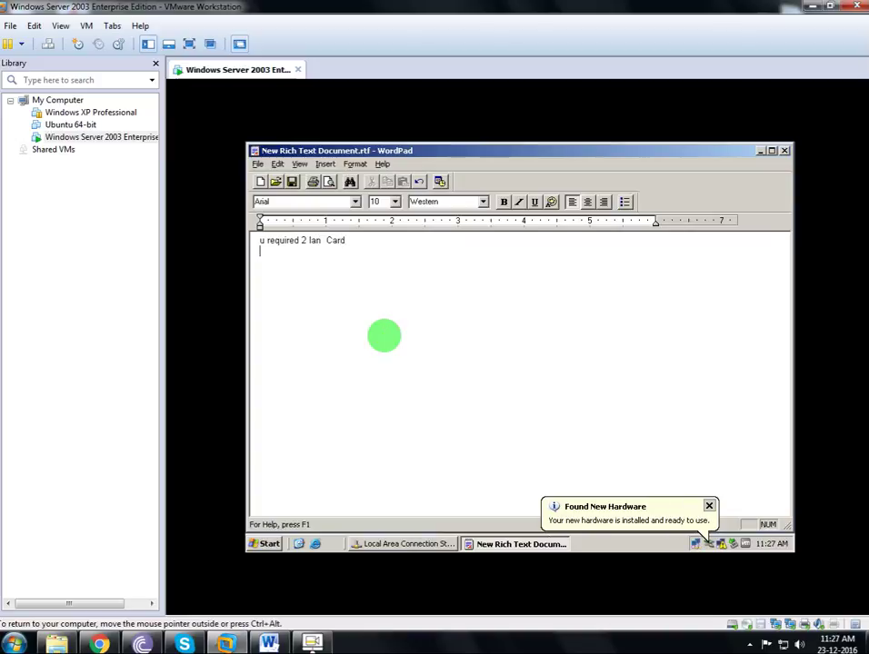
key("Return")
type("f")
type("1")
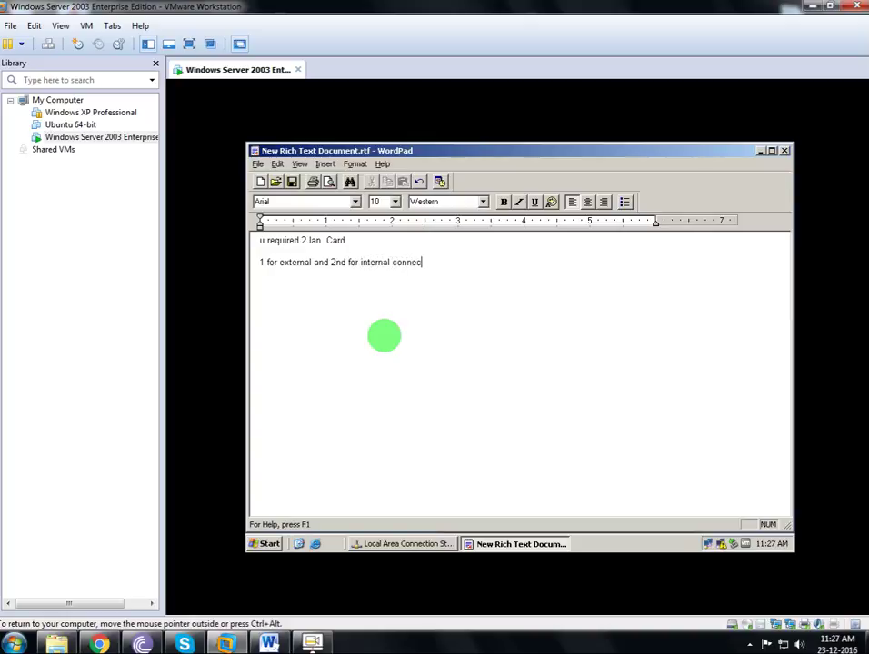
type("ting")
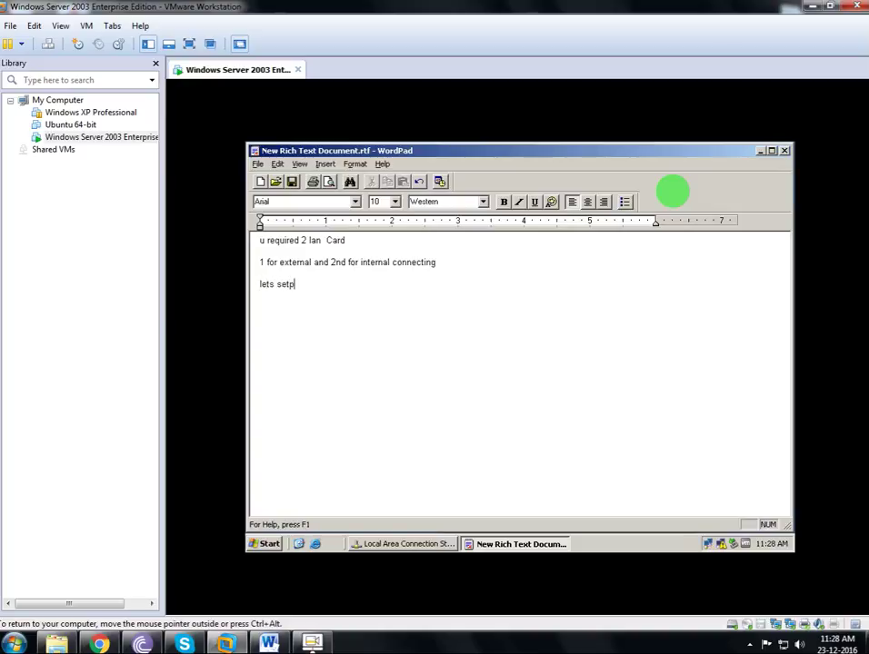
type("psa")
left_click(760, 151)
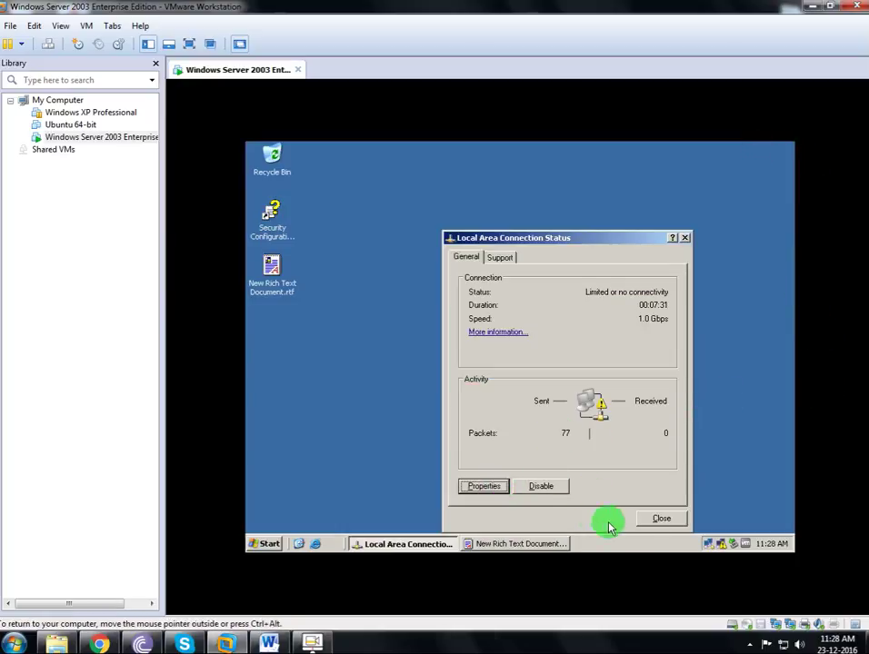
Open Network Connections from the tray icon and rename Local Area Connection to Wan.
left_click(661, 518)
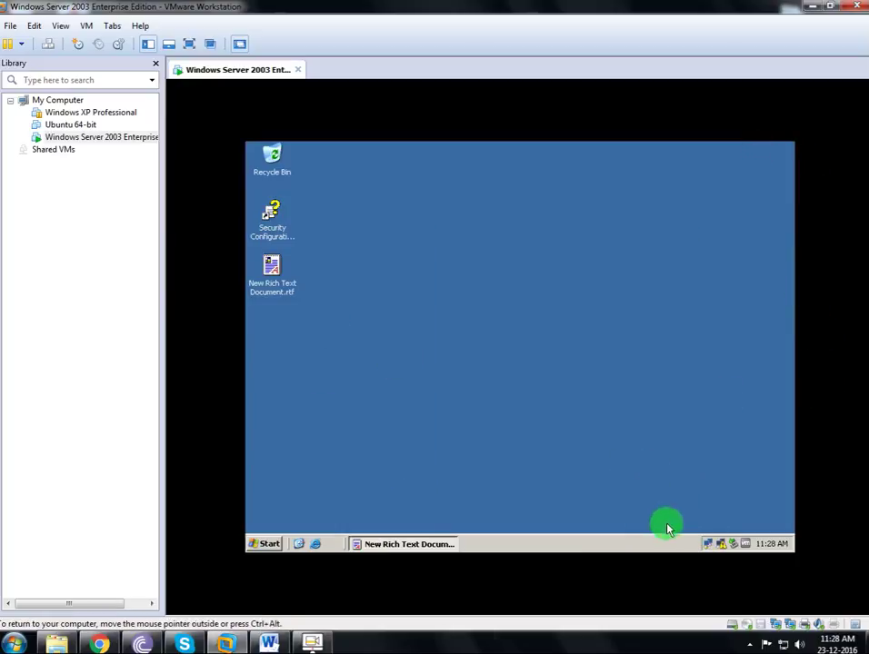
right_click(709, 546)
left_click(694, 537)
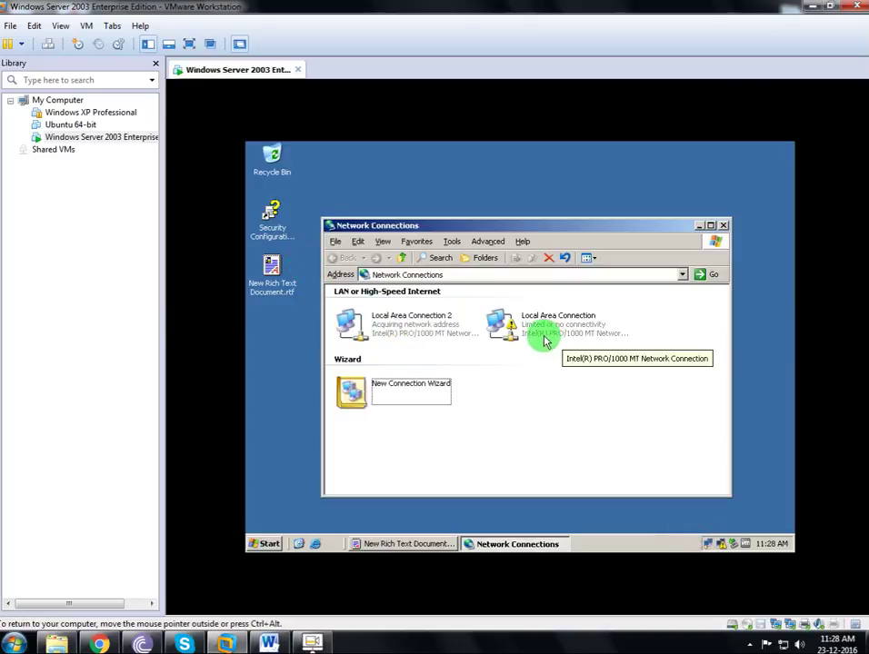
left_click(576, 330)
left_click(577, 331)
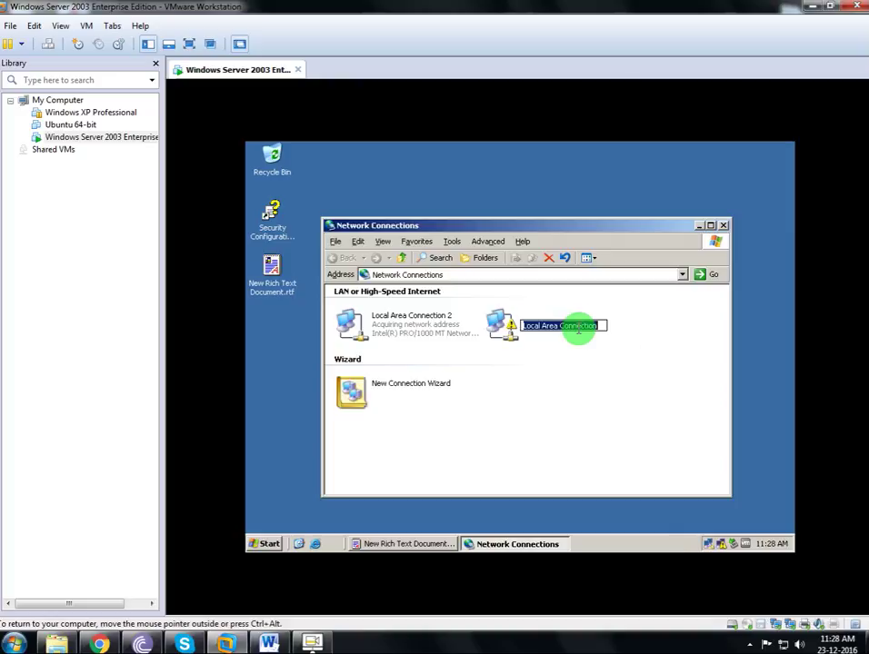
type("Wan")
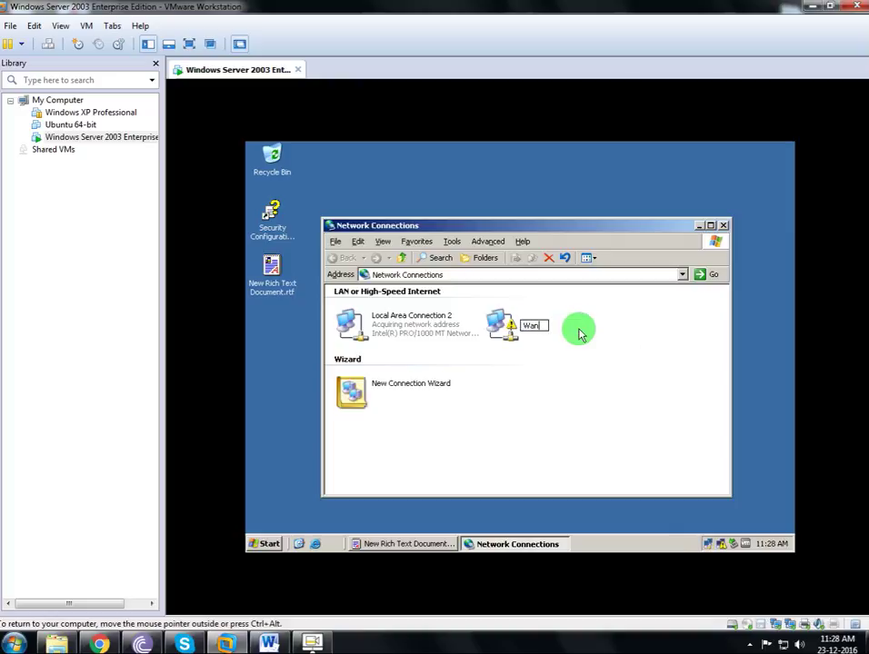
key("Return")
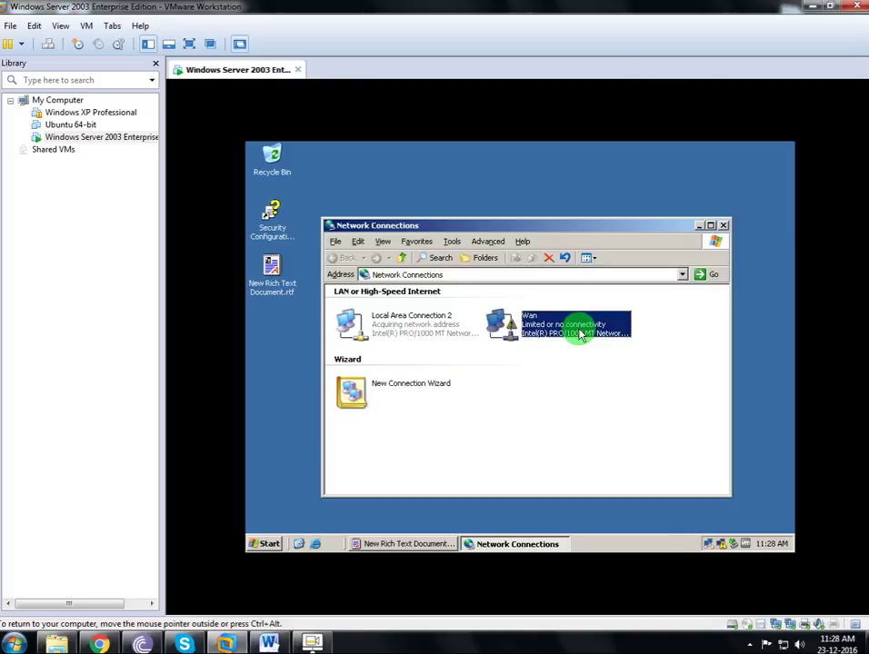
Rename Local Area Connection 2 to Lan, then open Wan's properties.
key("Left")
key("F2")
type("Lan")
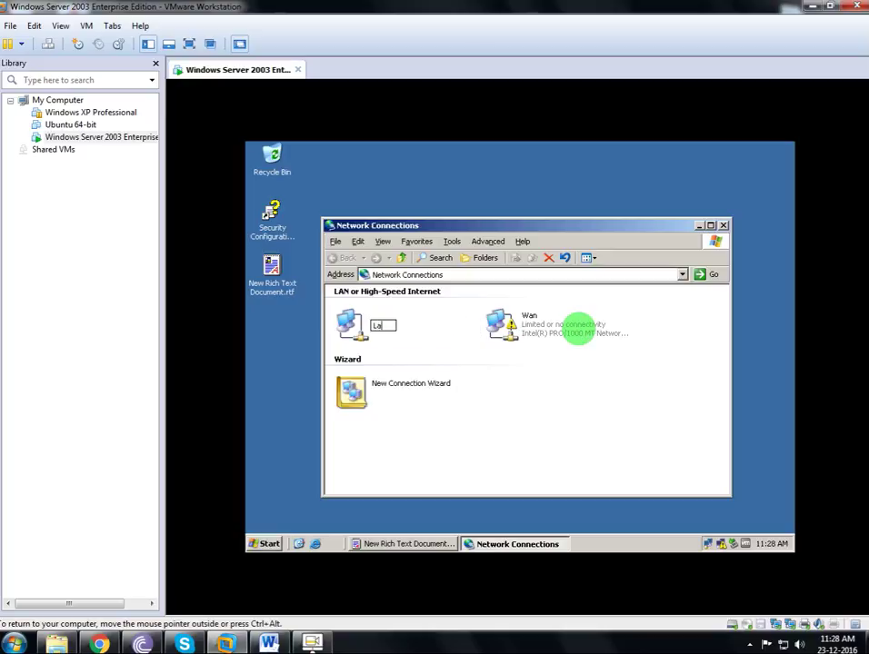
key("Return")
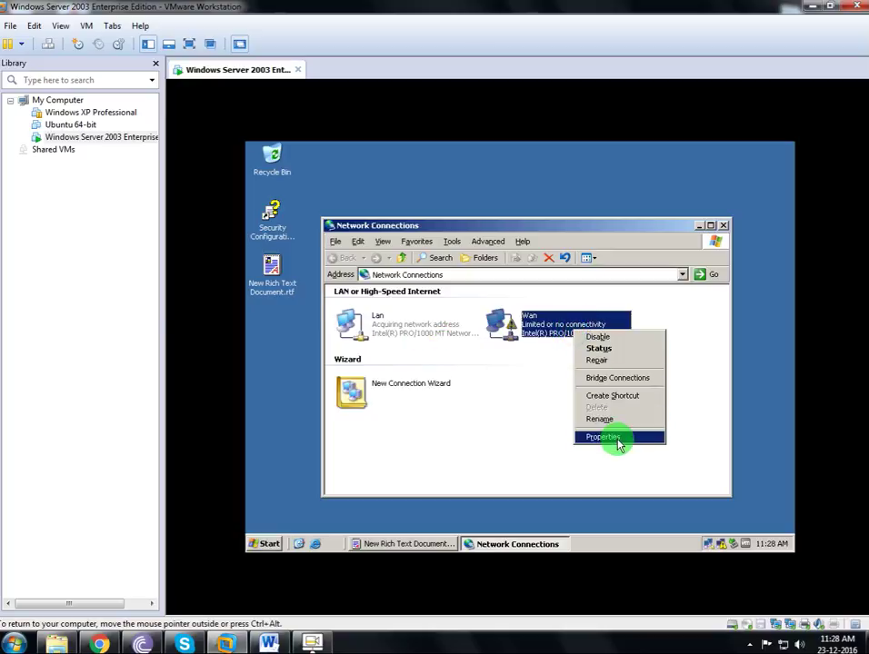
left_click(615, 437)
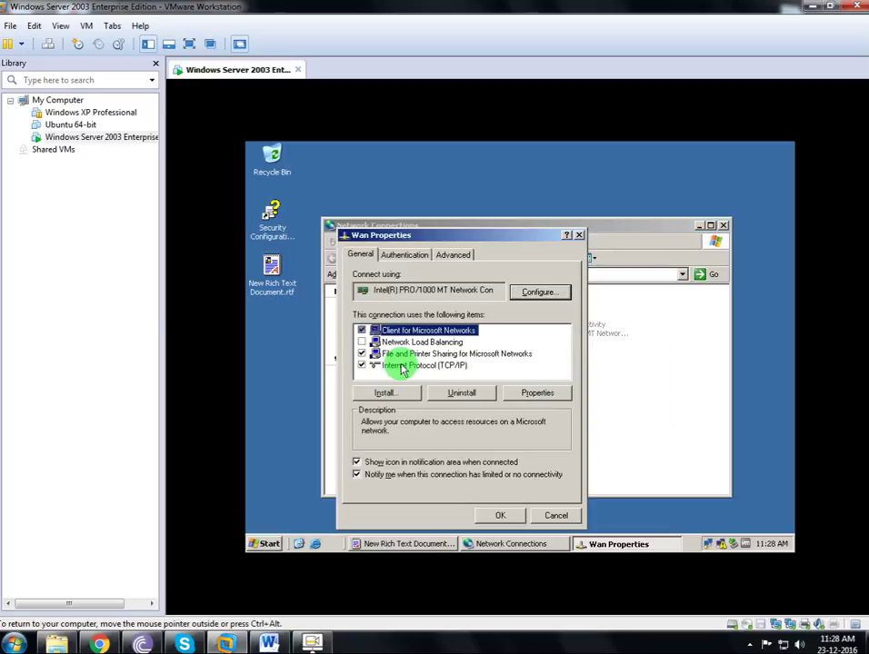
Enter Wan's static TCP/IP address 192.168.1.1 with subnet mask 255.255.255.0.
left_click(401, 368)
double_click(401, 367)
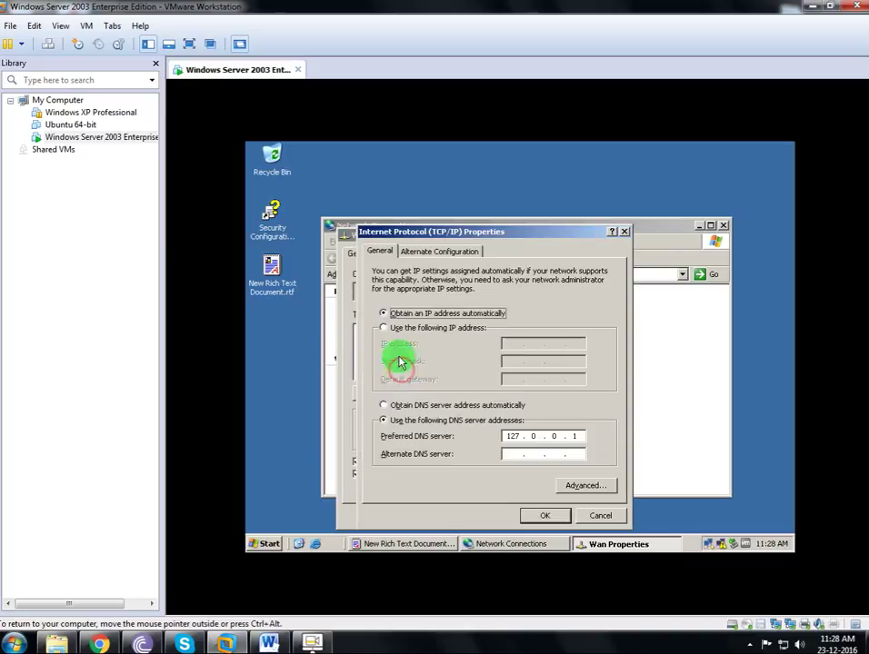
left_click(406, 327)
left_click(512, 343)
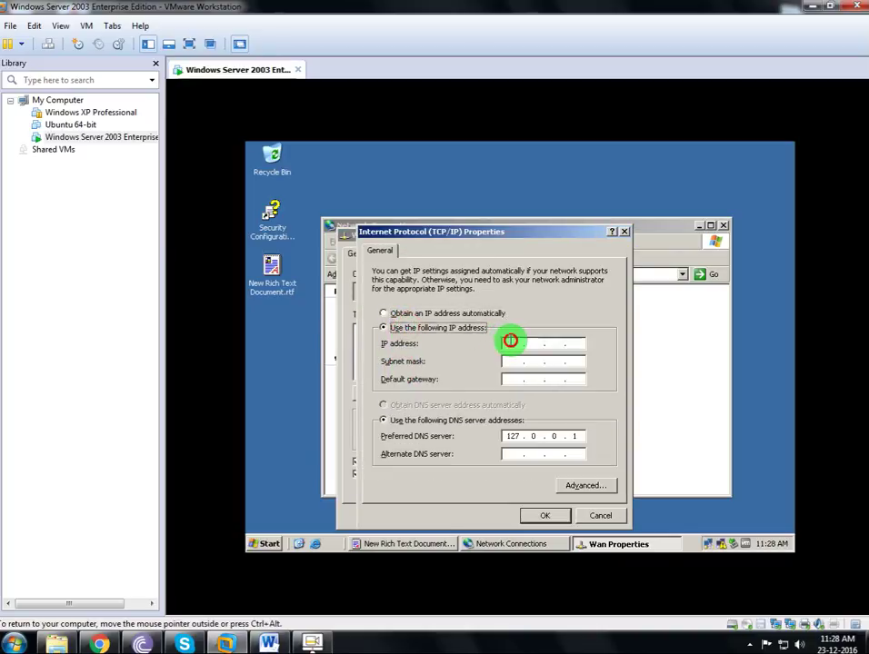
type("192 . 168 . 1 .")
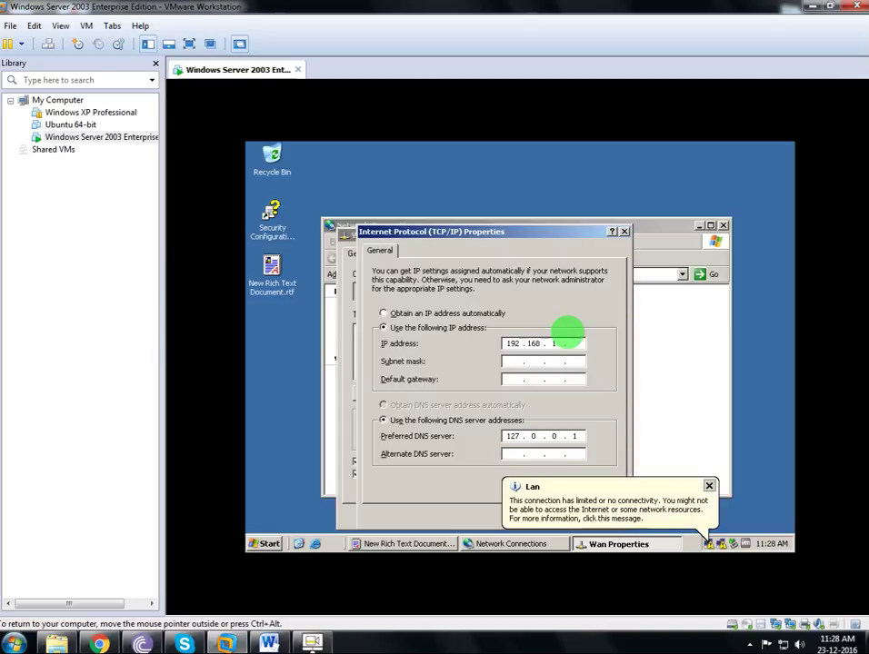
type("2")
key("Tab")
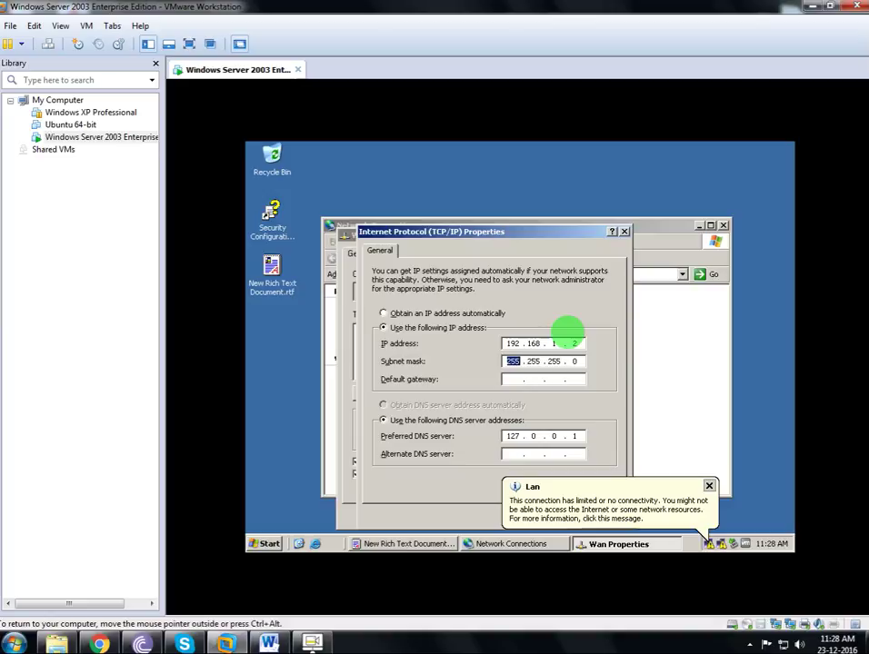
double_click(573, 344)
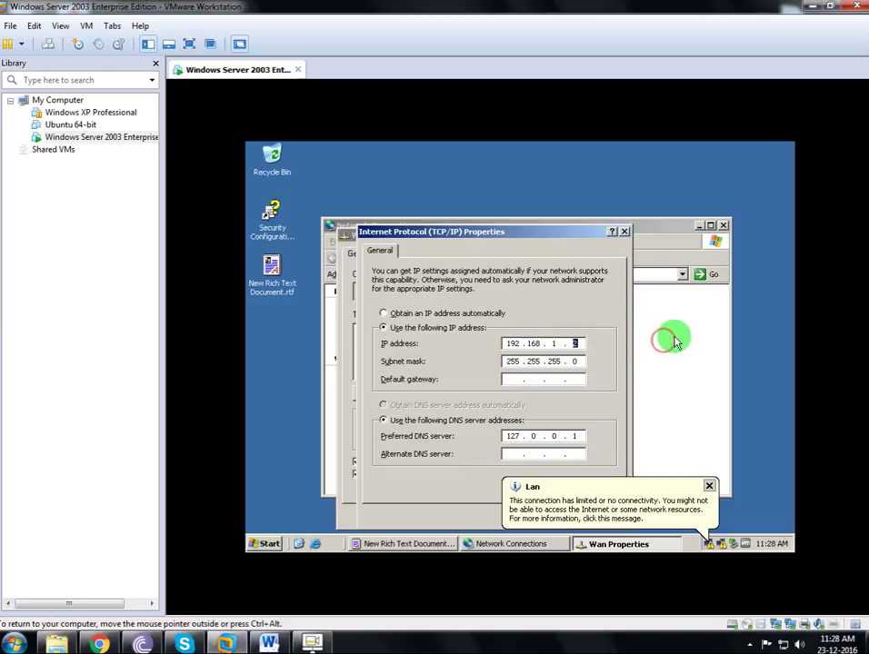
type("1")
key("Tab")
key("Tab")
key("Tab")
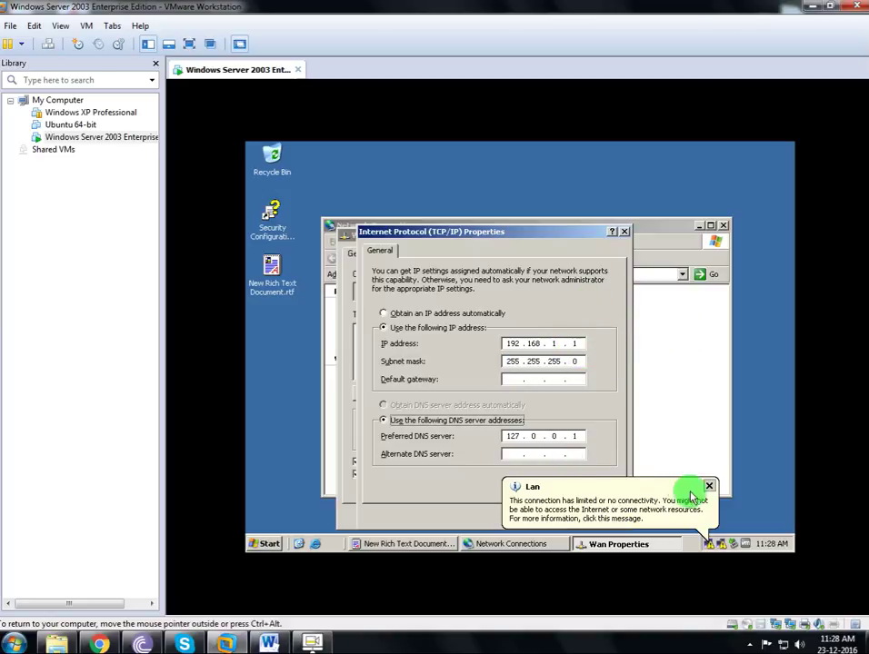
Confirm the Wan TCP/IP and connection settings so Wan shows Connected.
left_click(709, 486)
left_click(539, 520)
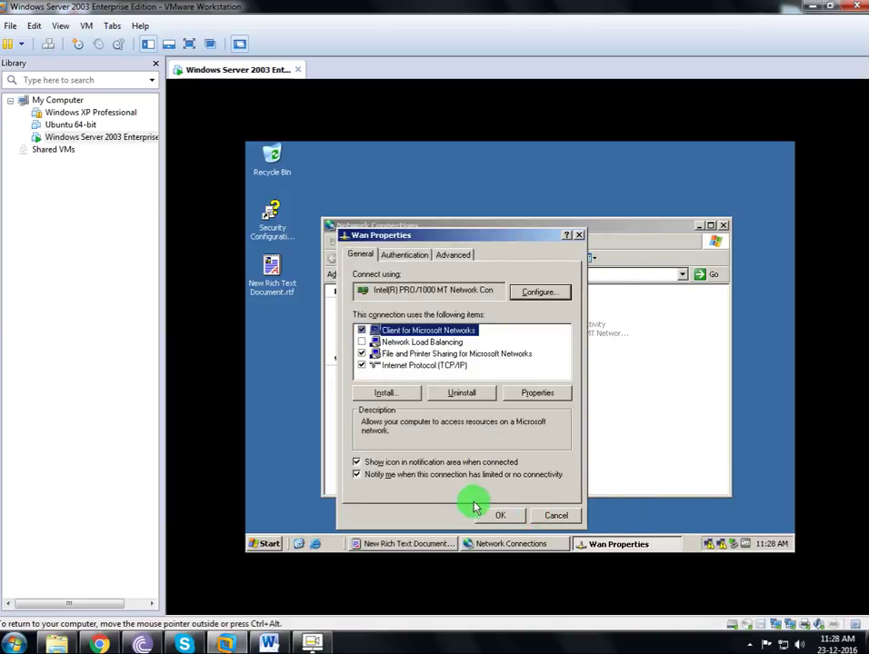
left_click(490, 515)
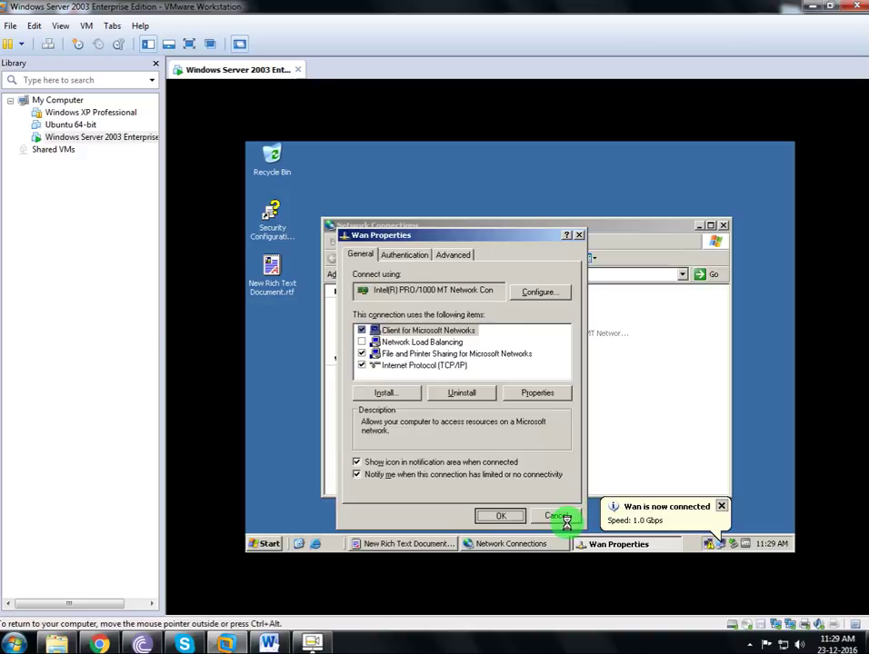
left_click(557, 516)
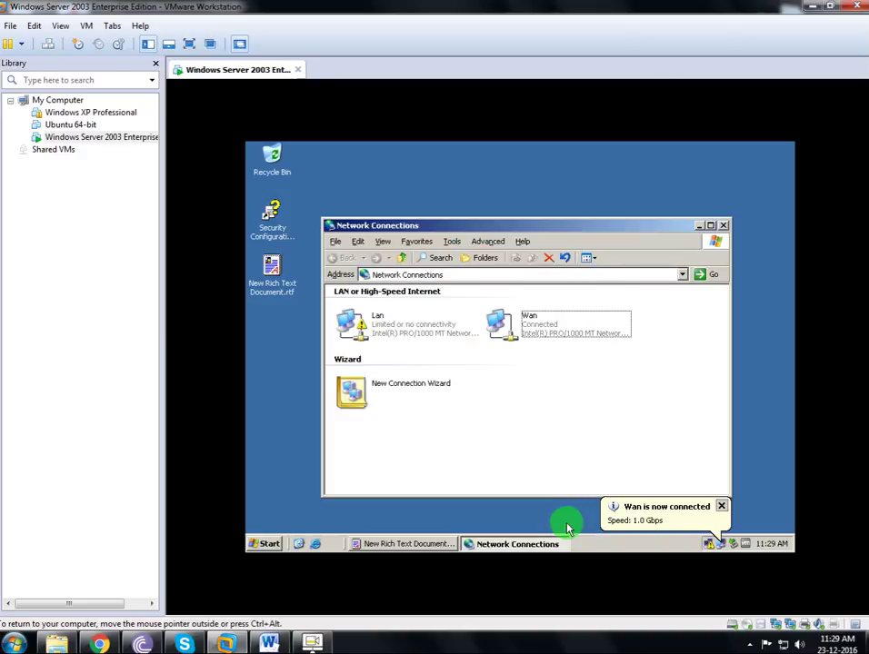
Open the Lan connection's properties and enable its notification-area icon.
left_click(411, 334)
right_click(411, 337)
left_click(458, 447)
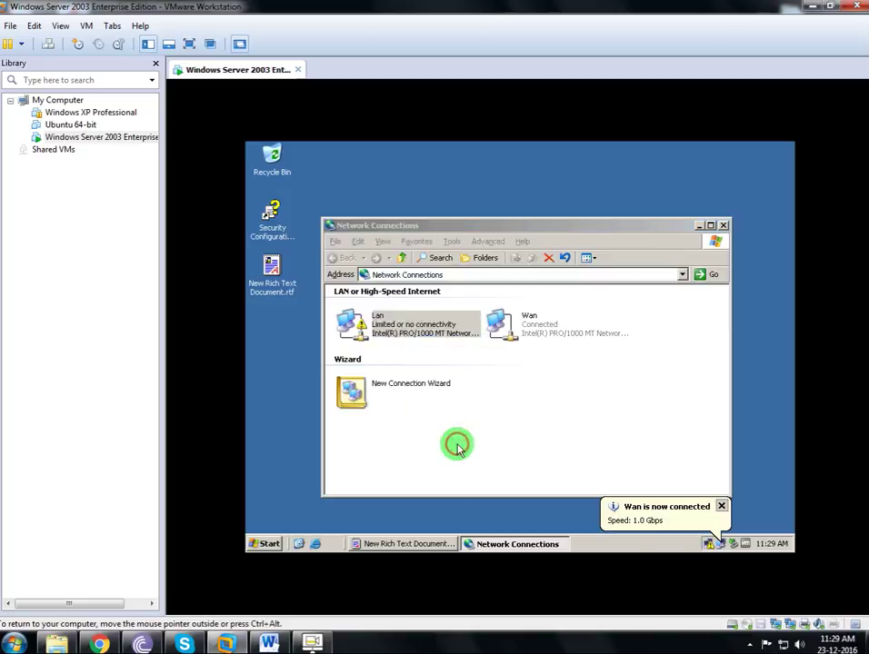
left_click(284, 391)
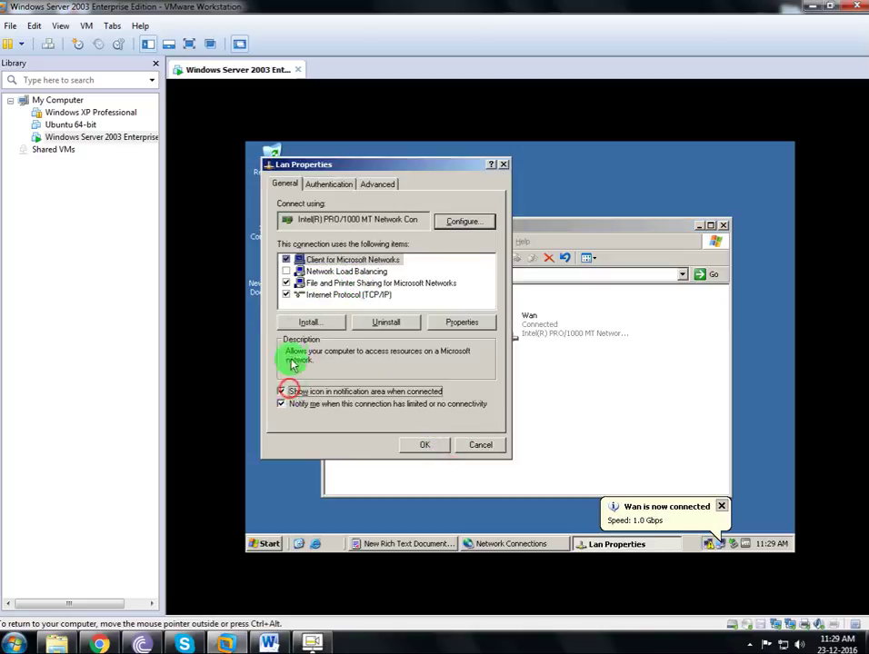
Give Lan static IP 192.168.1.5, mask 255.255.255.0, gateway 192.168.1.1, accepting the empty-DNS warning.
double_click(330, 296)
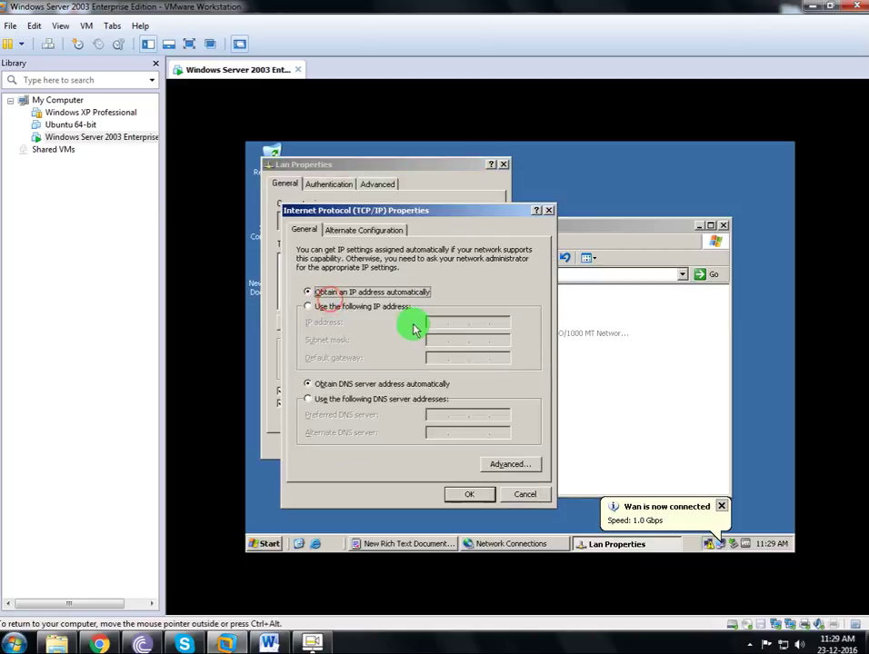
left_click(390, 306)
left_click(432, 325)
type("1")
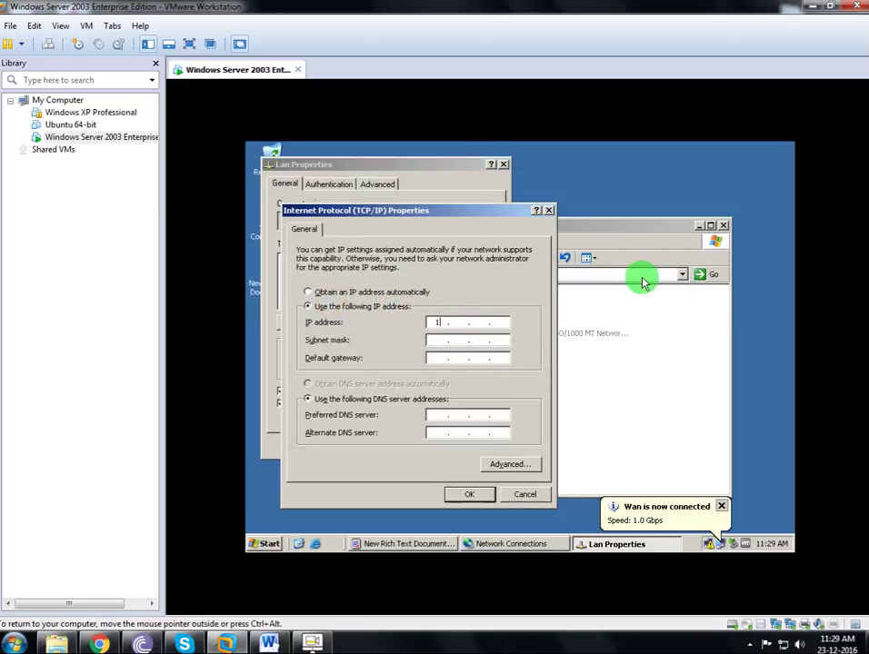
type("92.168.1.")
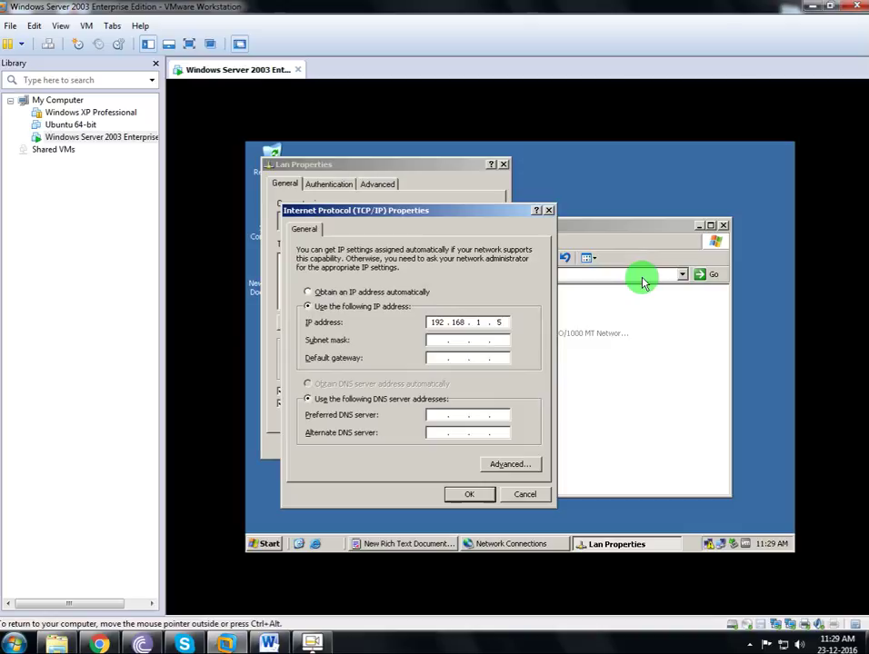
key("Tab")
key("Tab")
type("192.168.1.1")
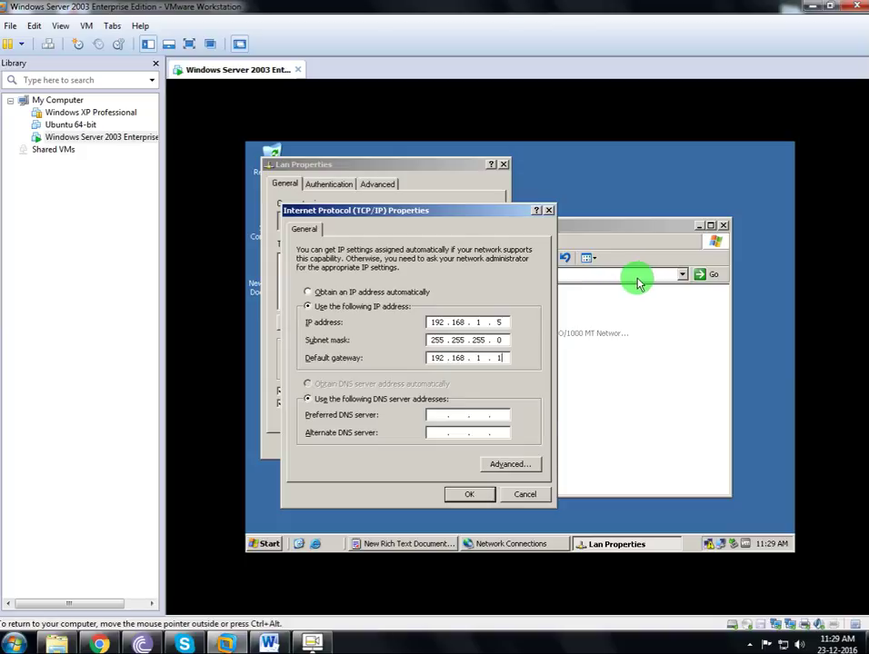
left_click(469, 495)
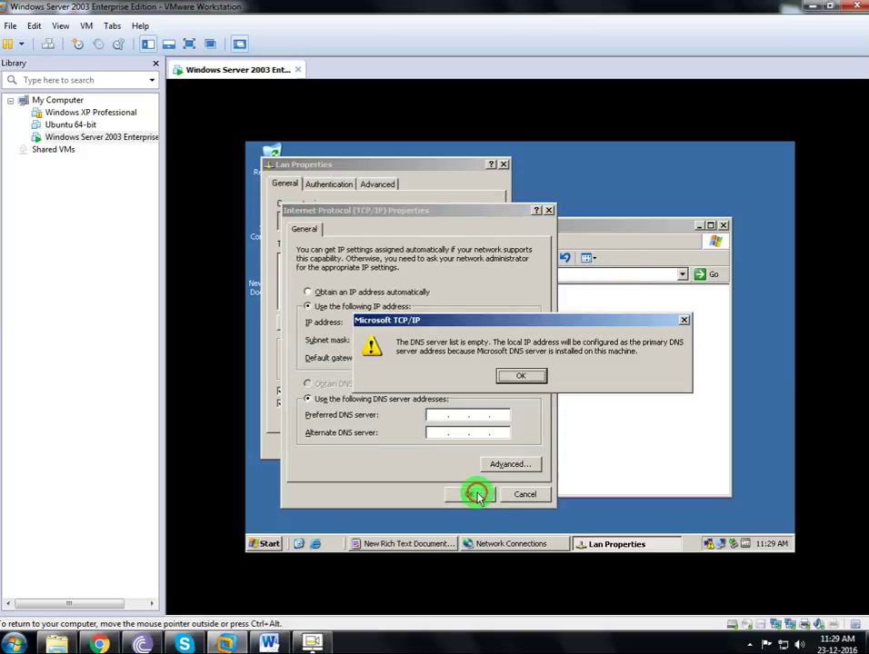
left_click(510, 378)
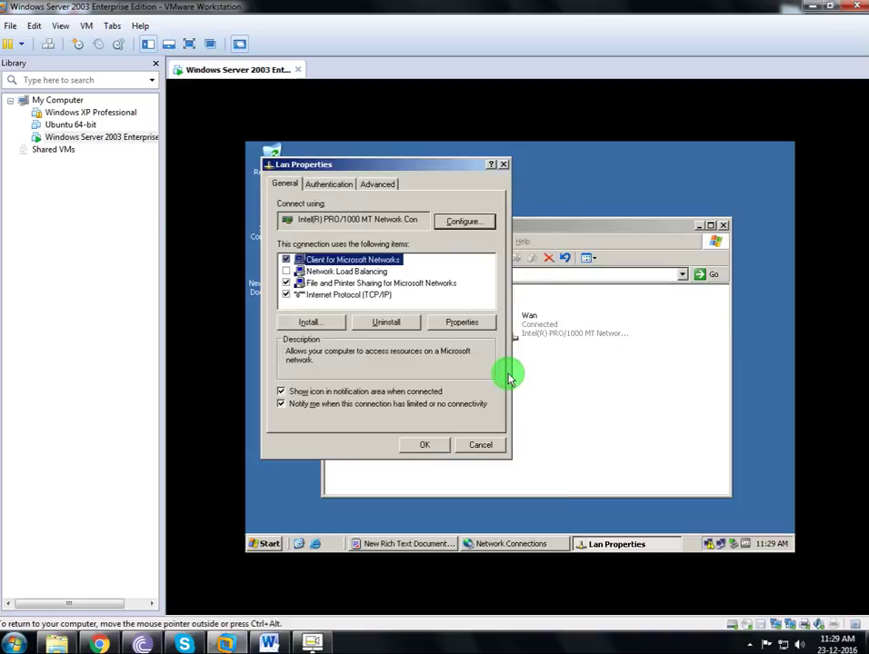
Recheck Lan's TCP/IP settings, cancel without changes, and bring Lan Properties back forward.
double_click(354, 295)
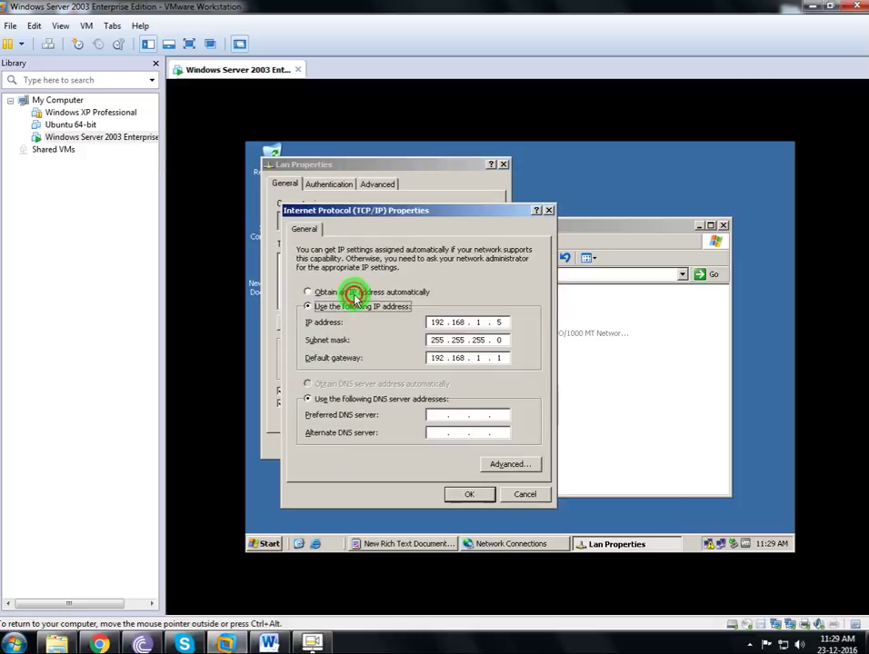
left_click(523, 496)
left_click(442, 464)
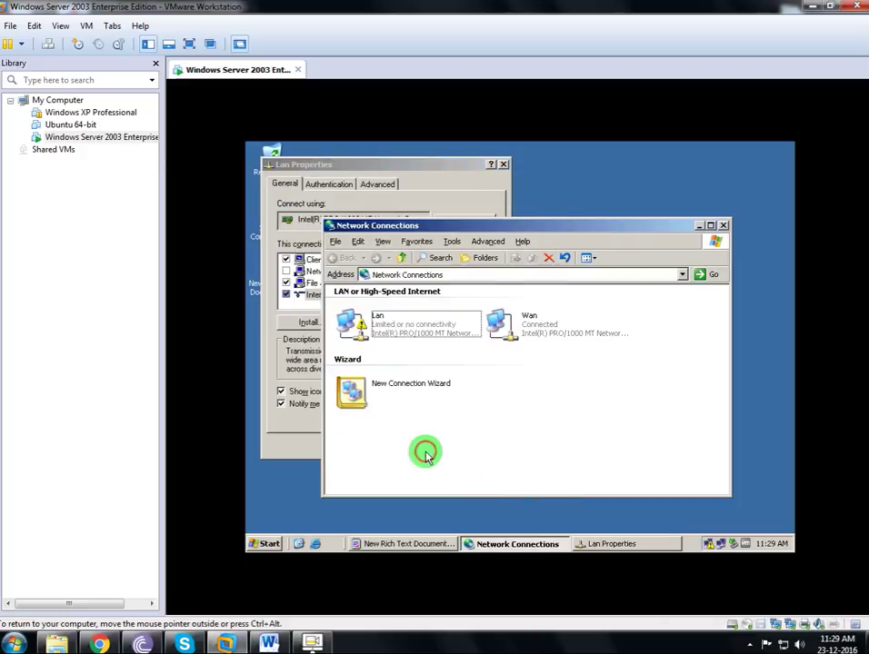
left_click(301, 438)
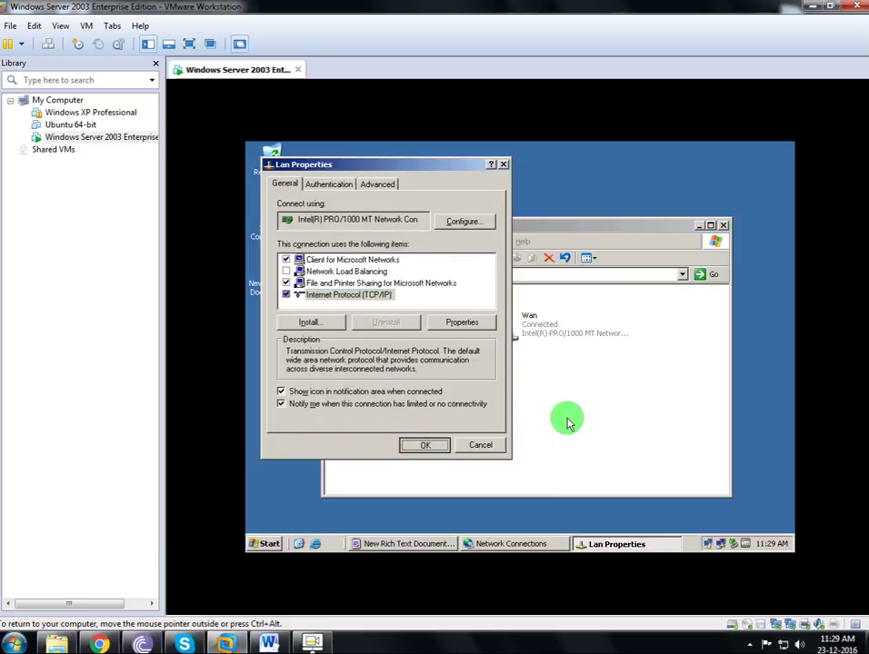
left_click(566, 418)
Verify in Wan's status Support tab that it uses manual address 192.168.1.1, then close the network windows.
right_click(535, 338)
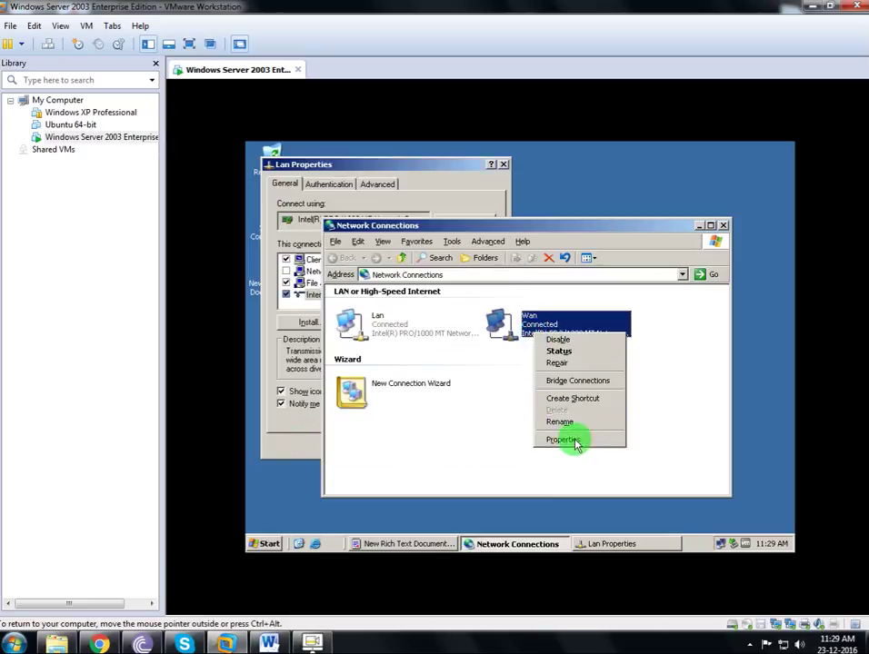
left_click(546, 351)
left_click(454, 224)
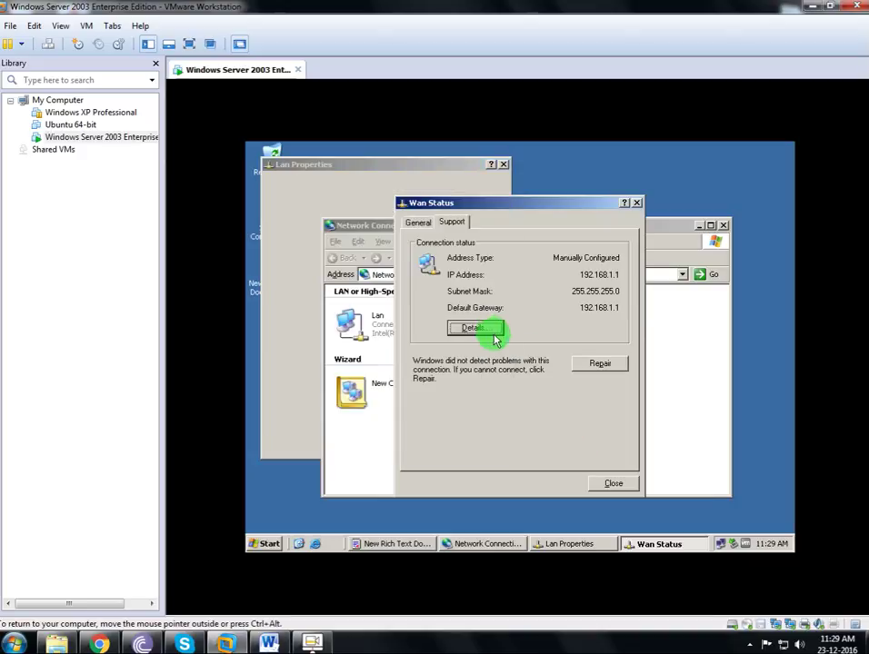
left_click(613, 485)
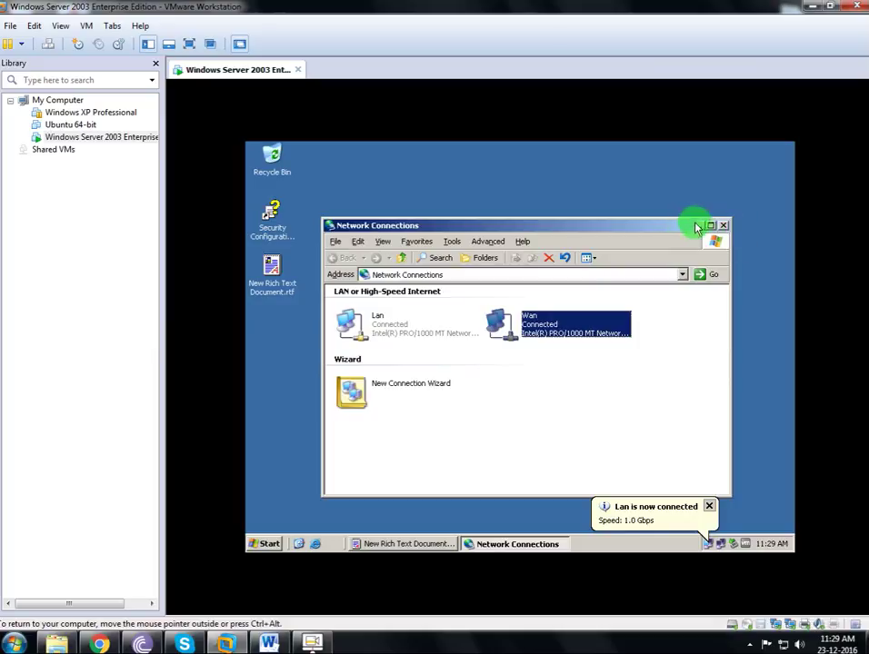
left_click(723, 226)
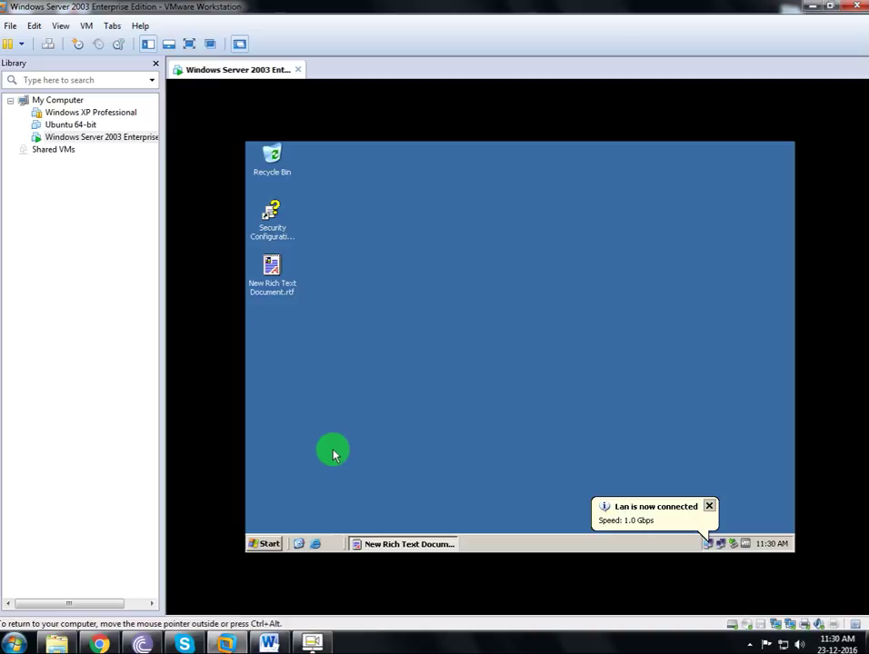
Launch Active Directory Users and Computers from Administrative Tools.
left_click(269, 543)
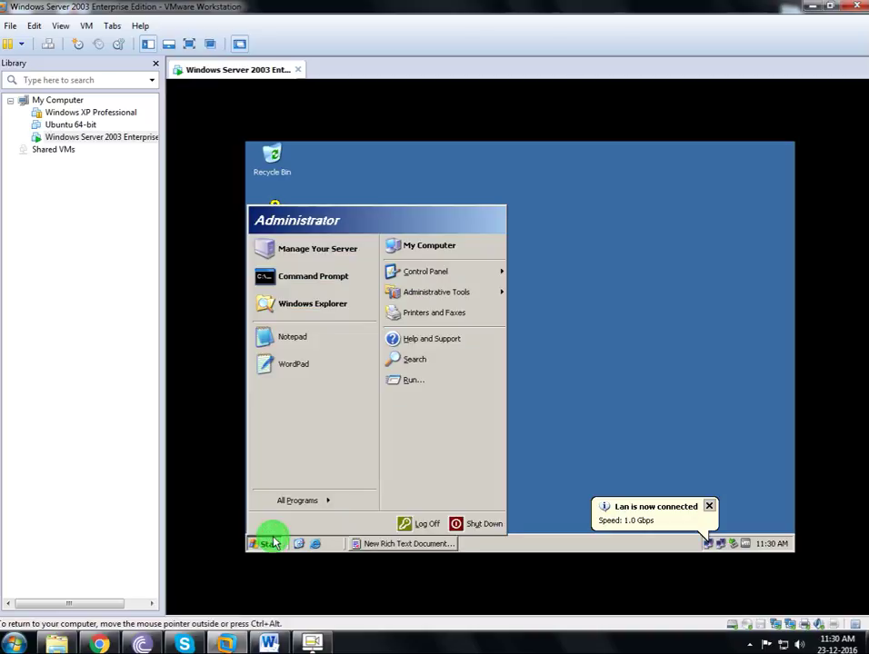
mouse_move(293, 499)
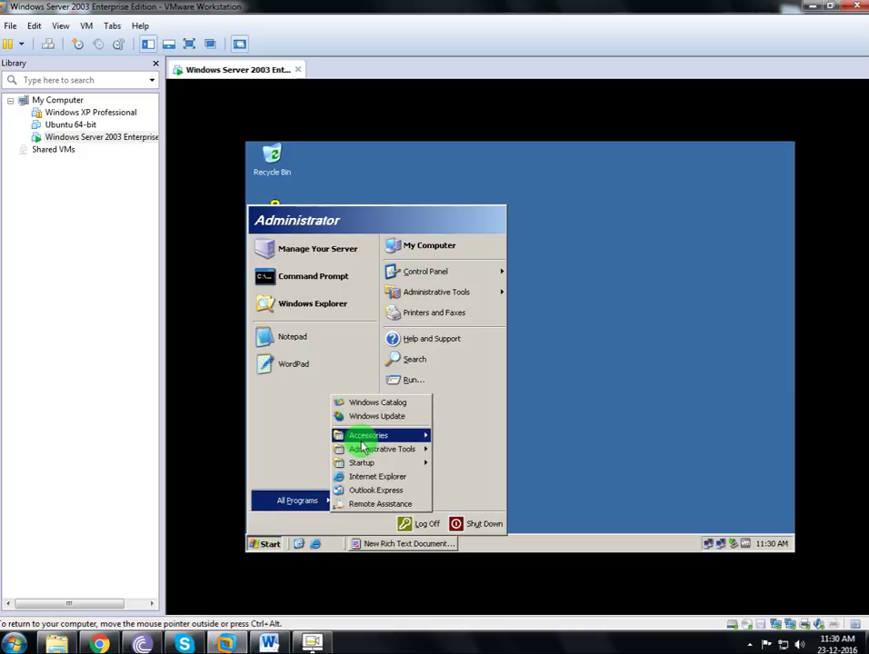
mouse_move(364, 449)
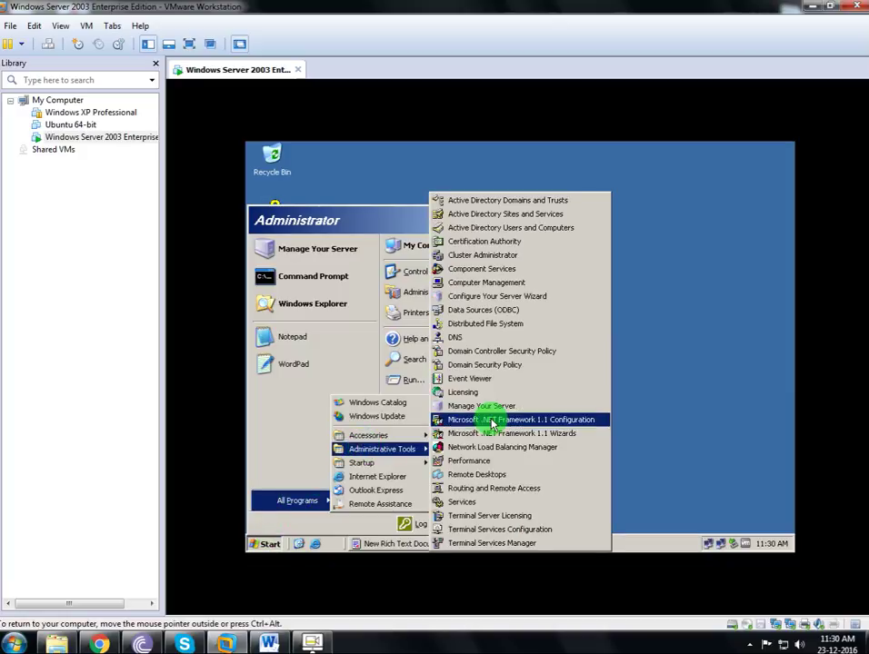
left_click(488, 229)
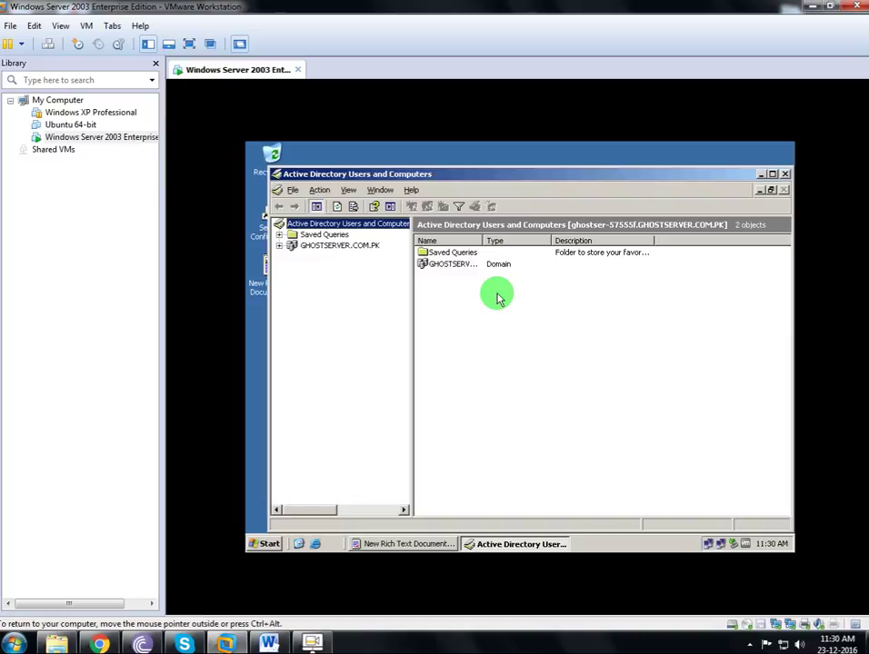
Expand the GHOSTSERVER.COM.PK domain tree and bring the WordPad notes back to front.
left_click(329, 248)
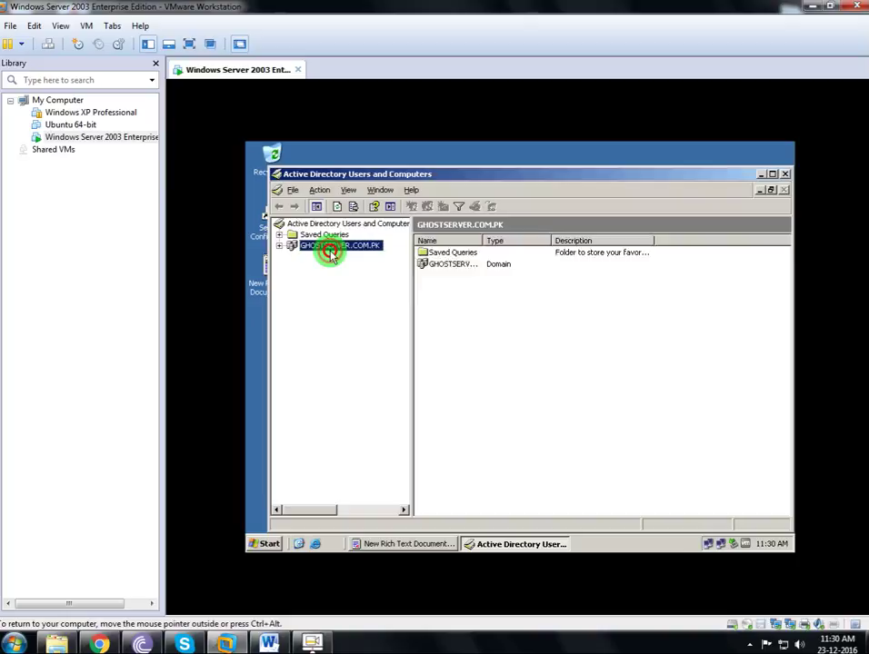
left_click(279, 246)
left_click(263, 283)
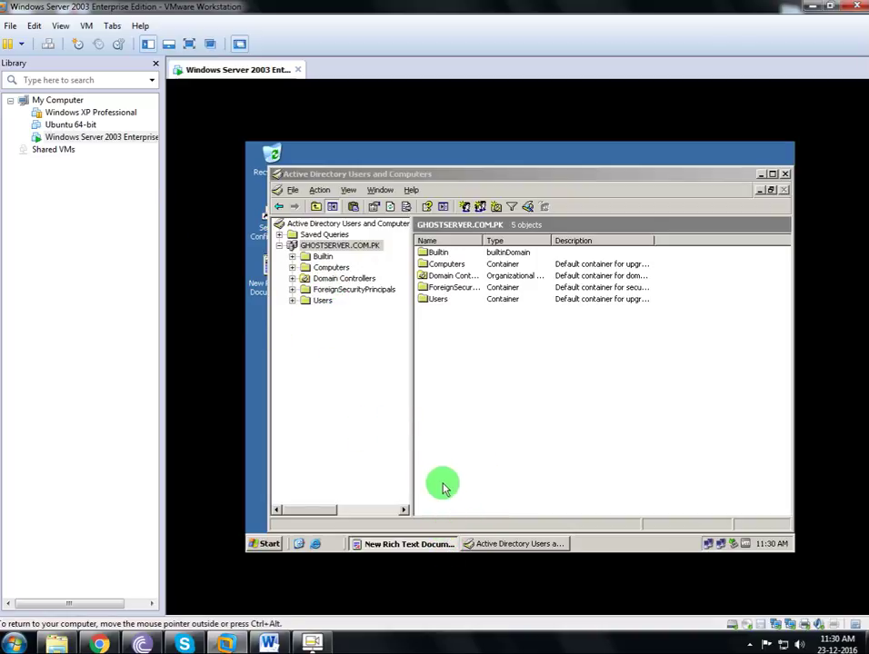
left_click(395, 544)
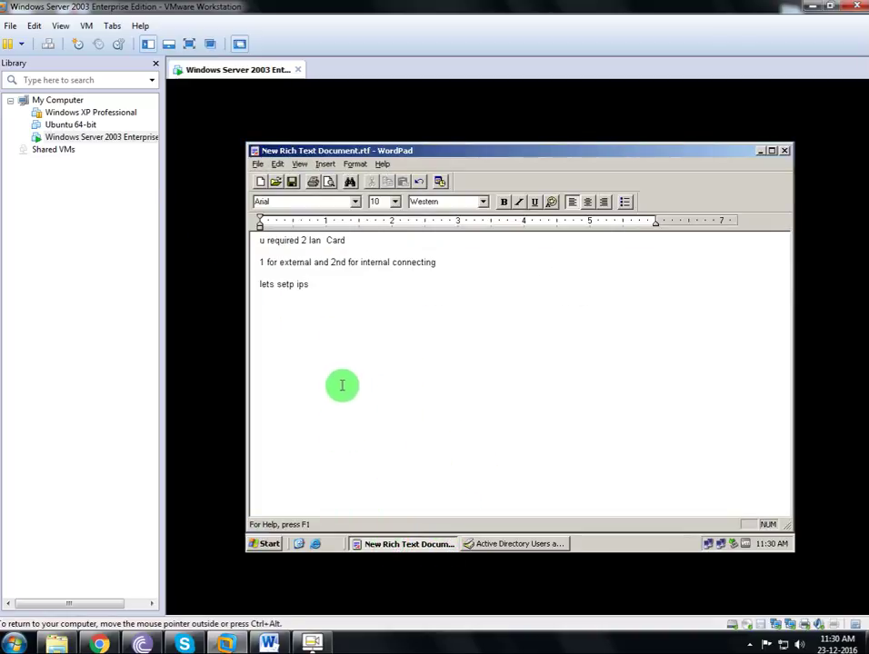
Switch the VM to full screen and move WordPad aside to reveal Active Directory.
left_click(196, 46)
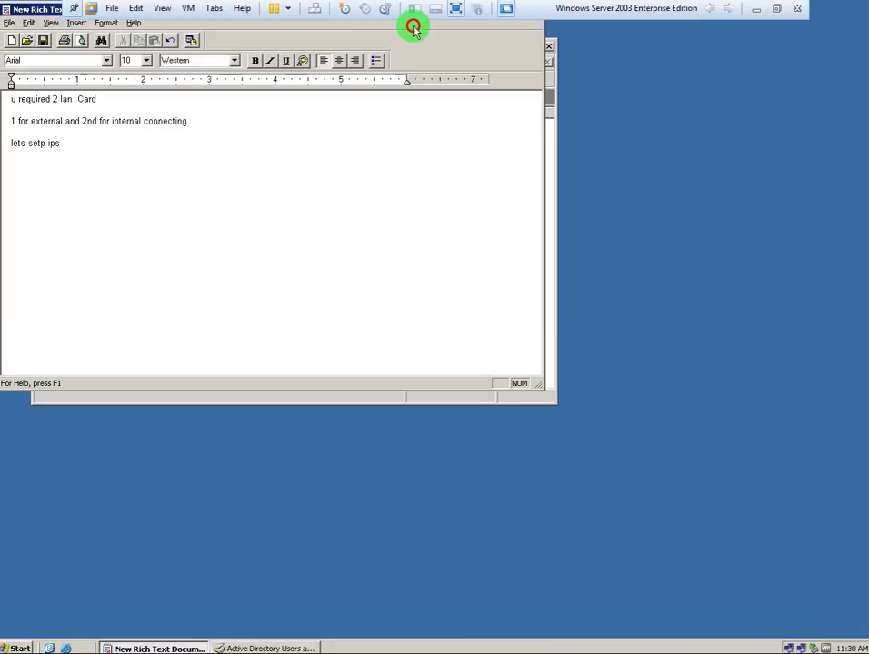
left_click(27, 24)
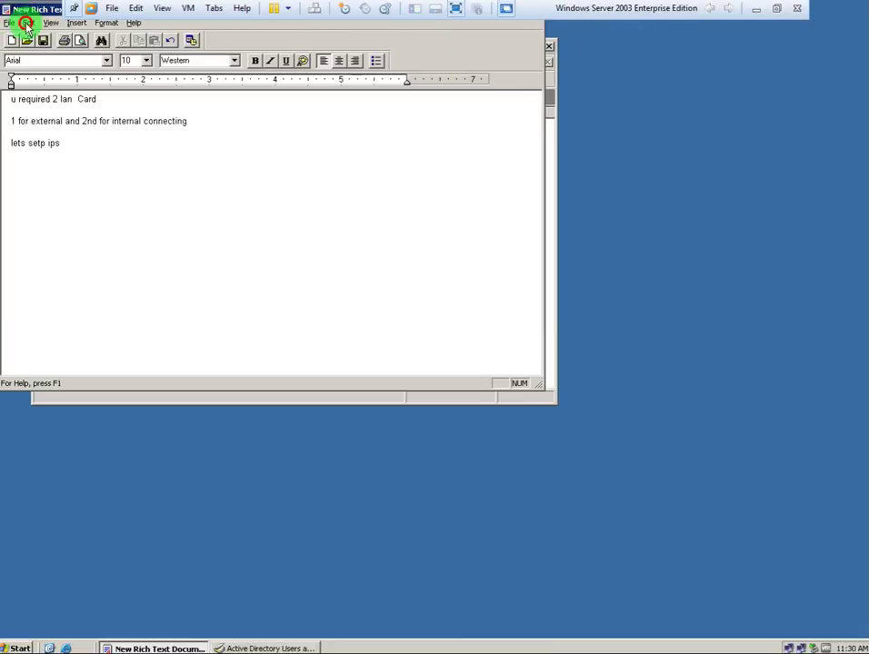
left_click_drag(14, 7, 272, 302)
Replace the WordPad notes with 'Active directory is complety install' and 'make user ...'.
left_click_drag(496, 542, 150, 300)
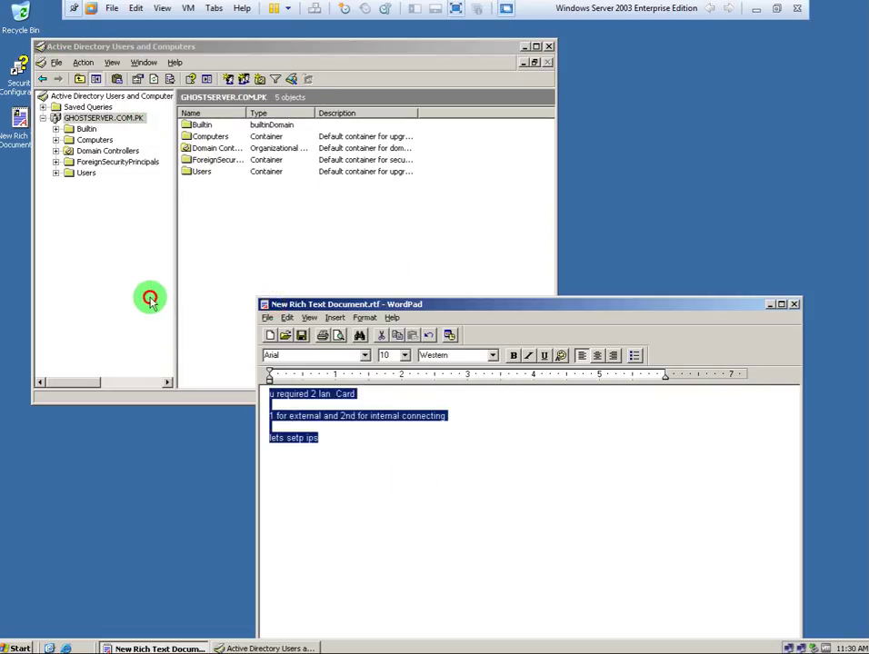
type("Active di")
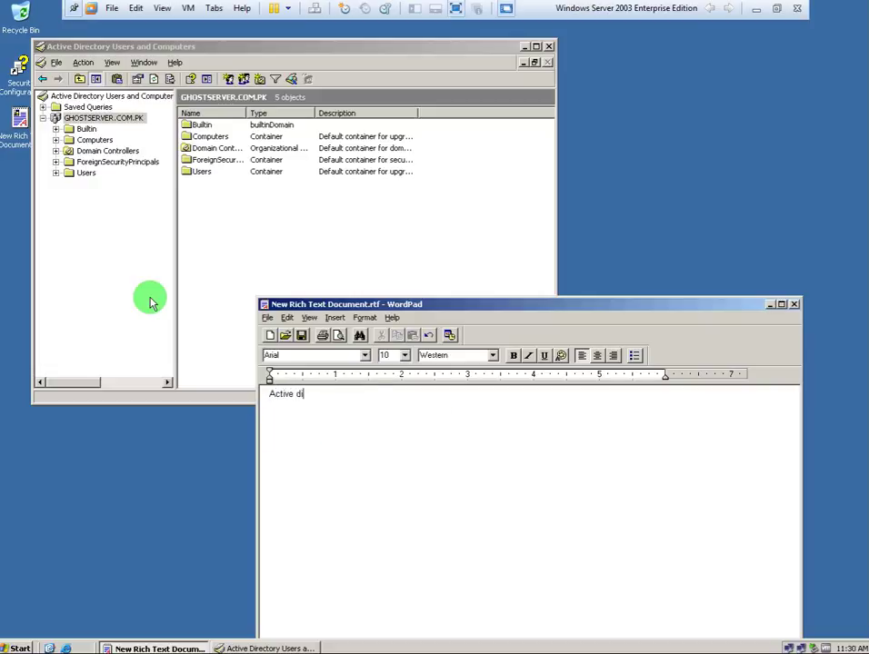
type("rectory is complety install")
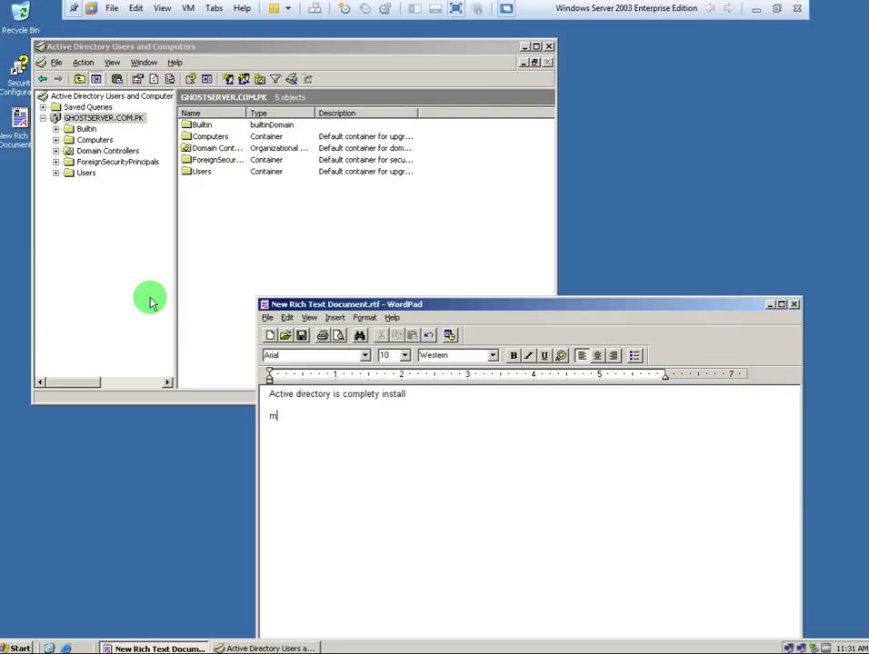
type("ake user ....")
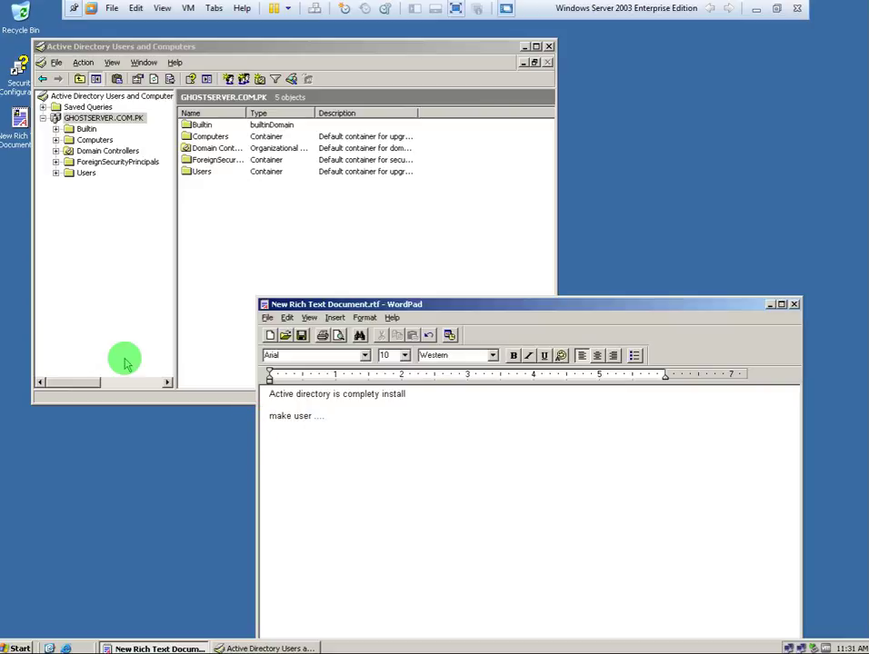
Choose New > User on the GHOSTSERVER.COM.PK Users container in Active Directory Users and Computers.
left_click(57, 175)
left_click(84, 174)
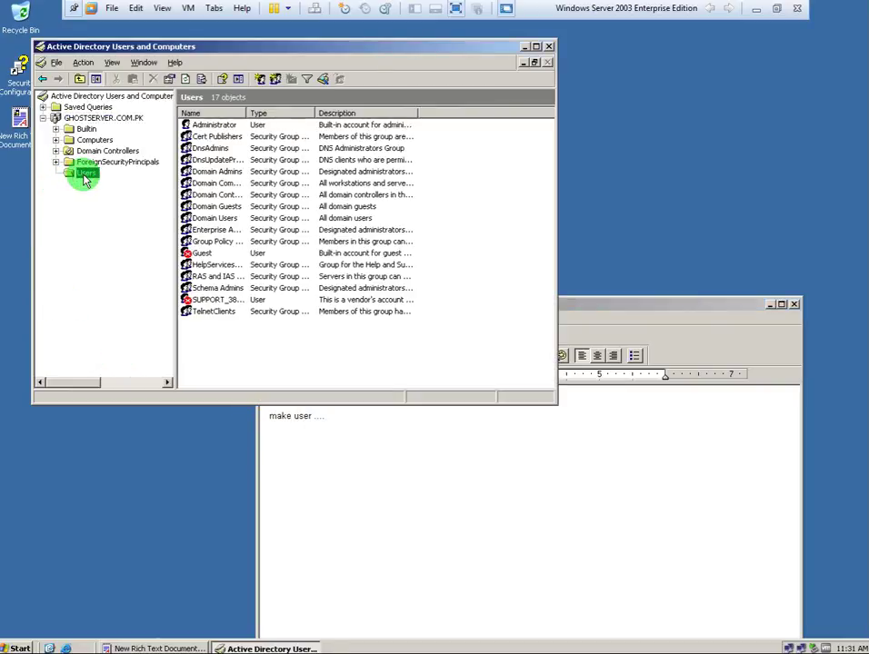
right_click(83, 176)
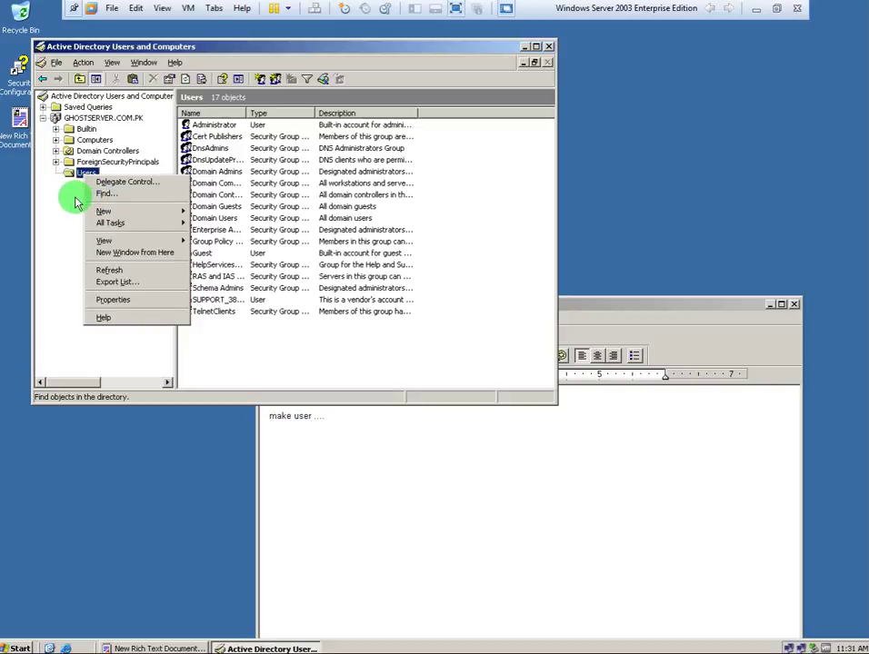
left_click(71, 140)
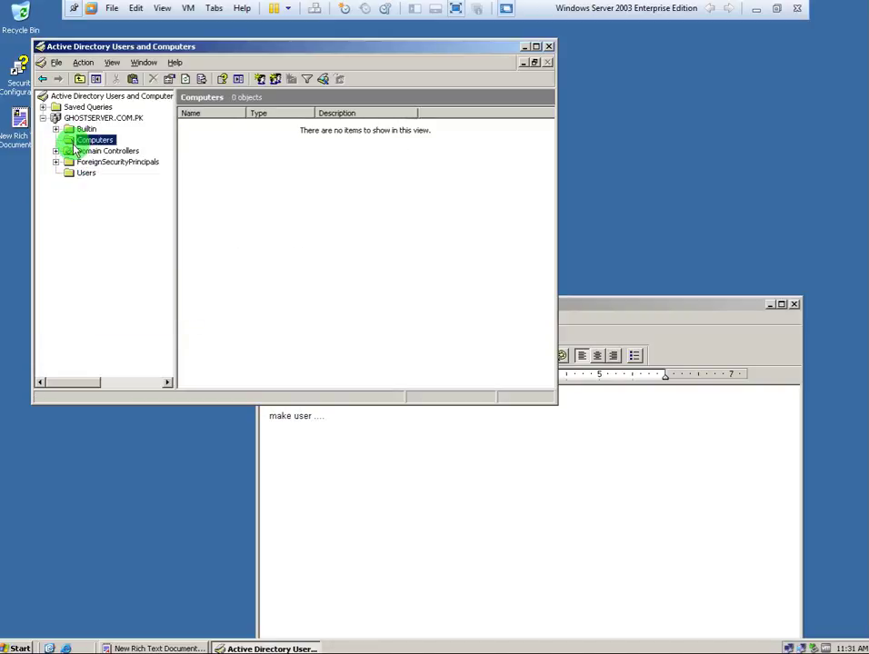
left_click(82, 178)
right_click(77, 176)
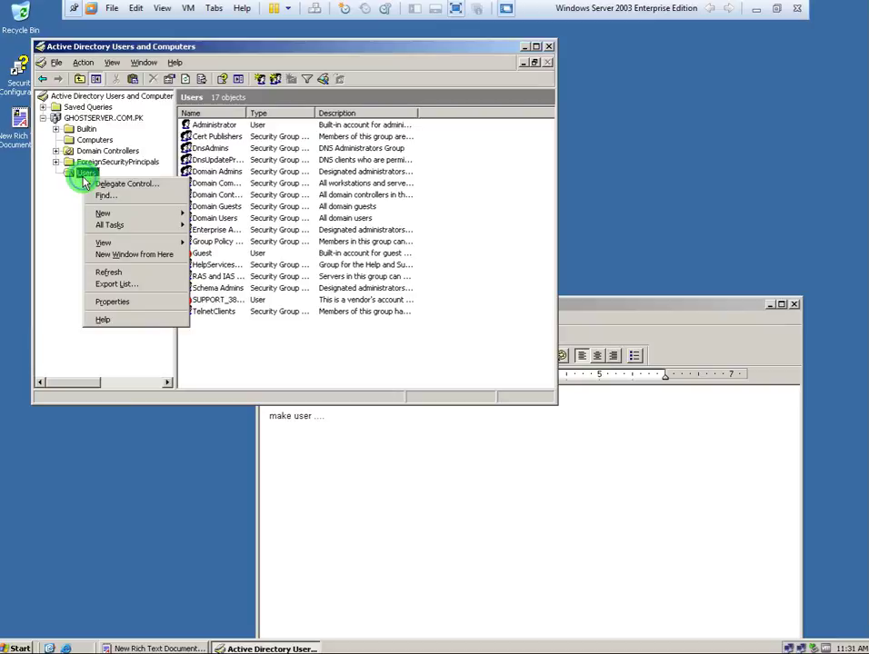
mouse_move(106, 213)
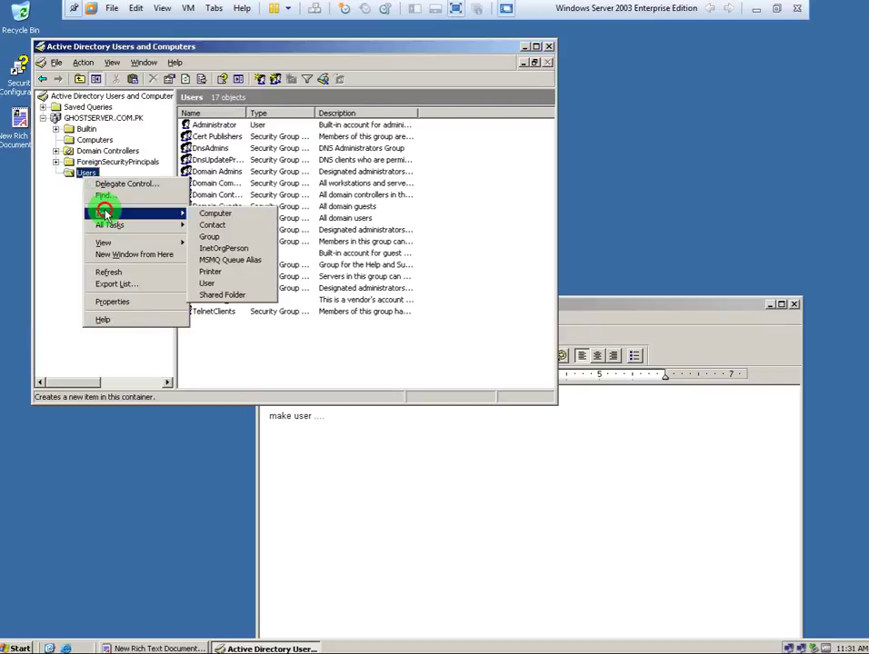
left_click(233, 286)
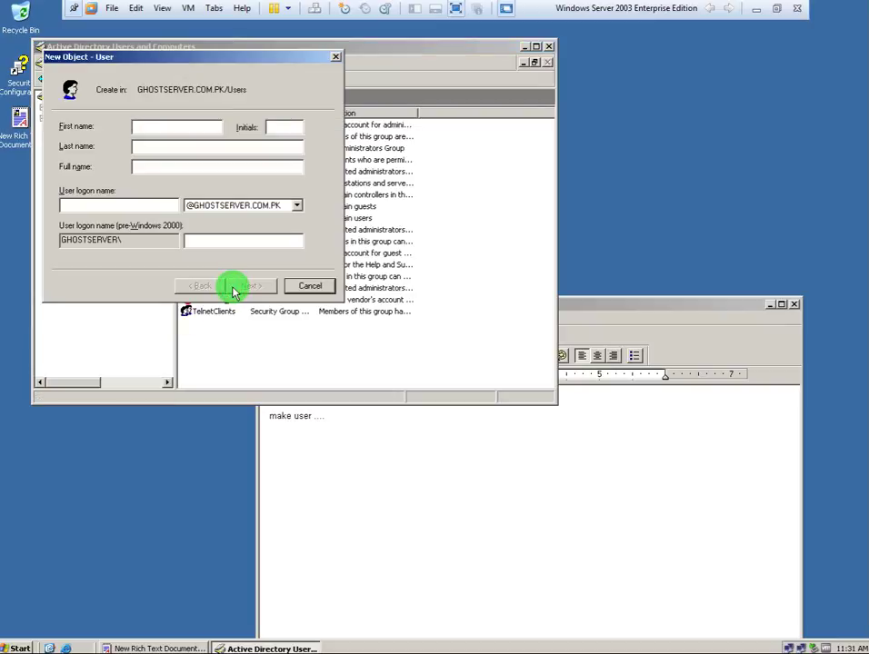
Keep the GHOSTSERVER.COM.PK logon suffix and enter the new user's first name.
left_click(249, 203)
left_click(248, 201)
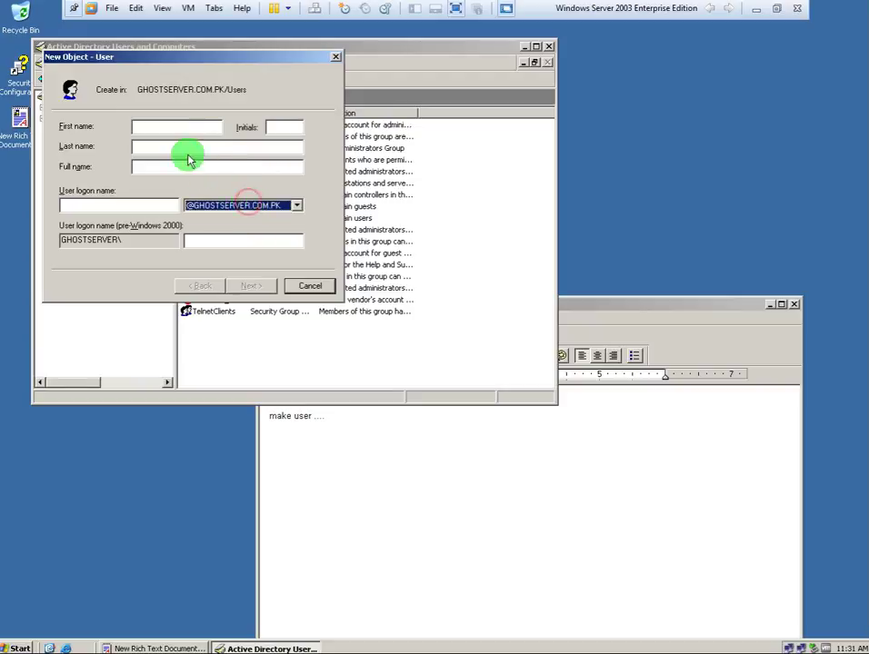
left_click(185, 126)
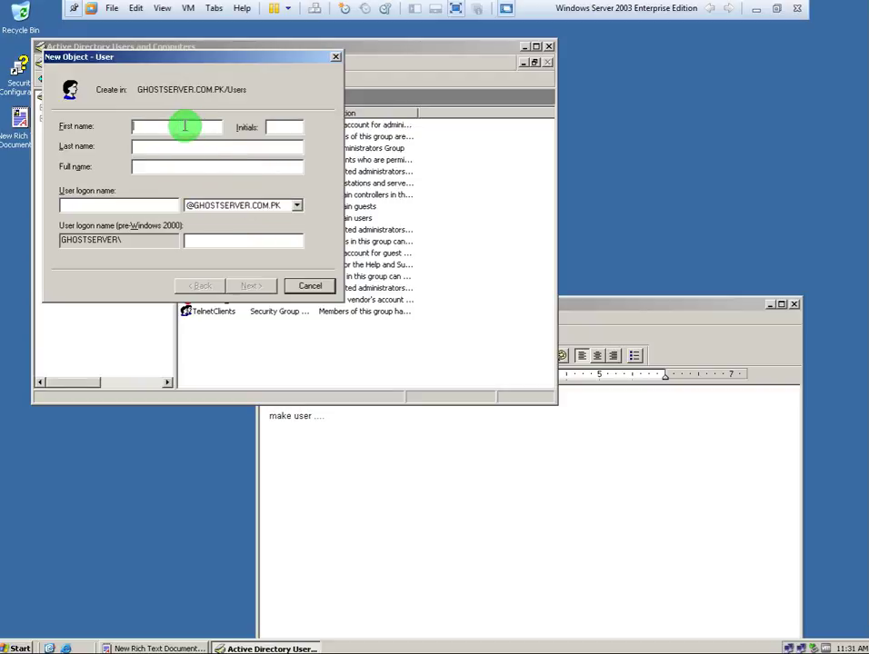
type("Tahir")
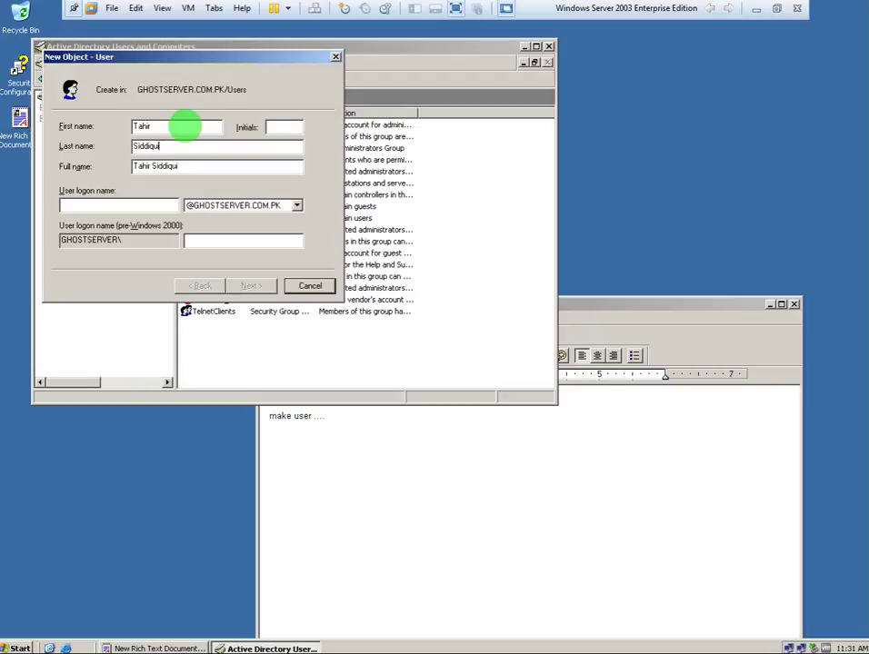
type("s")
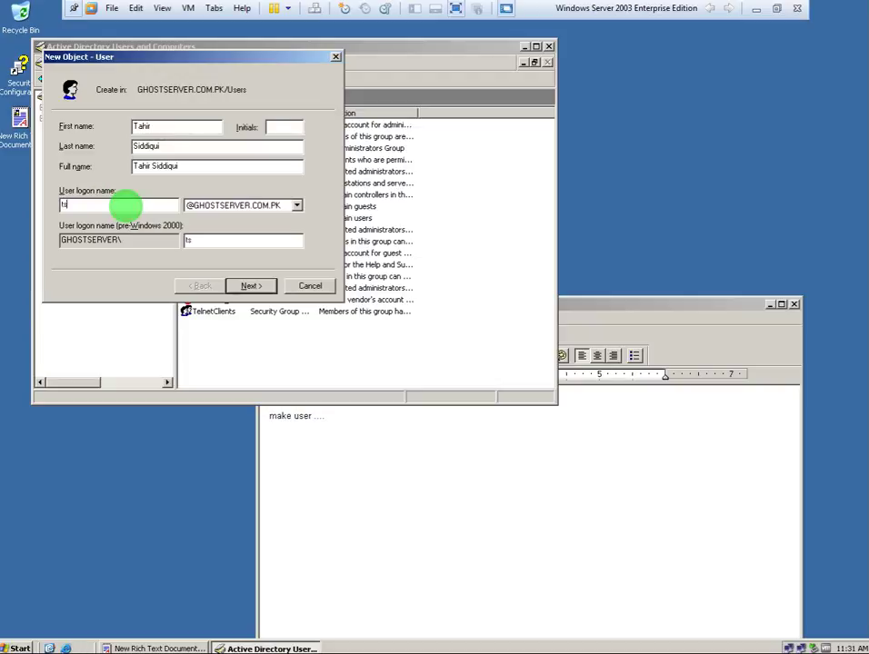
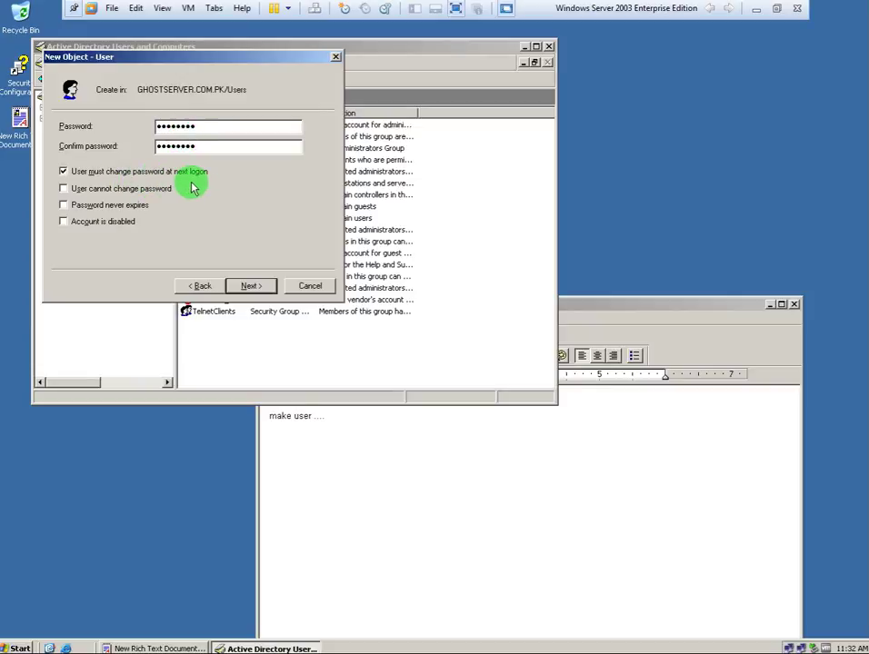
Enter the password, untick must-change, and set user cannot change password and never expires.
left_click(100, 189)
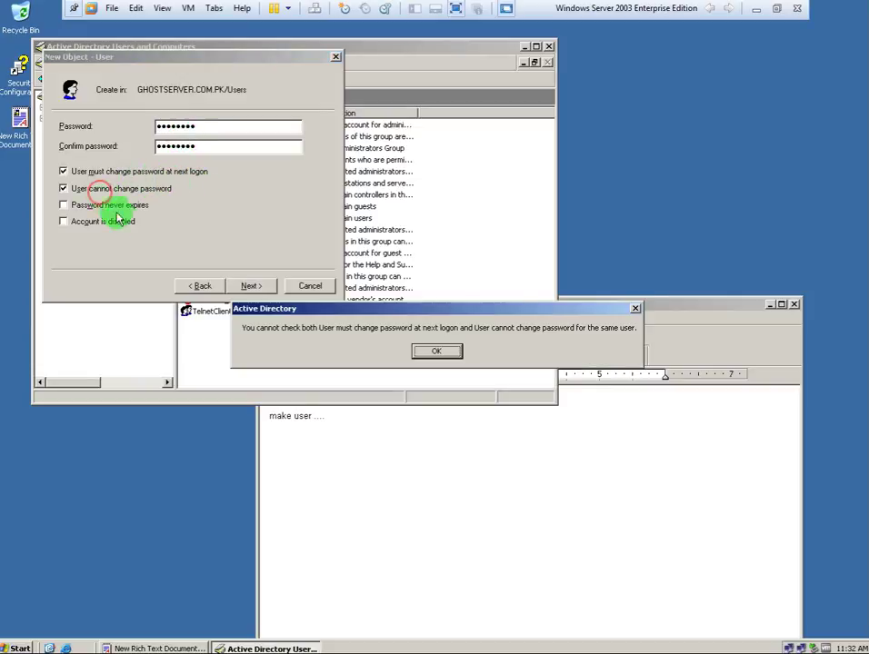
left_click(438, 353)
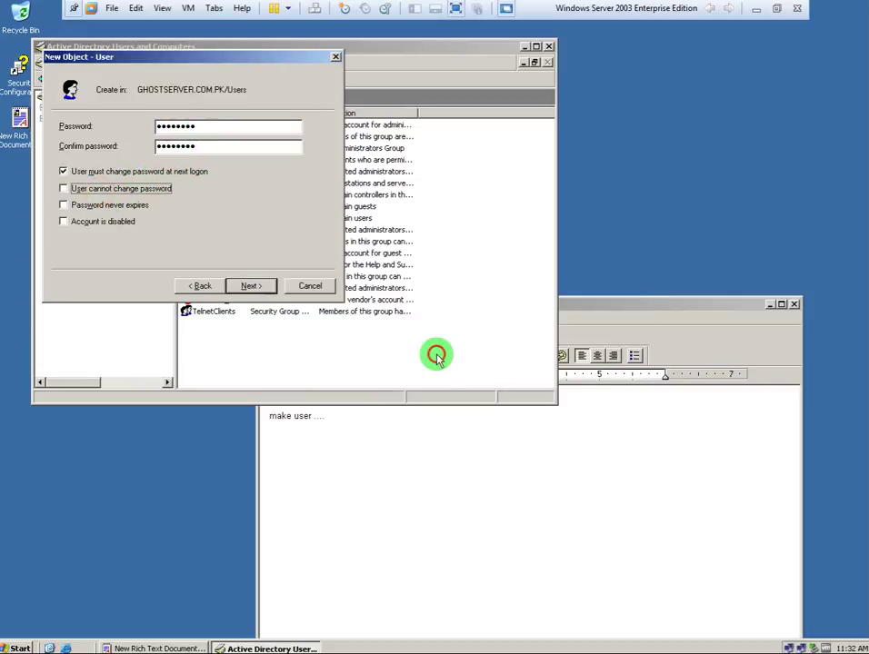
left_click(78, 172)
left_click(73, 188)
left_click(113, 205)
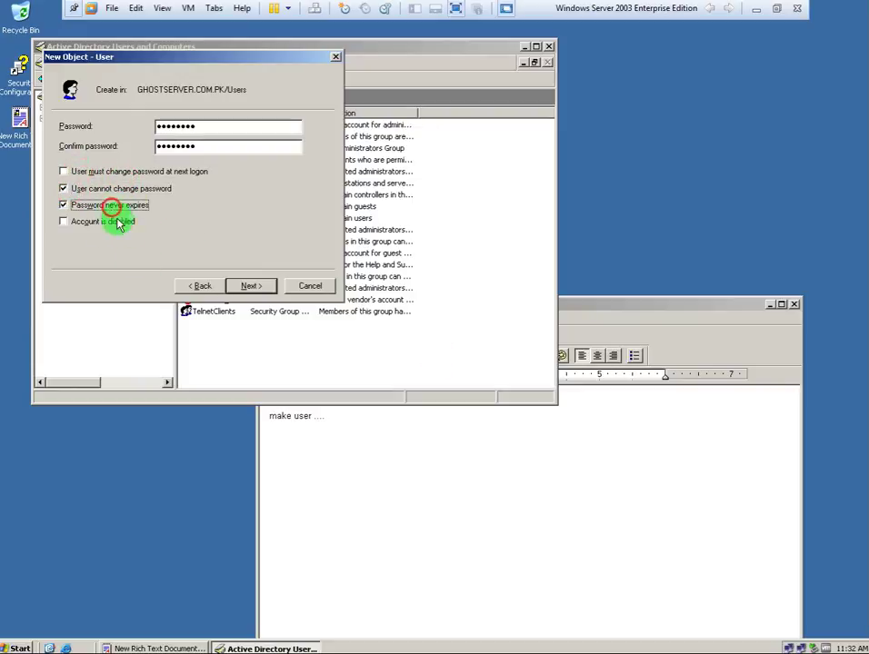
left_click(249, 285)
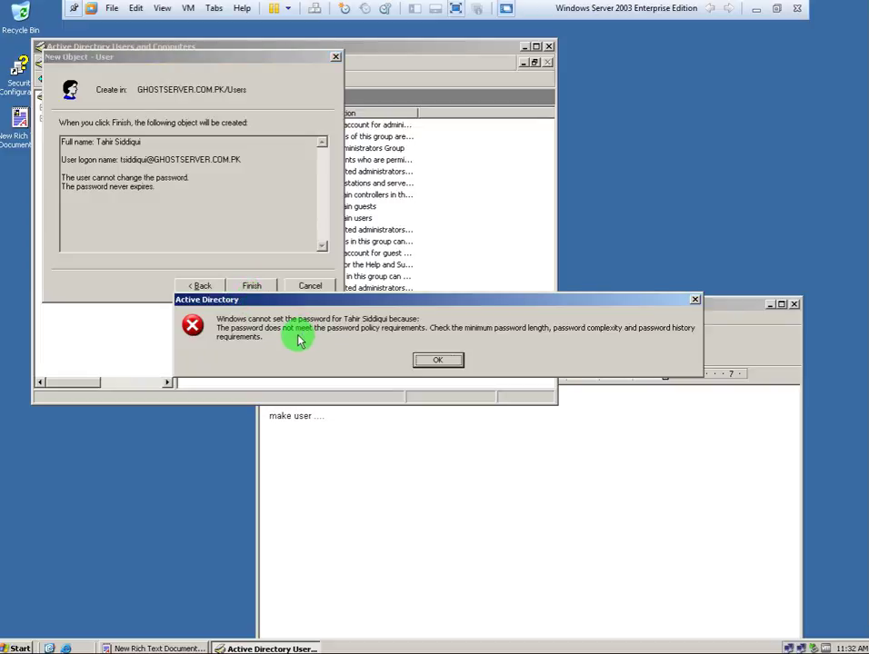
Replace the rejected password with a policy-compliant one, confirm it, and finish creating the user.
left_click(434, 362)
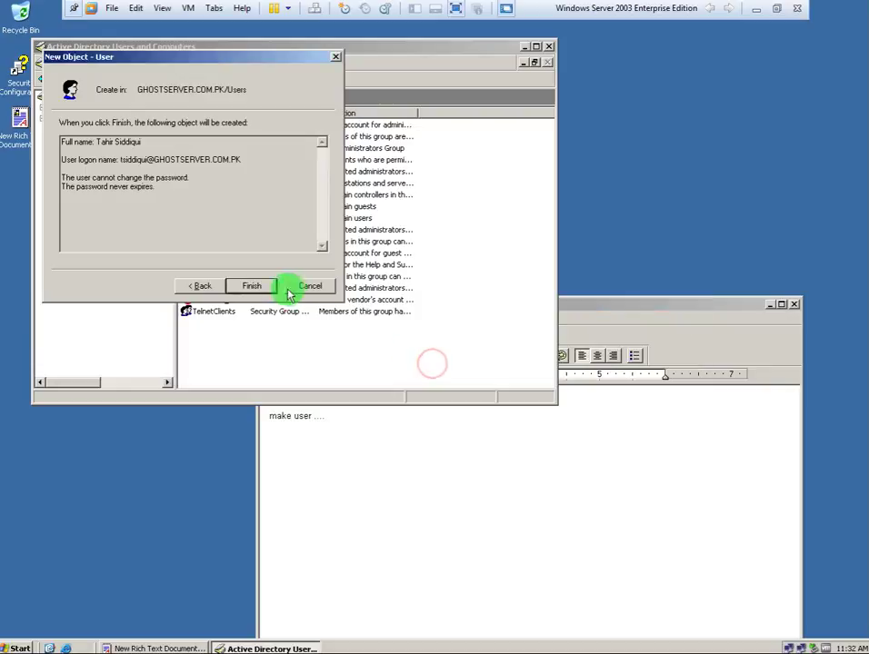
left_click(202, 287)
left_click(205, 126)
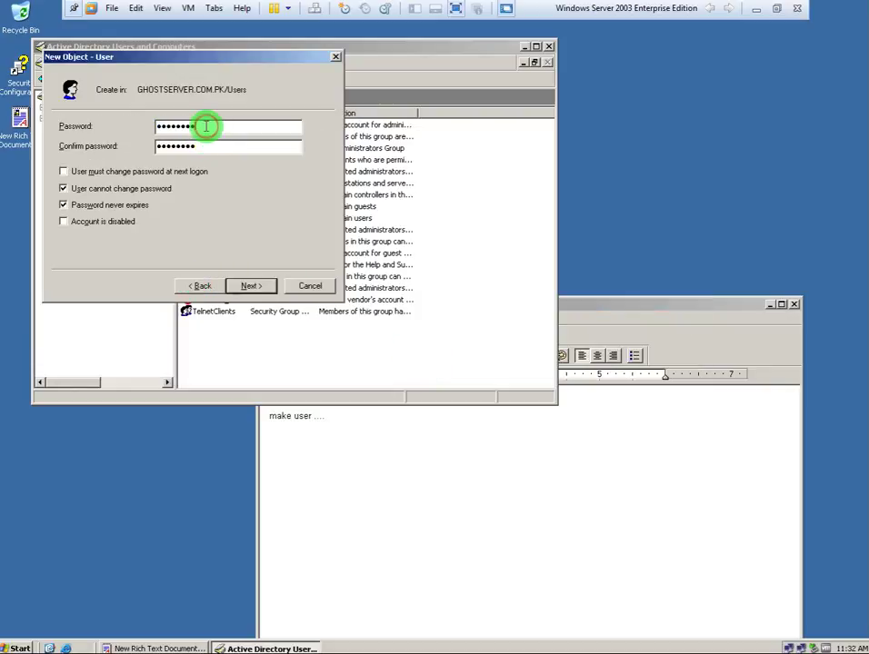
key("BackSpace")
key("BackSpace")
key("BackSpace")
key("BackSpace")
key("BackSpace")
key("BackSpace")
key("BackSpace")
type("d")
key("Tab")
type("Pd")
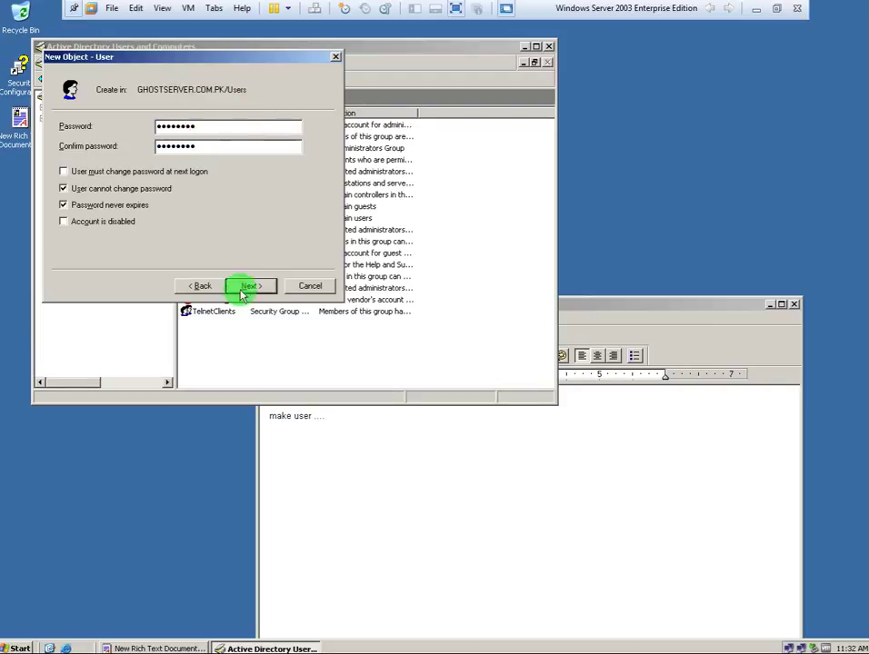
left_click(247, 285)
left_click(249, 287)
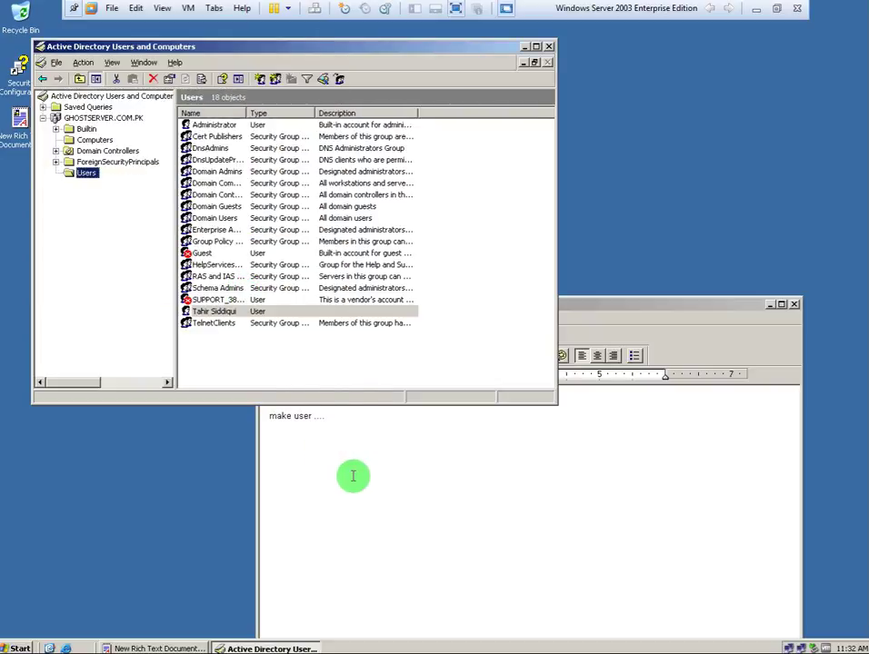
Note in WordPad that passwords must start with a capital, add an example, then select the new user.
left_click(352, 475)
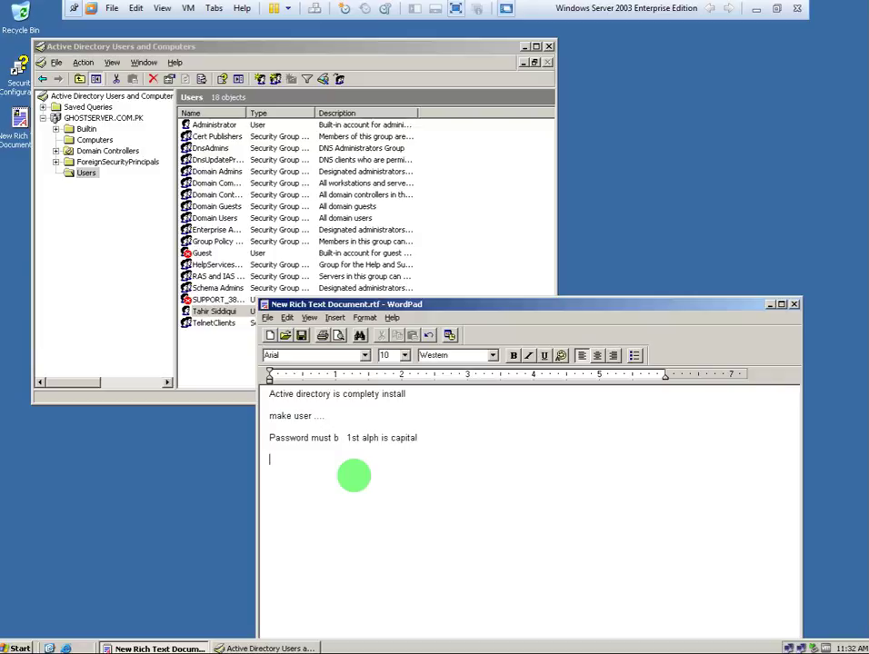
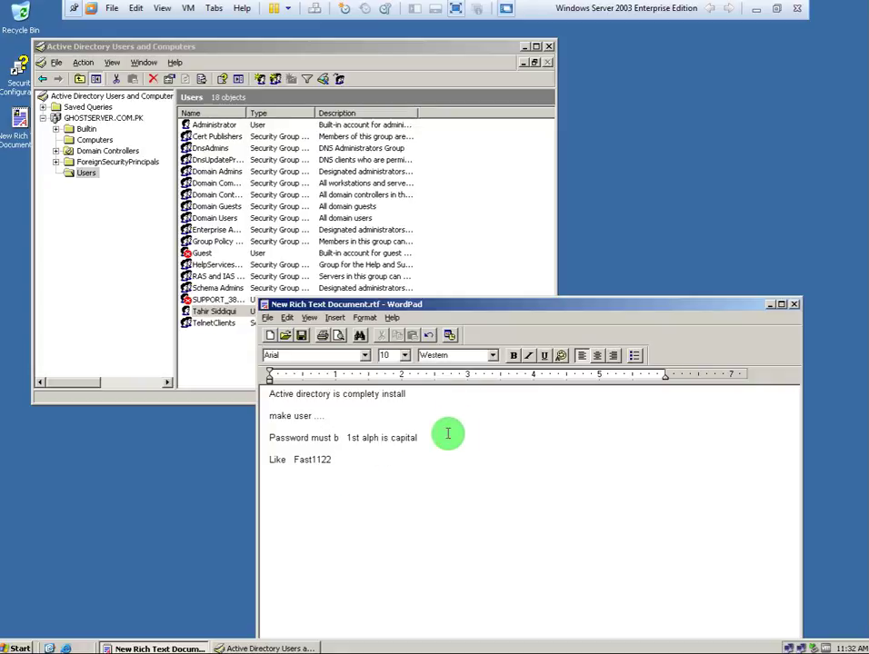
left_click(215, 311)
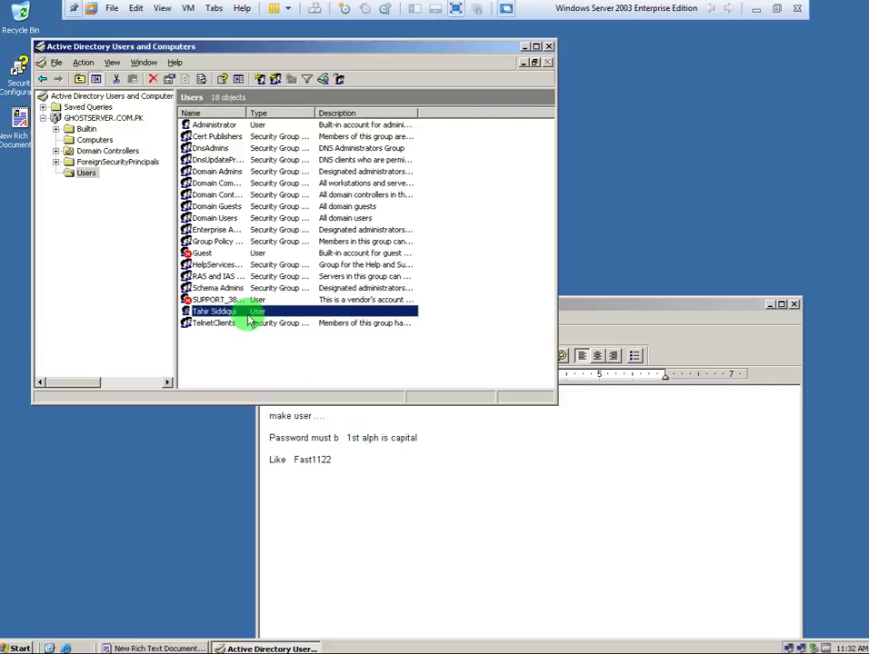
Open the new user's Properties and delete the 'user is Created' line from the WordPad notes.
double_click(247, 318)
left_click(438, 481)
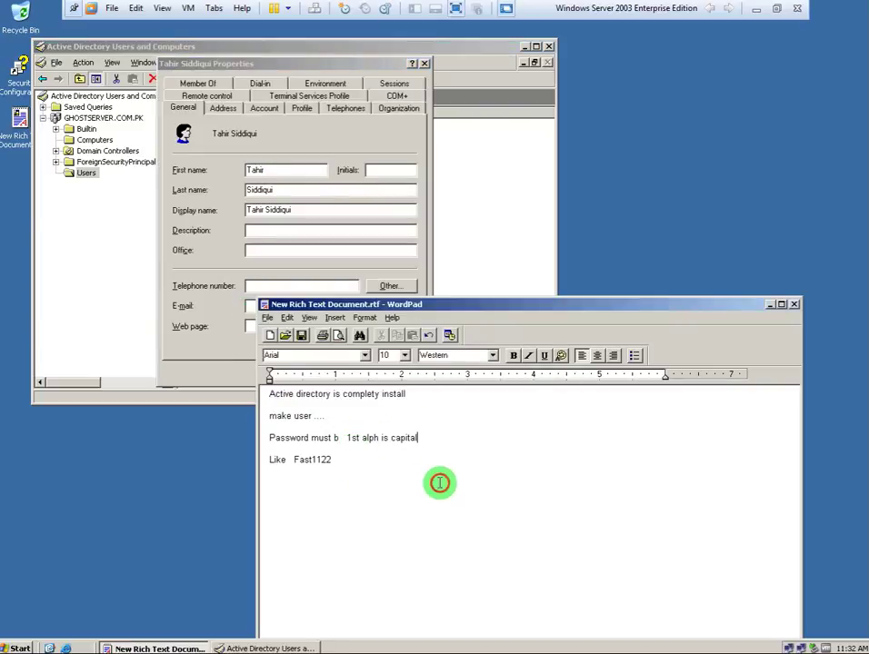
key("Return")
key("Return")
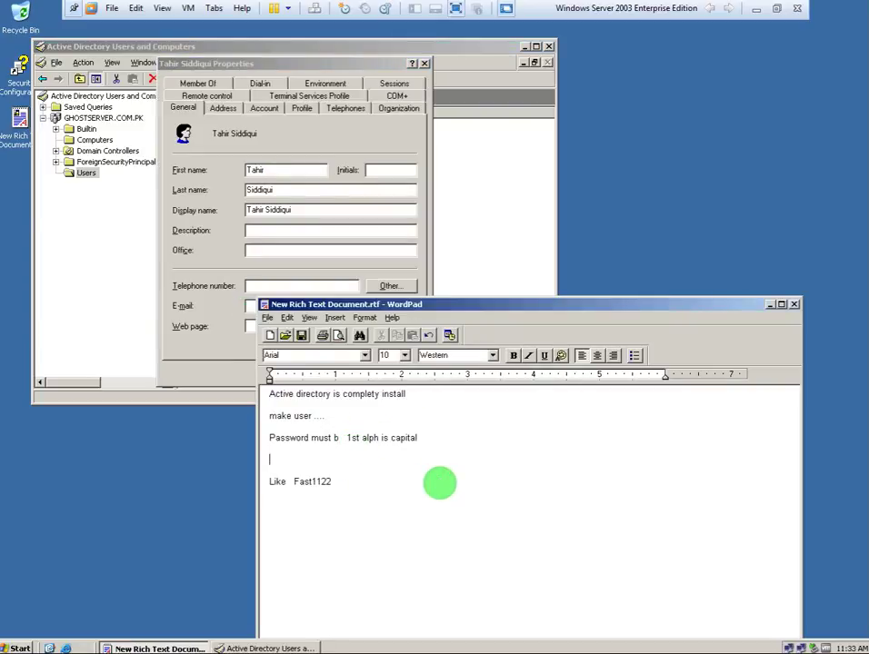
key("ctrl+a")
type("Ta")
type("hi")
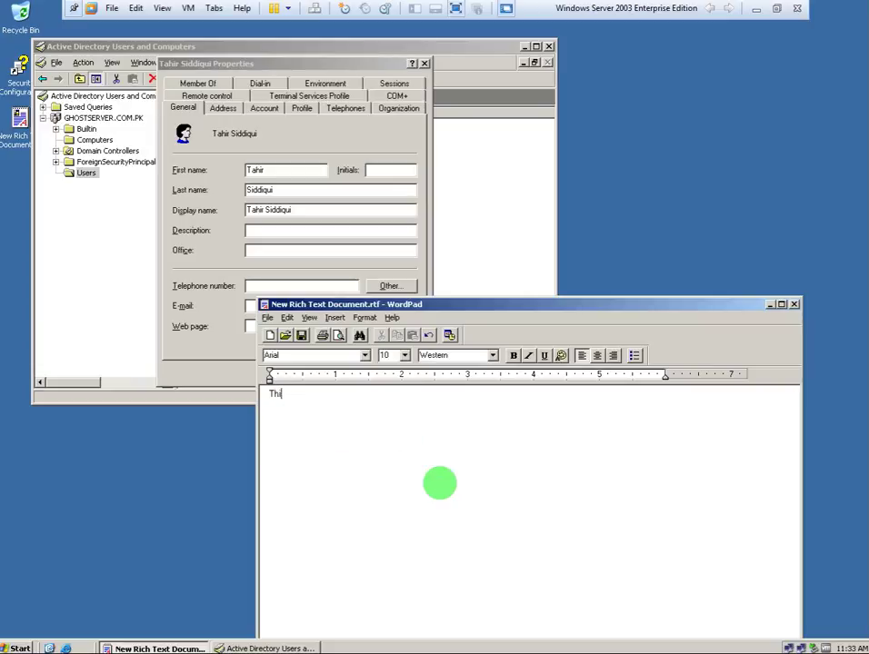
key("BackSpace")
key("BackSpace")
key("BackSpace")
type("user is Created")
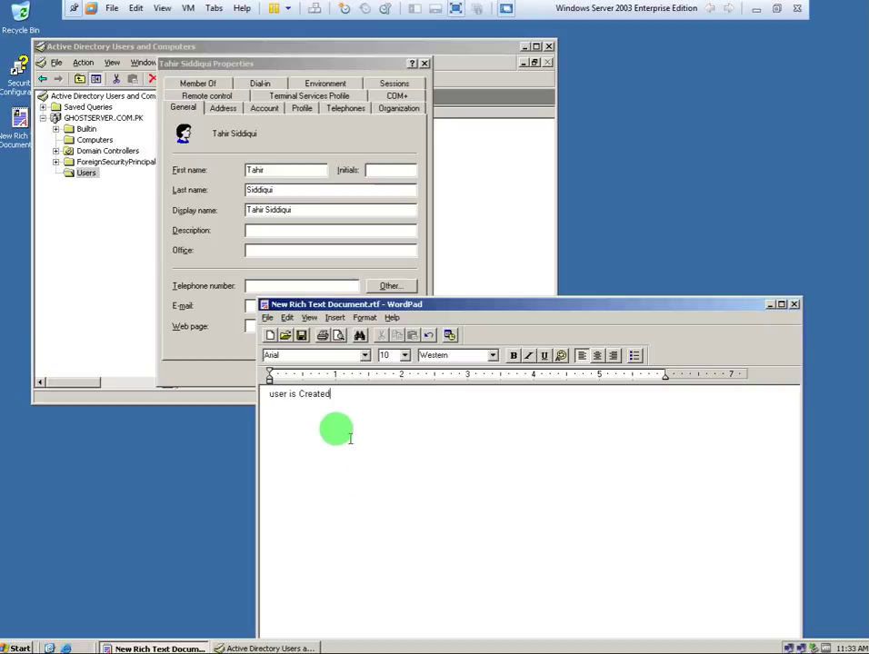
left_click_drag(349, 438, 265, 368)
key("Delete")
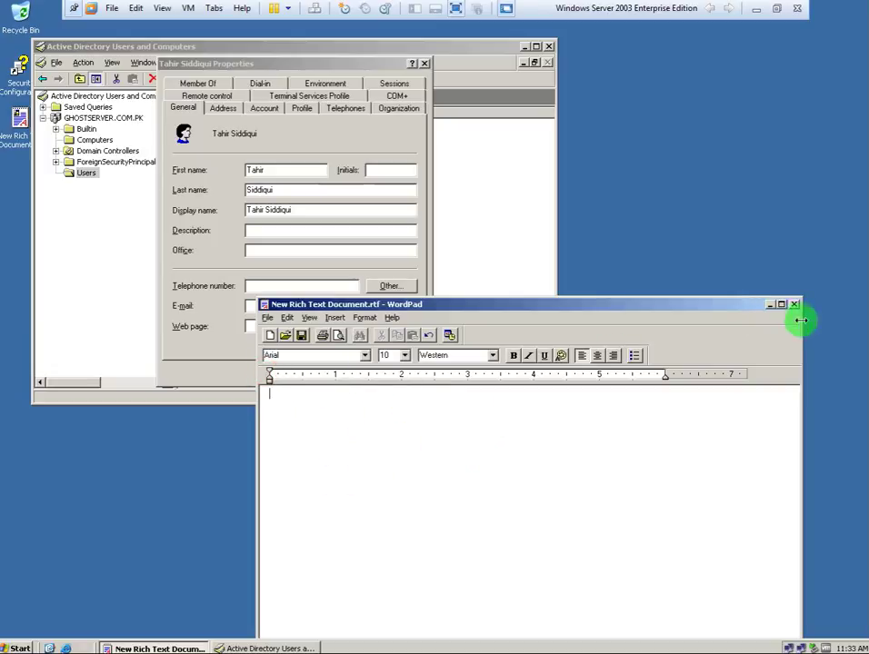
Close WordPad without saving, close the user's properties and ADUC, and minimise the VM.
left_click(794, 305)
left_click(533, 514)
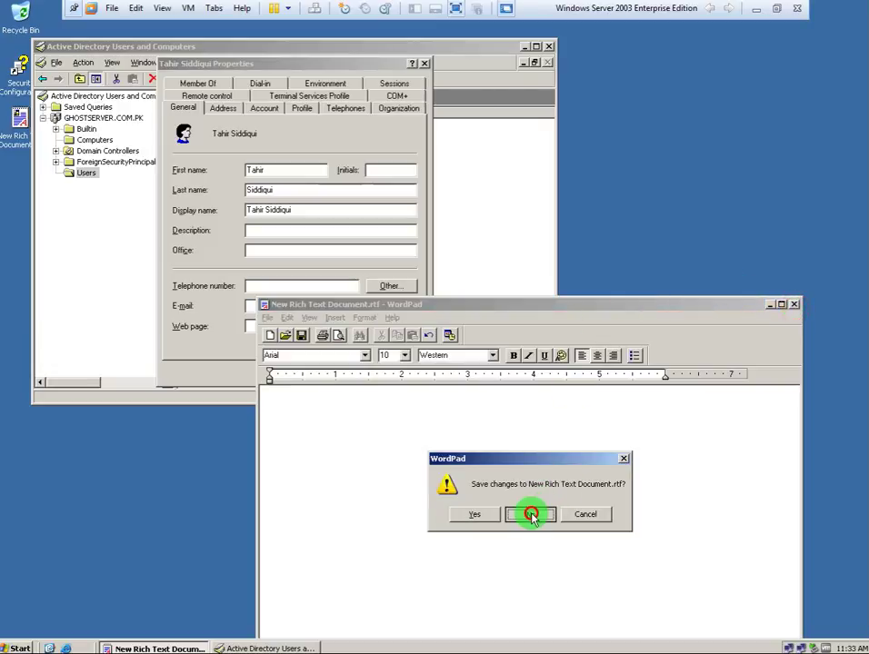
left_click(282, 373)
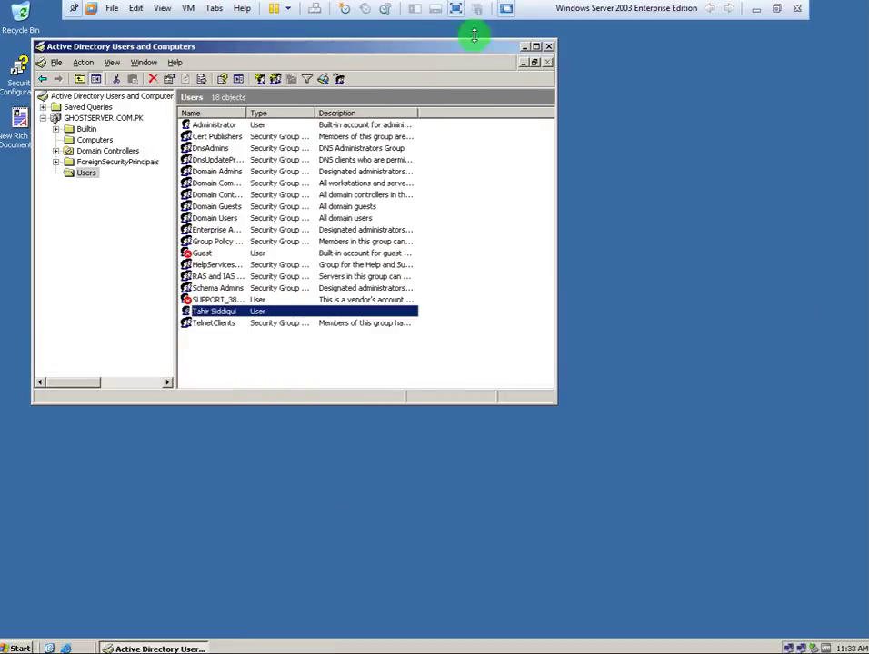
left_click(548, 46)
left_click(755, 8)
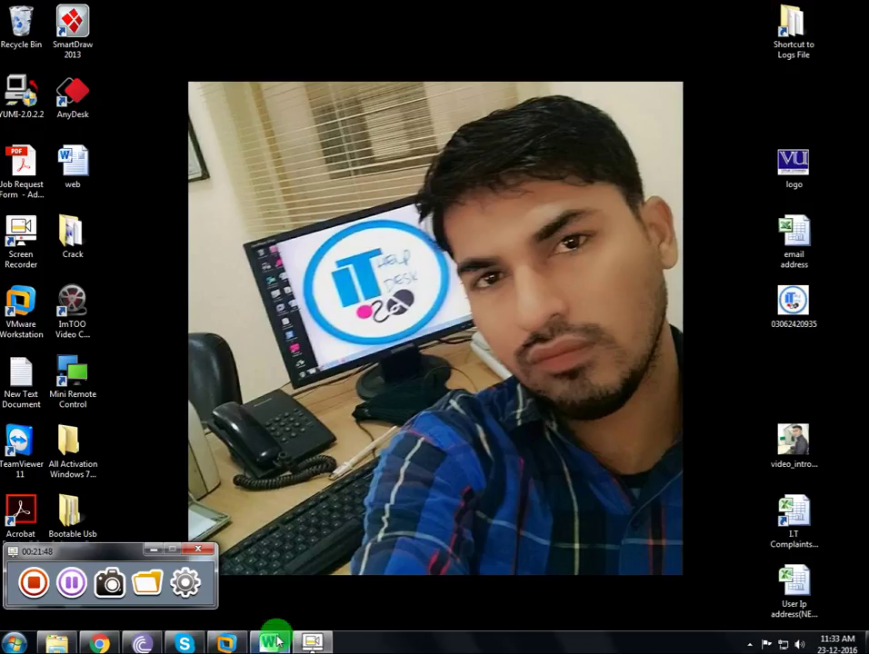
Add the line 'Active Directory setup is completed.' under Lets Start in the Word notes.
left_click(270, 641)
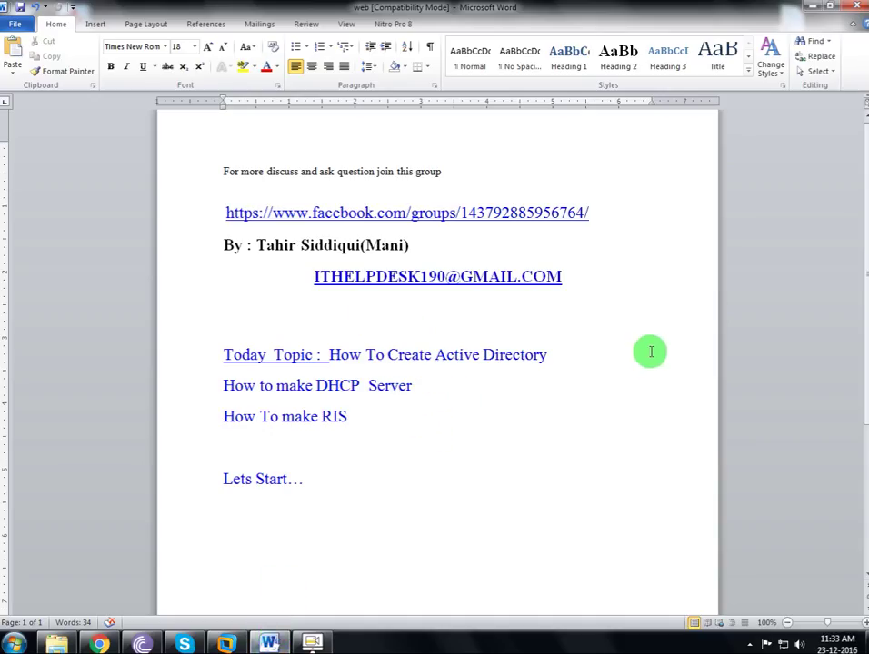
left_click(585, 345)
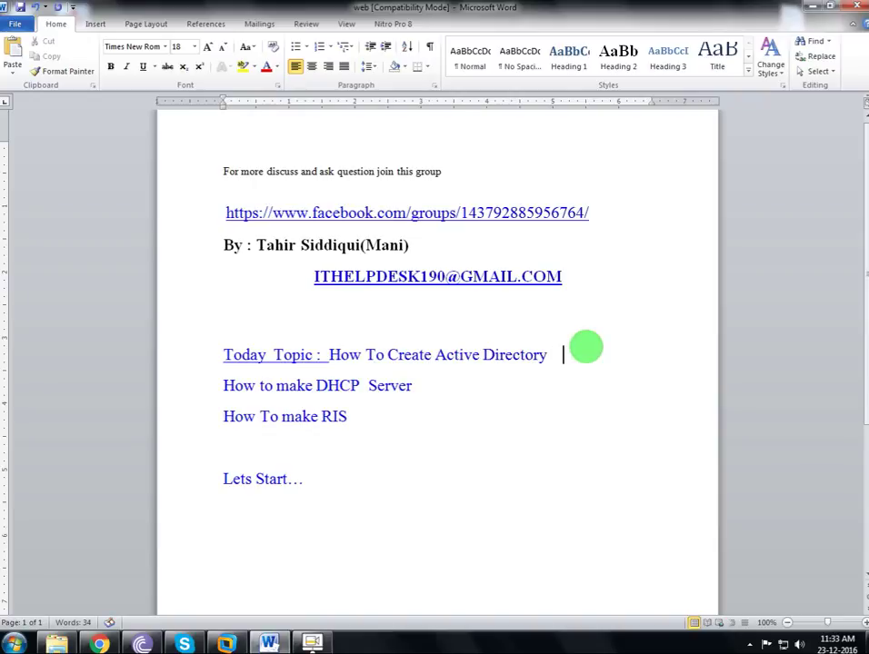
key("Return")
key("BackSpace")
left_click(329, 507)
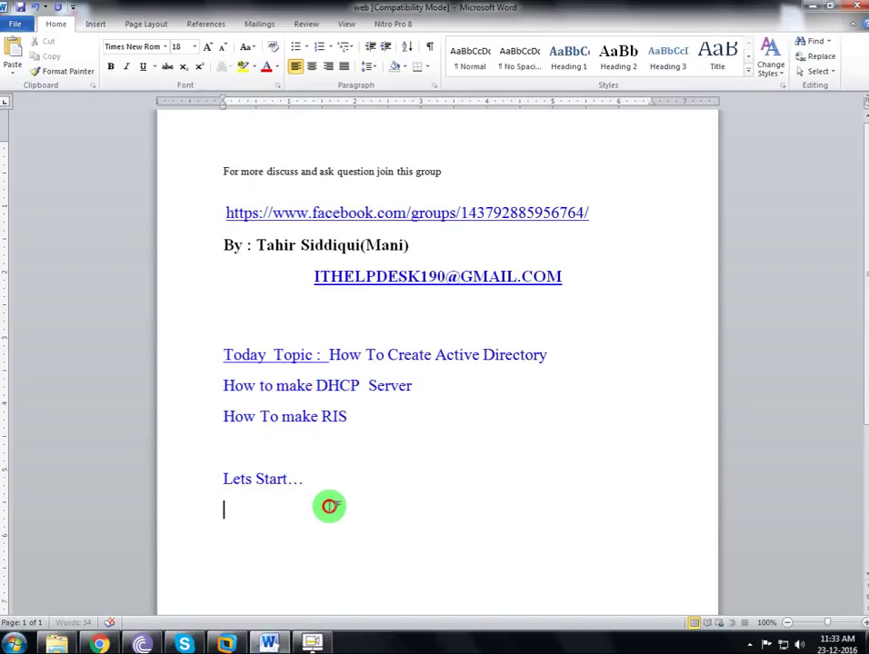
key("Return")
type("Activ")
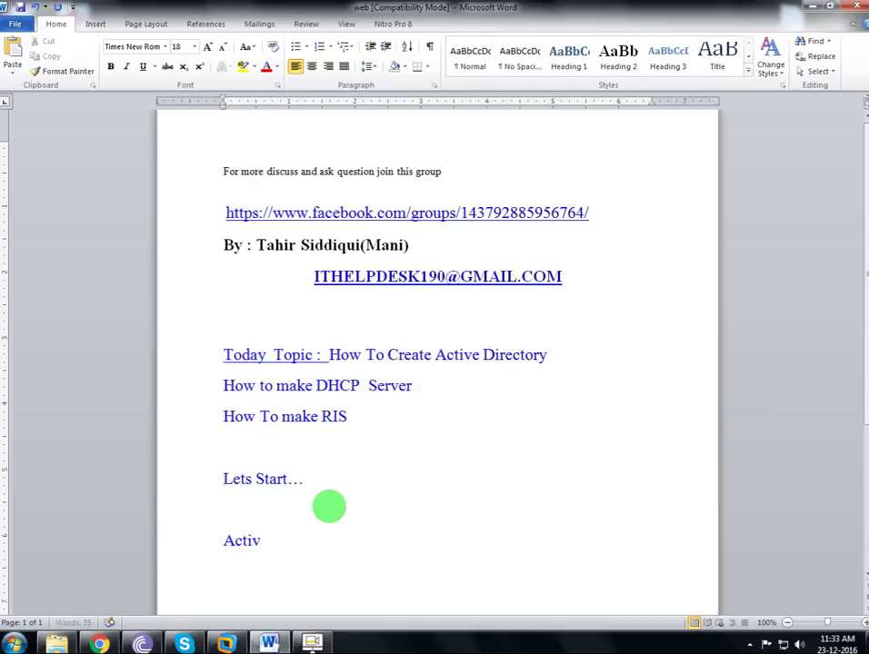
type("e Director")
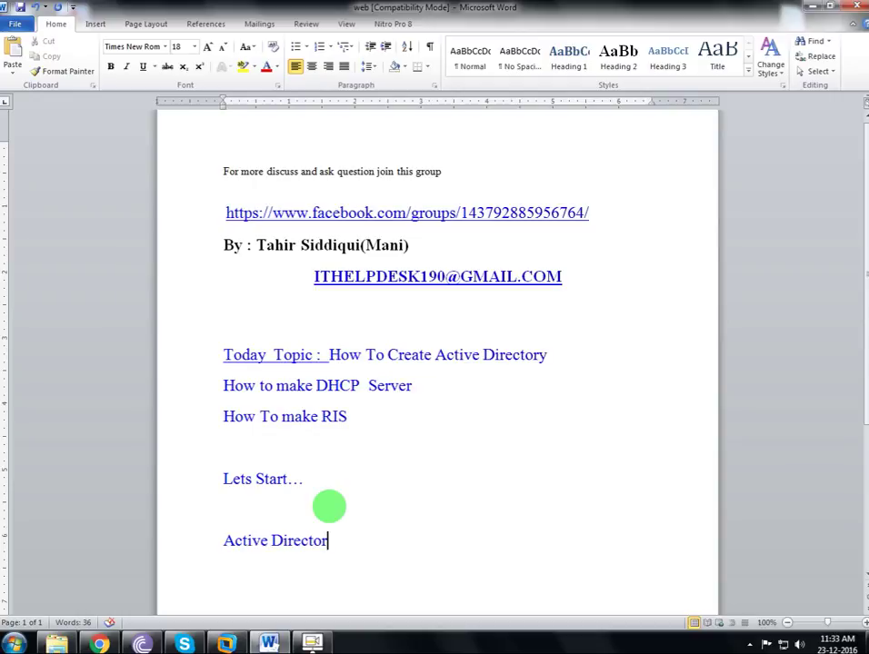
type("y se")
type("t")
key("BackSpace")
type("etu")
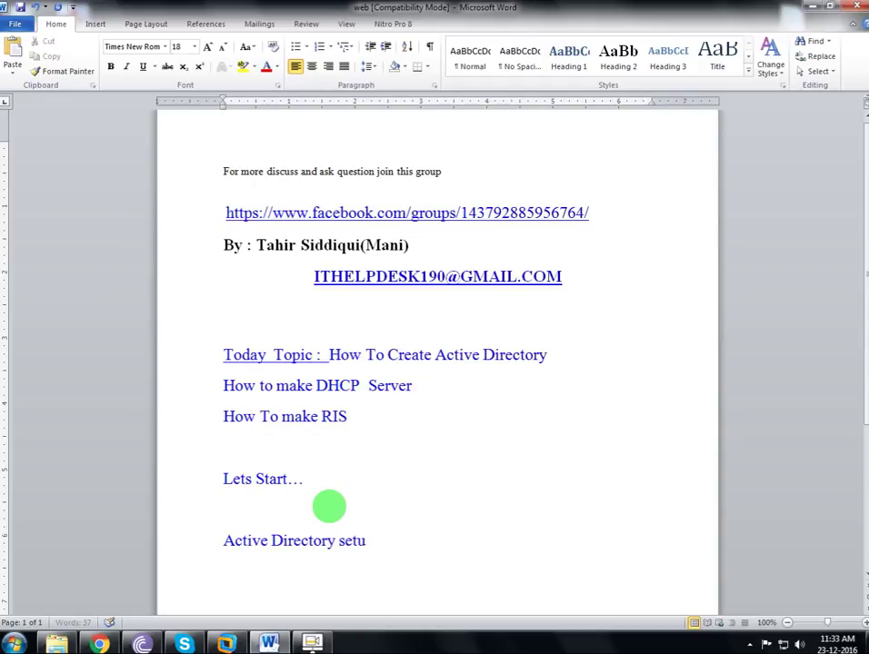
type("p is completed")
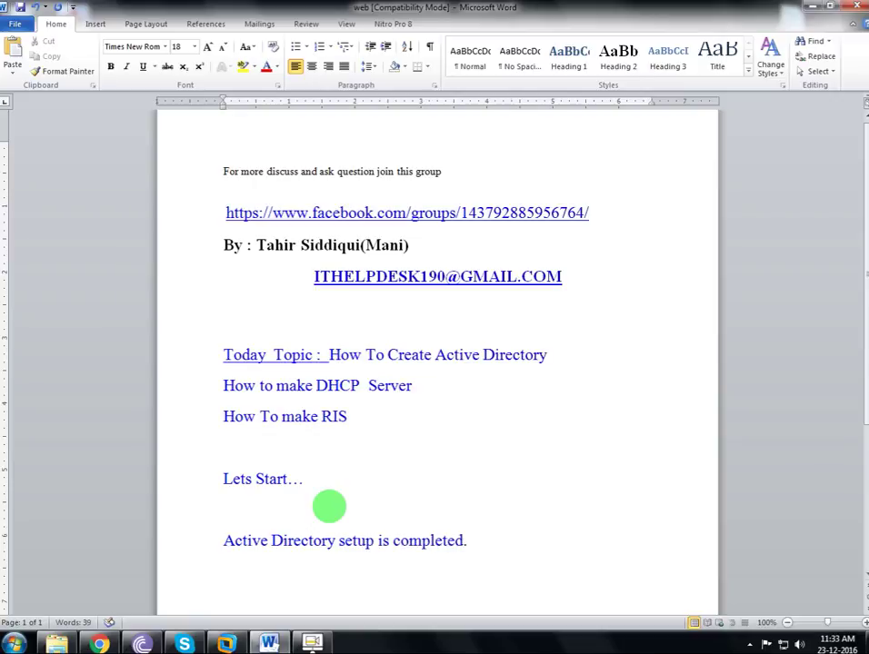
type(".")
key("Return")
Number the completion note as item 1- and add item '2- Lets Configure DHCP'.
type("1-")
key("Return")
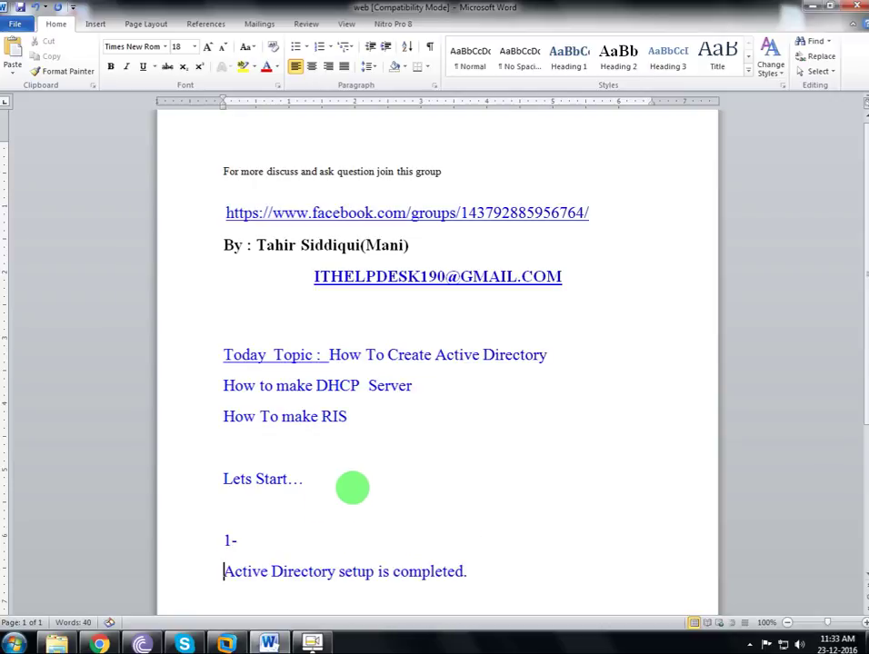
key("BackSpace")
key("End")
key("Return")
type("2- ")
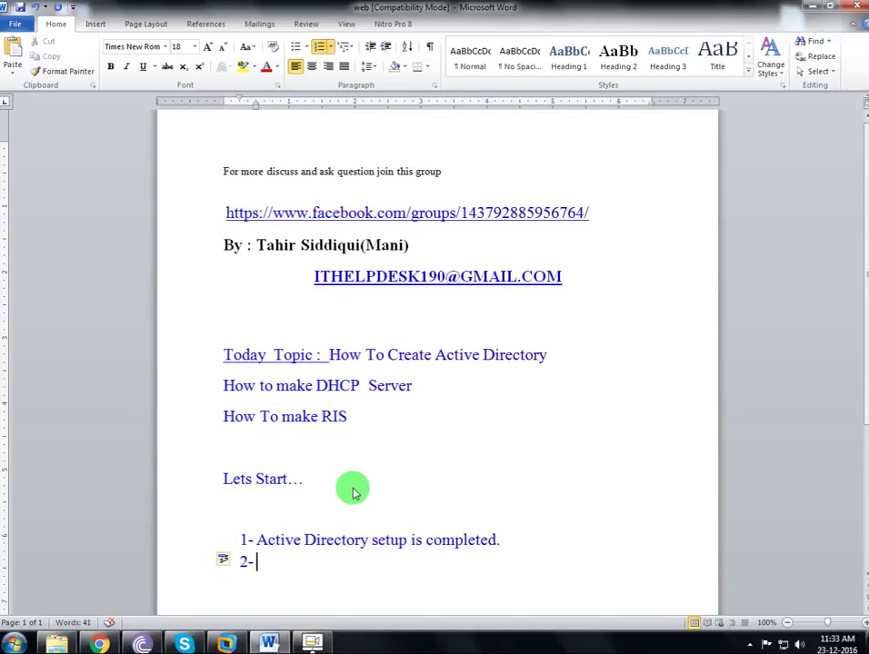
type("Dhcp")
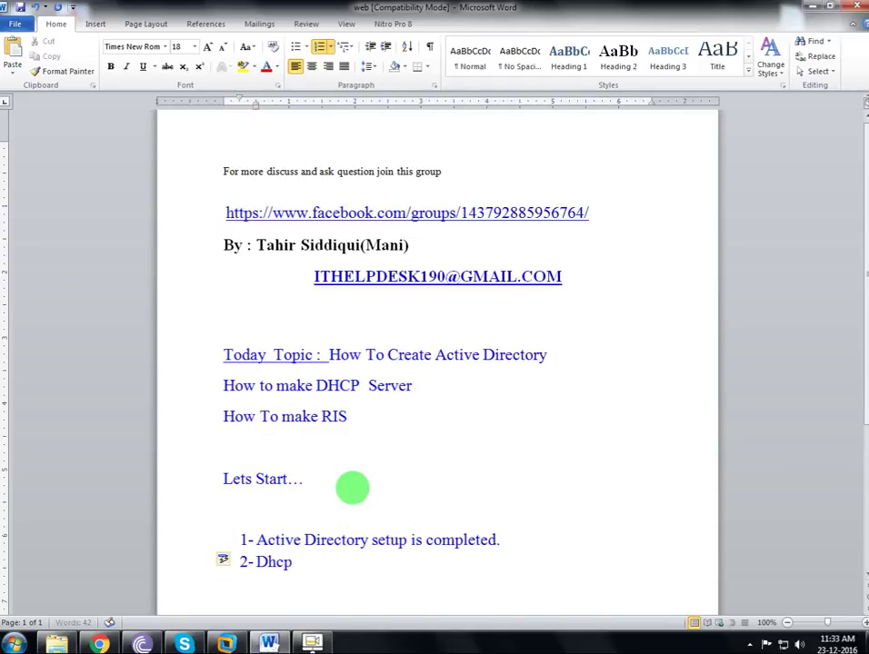
key("BackSpace")
key("BackSpace")
key("BackSpace")
key("BackSpace")
type("Lets D")
key("BackSpace")
type("Configure")
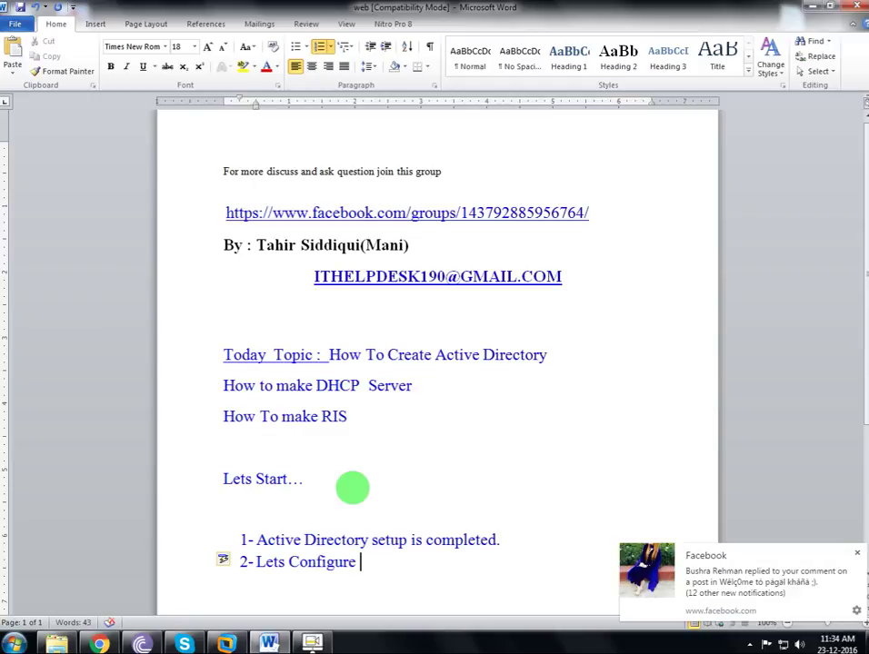
type(" DHCP")
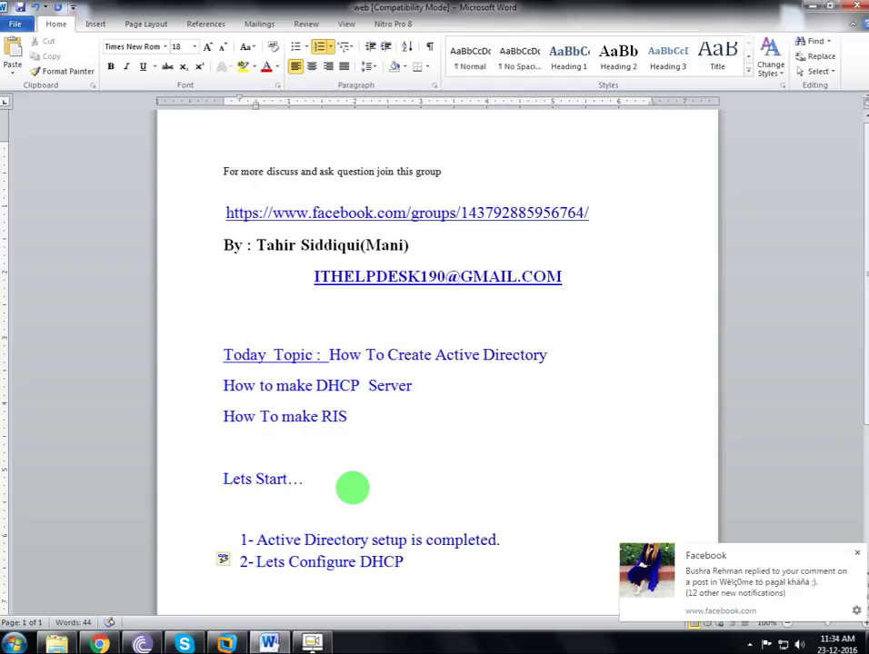
Dismiss the Facebook notification and minimize Word to show the VM desktop.
left_click(857, 553)
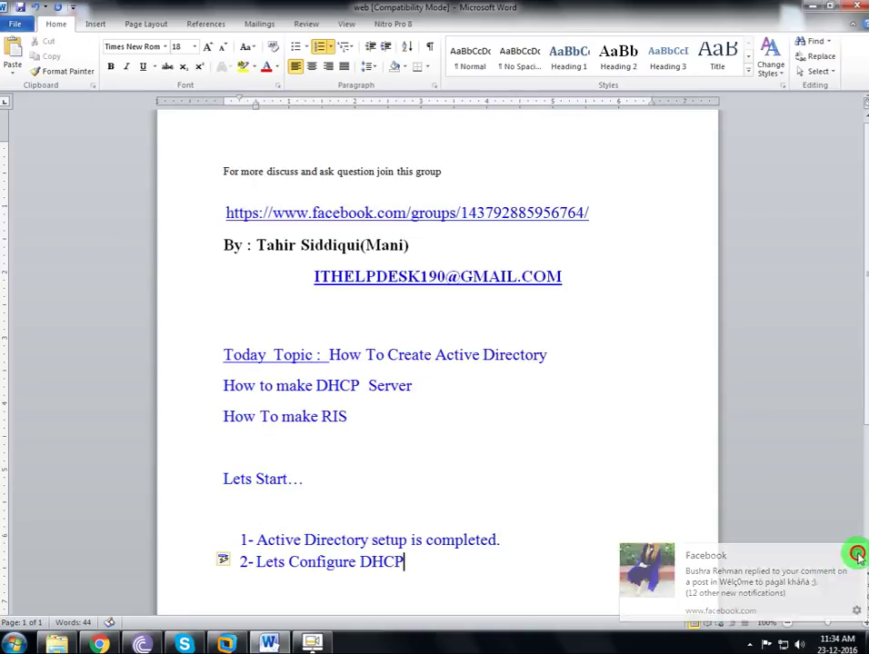
left_click(318, 641)
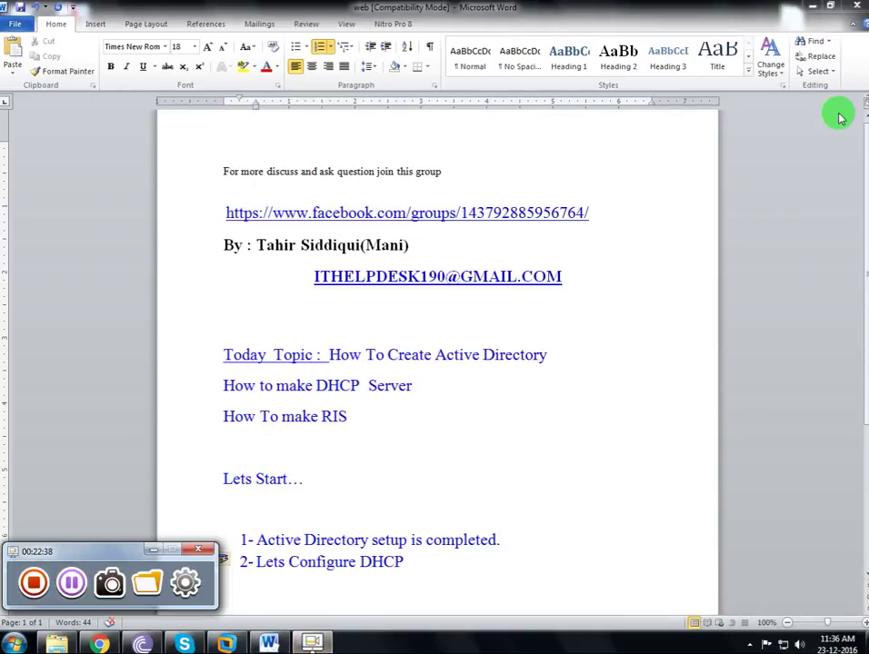
left_click(812, 8)
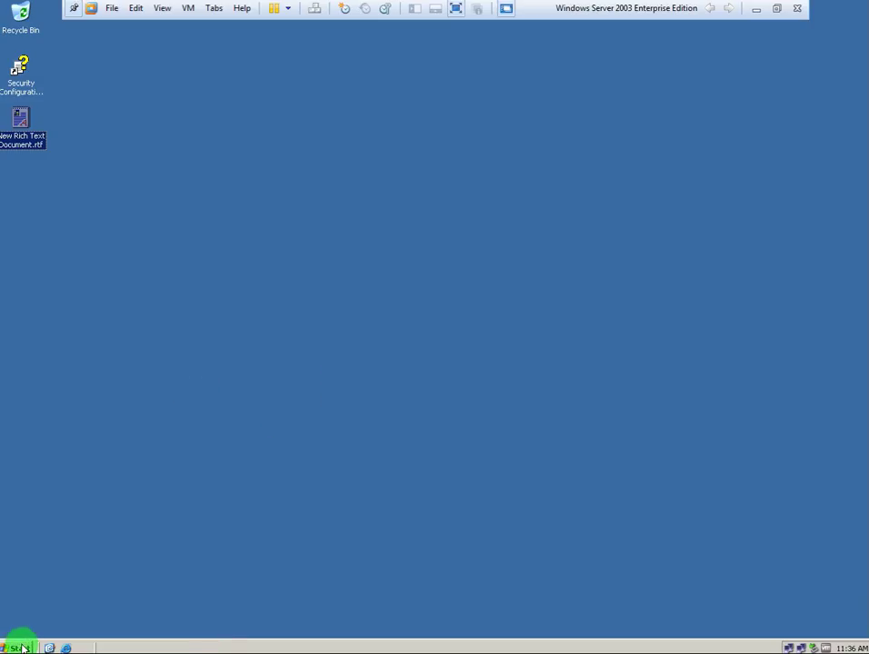
Launch Manage Your Server from Administrative Tools and start 'Add or remove a role'.
left_click(22, 648)
left_click(48, 607)
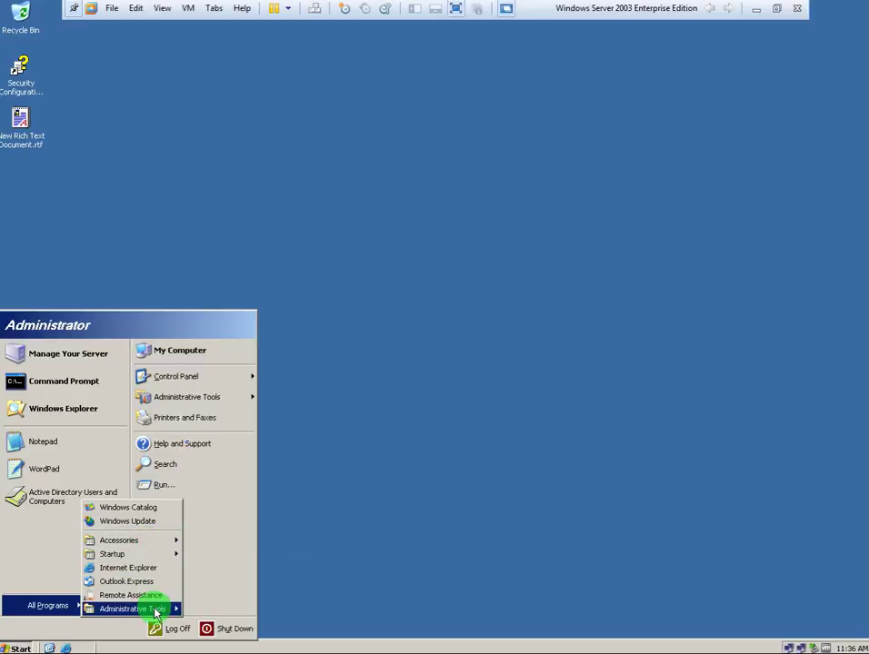
mouse_move(156, 614)
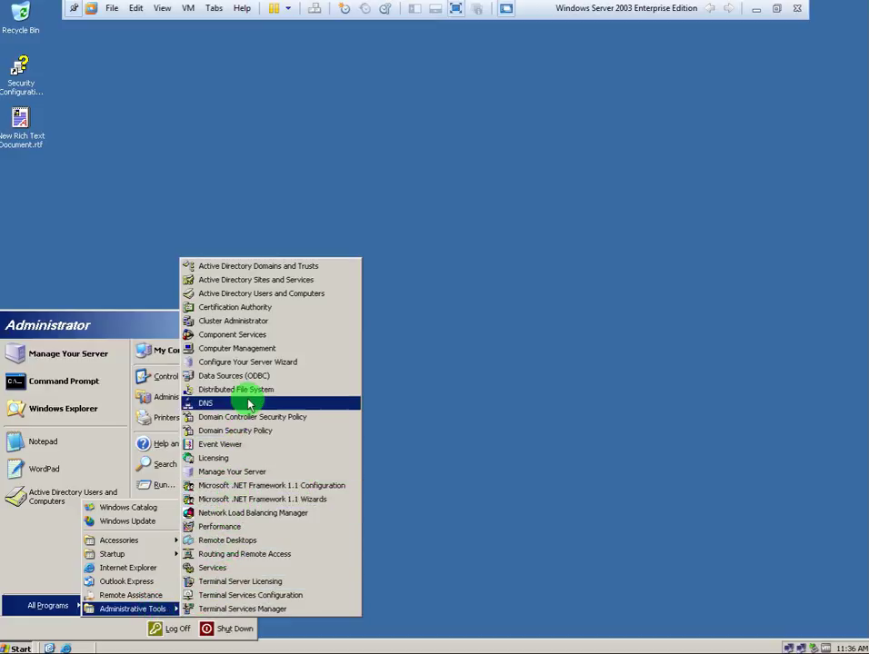
left_click(59, 354)
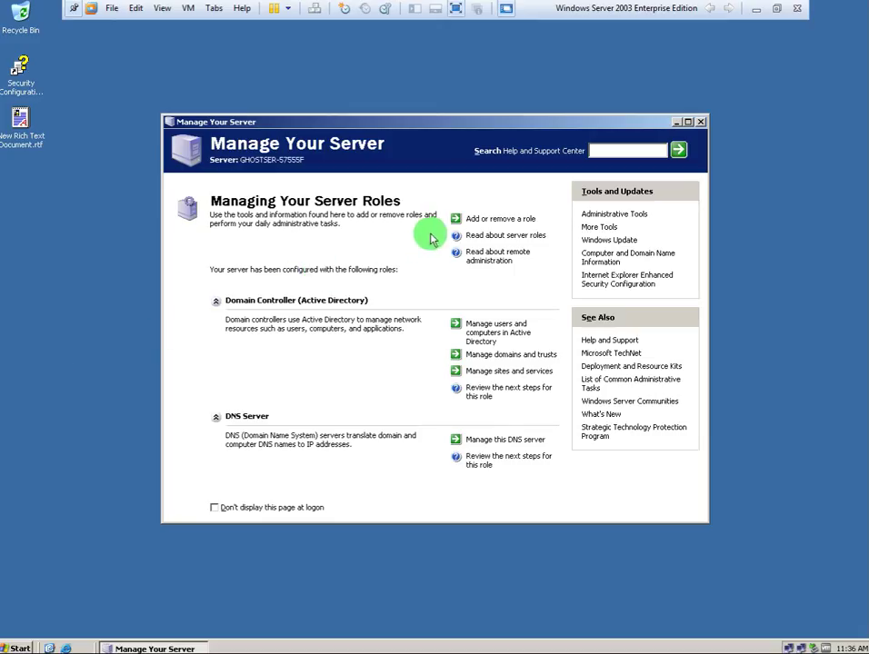
left_click(501, 221)
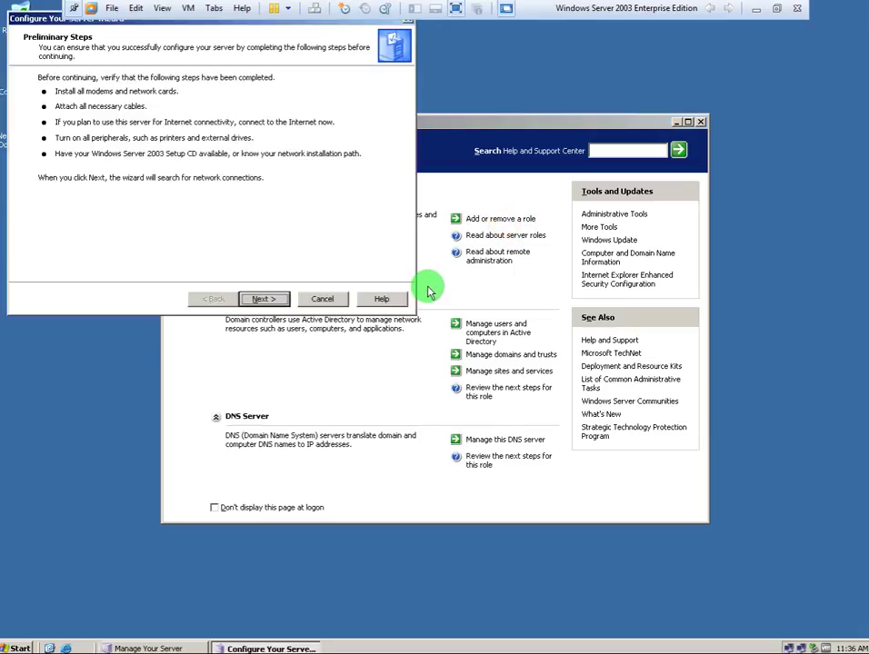
Pick the DHCP server role in the Configure Your Server Wizard and confirm the summary.
left_click(314, 379)
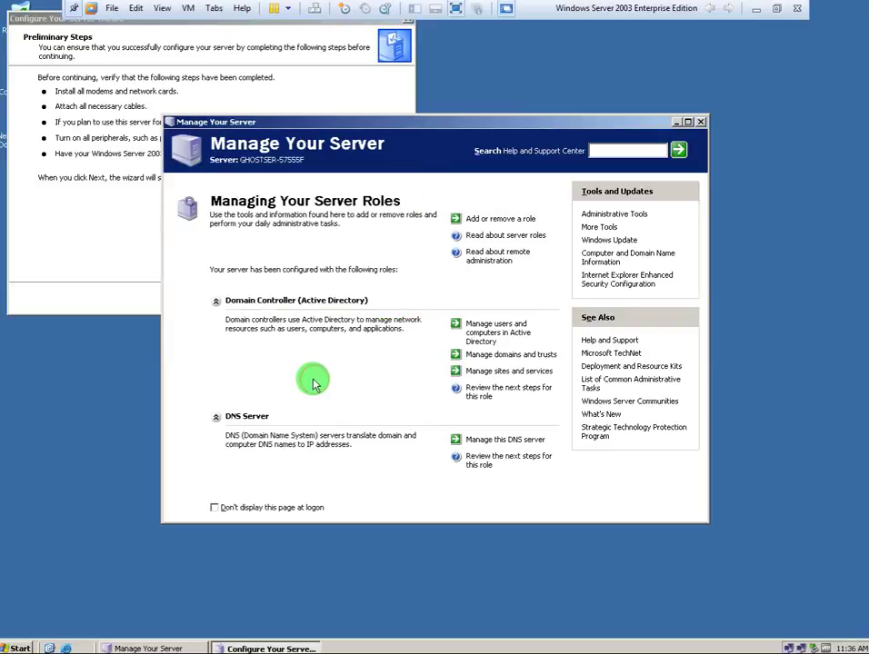
left_click(88, 214)
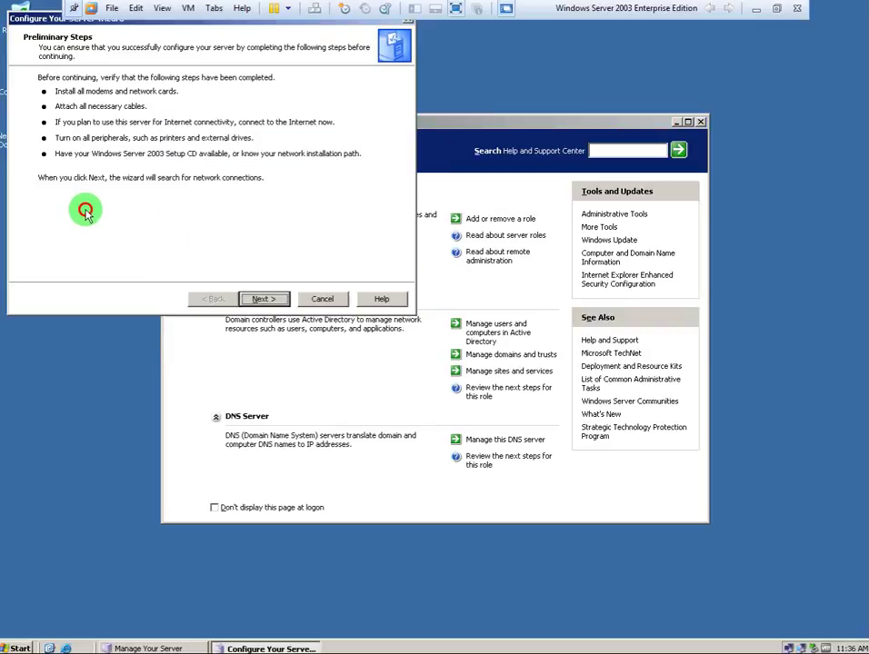
left_click(258, 296)
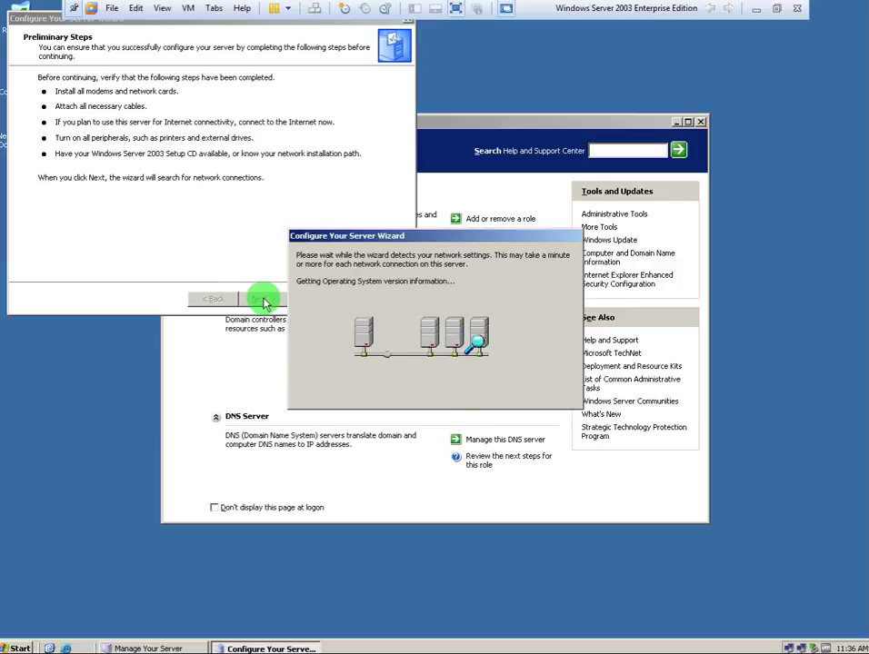
left_click(69, 190)
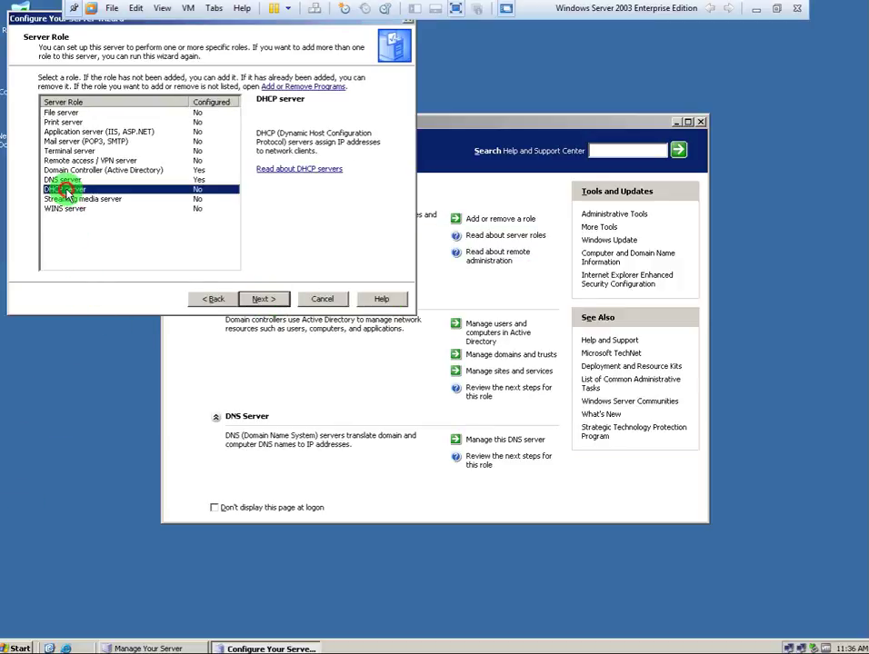
left_click(270, 303)
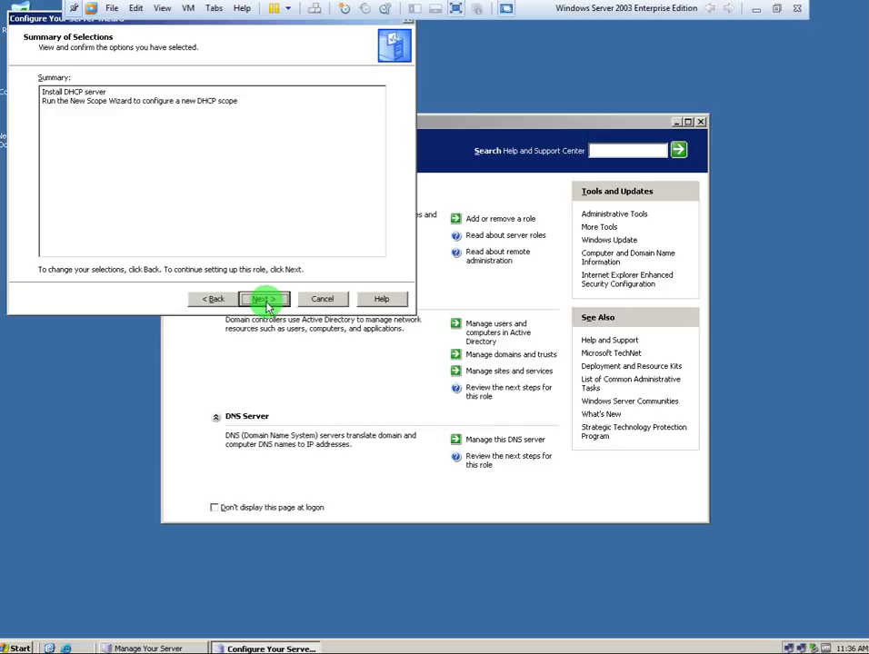
left_click(268, 302)
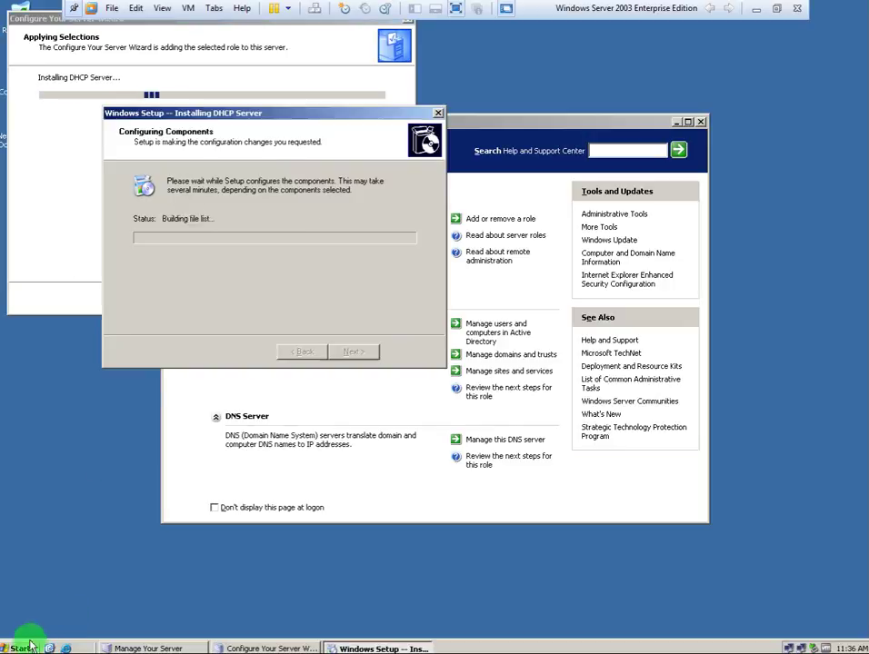
Bring the Configure Your Server Wizard in front of the DHCP Server setup dialog.
left_click(15, 648)
left_click(388, 612)
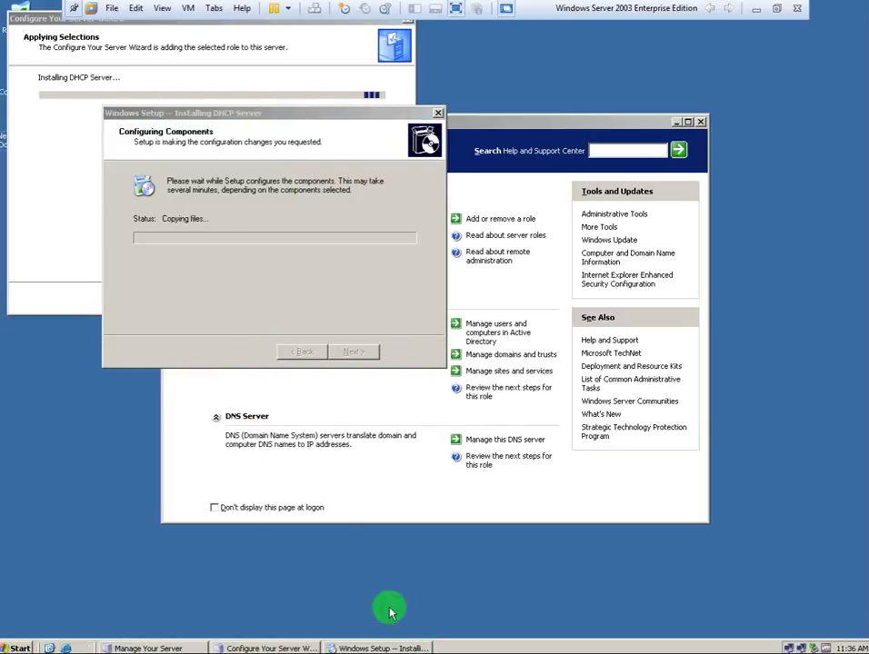
left_click(74, 19)
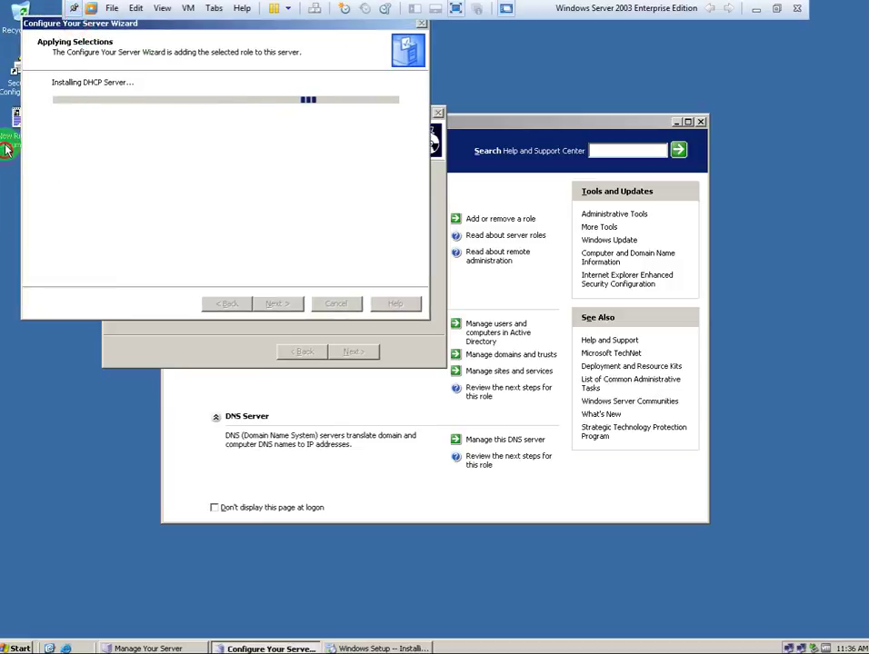
left_click(4, 148)
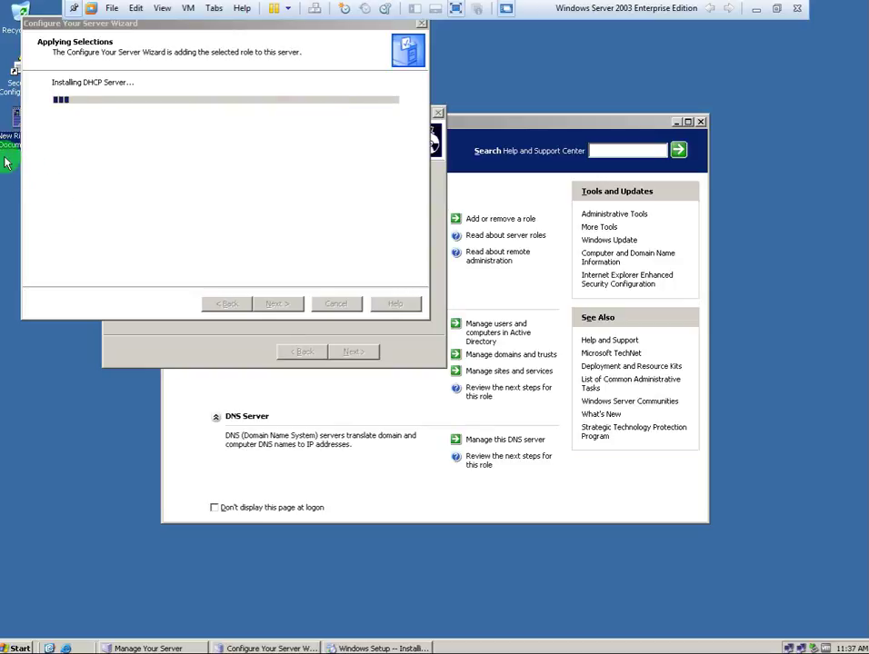
Open New Rich Text Document.rtf and replace its text with 'DHCP Configuration'.
double_click(7, 145)
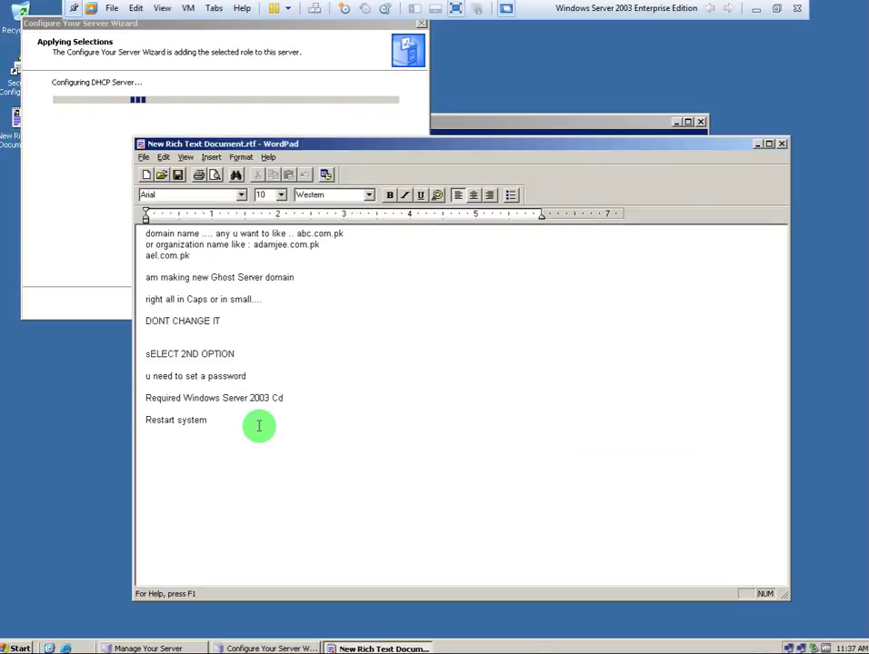
left_click_drag(258, 424, 71, 5)
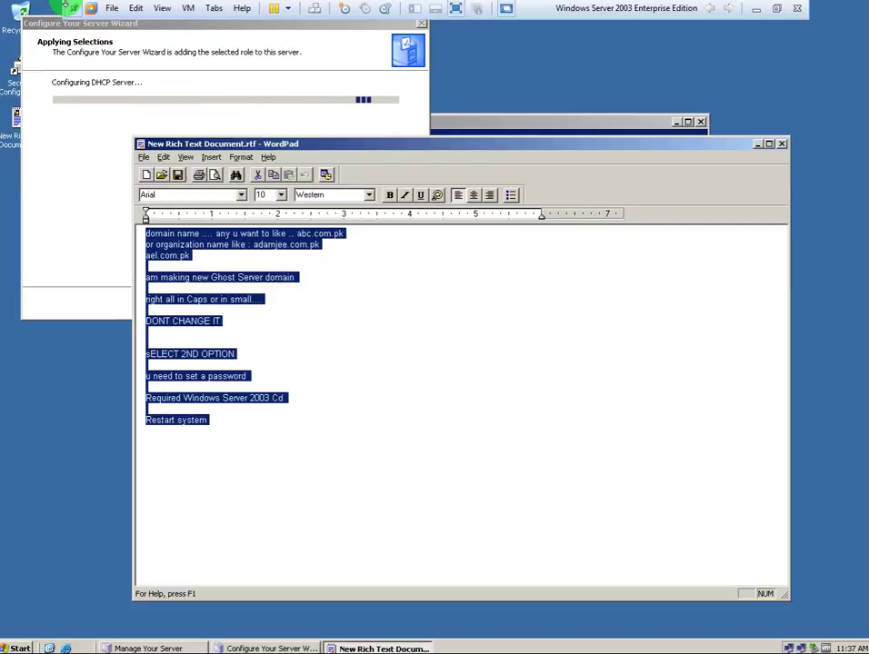
left_click(238, 397)
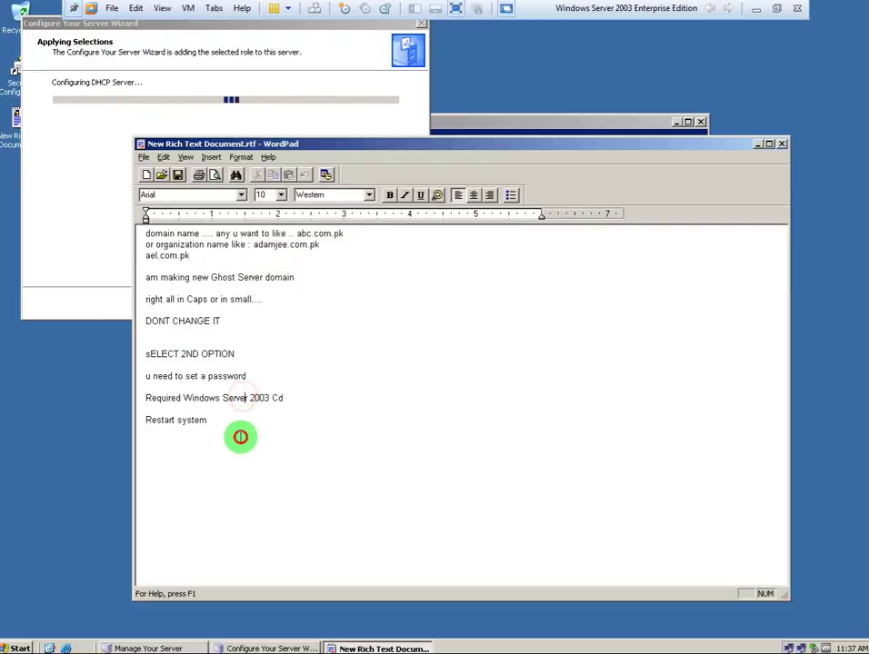
left_click_drag(240, 434, 96, 57)
type("DHCPO")
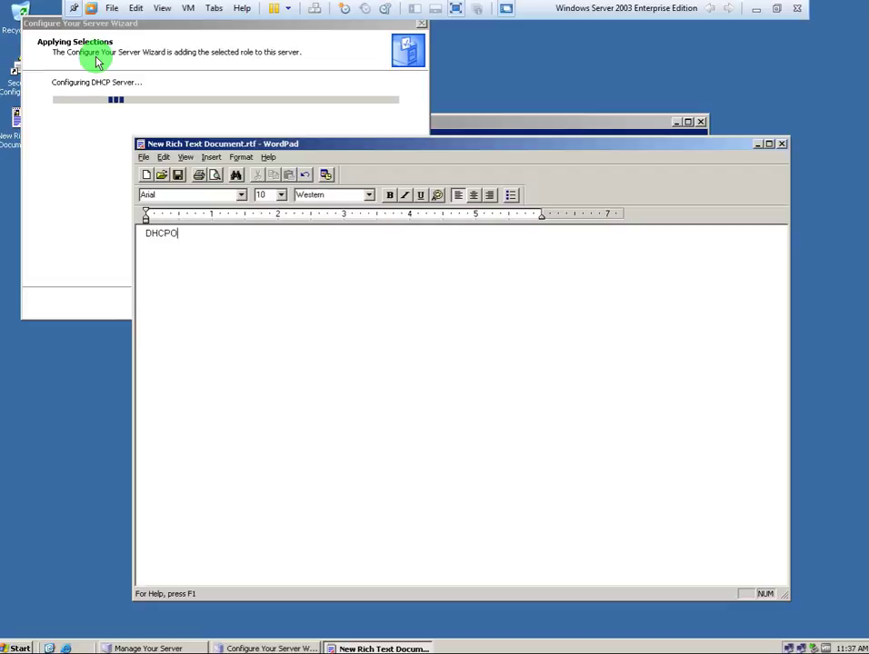
key("BackSpace")
type("Configuration")
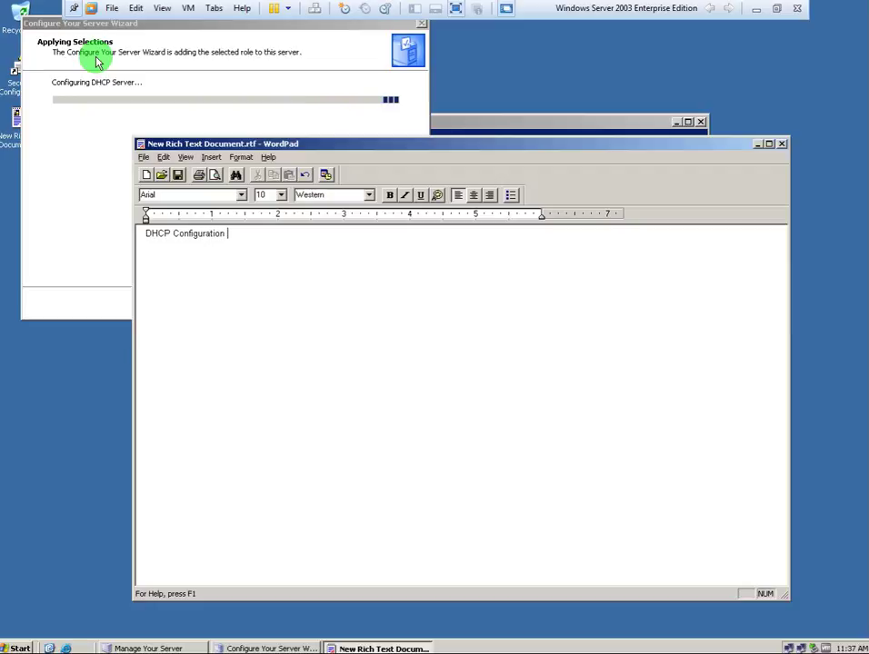
Move WordPad down and right, then bring the wizard and Manage Your Server forward.
left_click_drag(468, 150, 519, 209)
left_click(331, 122)
left_click(488, 179)
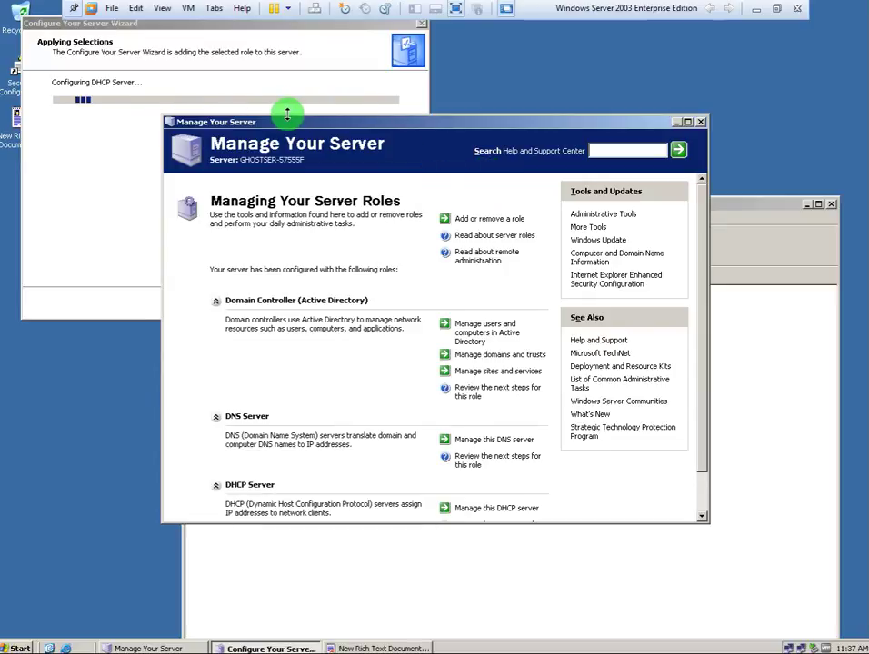
Bring the Configure Your Server Wizard in front of Manage Your Server while DHCP configures.
left_click(214, 87)
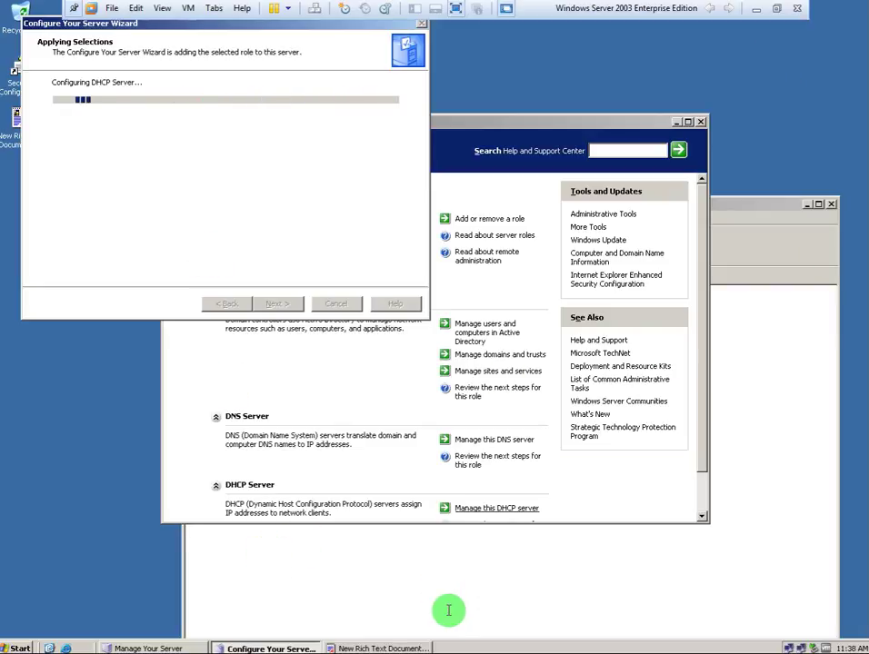
left_click(384, 648)
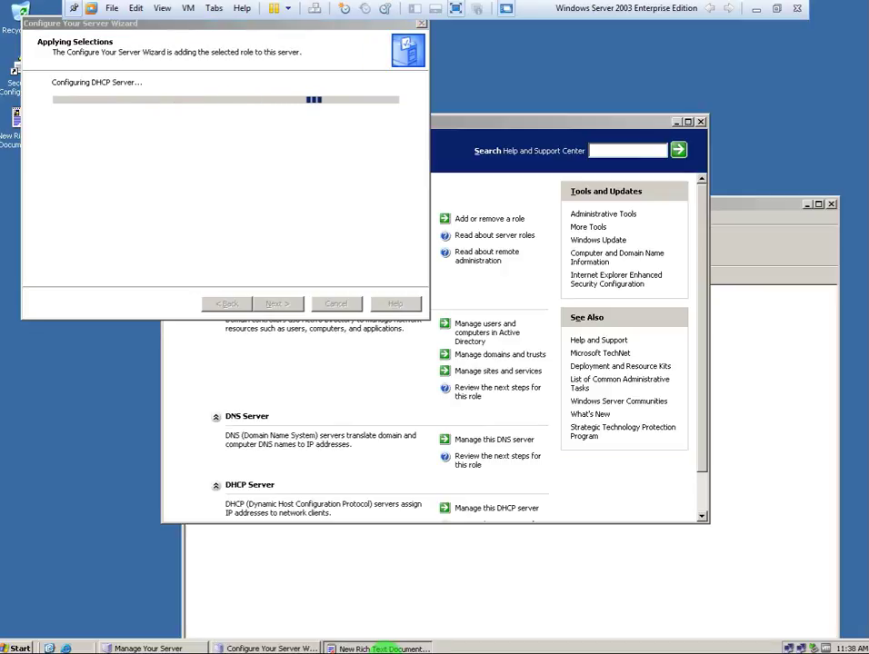
left_click(384, 617)
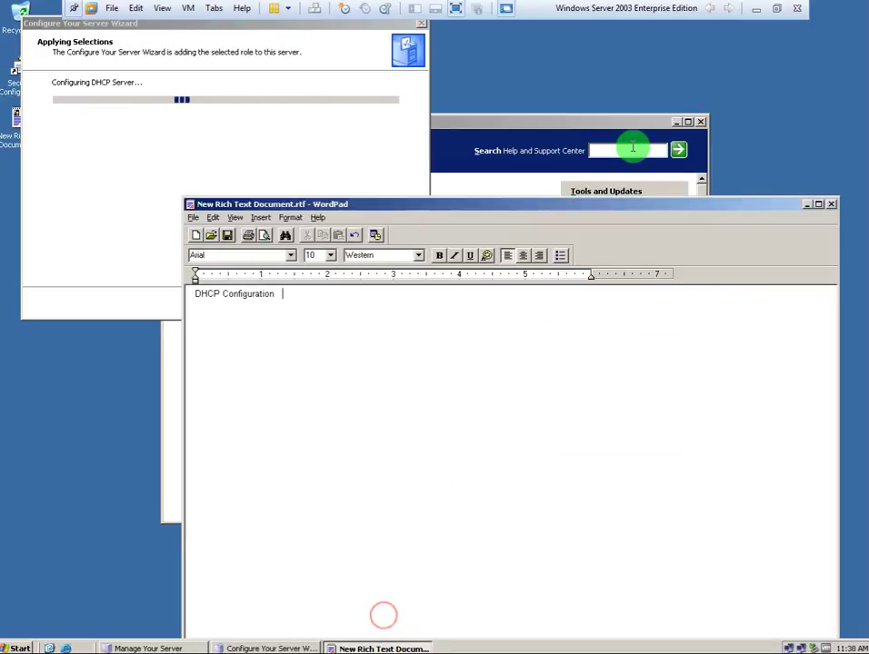
left_click(349, 156)
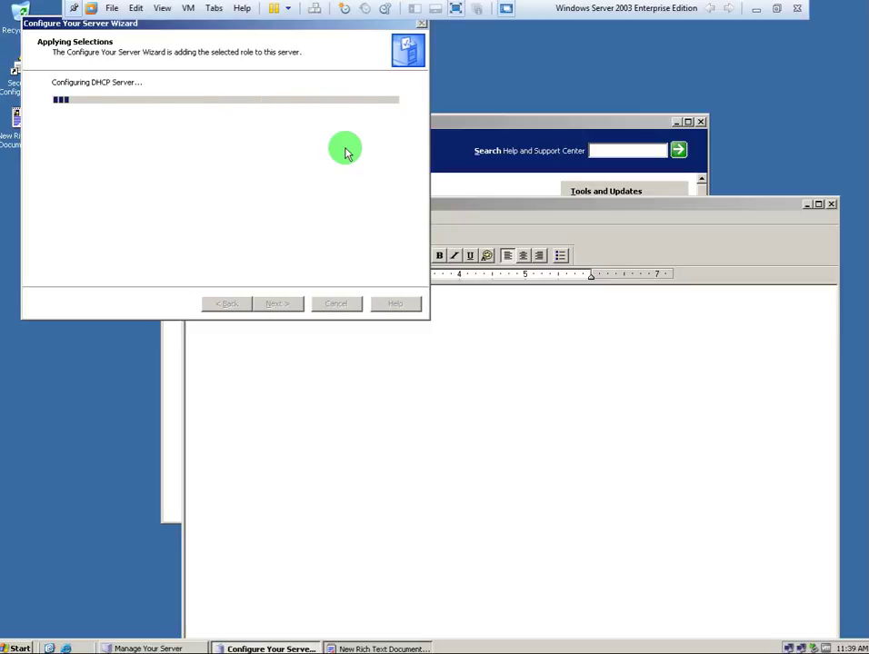
Minimize the VM, then restore it from the taskbar to show the New Scope Wizard's Scope Name page.
left_click(757, 7)
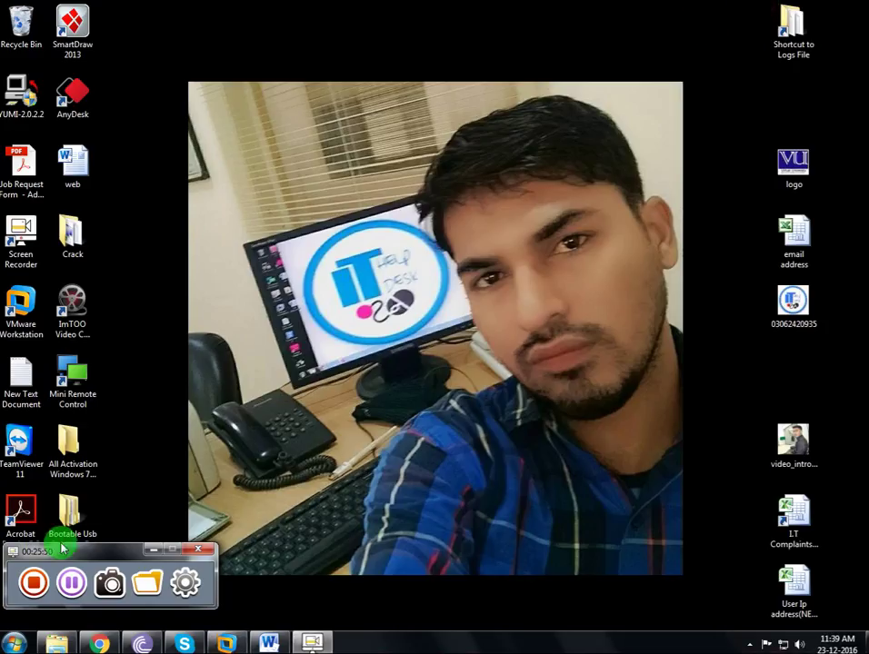
left_click(72, 581)
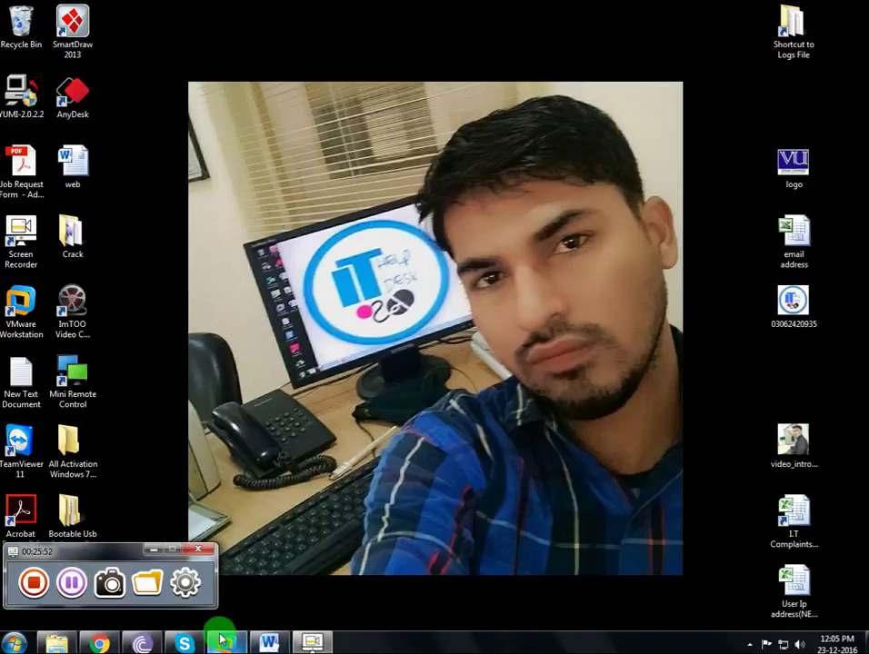
left_click(221, 639)
left_click(511, 471)
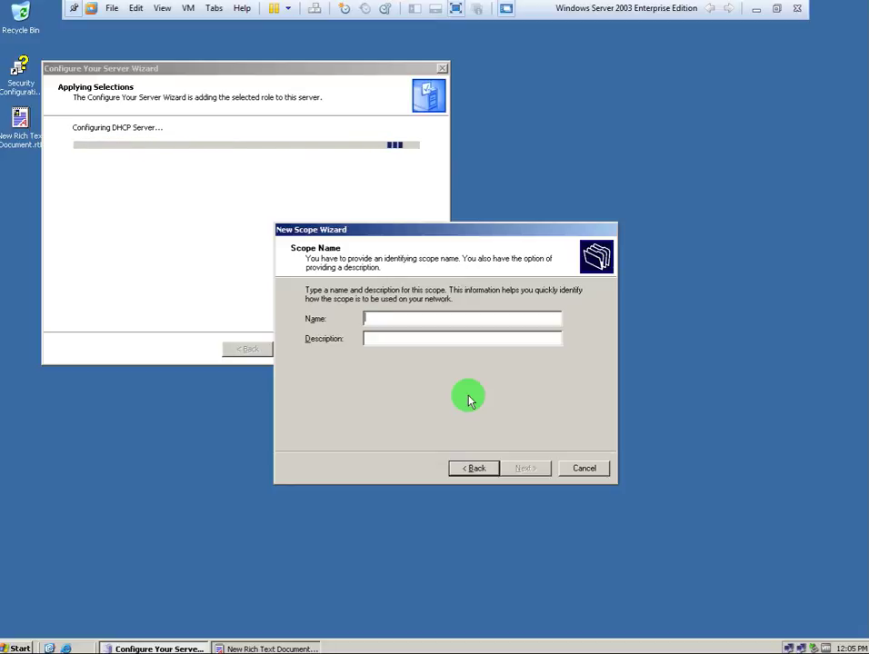
Enter scope name GHOST and description GHOST SERVER, fix the typos, and go to the IP range page.
type("Gh")
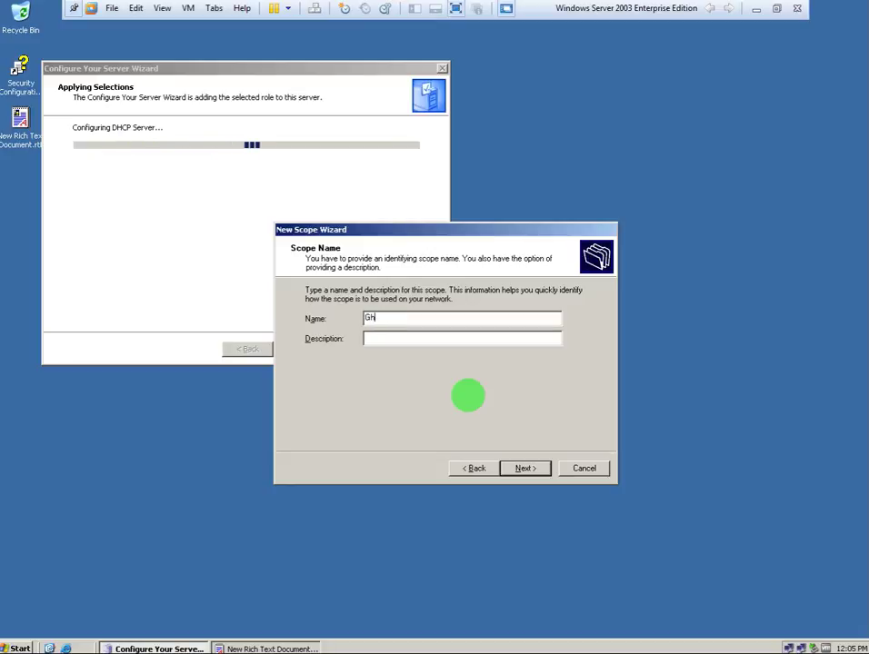
key("BackSpace")
type("HOS")
type("T")
type("GHOST Se")
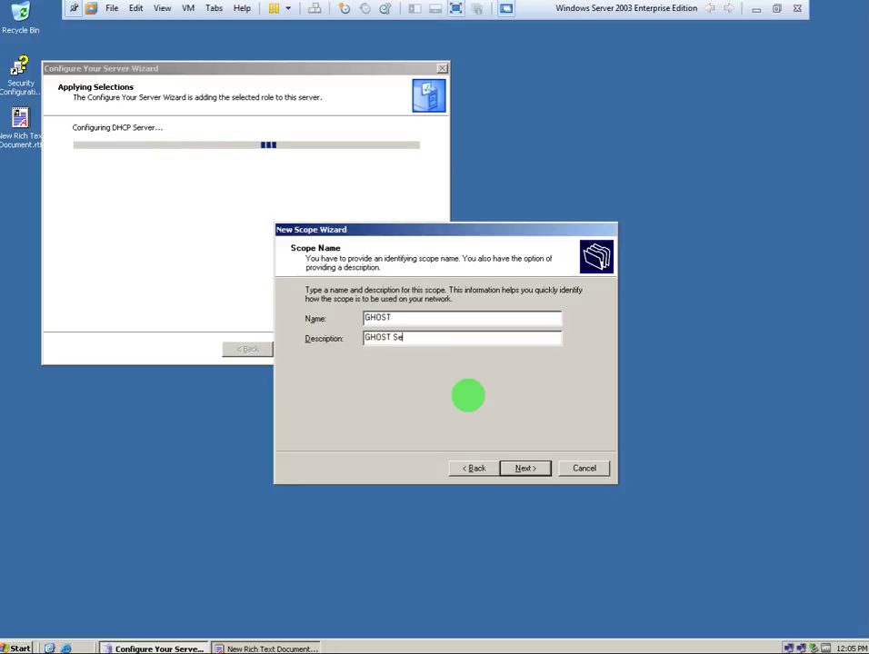
key("BackSpace")
type("ERVe")
key("BackSpace")
type("ET")
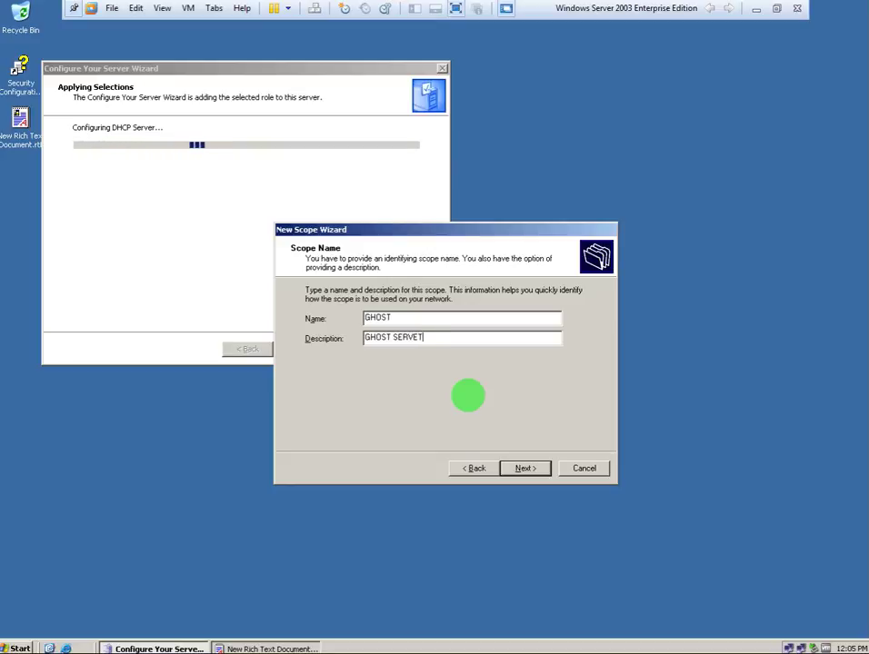
key("BackSpace")
type("R")
key("Return")
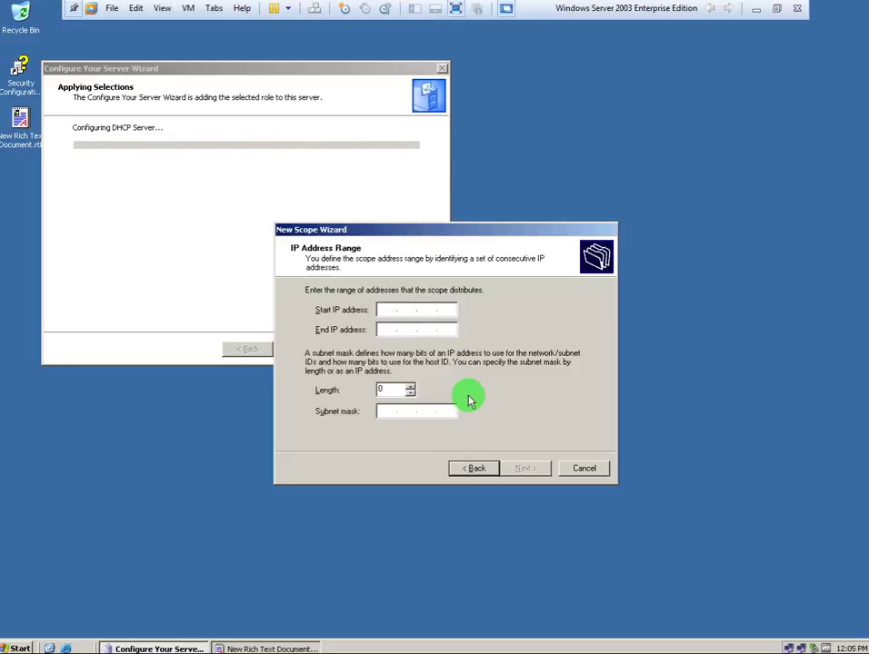
Add an 'IP RANGE' line under the DHCP Configuration heading in the WordPad notes.
left_click(243, 648)
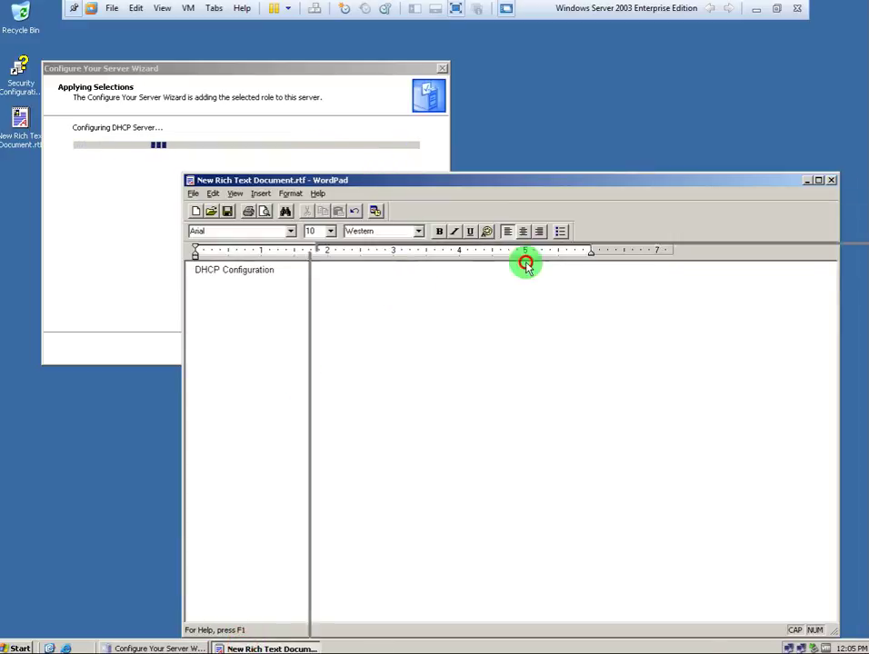
left_click_drag(383, 178, 576, 318)
left_click_drag(536, 421, 10, 357)
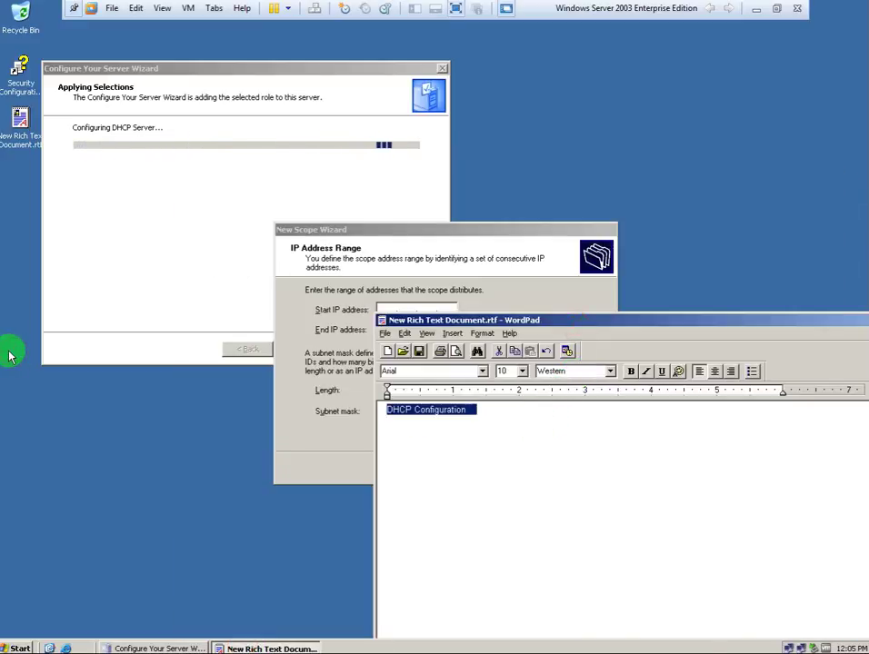
key("Down")
key("Down")
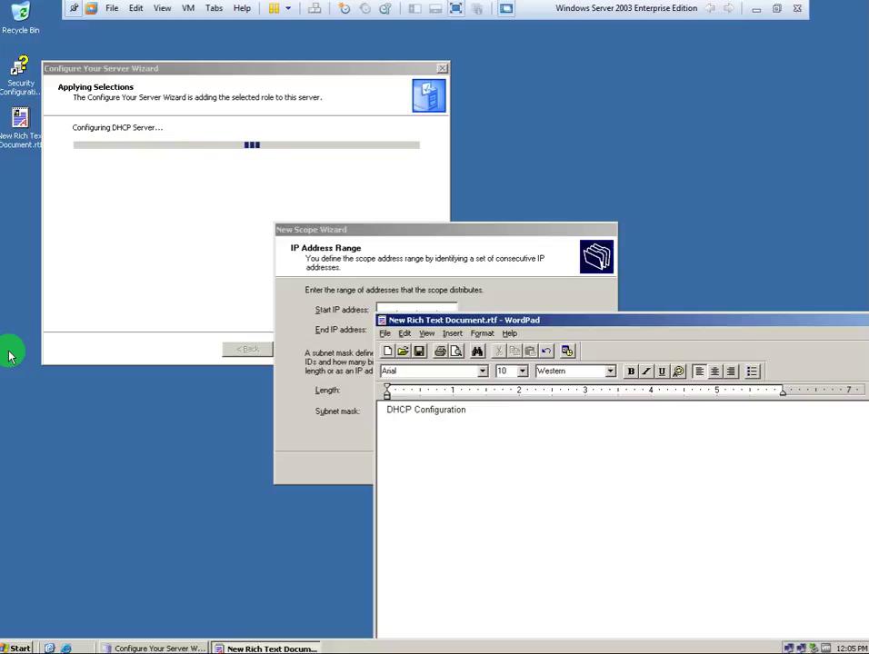
type("IP RANGE")
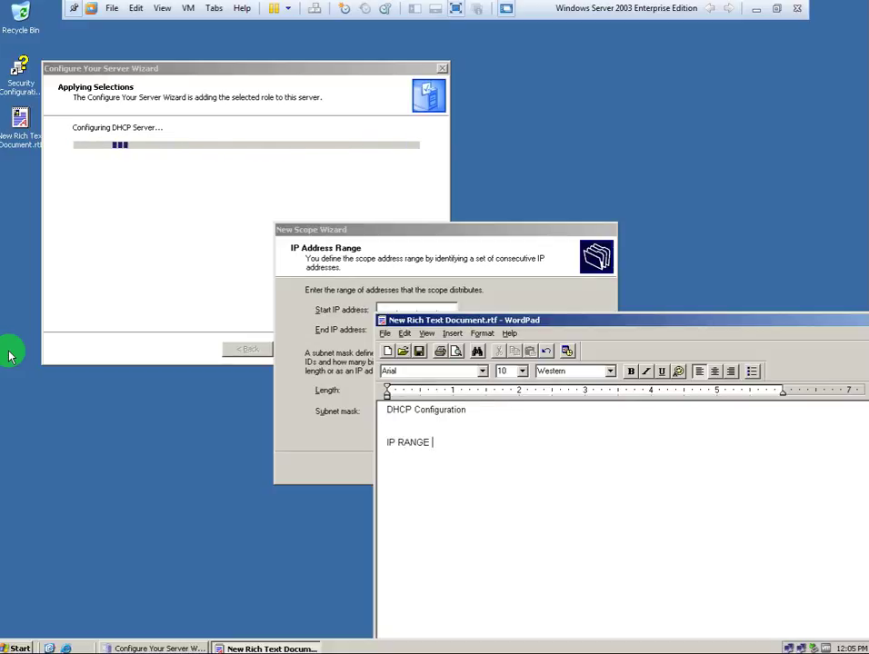
Enter the scope range from 192.168.1.5 to 192.168.1.50.
left_click(412, 245)
left_click(394, 306)
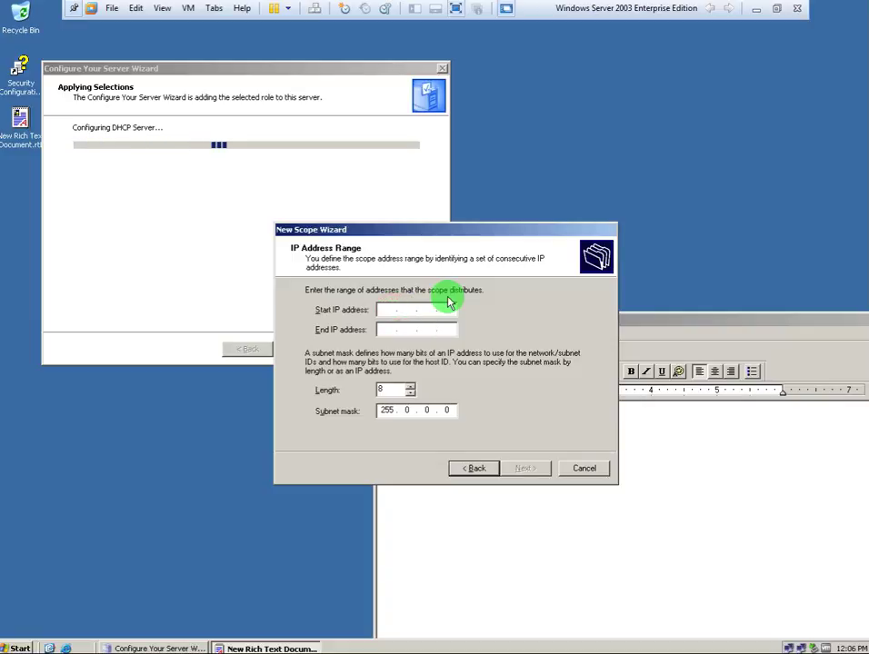
type("192.168.")
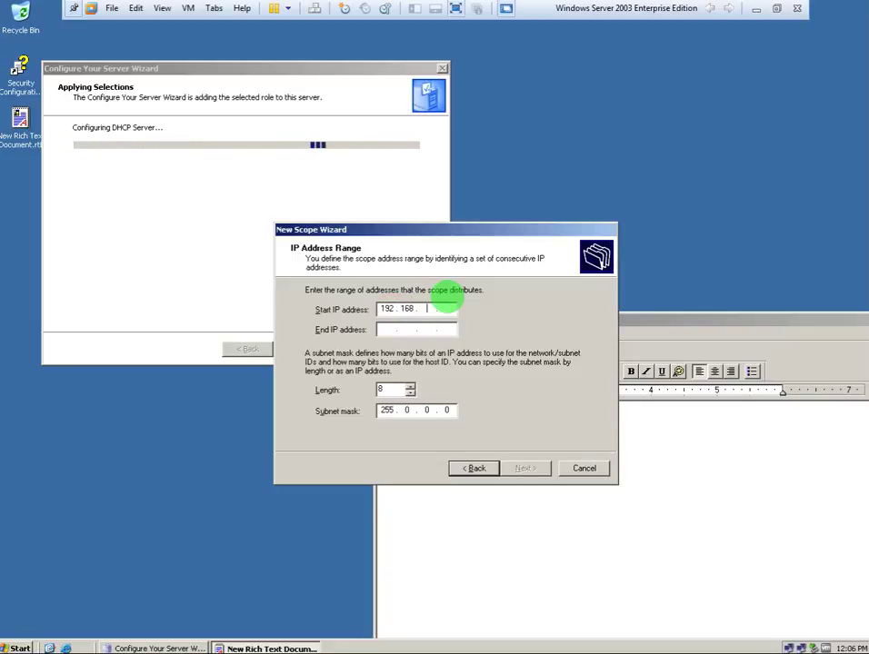
type("1.5")
key("Tab")
type("192")
type("68 . ")
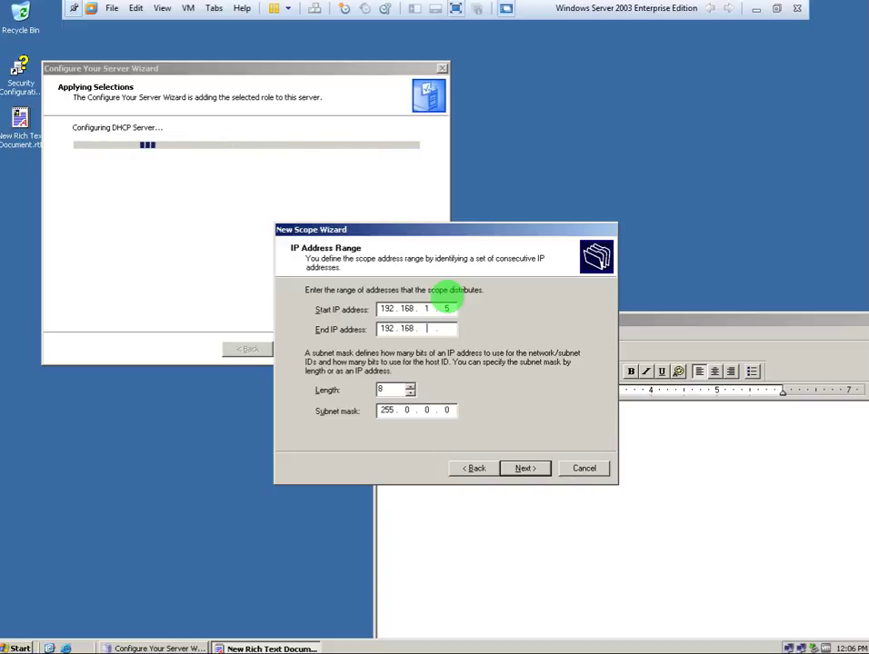
type("1 . 50")
Set the subnet mask length to 24 and continue to the exclusions page.
left_click(450, 309)
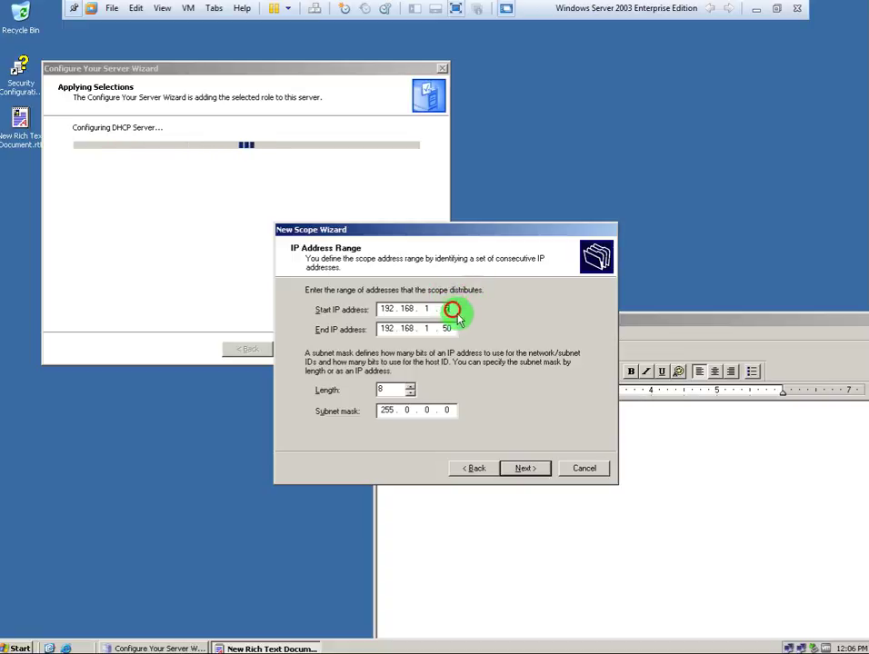
left_click(410, 386)
left_click(410, 386)
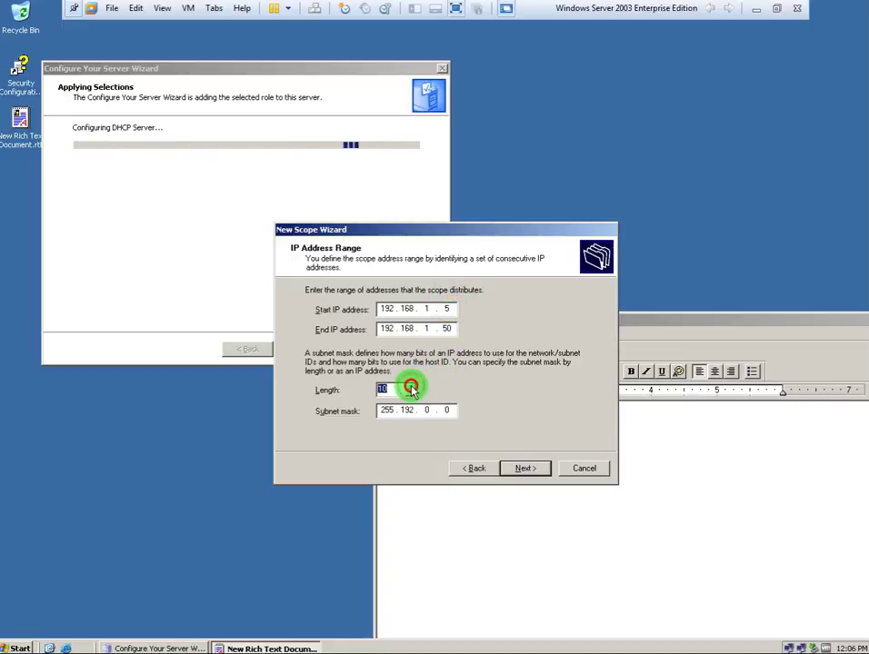
left_click(410, 386)
double_click(398, 389)
type("24")
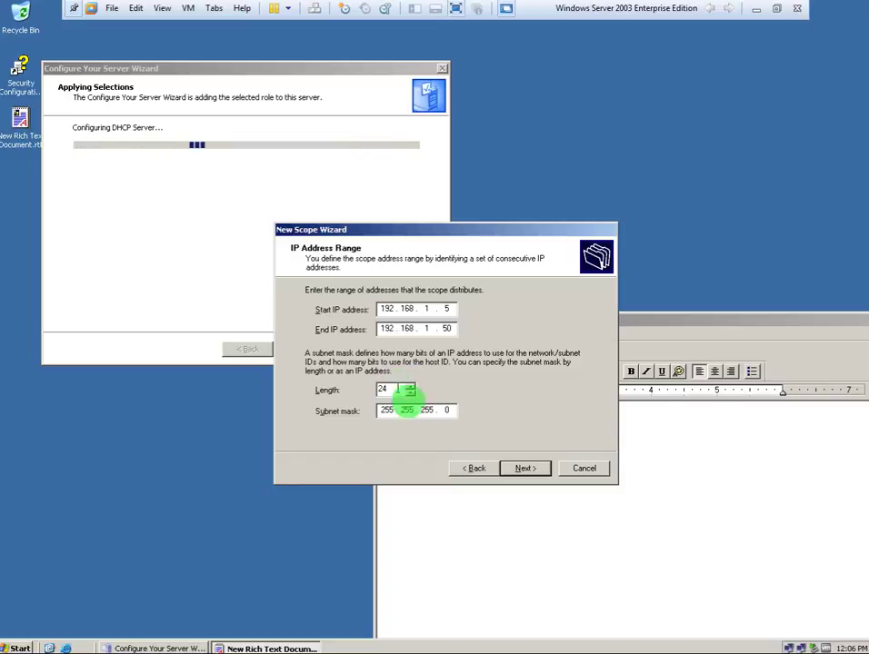
left_click(525, 468)
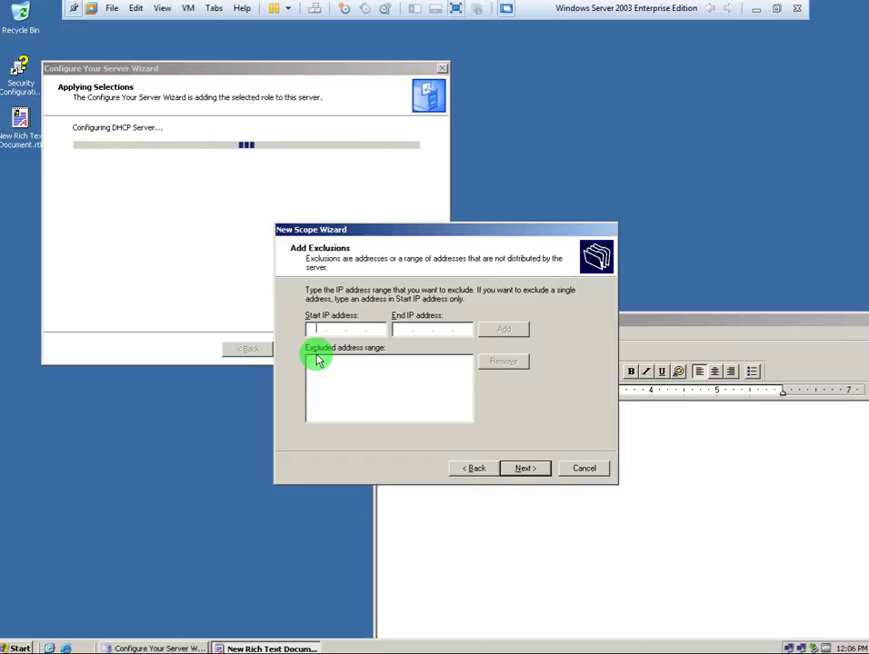
Add an exclusion from 192.168.1.5 to 192.168.1.50 and advance to Lease Duration.
type("10.0.0")
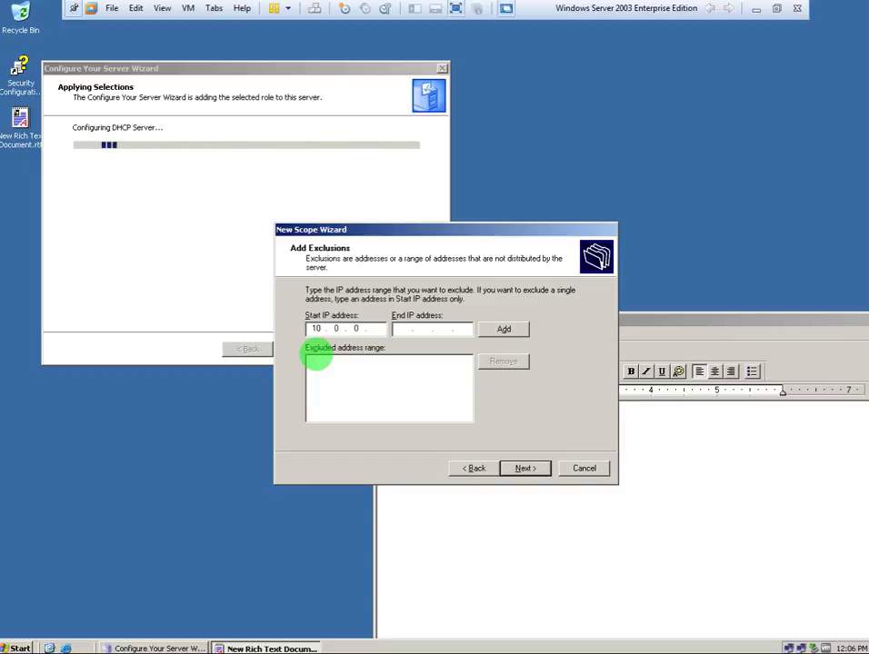
key("BackSpace")
key("BackSpace")
key("BackSpace")
key("BackSpace")
type("192.168.1.50")
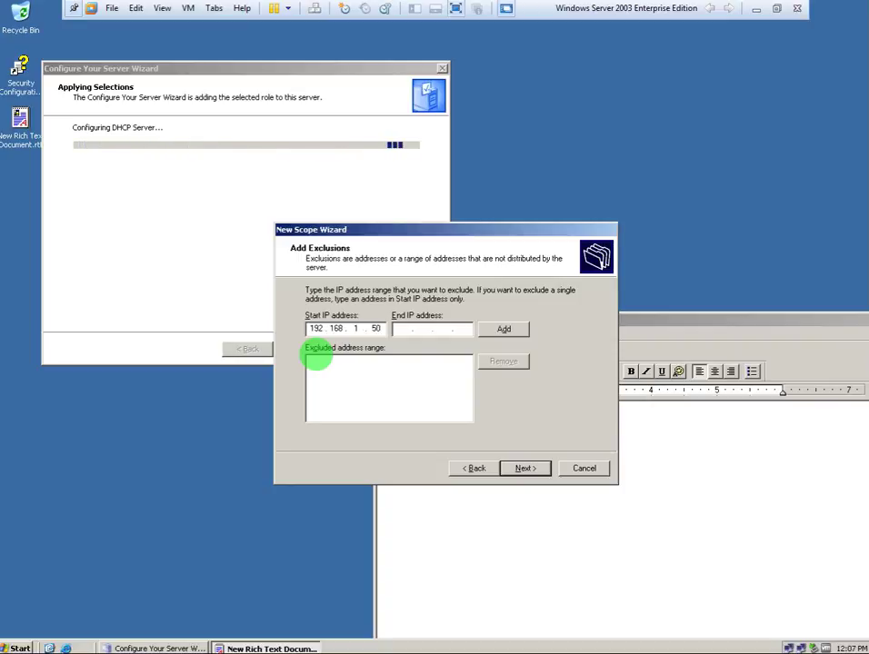
key("Tab")
type("192 . 168 . 1 . 50")
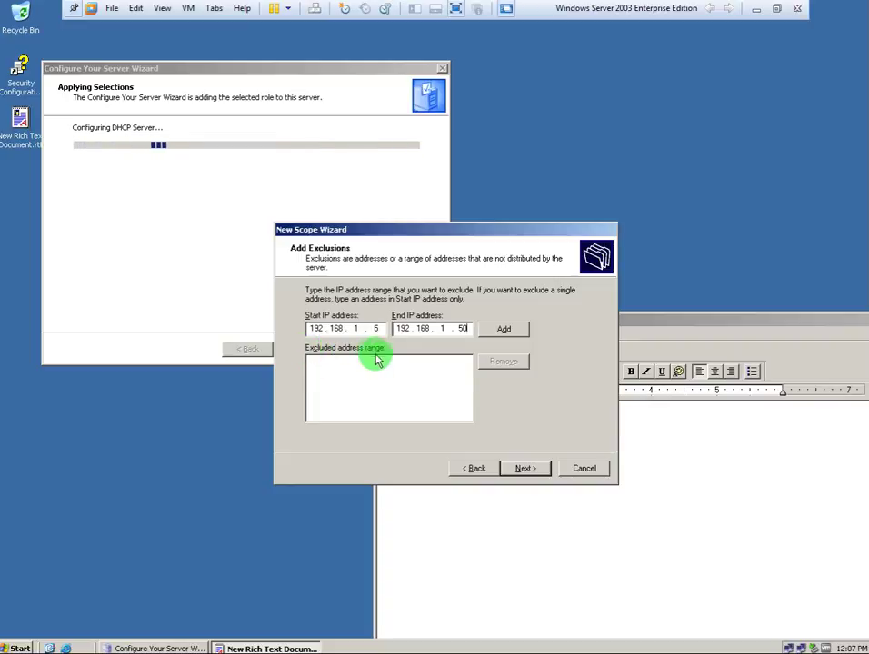
left_click(506, 335)
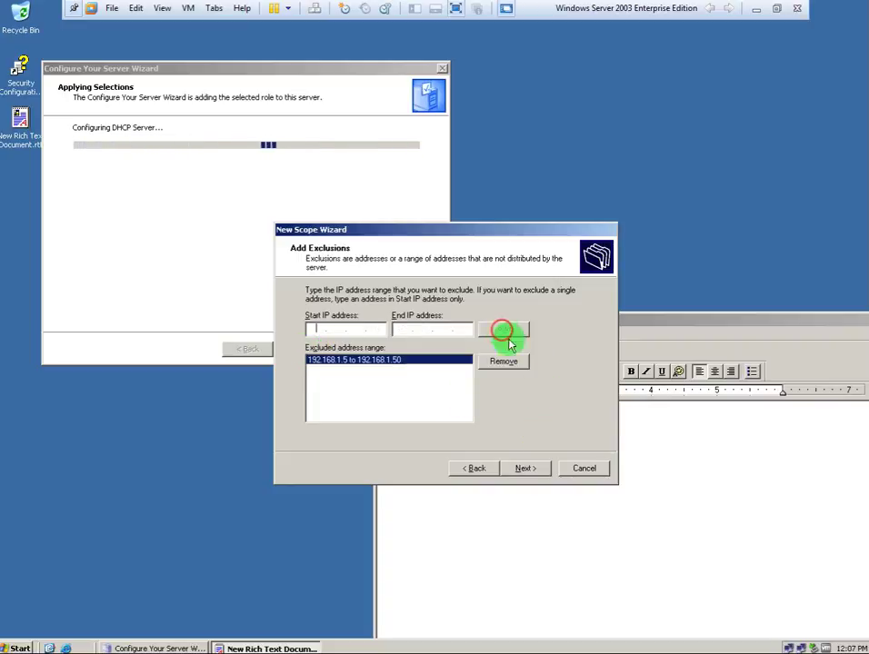
left_click(522, 474)
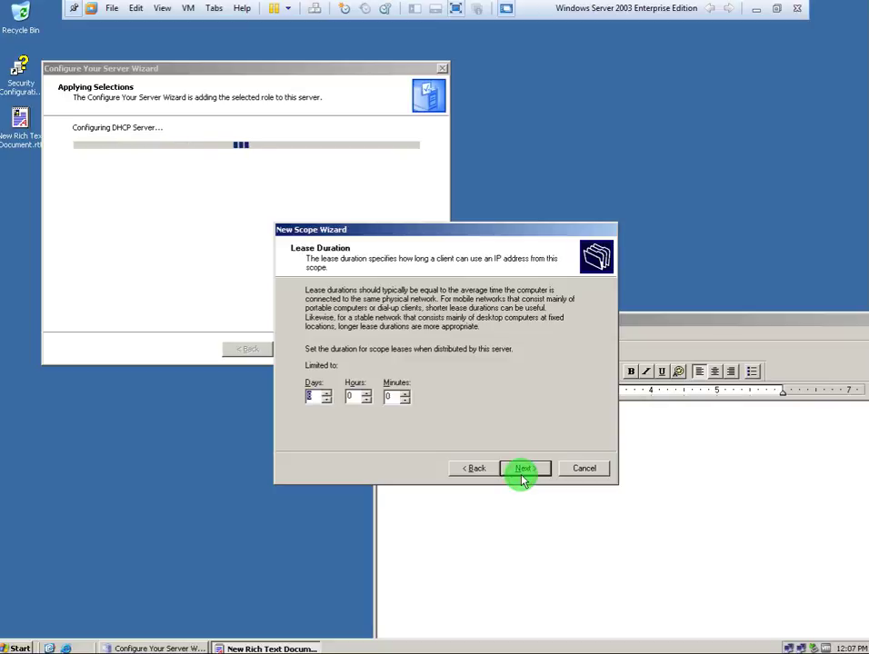
Keep the default lease duration, opt to configure DHCP options now, and skip the router page.
left_click(523, 472)
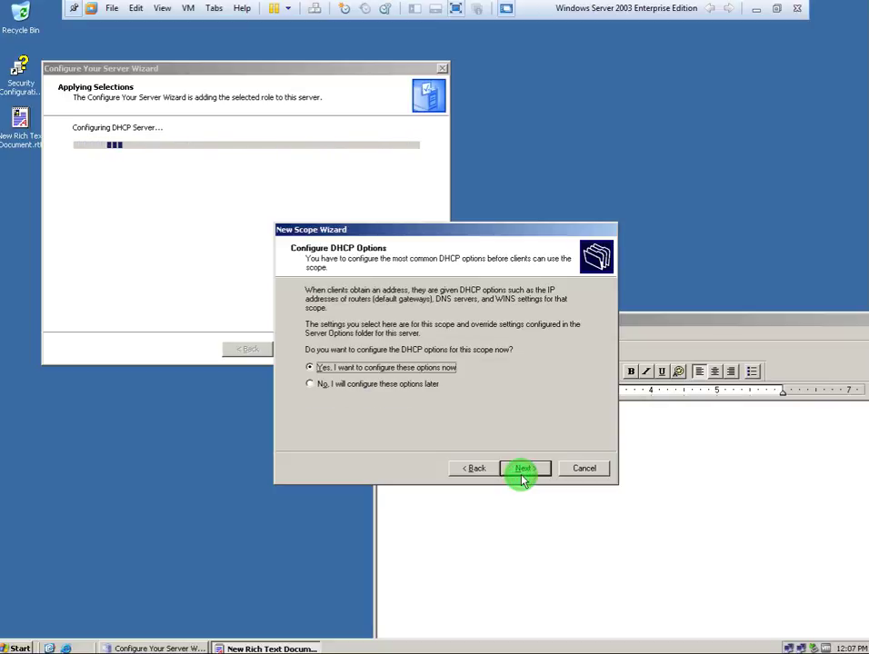
left_click(523, 473)
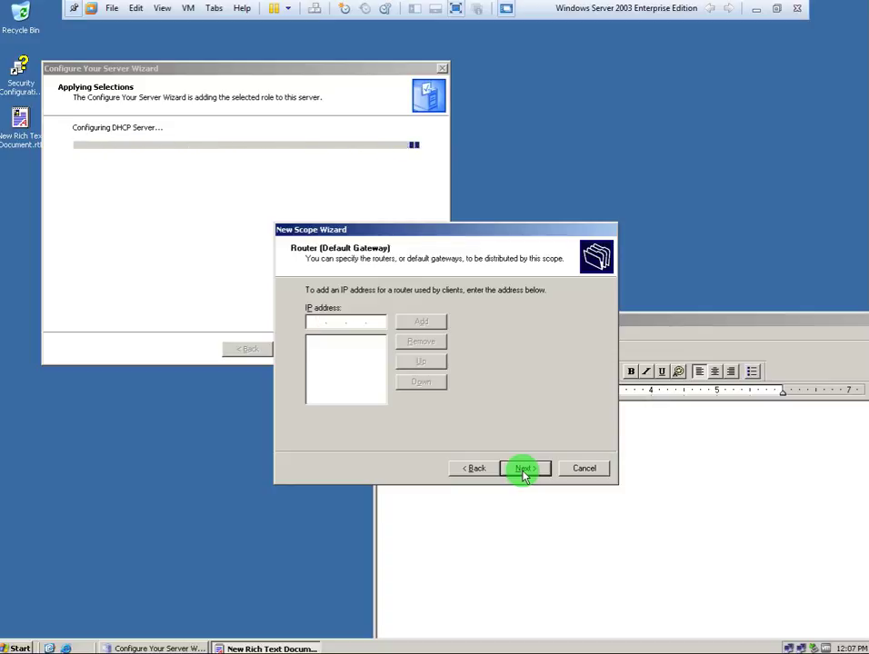
left_click(524, 469)
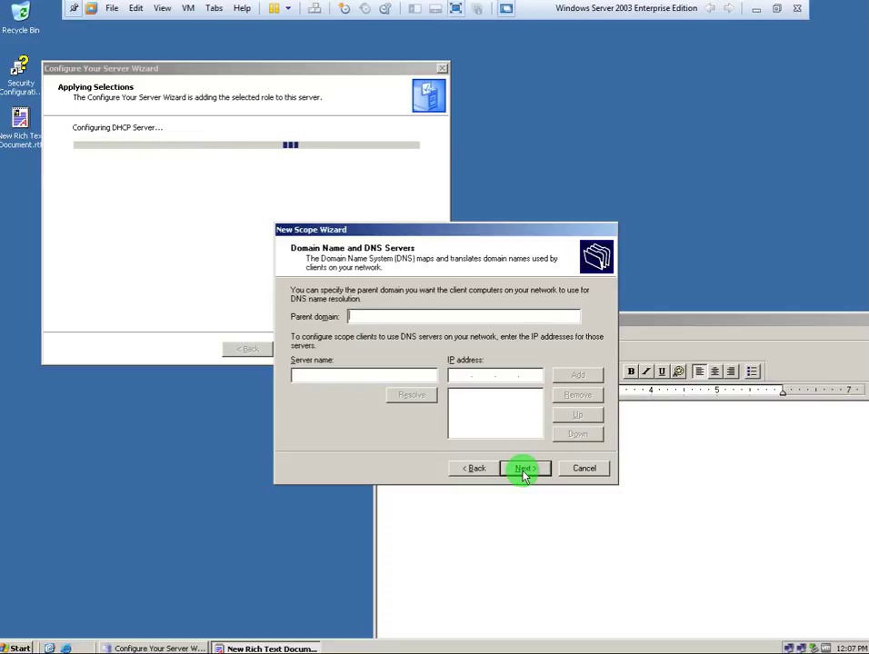
Enter GHOSTSERVER.COM.PK as the scope's parent domain.
left_click(431, 320)
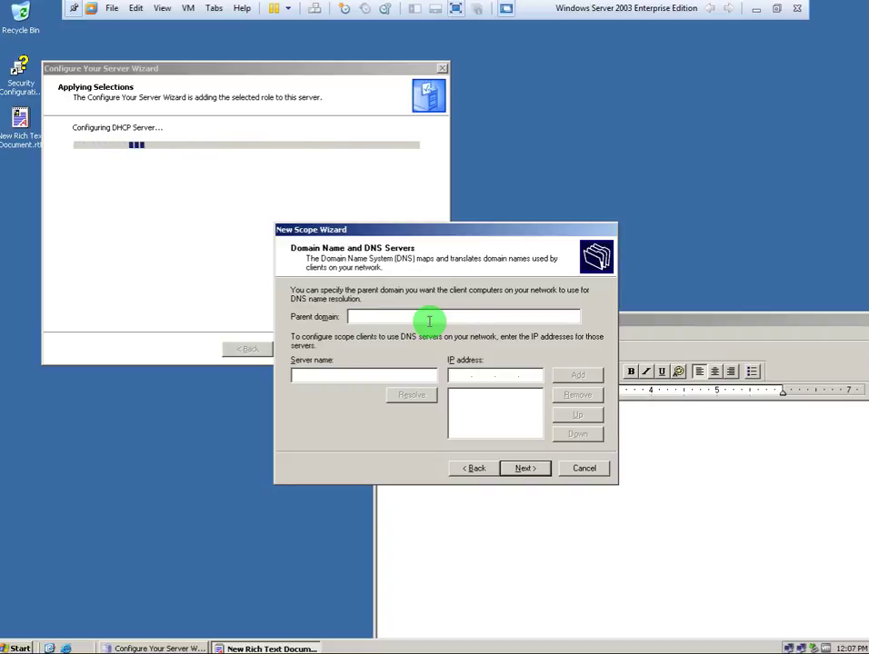
type("d")
type("HOST")
type("SER")
type("VE")
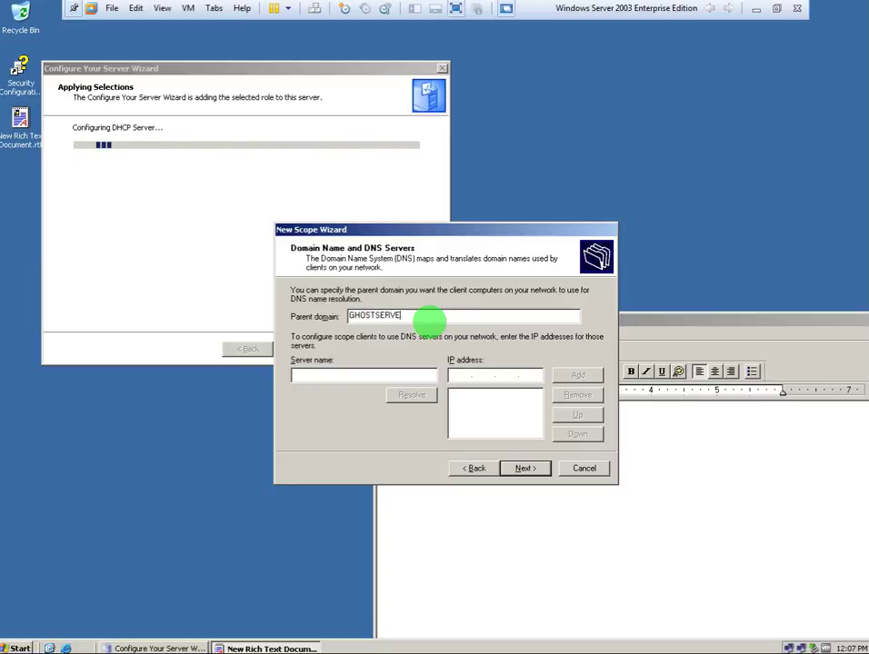
type("R")
type(".COM.PK")
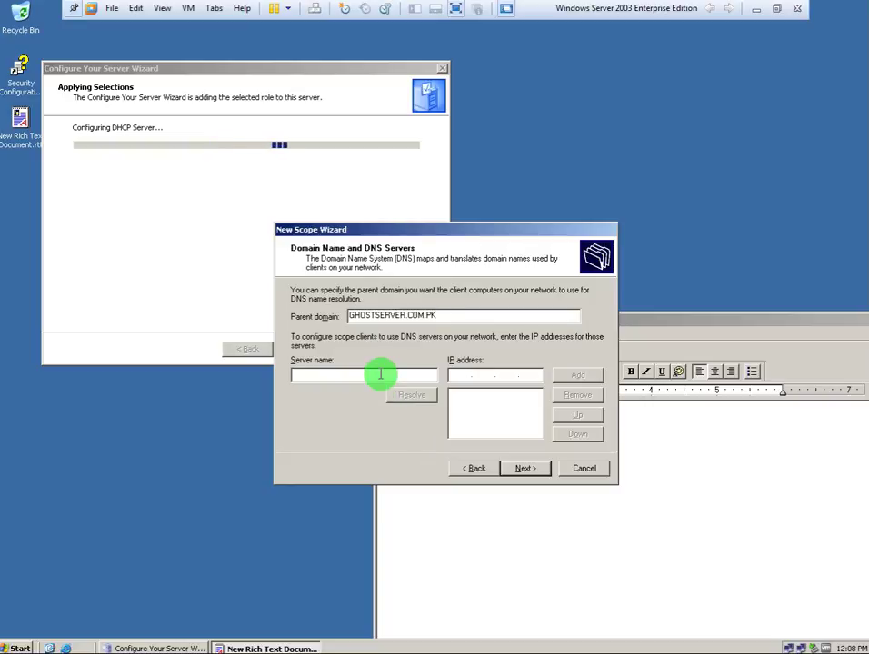
Put the caret in the Server name field, then bring up My Computer's context menu from Start.
left_click(328, 374)
left_click(461, 376)
left_click(363, 375)
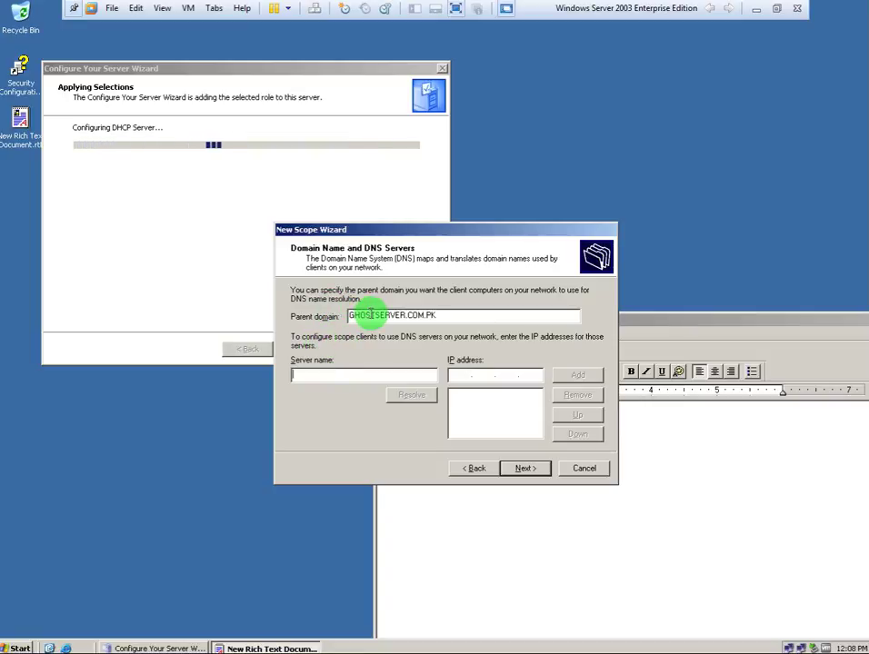
left_click(325, 372)
left_click(18, 648)
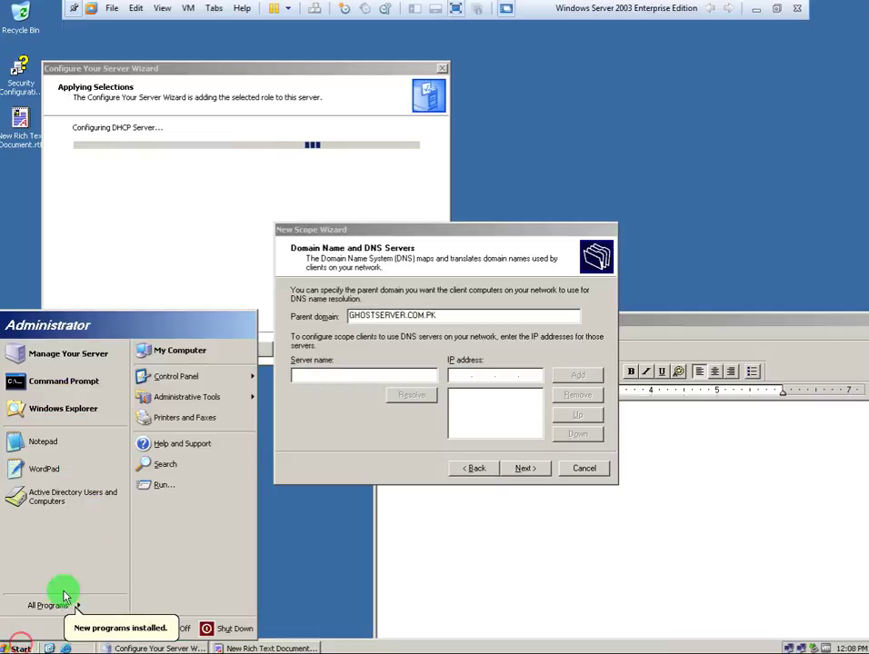
right_click(204, 351)
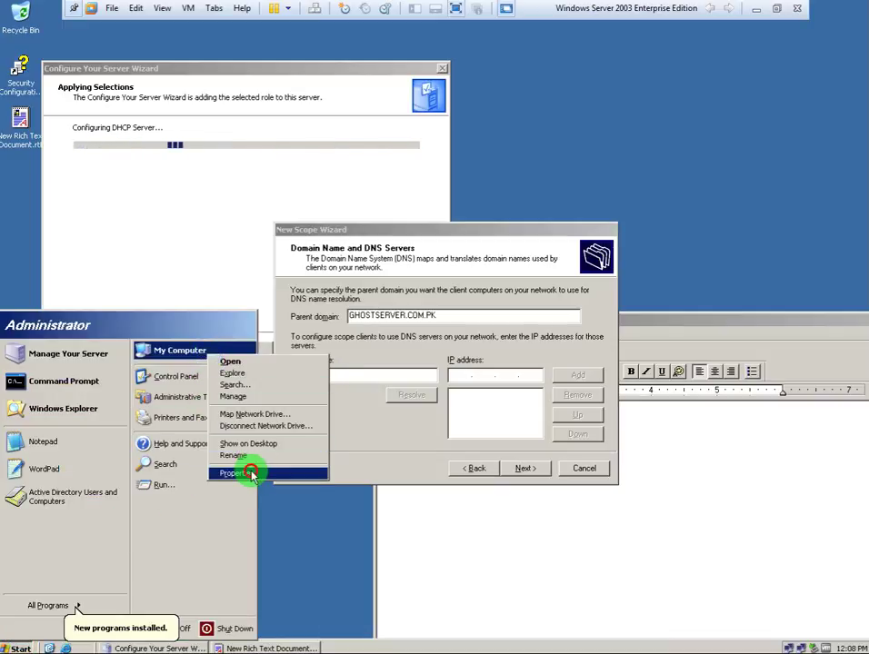
Check the full computer name and domain on System Properties' Computer Name tab, then cancel.
right_click(251, 469)
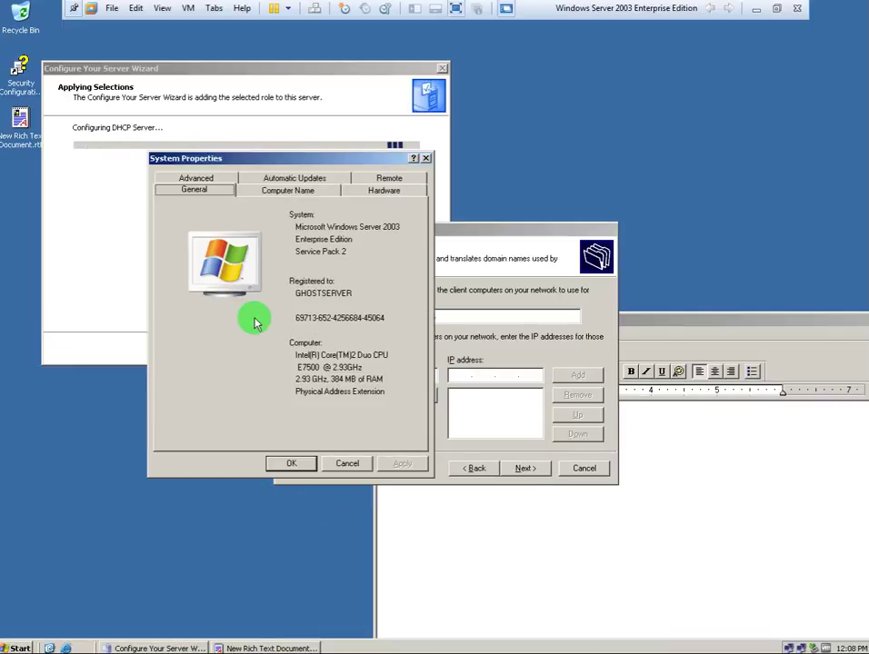
left_click(260, 190)
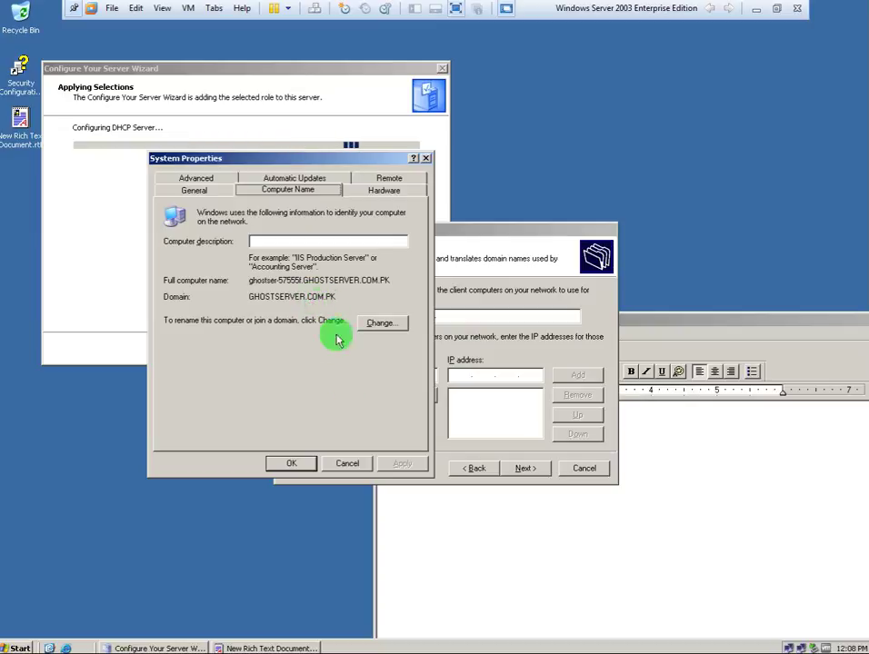
left_click(348, 463)
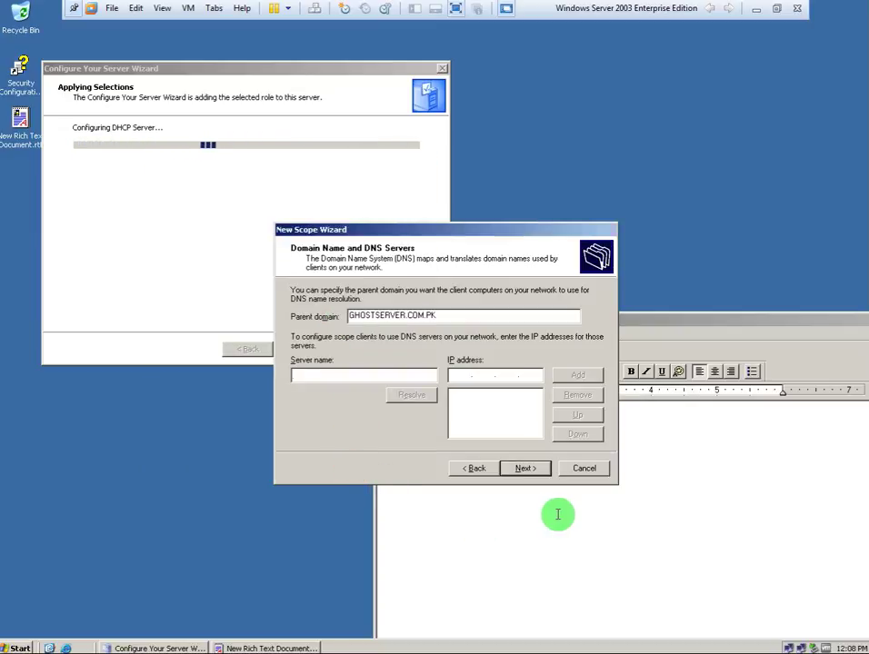
Minimize the VMware virtual machine window and pause the screen recording.
left_click(558, 514)
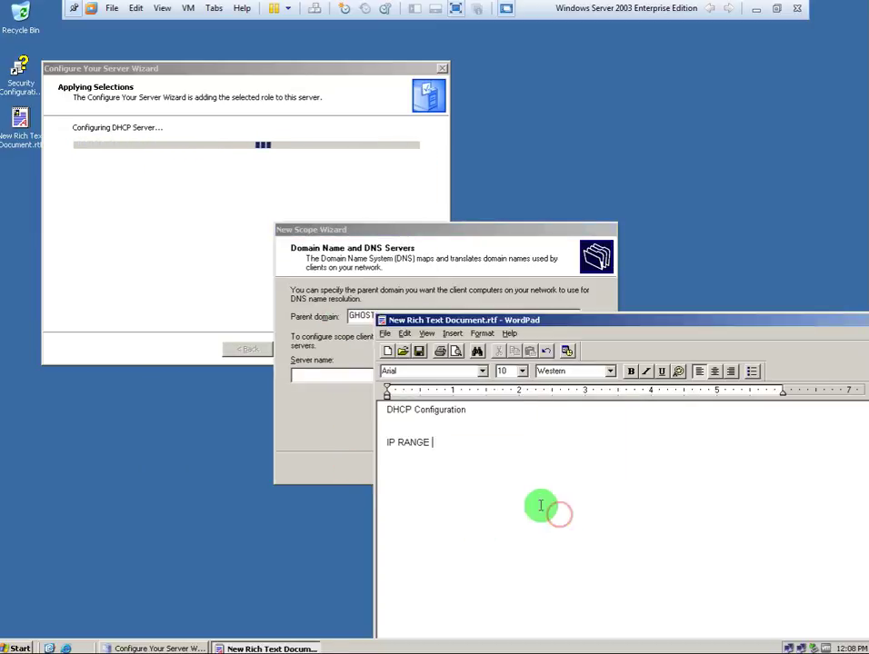
left_click(18, 648)
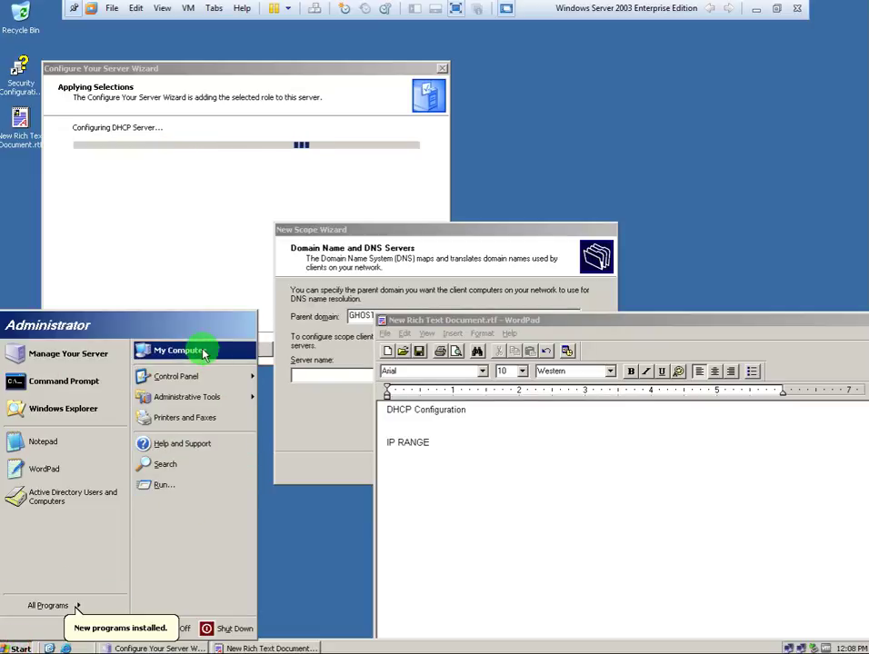
left_click(333, 584)
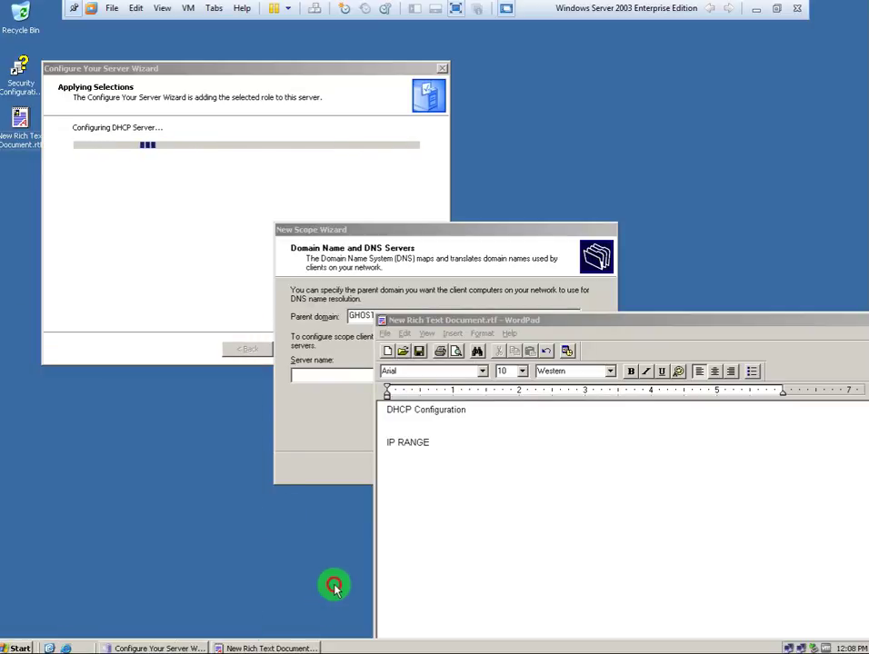
left_click(755, 11)
left_click(71, 583)
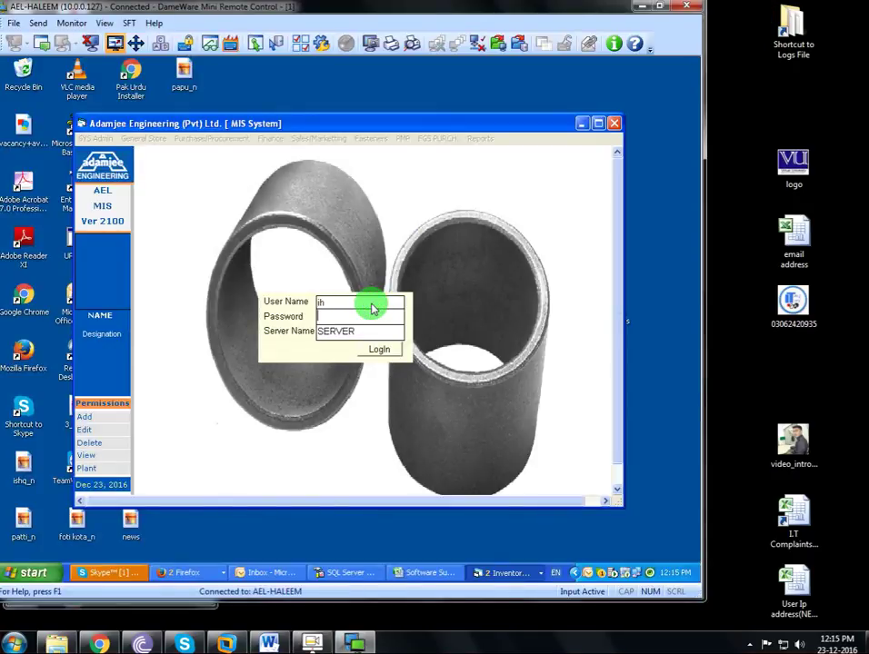
Restore the Windows Server 2003 virtual machine window from the host taskbar.
left_click(216, 283)
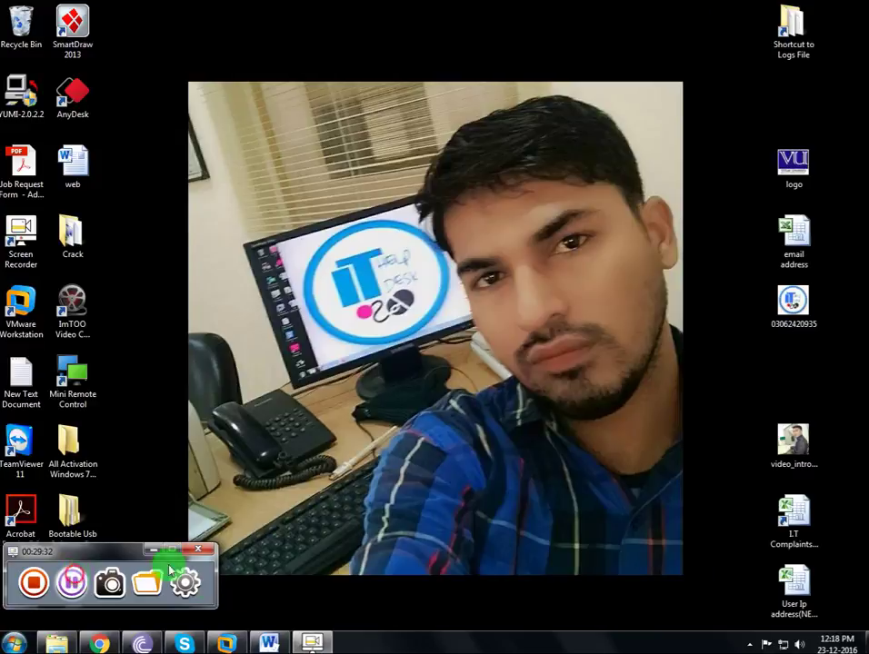
left_click(234, 643)
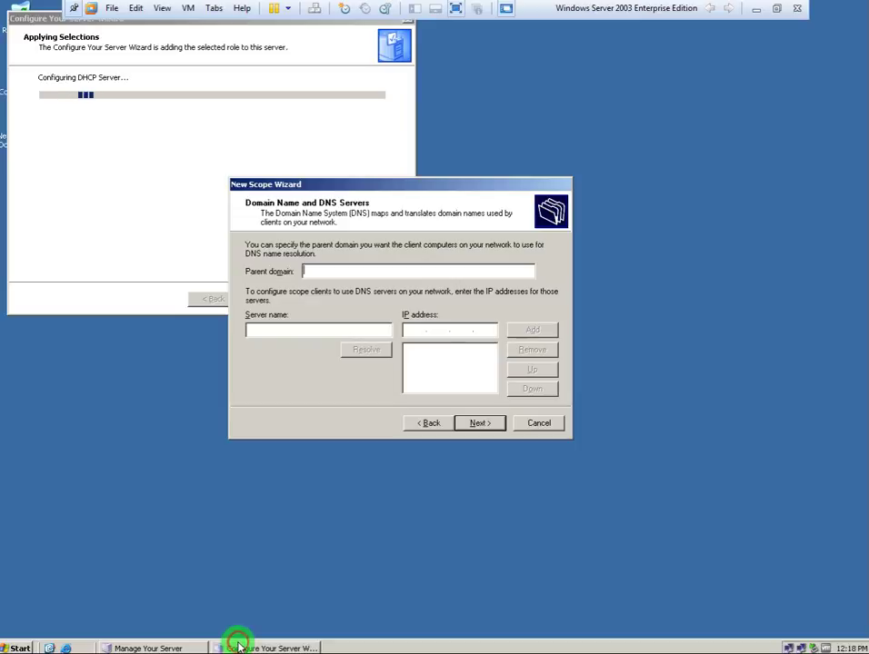
Copy the full computer name GHOST.GHOSTSERVER.COM.PK from System Properties' Computer Name tab.
left_click(14, 647)
right_click(196, 352)
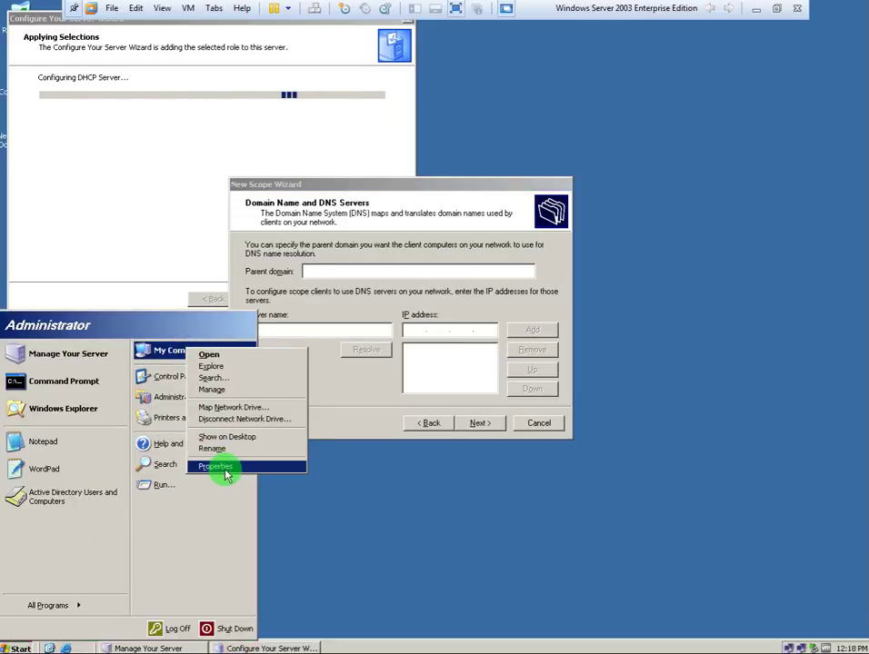
left_click(224, 469)
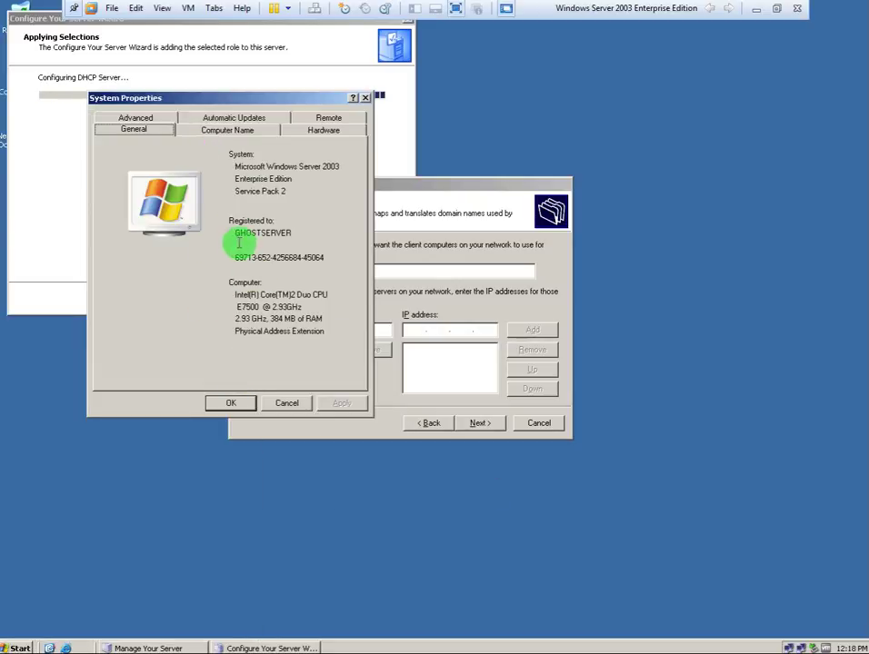
left_click(211, 129)
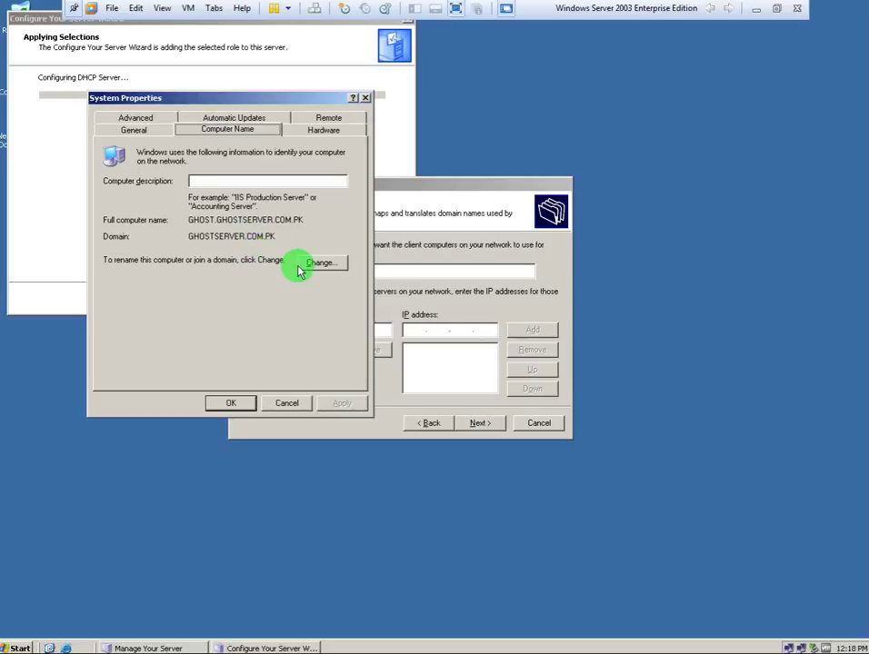
left_click_drag(204, 218, 305, 235)
key("ctrl+c")
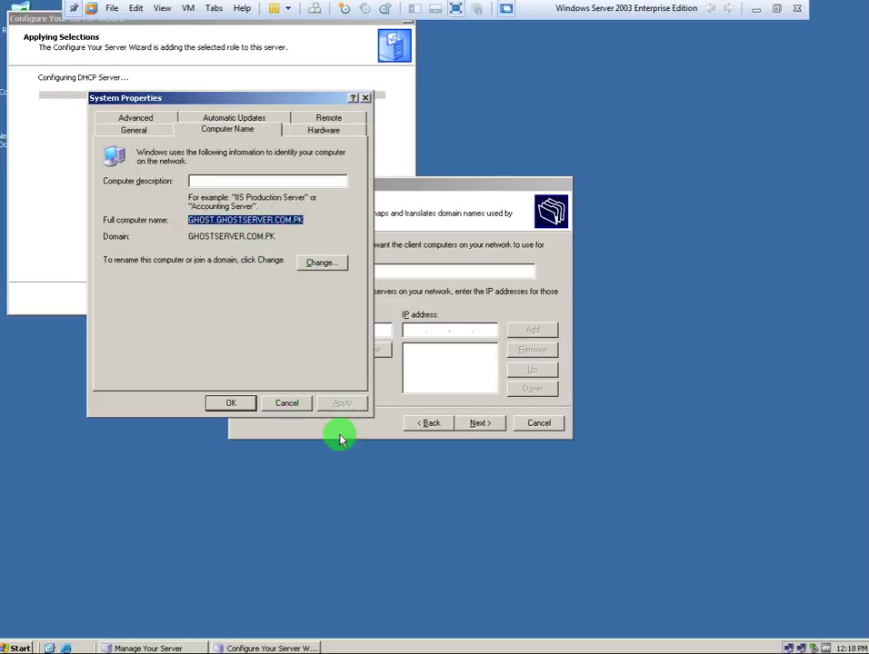
Paste GHOST.GHOSTSERVER.COM.PK as the DNS server name, resolve it, and add 192.168.1.5.
left_click(339, 432)
left_click(306, 329)
key("ctrl+v")
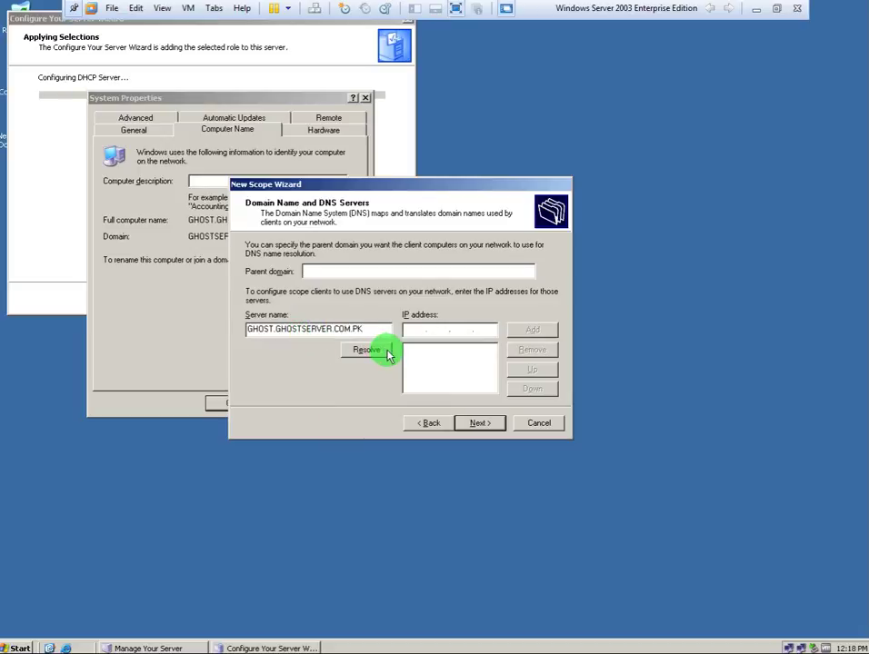
left_click(383, 350)
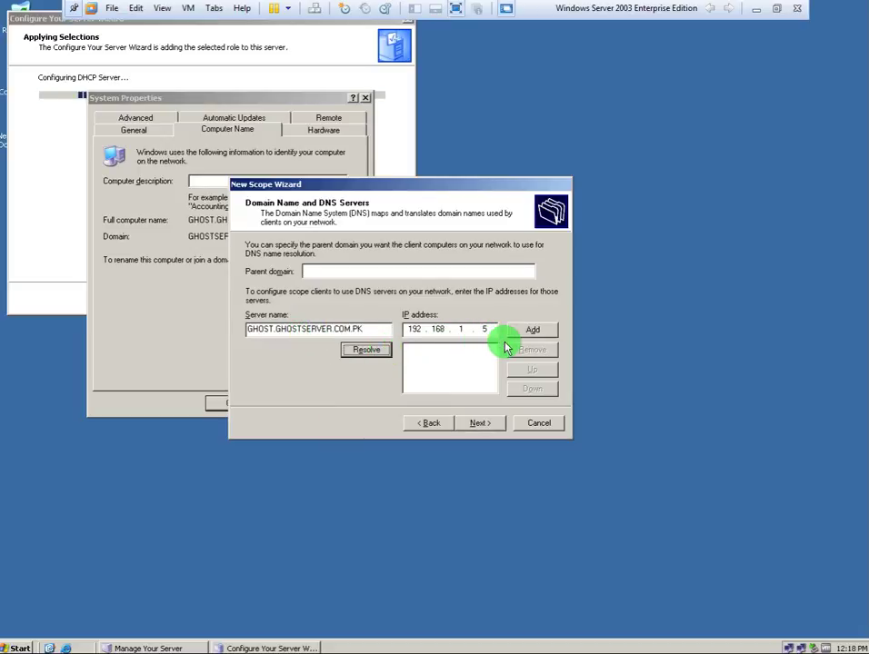
left_click(530, 332)
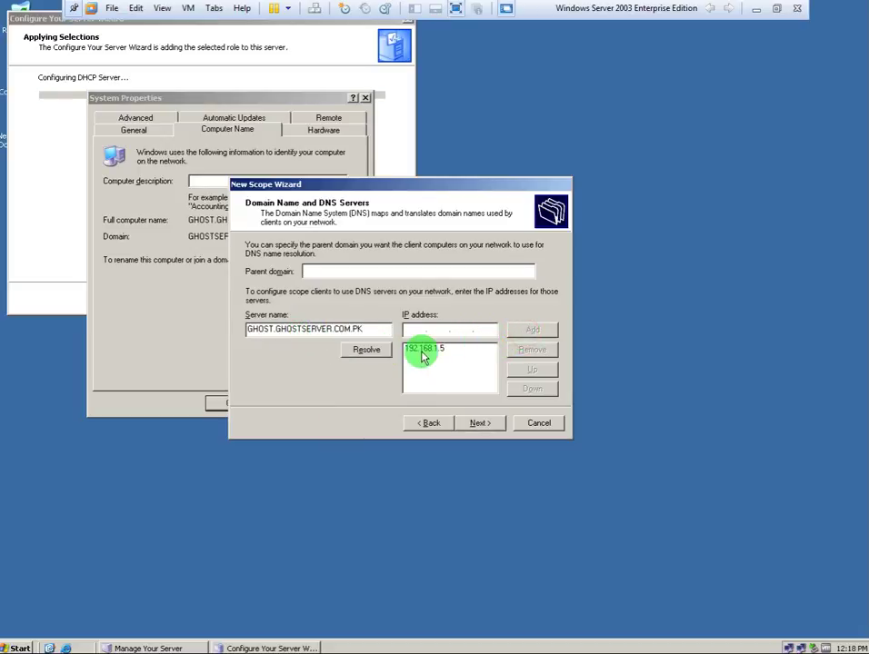
Confirm 192.168.1.5 in the LAN connection's support details and move on to WINS servers.
left_click(786, 645)
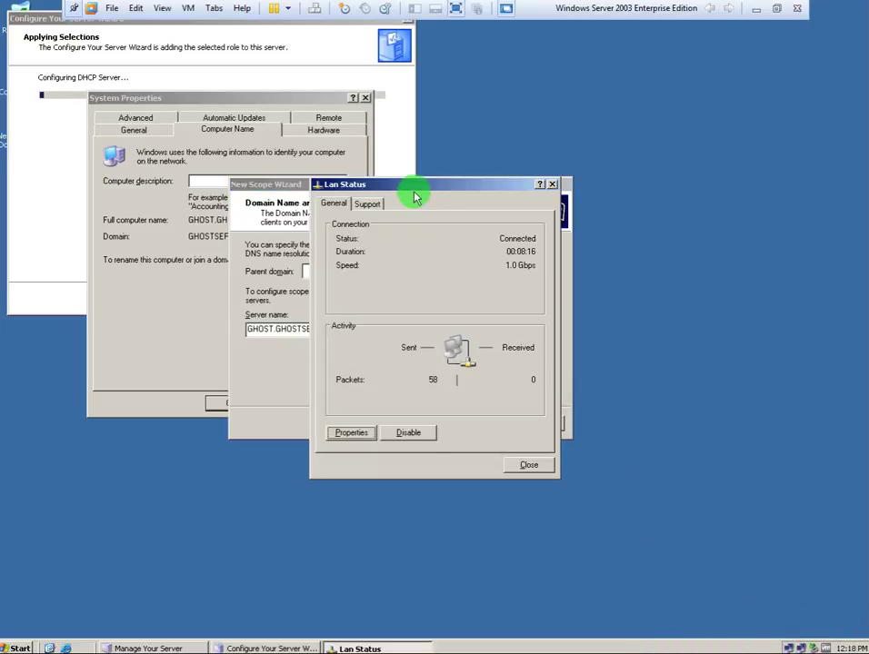
left_click_drag(411, 190, 727, 229)
left_click(786, 250)
left_click_drag(805, 224, 670, 246)
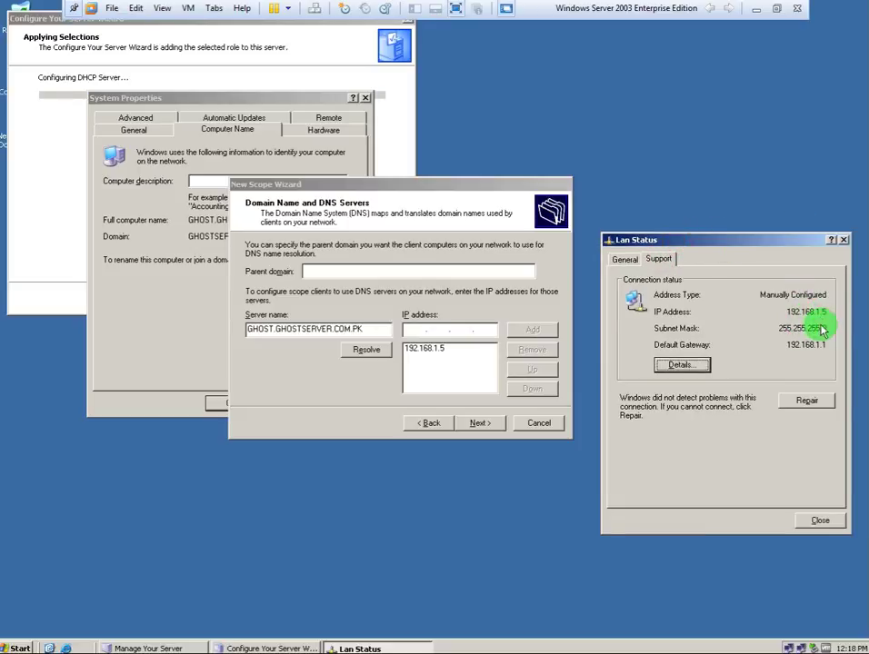
left_click(479, 423)
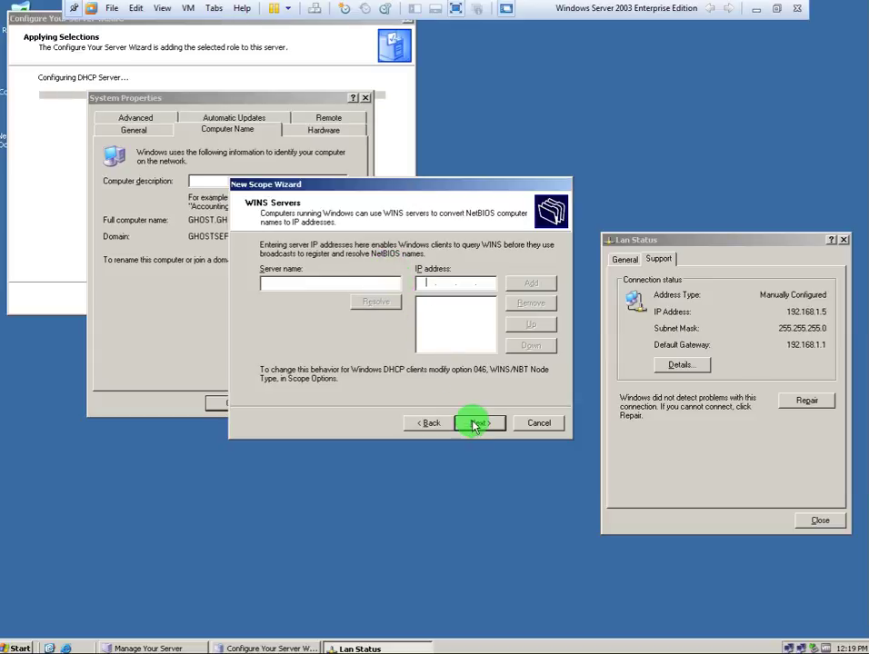
Add WINS server GHOST.GHOSTSERVER.COM.PK, resolved to 192.168.1.5, as a test.
left_click(297, 282)
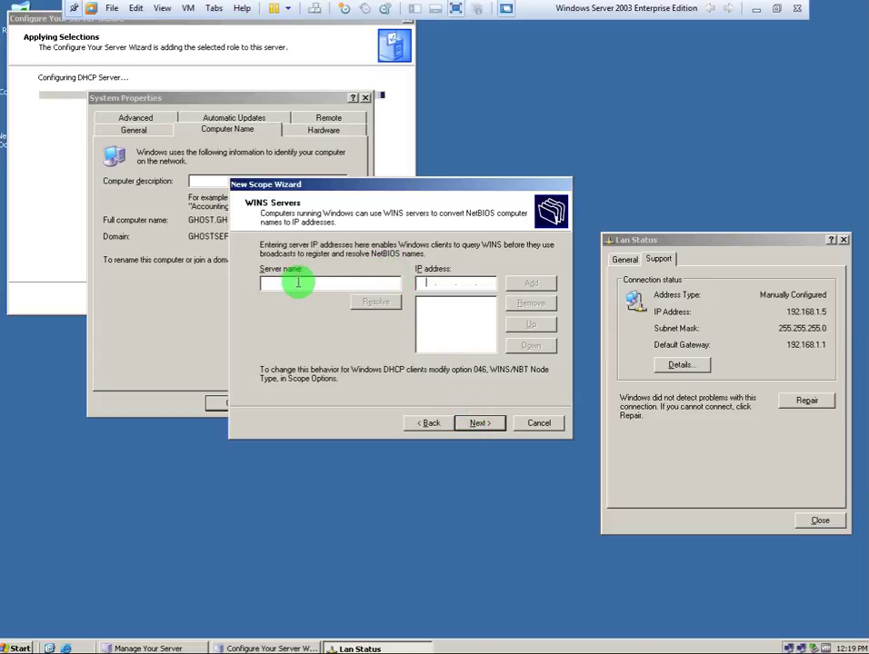
type("GHOST.GHOSTSERVER.COM.PK")
left_click(372, 304)
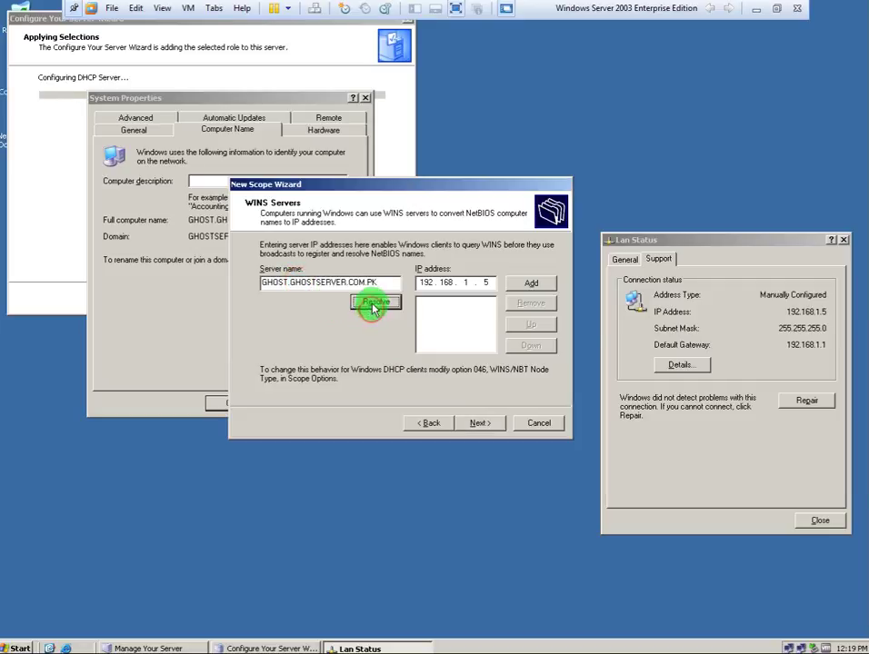
left_click(536, 282)
left_click(429, 424)
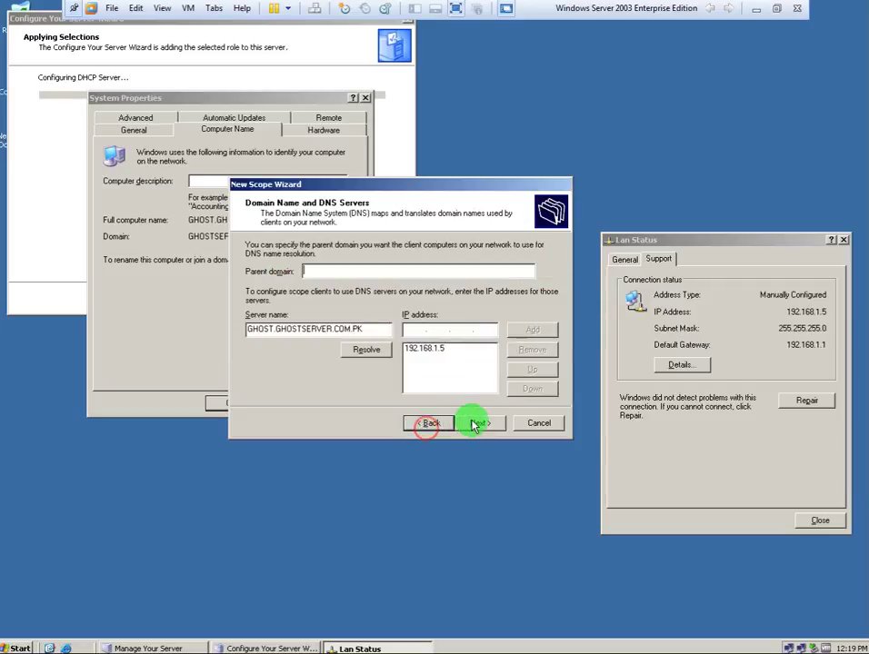
left_click(475, 423)
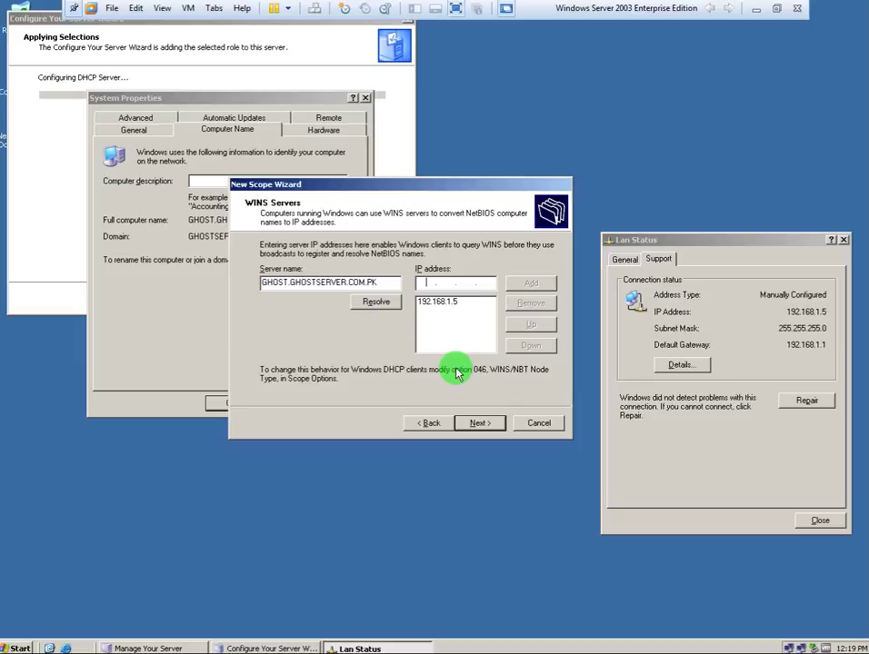
Remove the 192.168.1.5 WINS entry, clear both fields, and continue through scope activation.
left_click(452, 303)
left_click(526, 304)
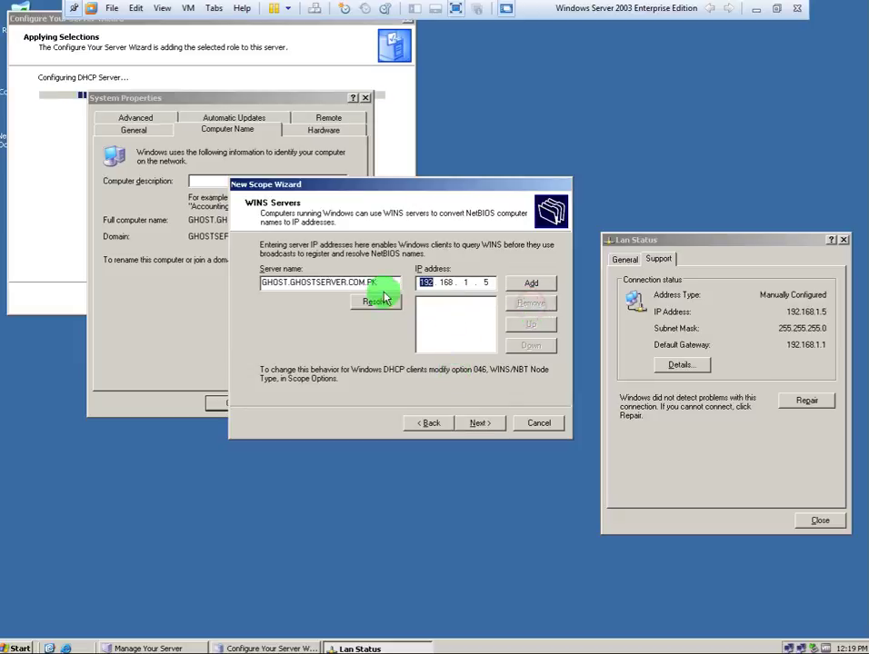
key("BackSpace")
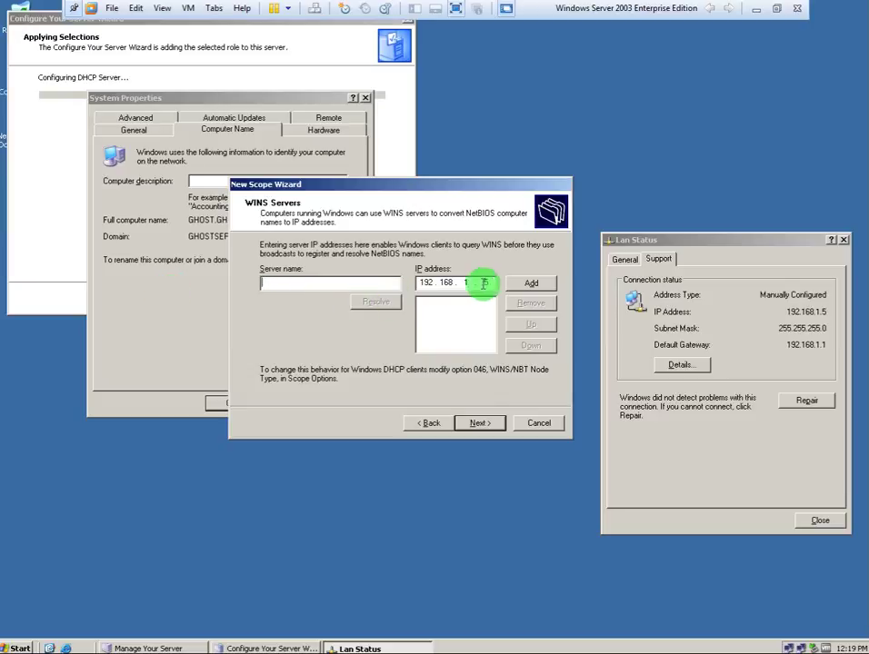
left_click(489, 282)
key("BackSpace")
key("BackSpace")
key("BackSpace")
key("BackSpace")
key("BackSpace")
key("BackSpace")
key("BackSpace")
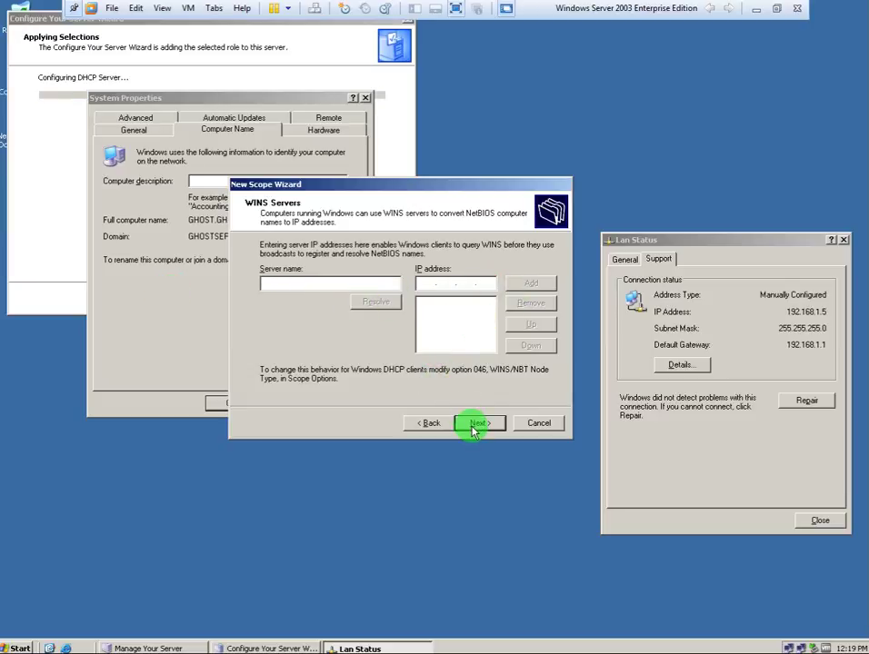
left_click(473, 423)
left_click(474, 423)
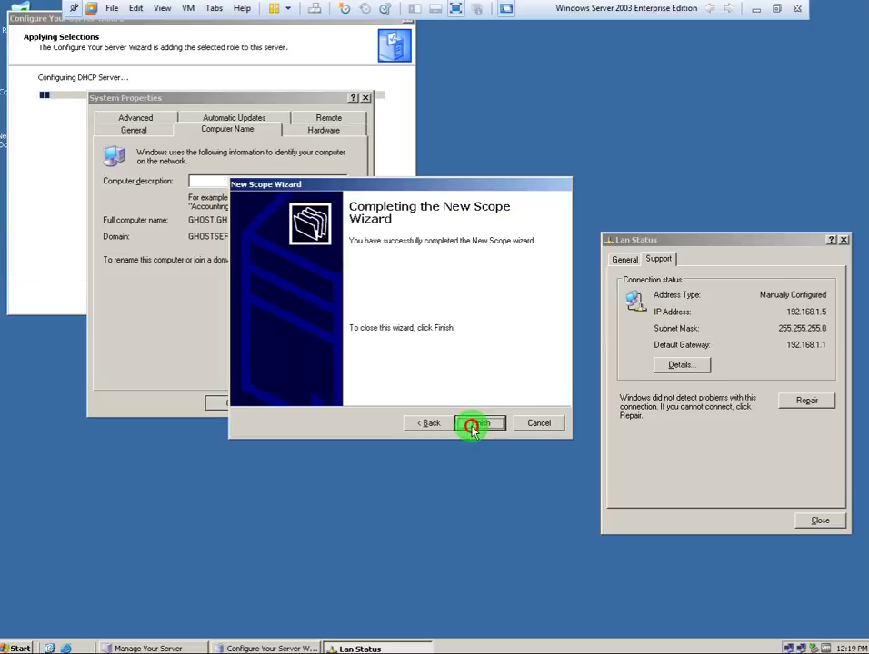
Finish the New Scope Wizard and close System Properties and the Configure Your Server Wizard.
left_click(475, 424)
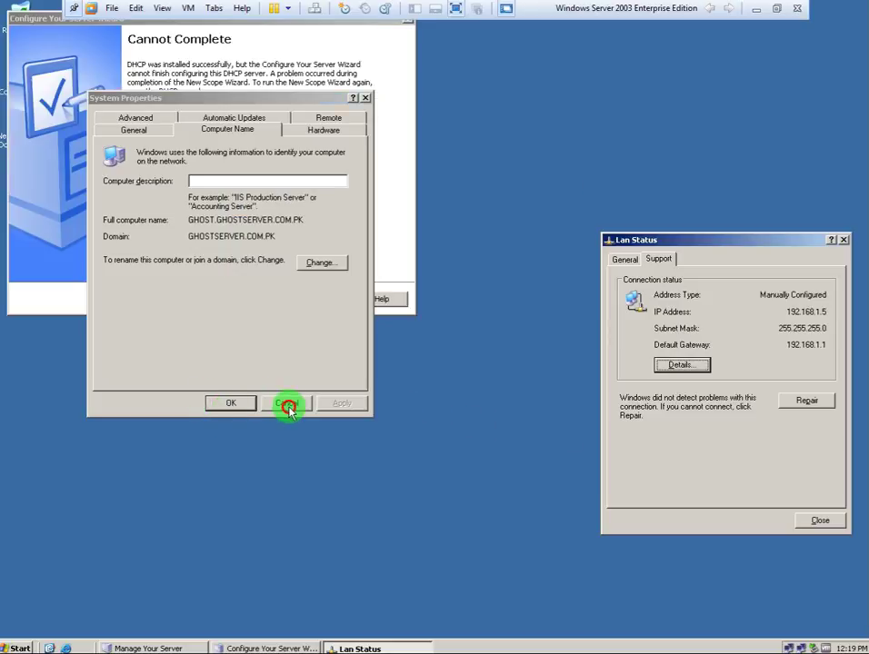
left_click(287, 403)
left_click(272, 300)
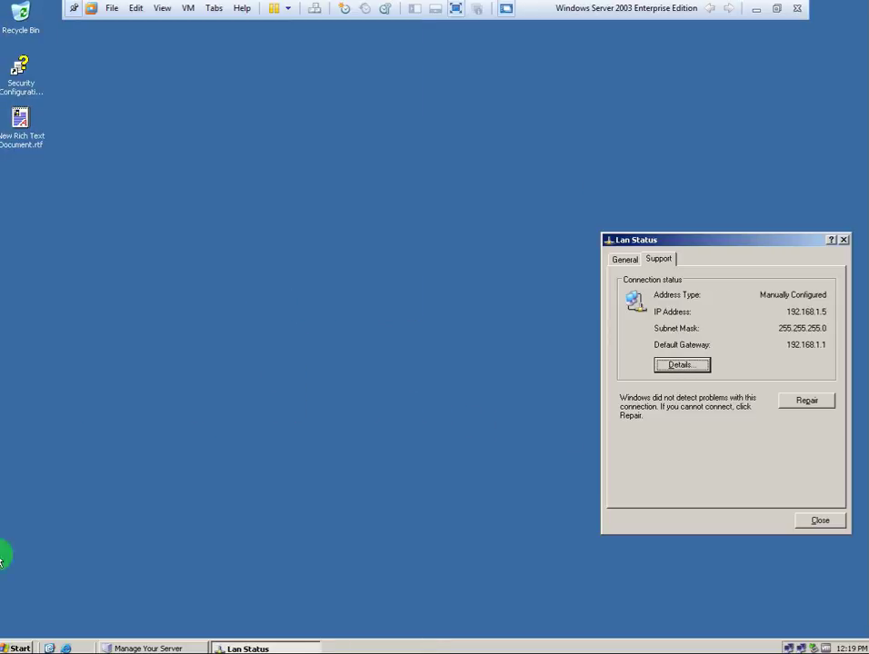
Launch the DHCP console from Administrative Tools and expand the server and Scope [192.168.1.0].
left_click(18, 648)
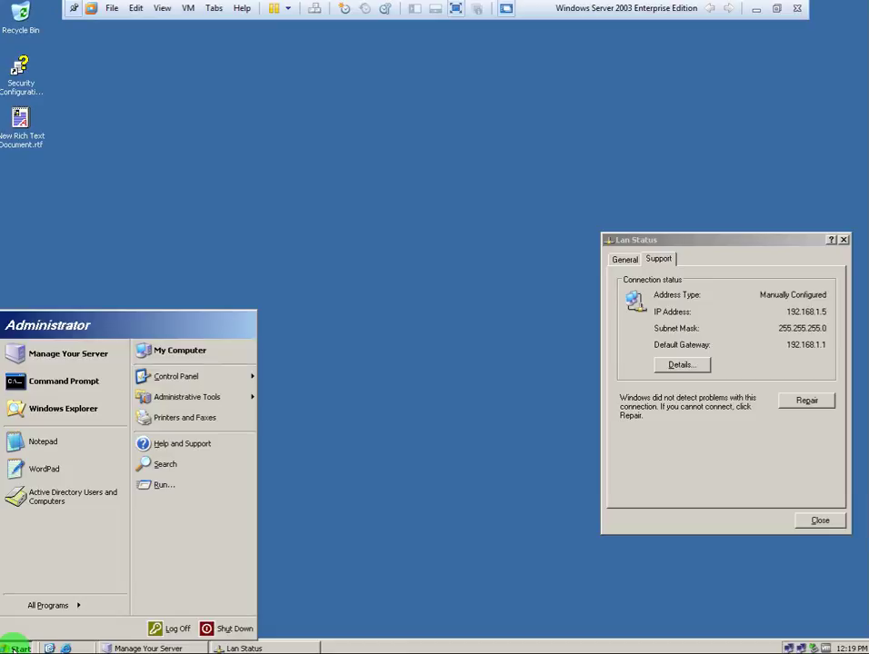
mouse_move(56, 604)
mouse_move(138, 610)
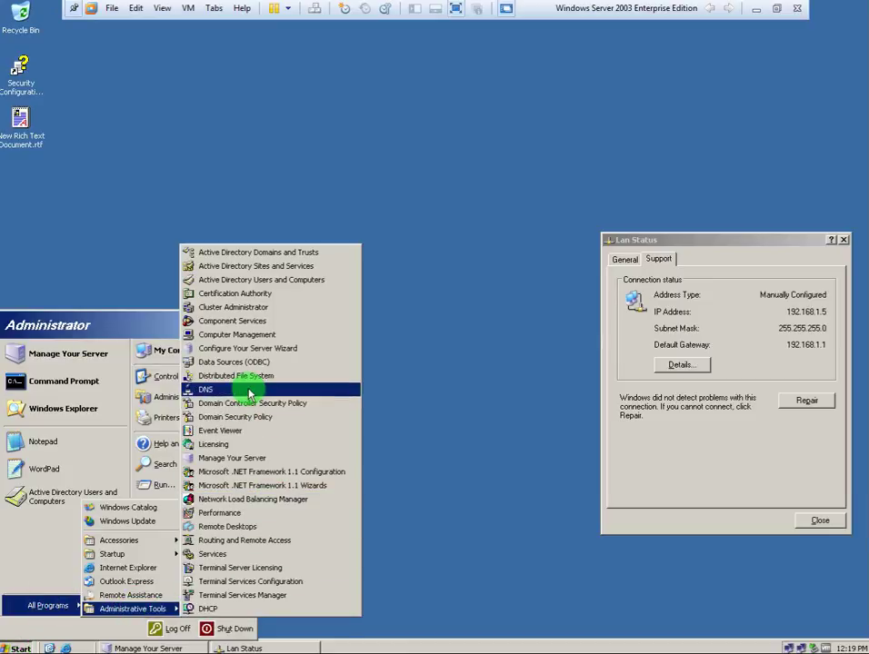
left_click(243, 609)
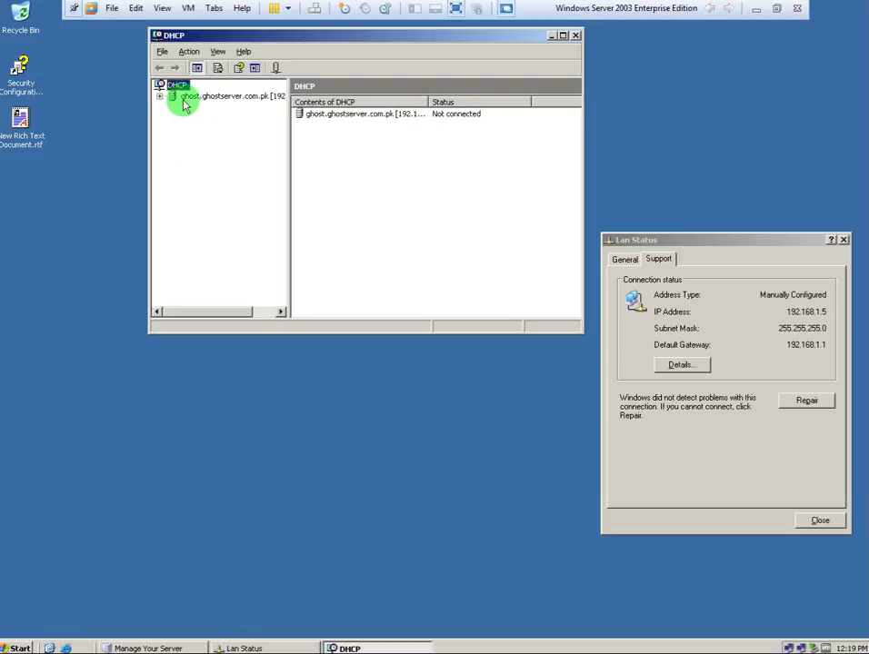
left_click(160, 97)
left_click(173, 107)
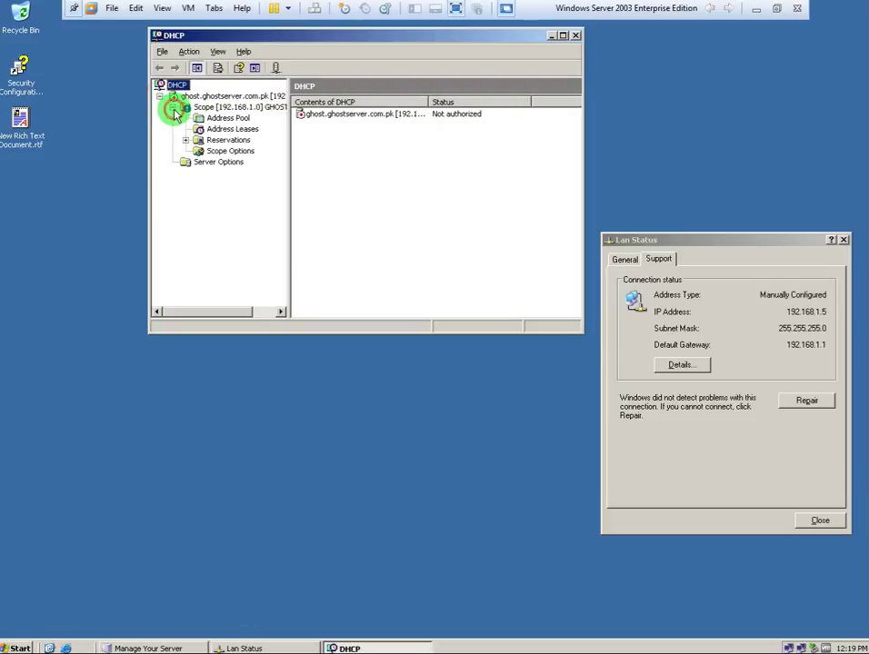
Browse the scope's Address Pool, Address Leases and Reservations, then show the scope's contents.
left_click(211, 118)
left_click(209, 130)
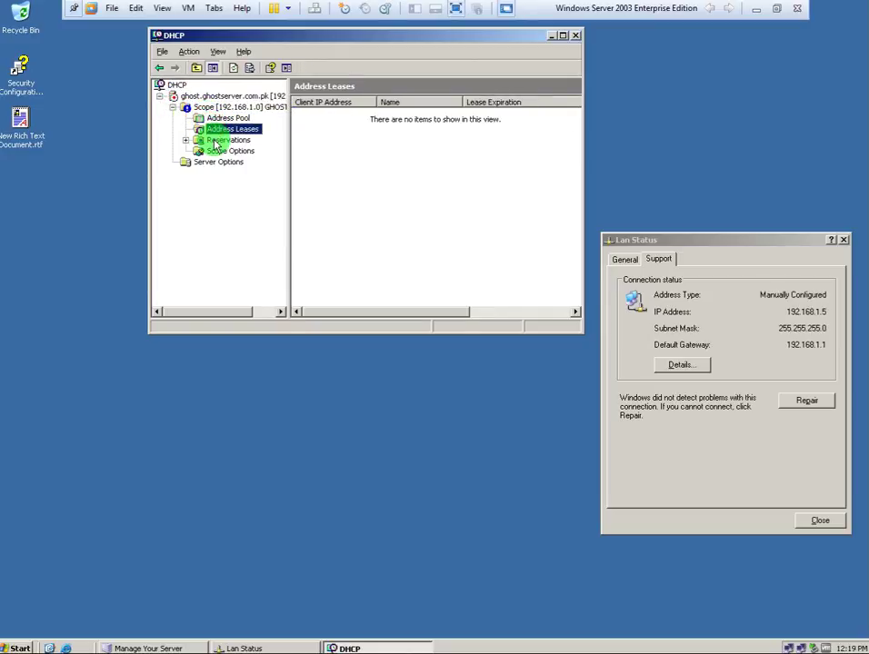
left_click(216, 142)
left_click(209, 129)
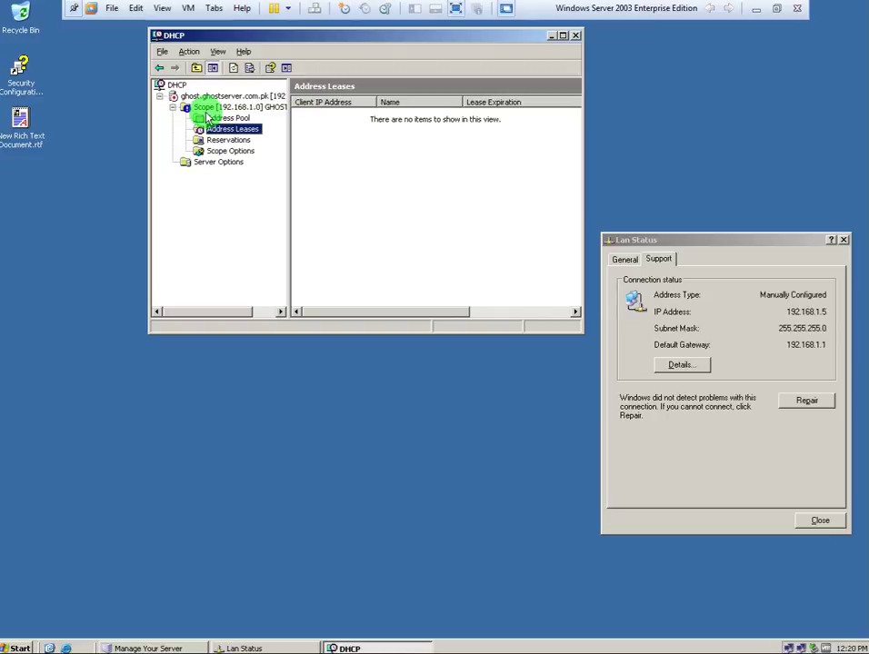
left_click(213, 107)
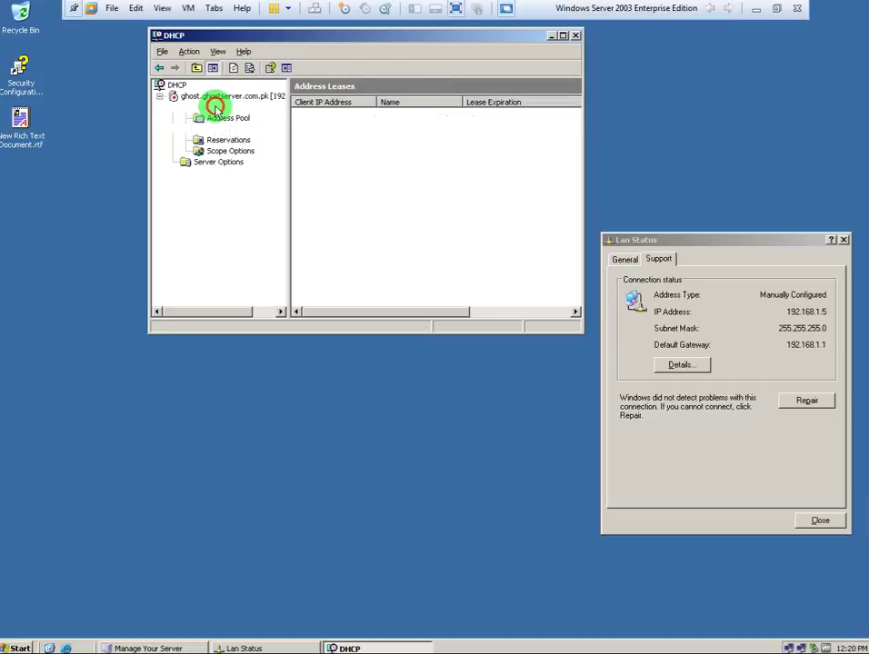
Dismiss the DHCP server's action menu and open the DHCP Configuration notes document.
right_click(215, 103)
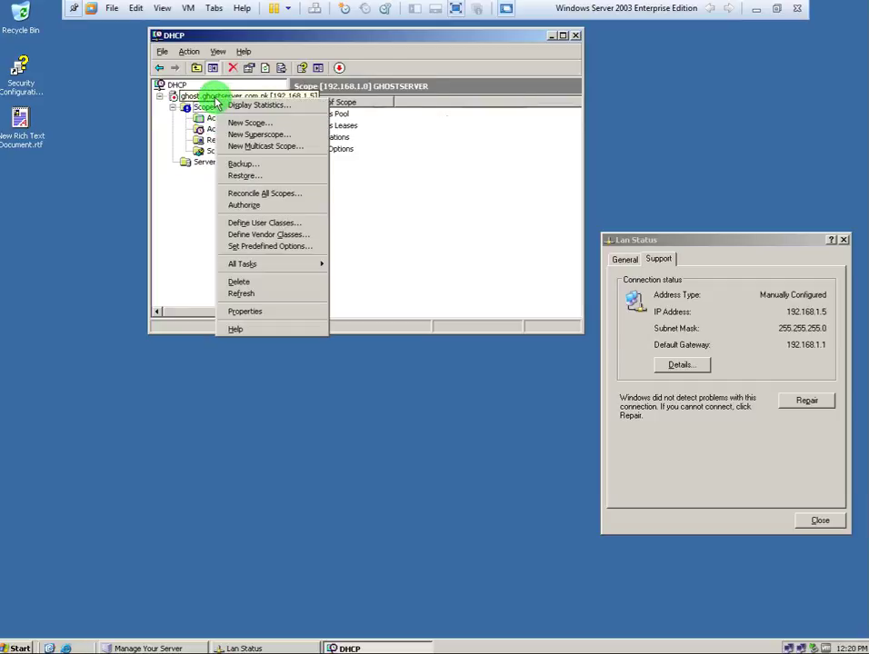
left_click(106, 376)
left_click(20, 146)
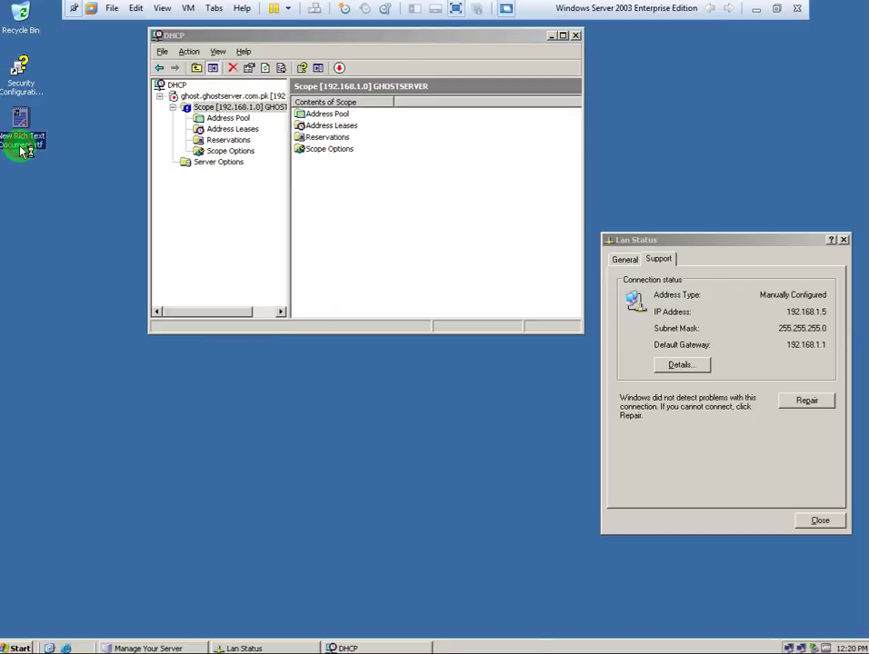
double_click(22, 145)
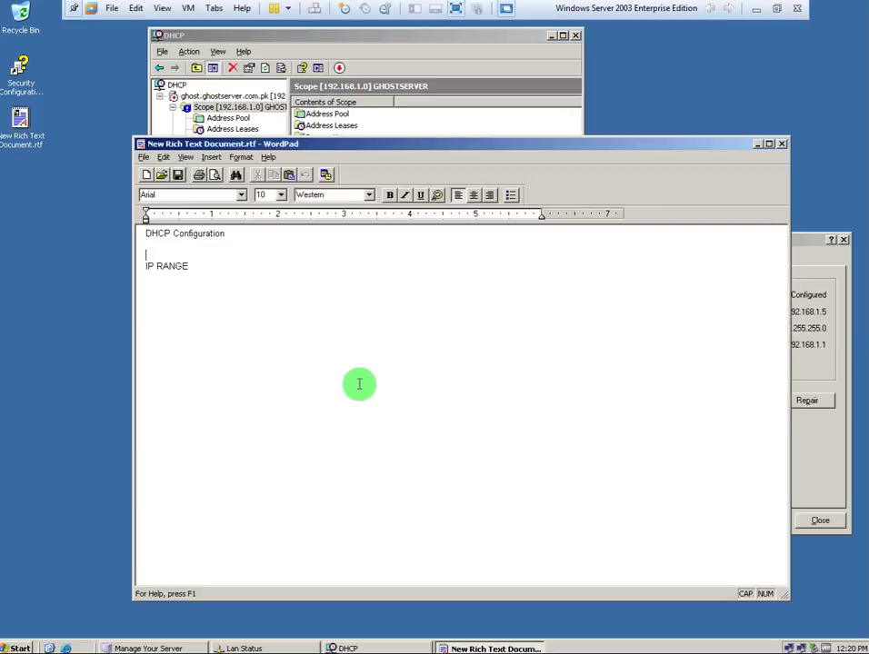
Add a blank line above IP RANGE, close WordPad without saving, and minimize the VMware window.
key("Return")
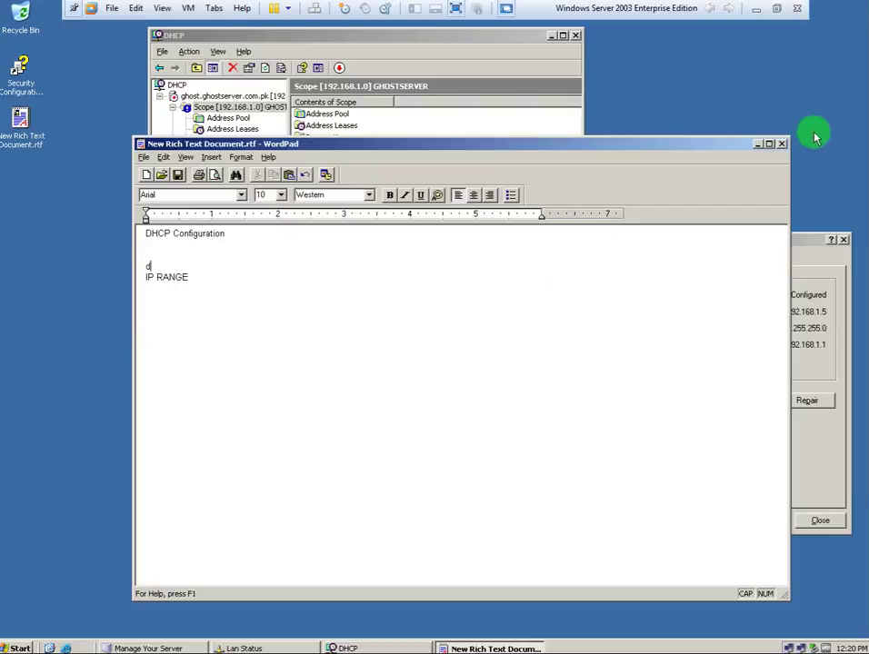
left_click(781, 143)
left_click(455, 391)
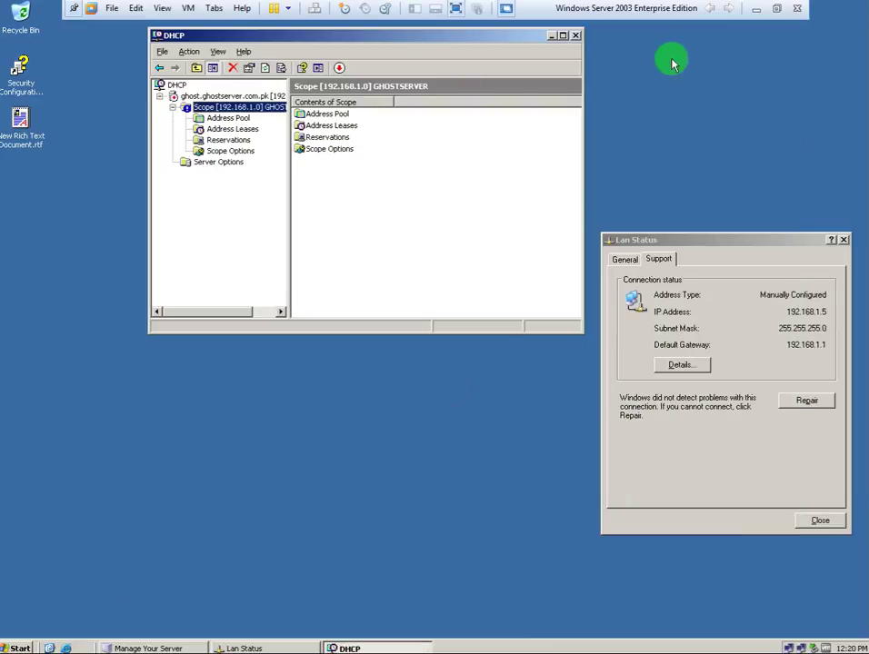
left_click(756, 13)
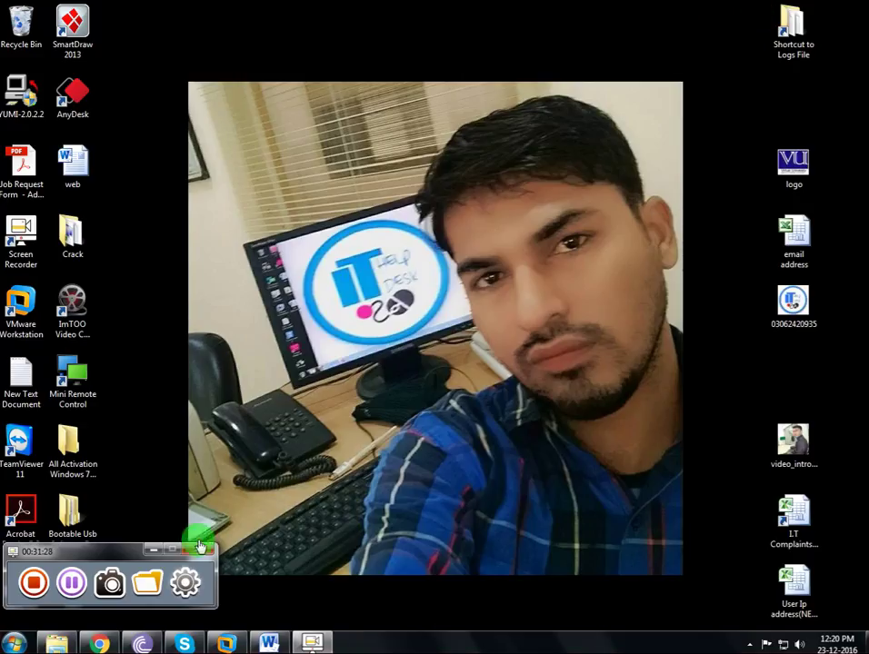
Bring the 'web' Word document forward and place the cursor after '2- Lets Configure DHCP'.
left_click(271, 643)
left_click(482, 565)
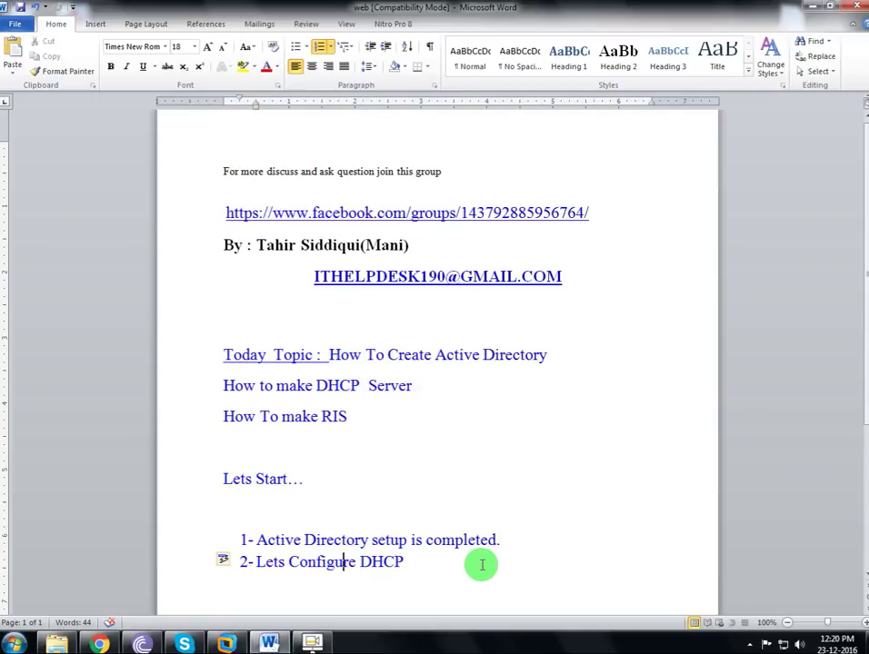
left_click(482, 565)
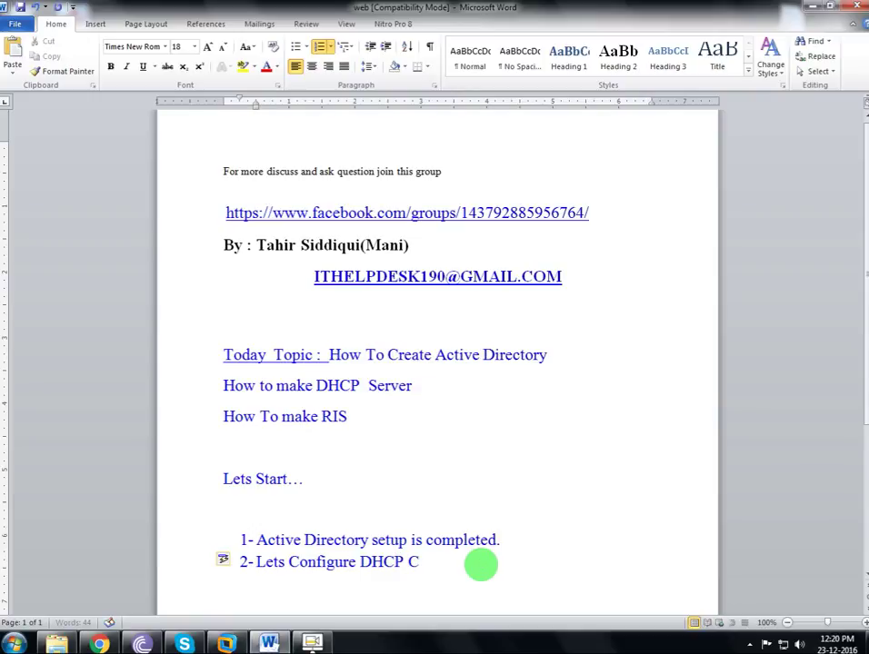